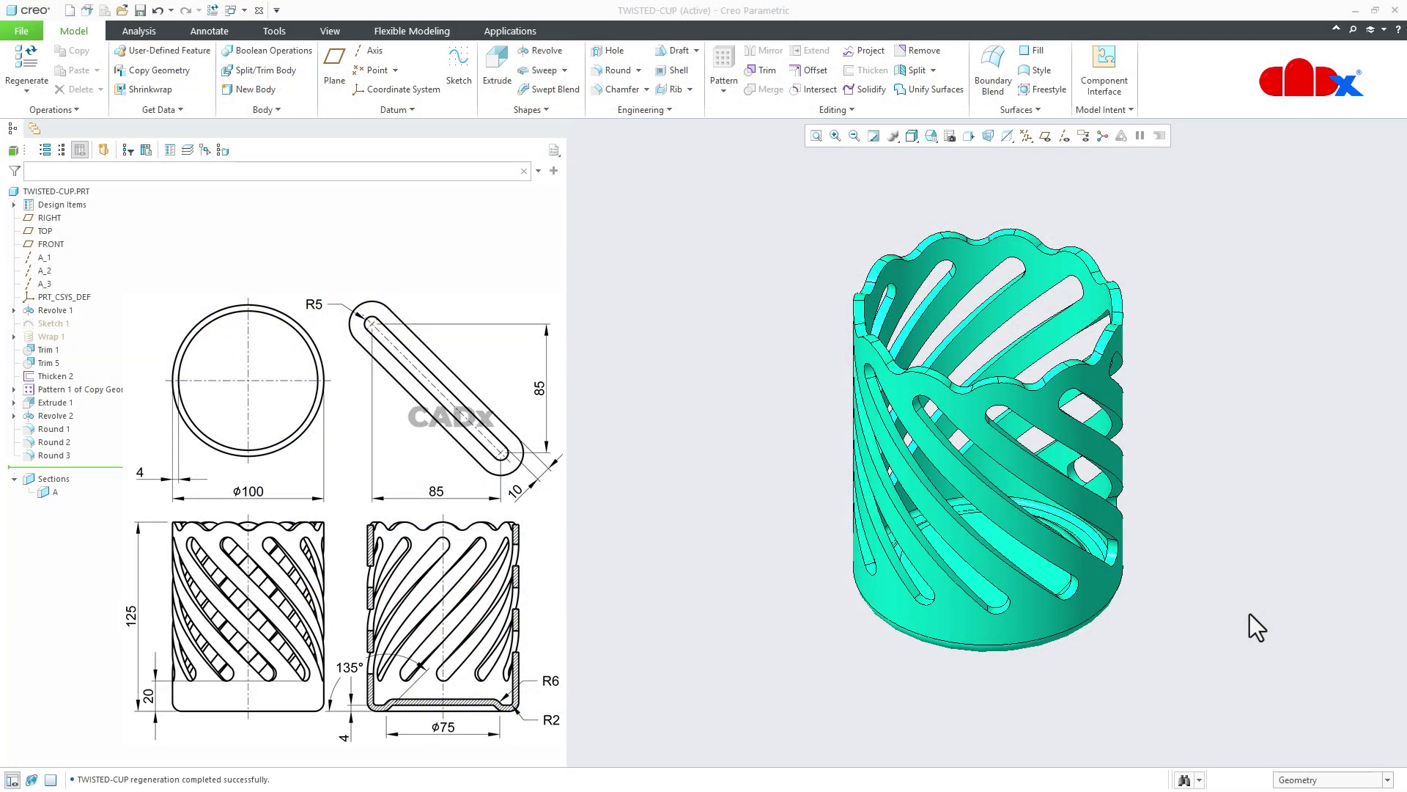
# Start a new solid part with the default template option turned off
pyautogui.click(69, 10)
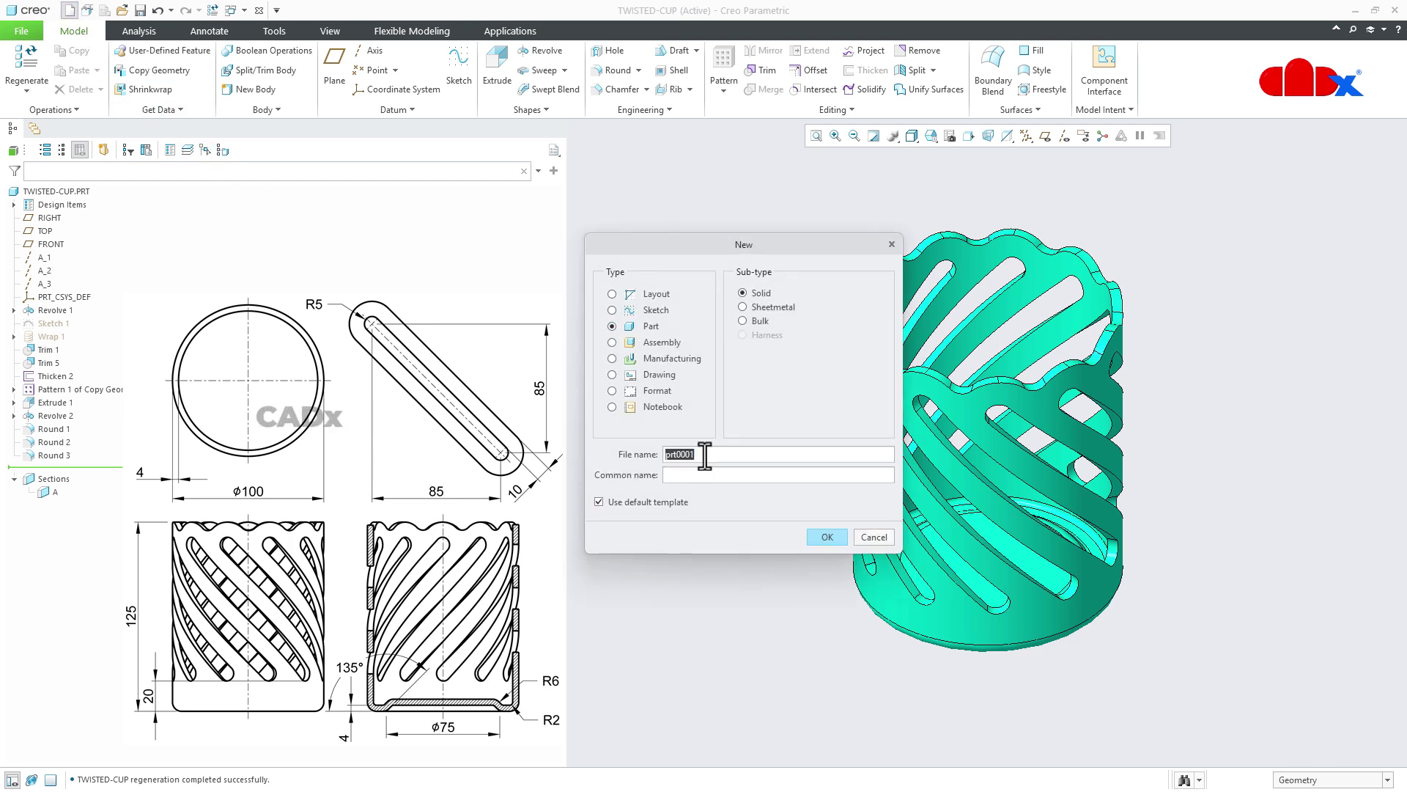
pyautogui.click(658, 503)
pyautogui.click(820, 539)
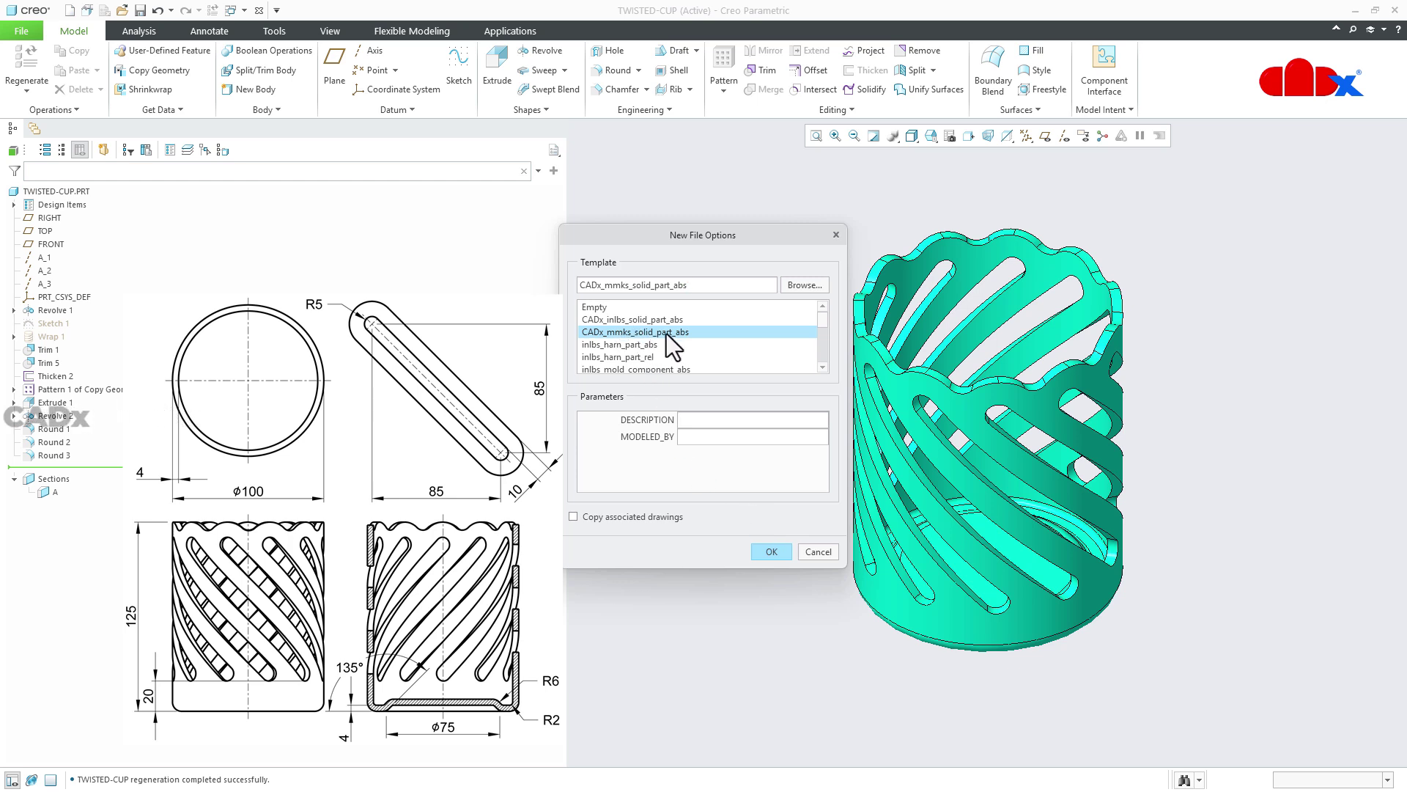
# Create PRT0001 from the CADx_mmks_solid_part_abs template
pyautogui.scroll(-4, 671, 334)
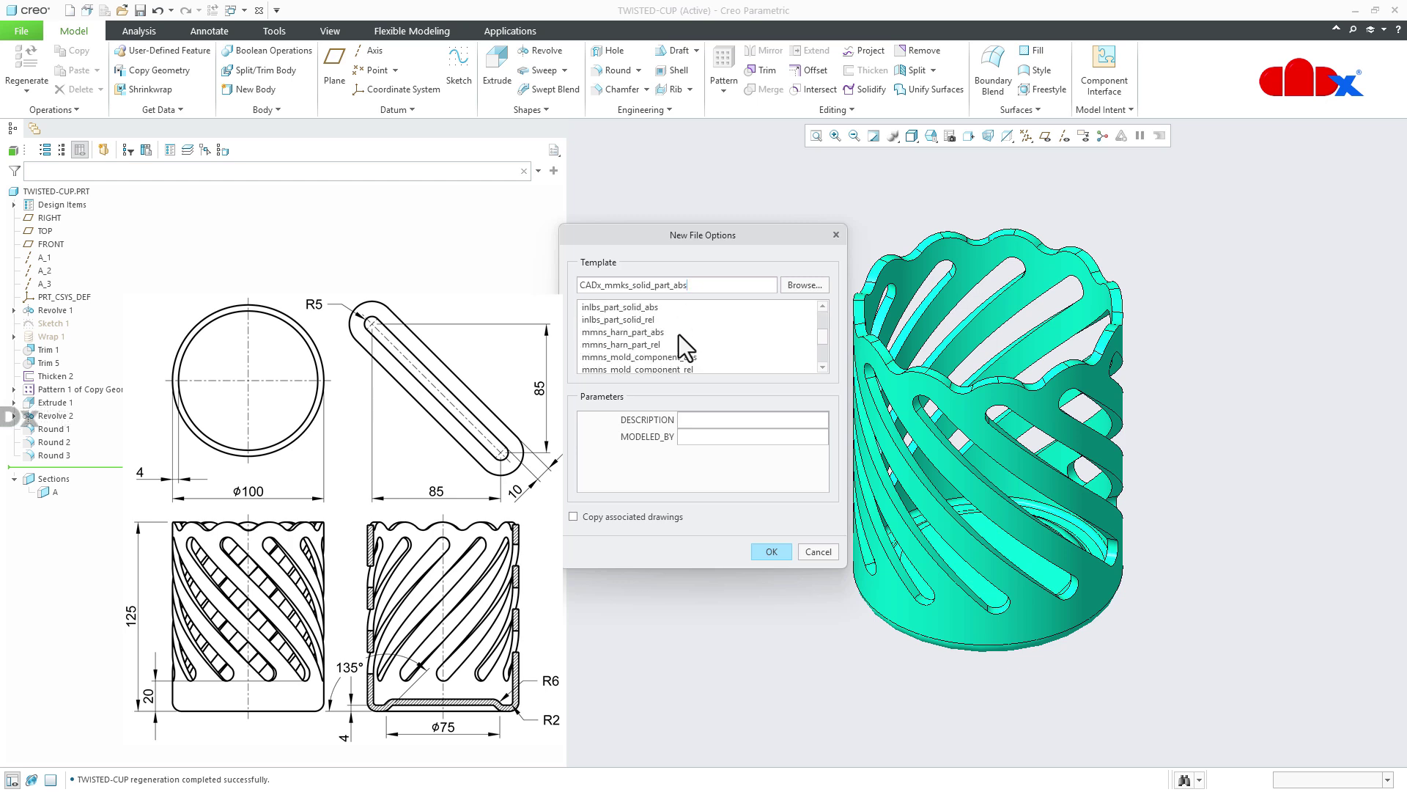
pyautogui.scroll(-1, 679, 335)
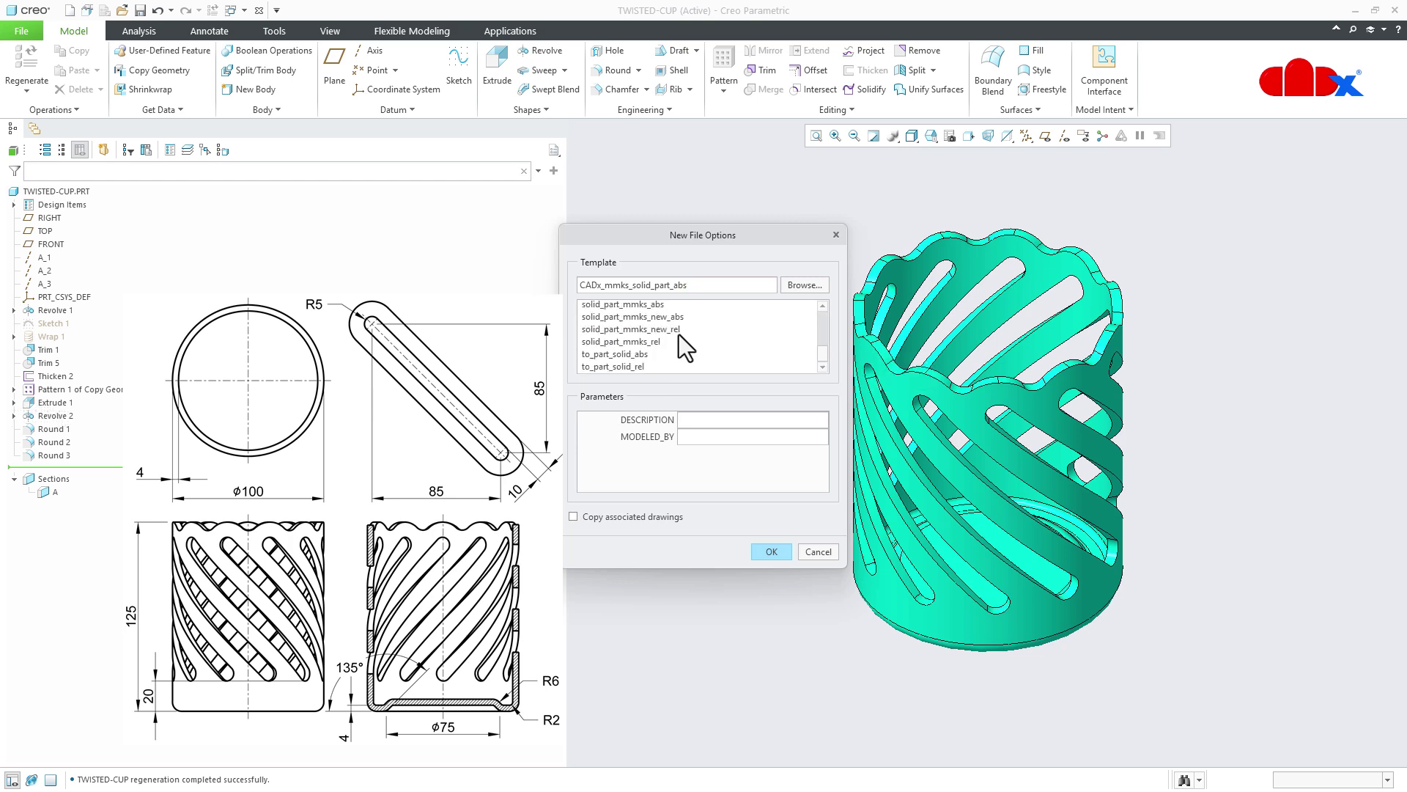
pyautogui.click(586, 343)
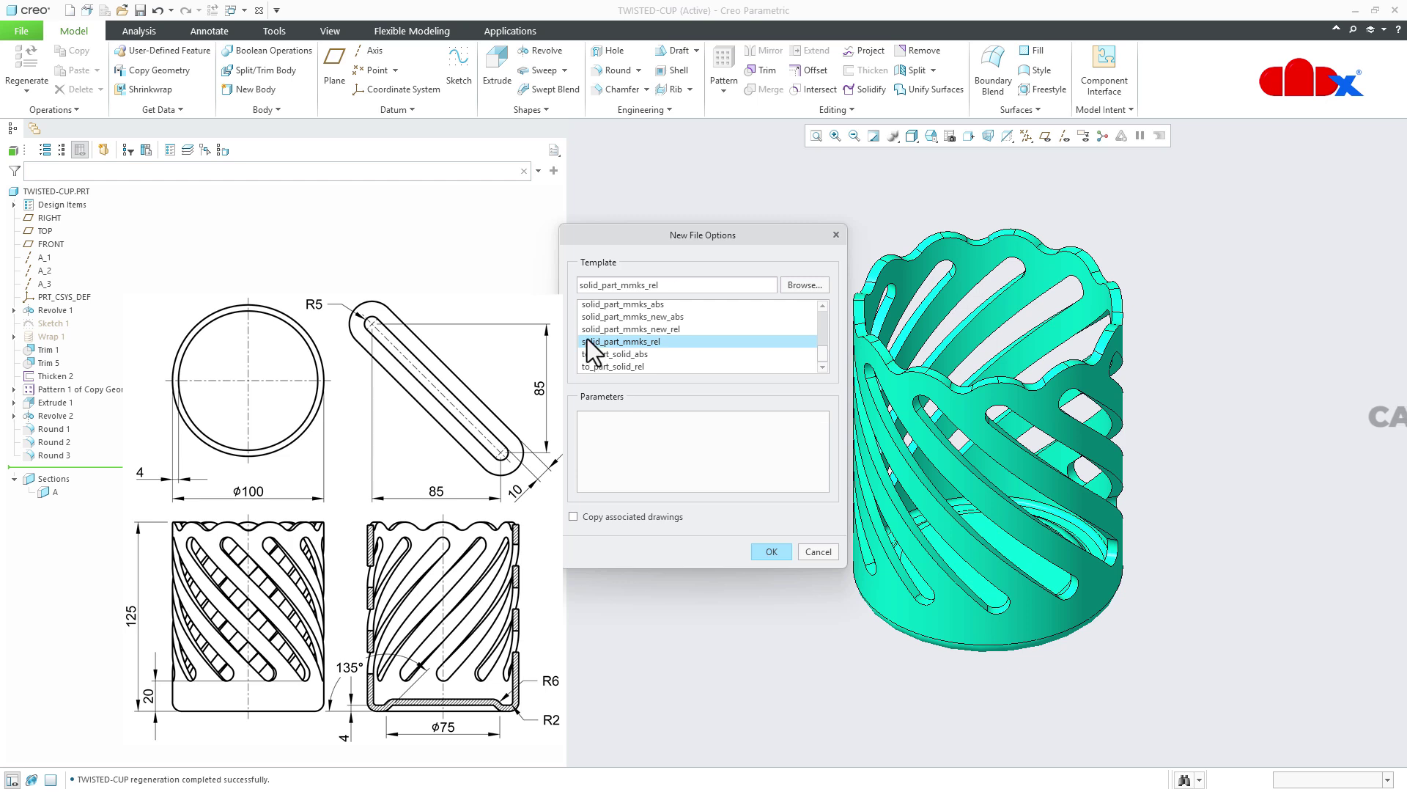
pyautogui.click(590, 328)
pyautogui.click(591, 316)
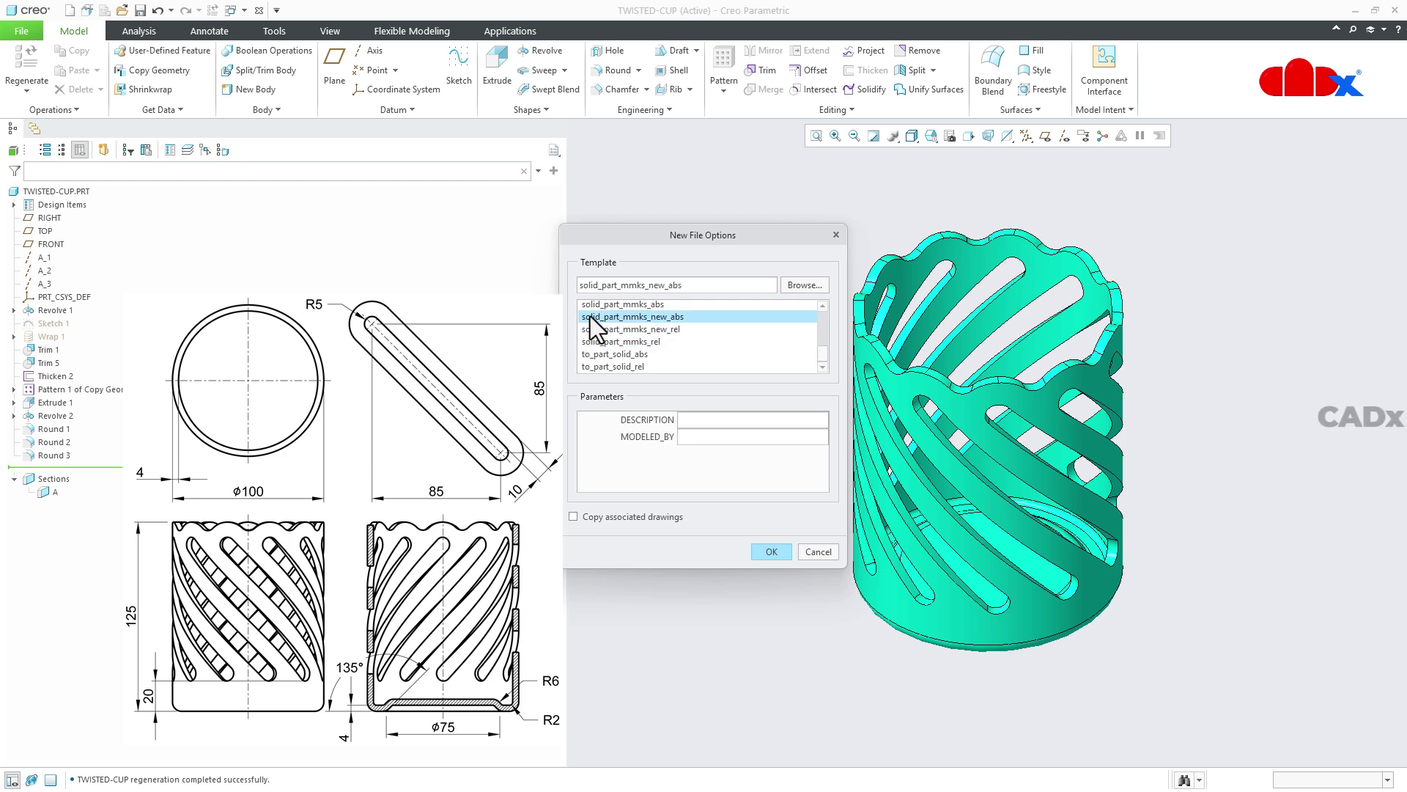
pyautogui.click(591, 306)
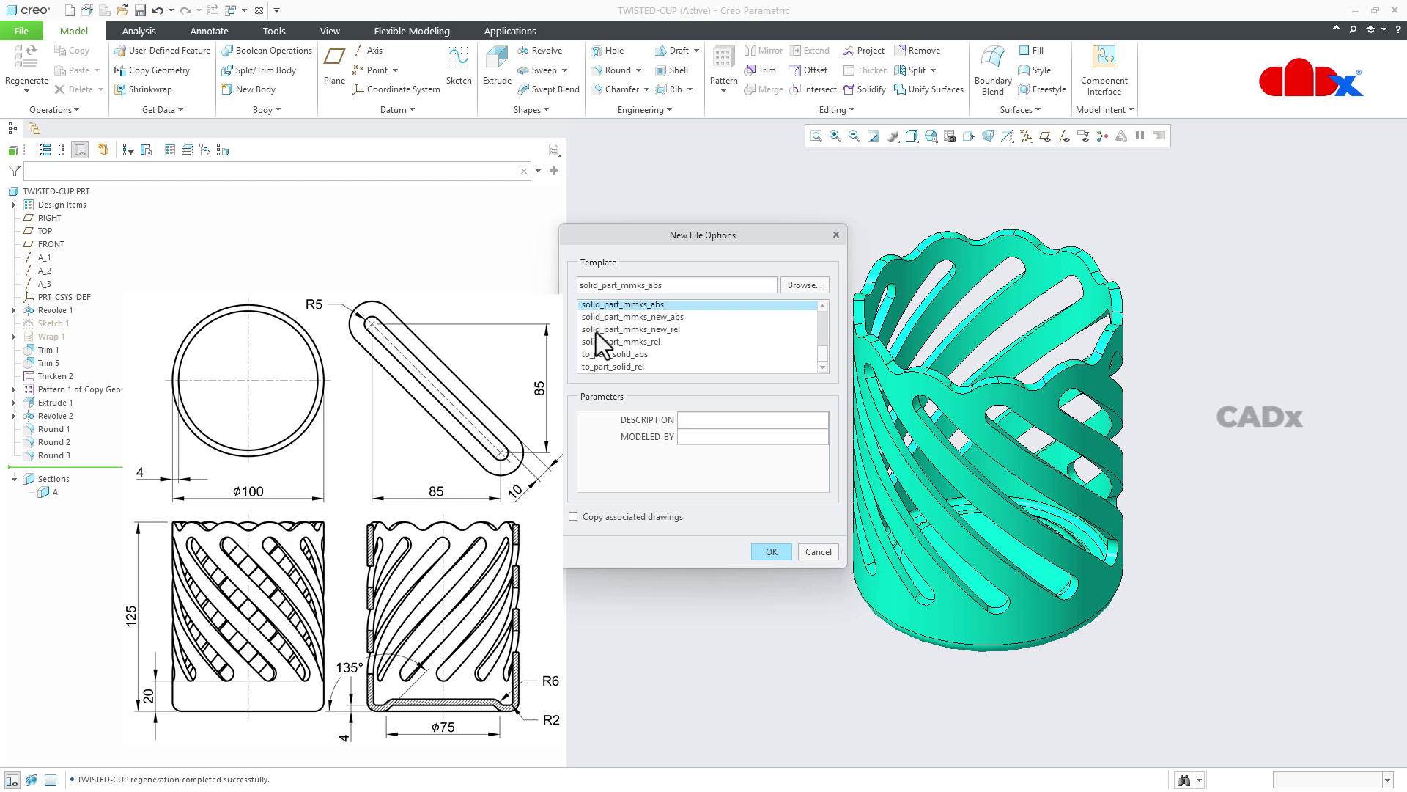
pyautogui.scroll(5, 596, 332)
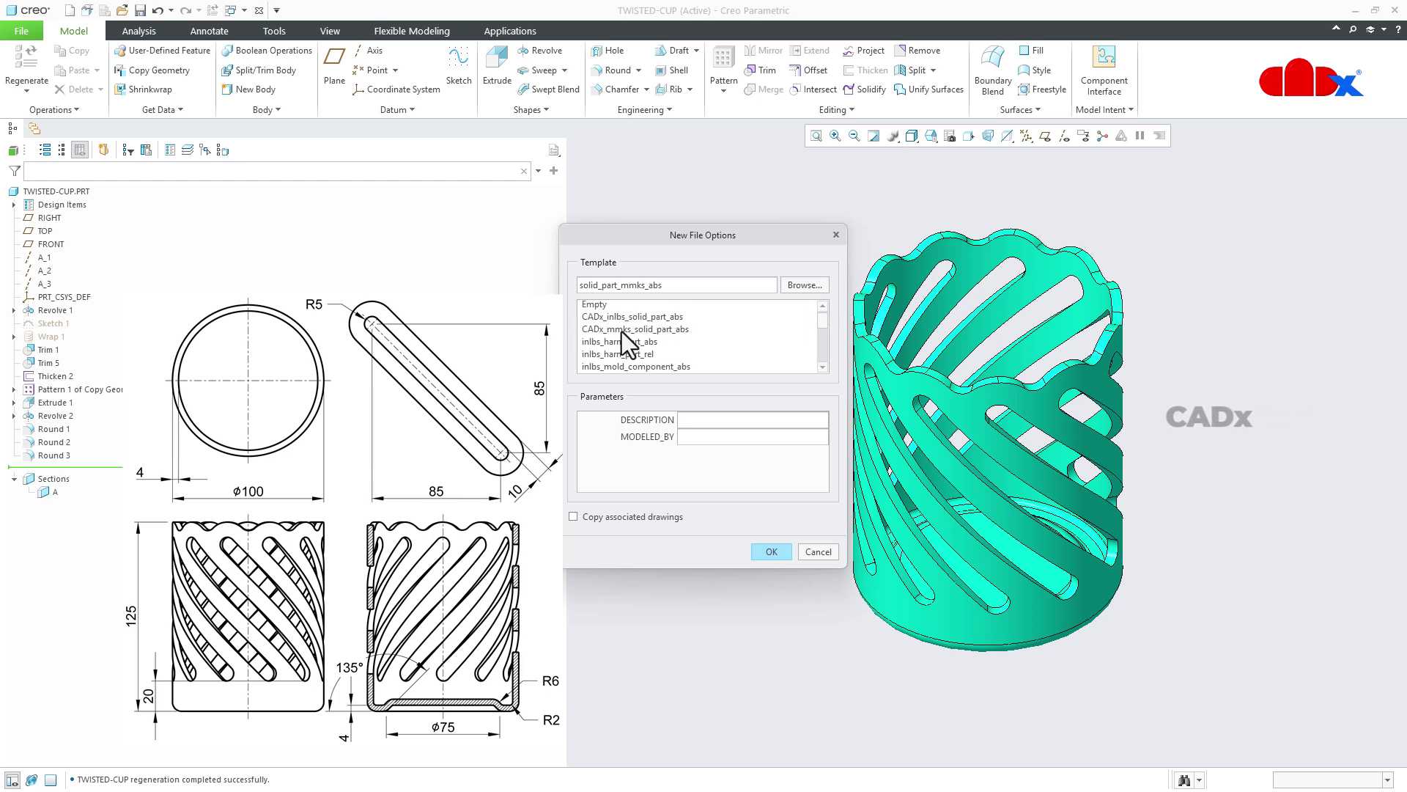
pyautogui.click(622, 331)
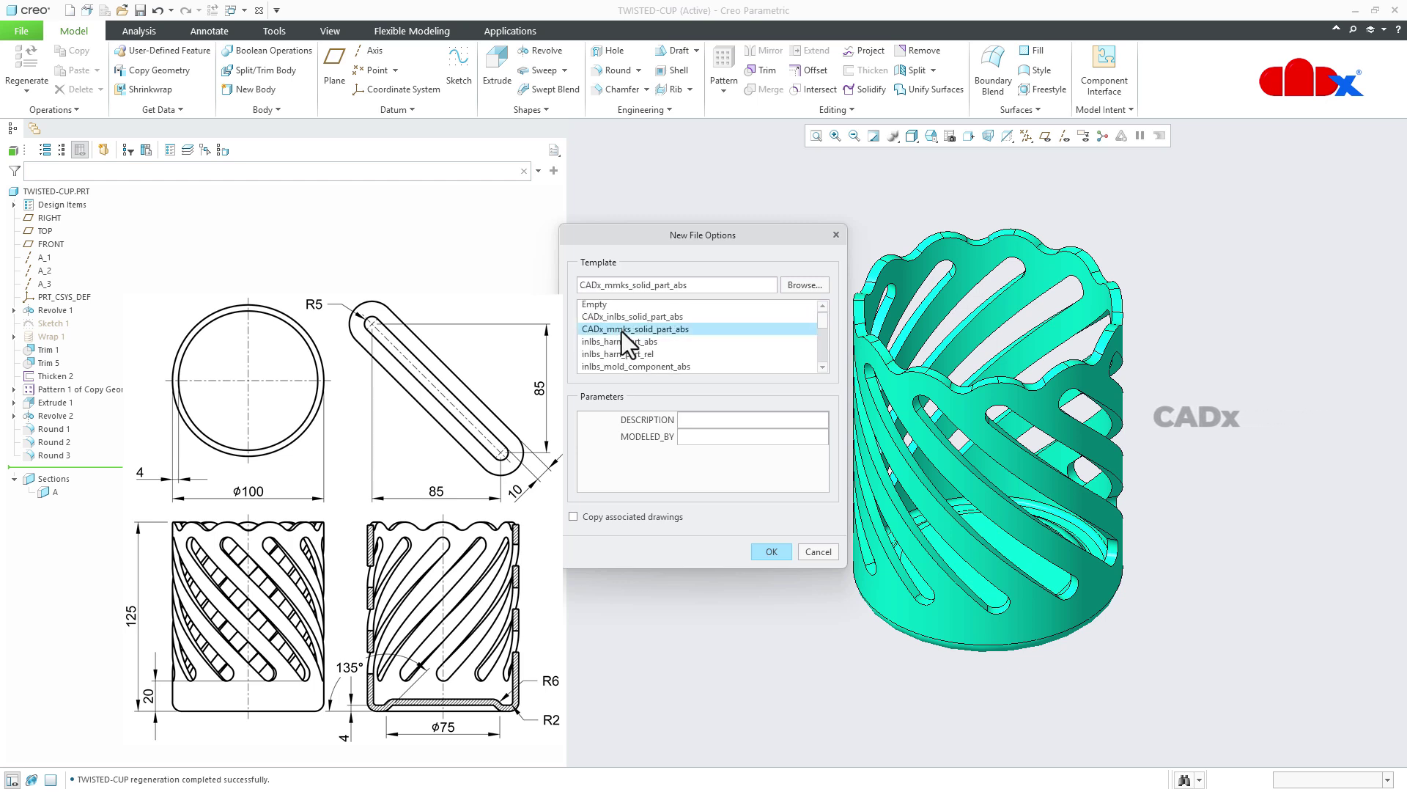
pyautogui.click(776, 551)
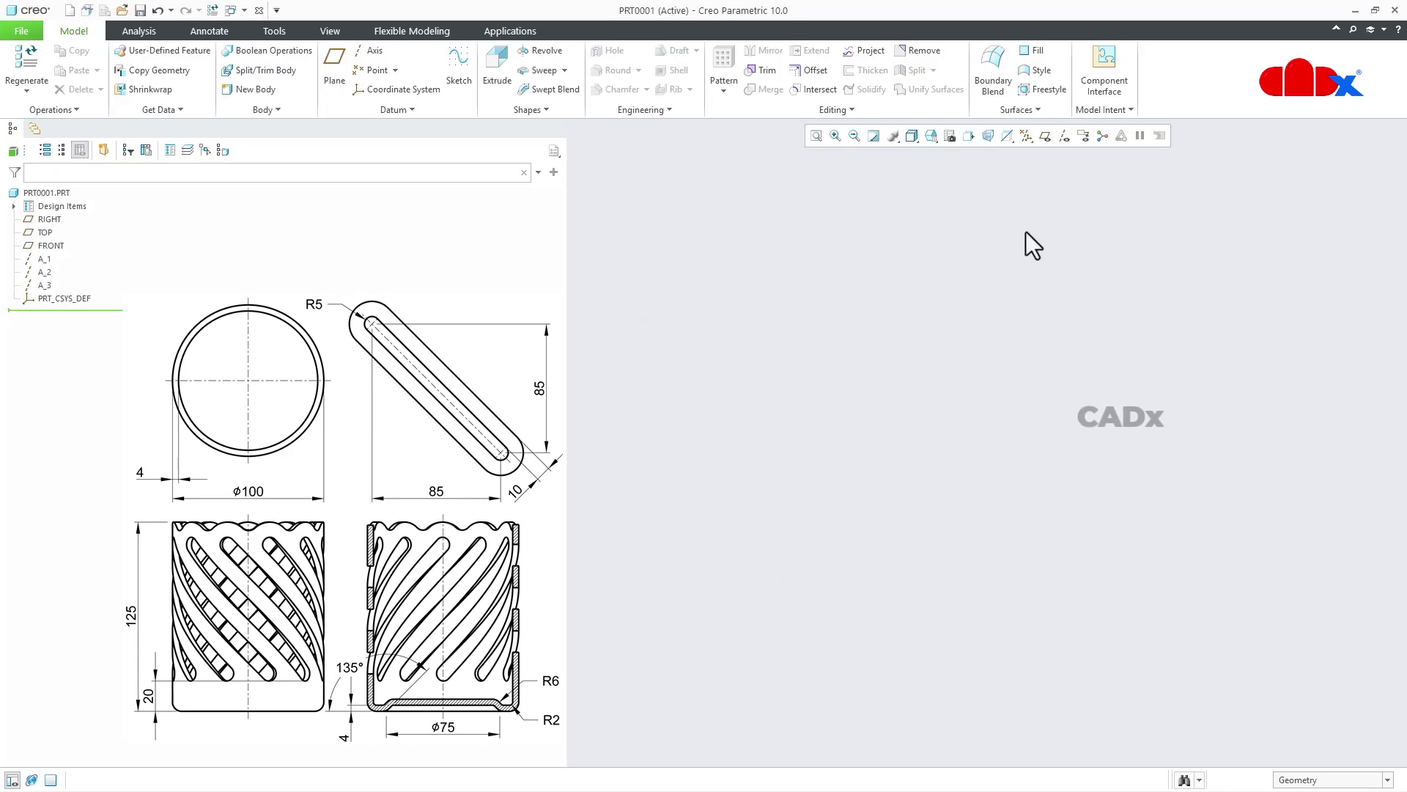
# Show all datums and start a Surface extrude sketched on the TOP plane
pyautogui.click(1027, 136)
pyautogui.click(1028, 155)
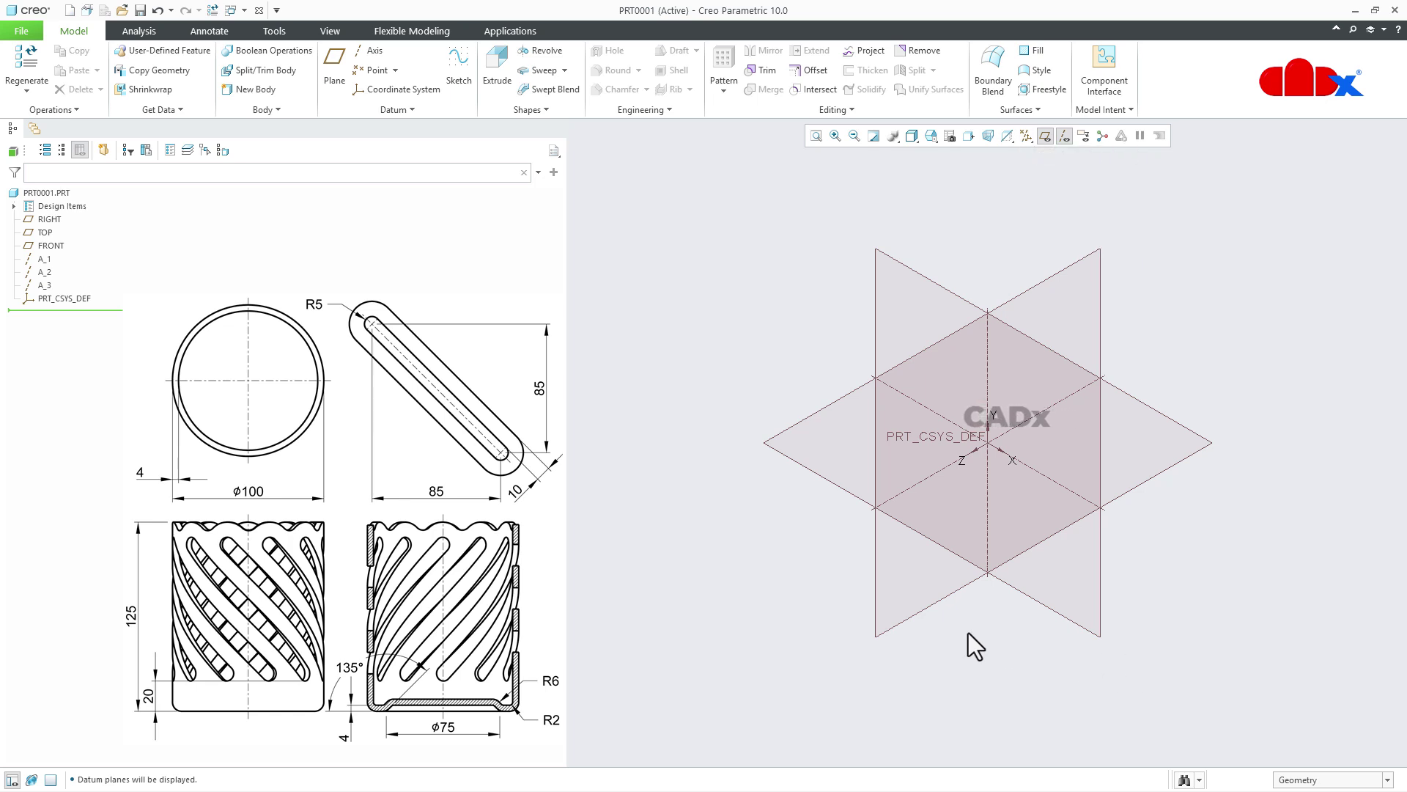
pyautogui.click(507, 70)
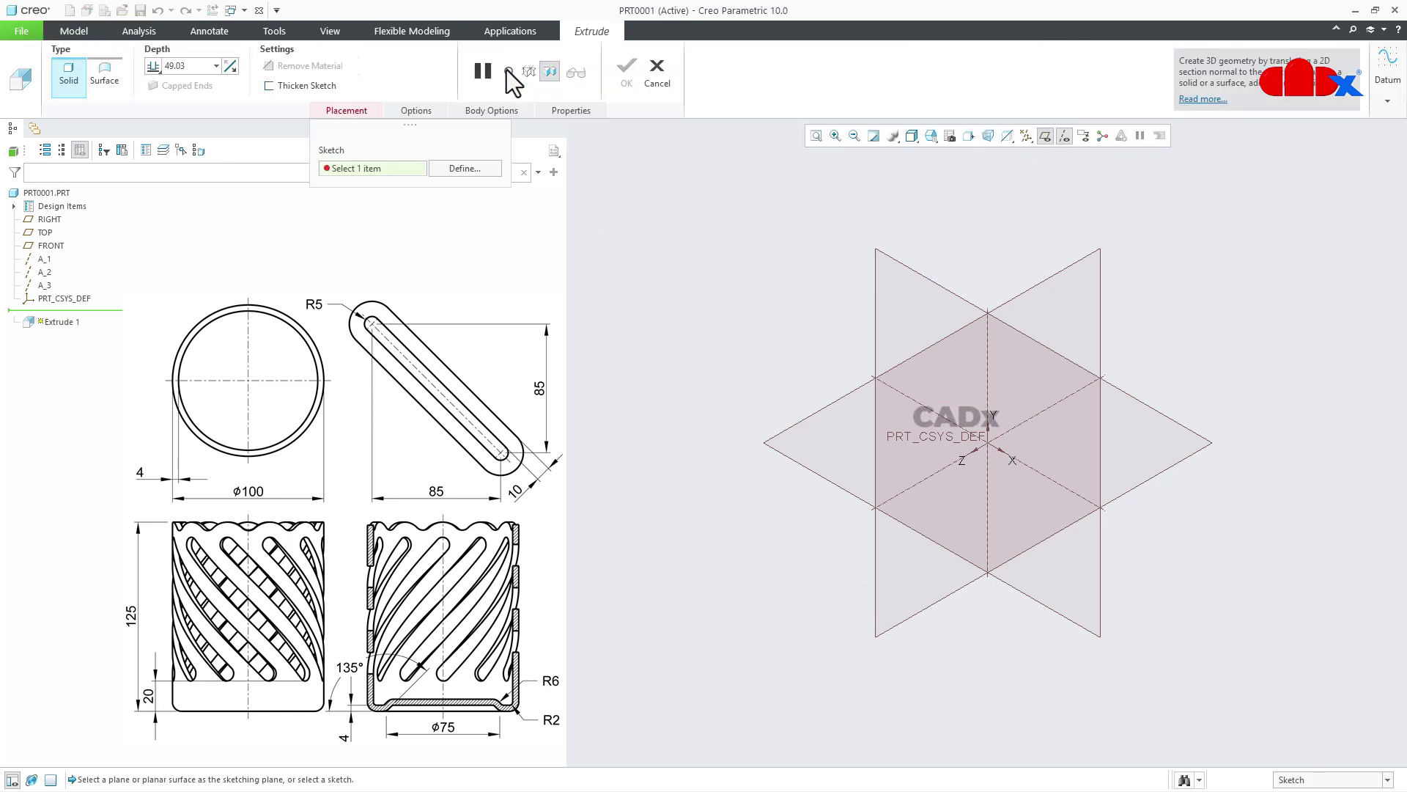
pyautogui.click(107, 78)
pyautogui.click(459, 170)
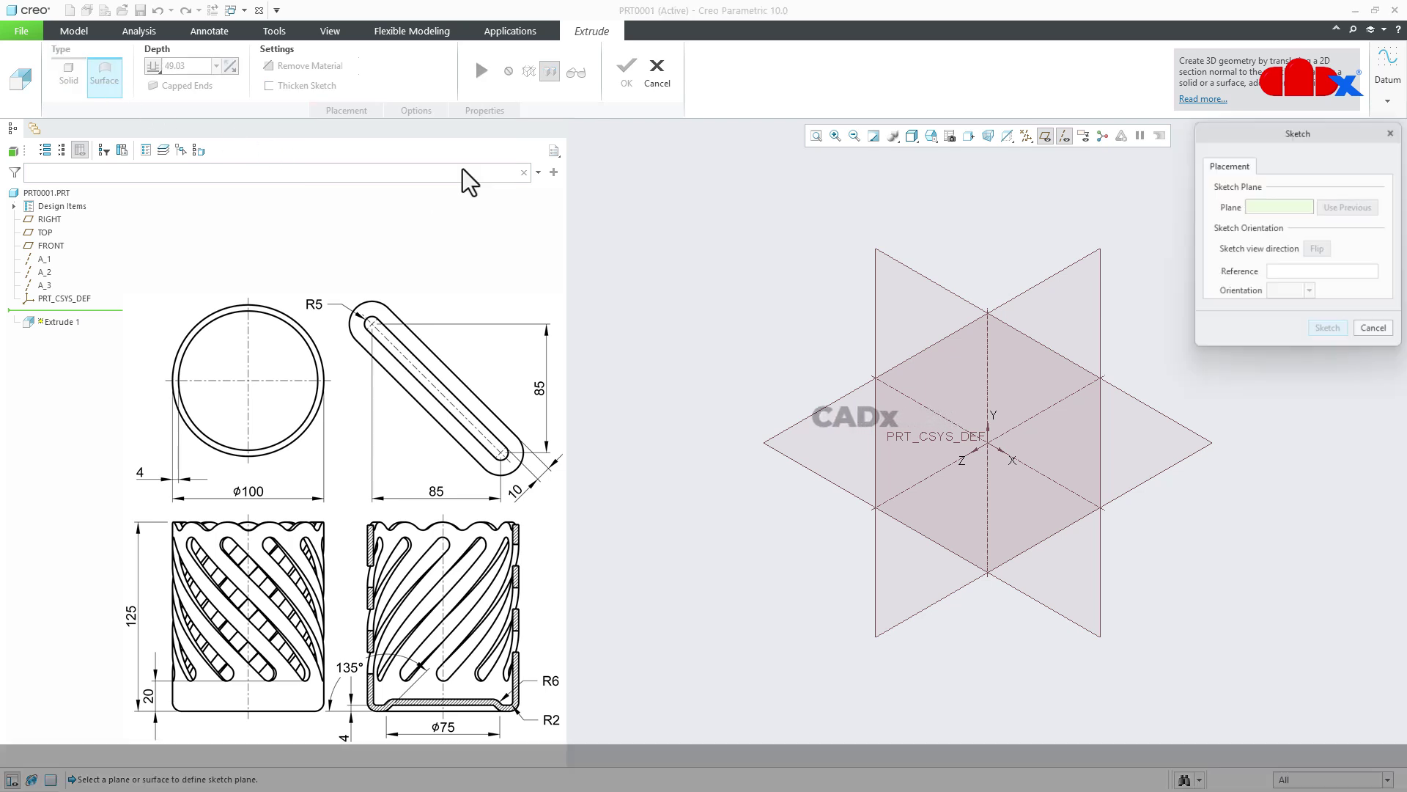
pyautogui.click(776, 441)
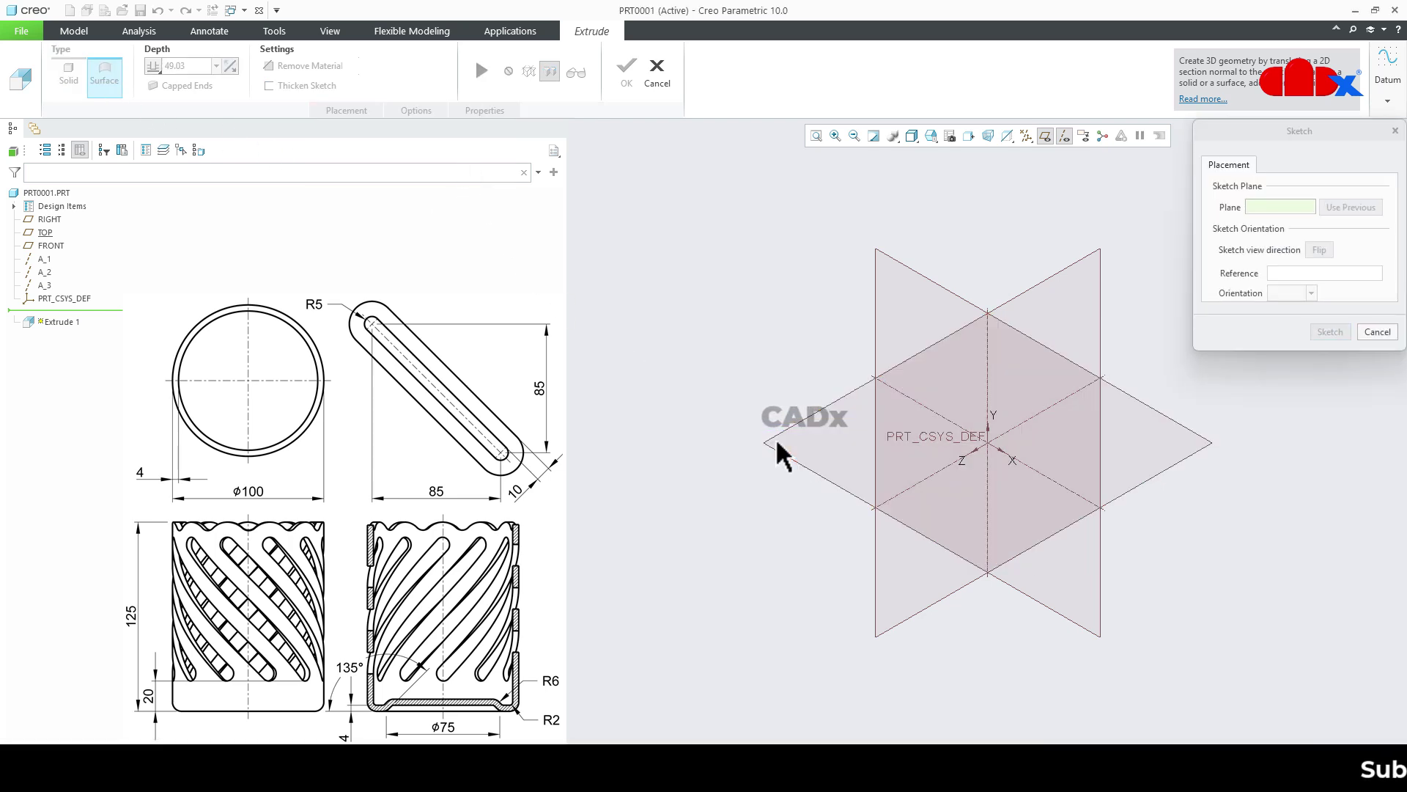
# Open the extrude sketch face-on with all datum display hidden
pyautogui.click(1330, 331)
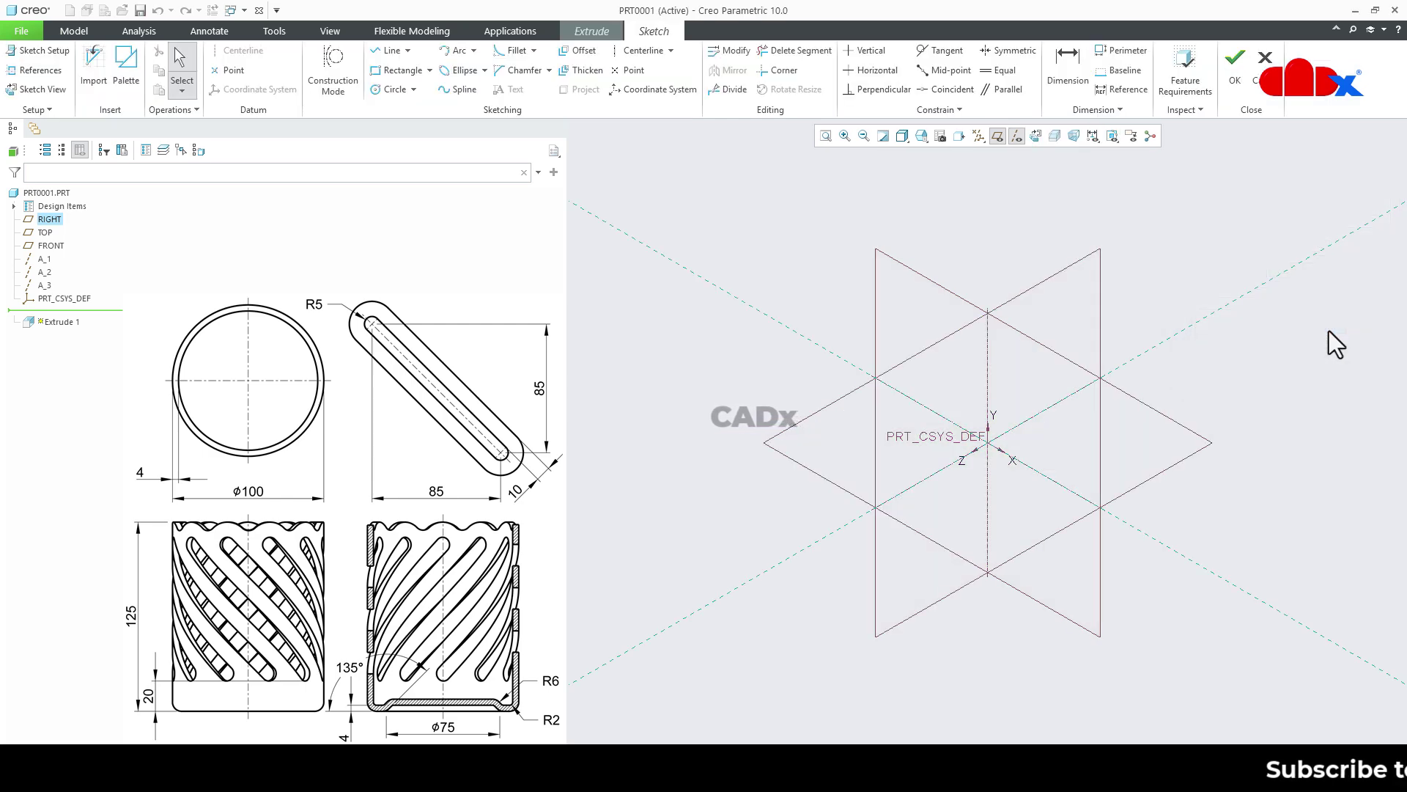
pyautogui.click(1035, 137)
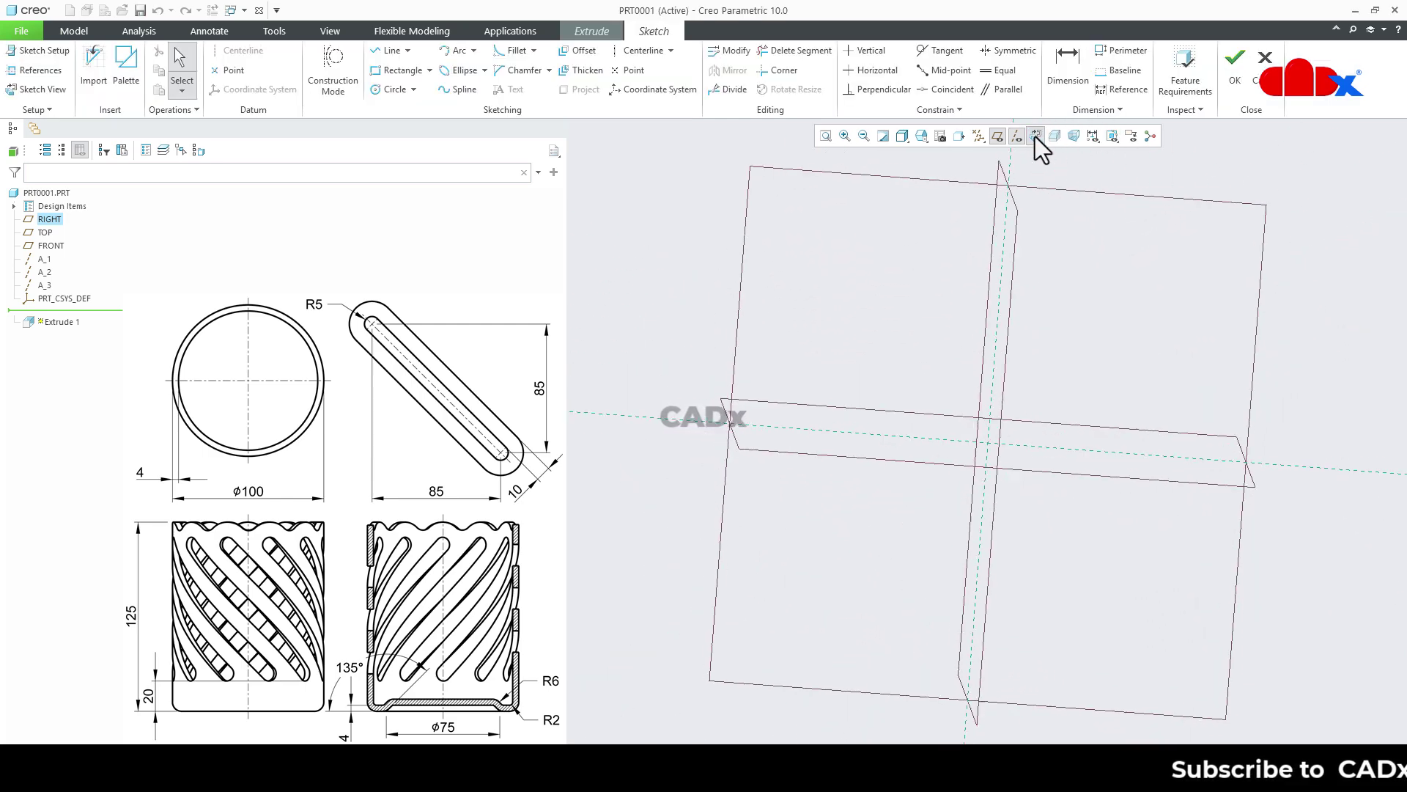
pyautogui.click(978, 136)
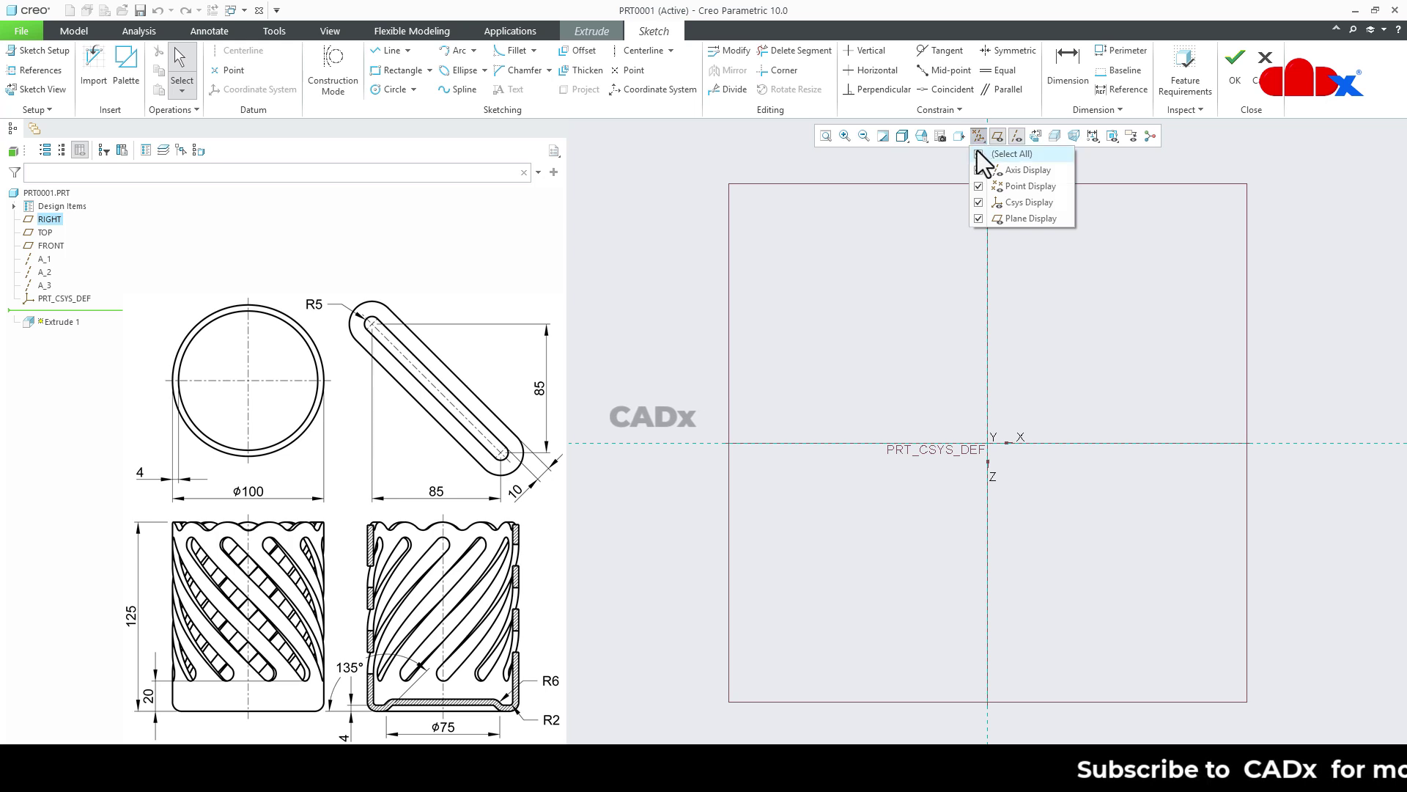
pyautogui.click(981, 154)
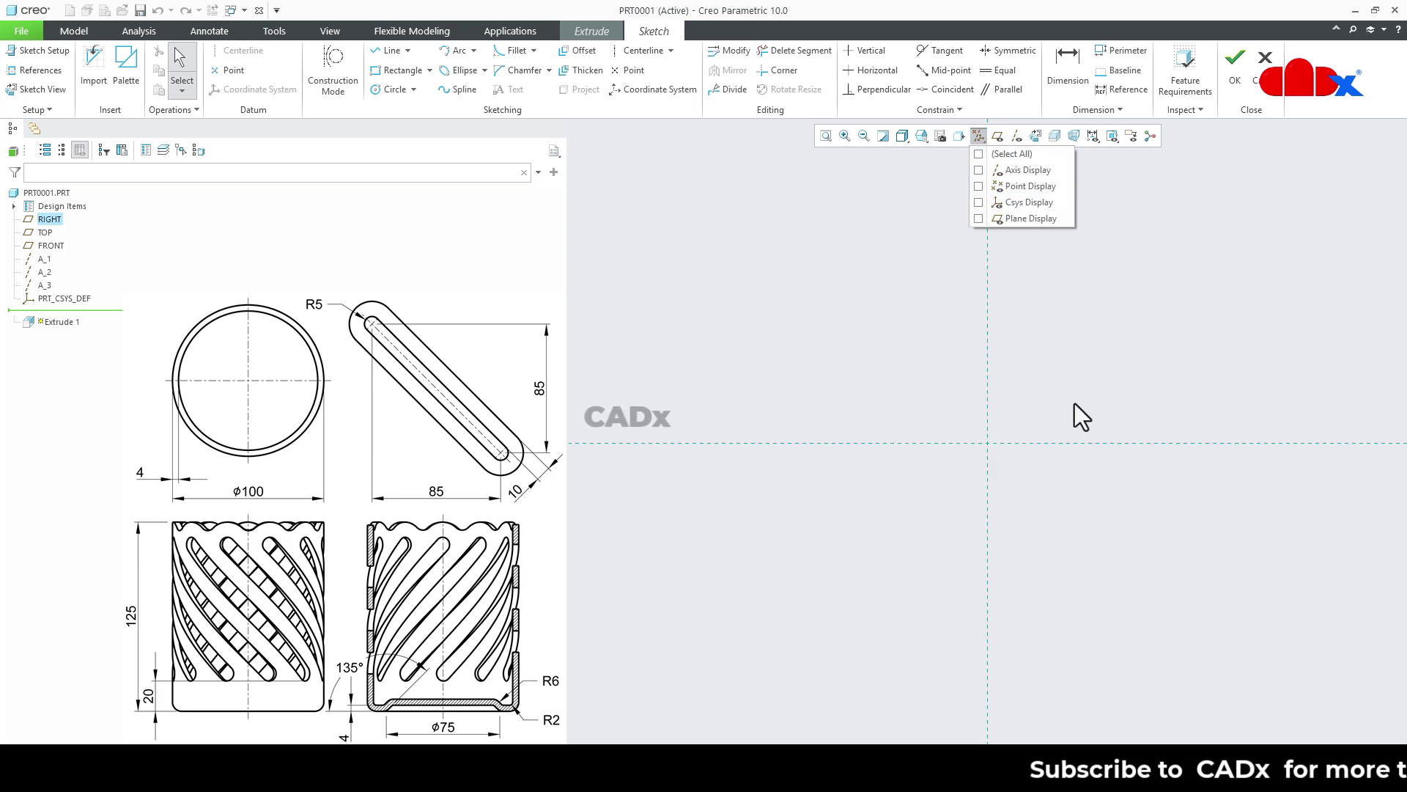
# Sketch a 100-diameter circle centred on the origin and finish the sketch
pyautogui.rightClick(1087, 490)
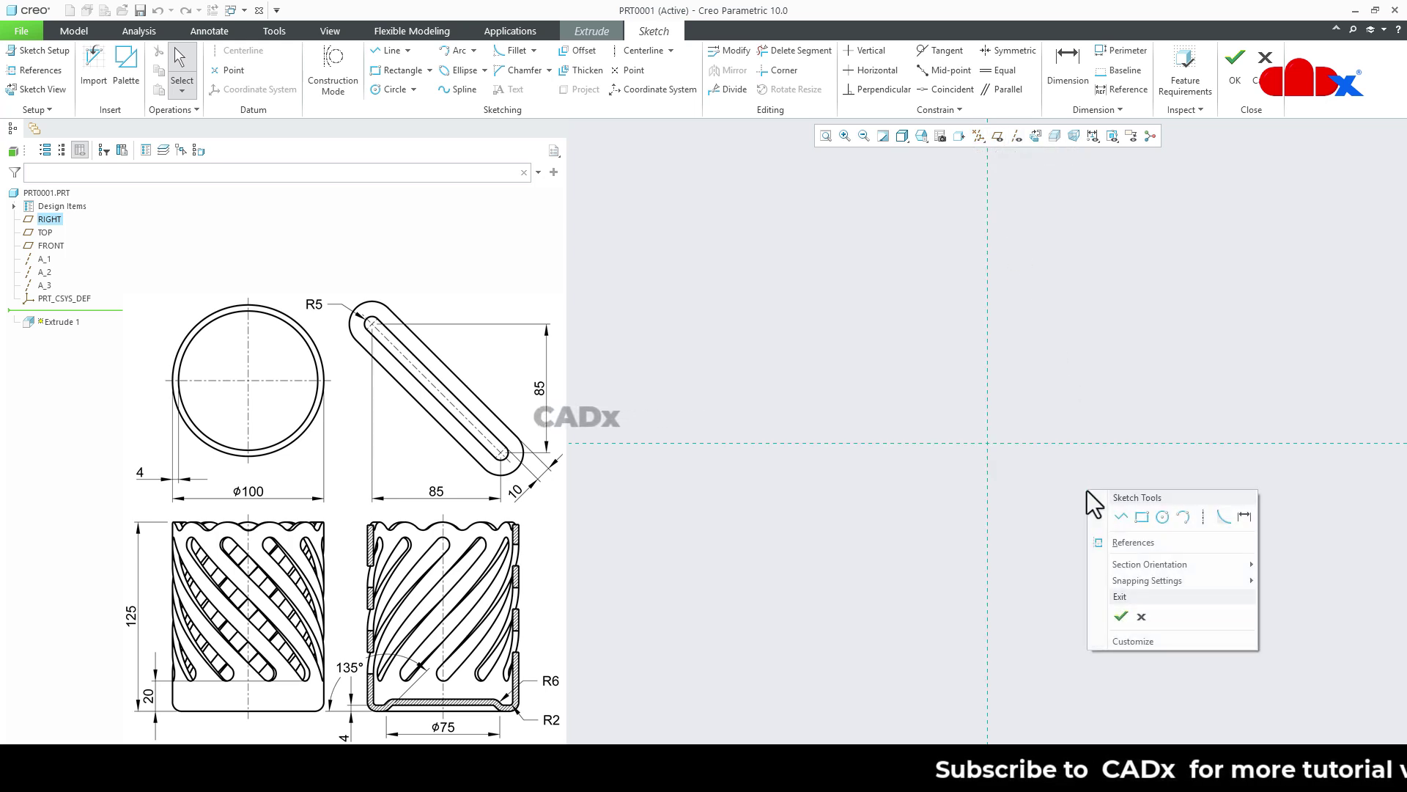
pyautogui.click(1167, 521)
pyautogui.click(987, 442)
pyautogui.click(1041, 524)
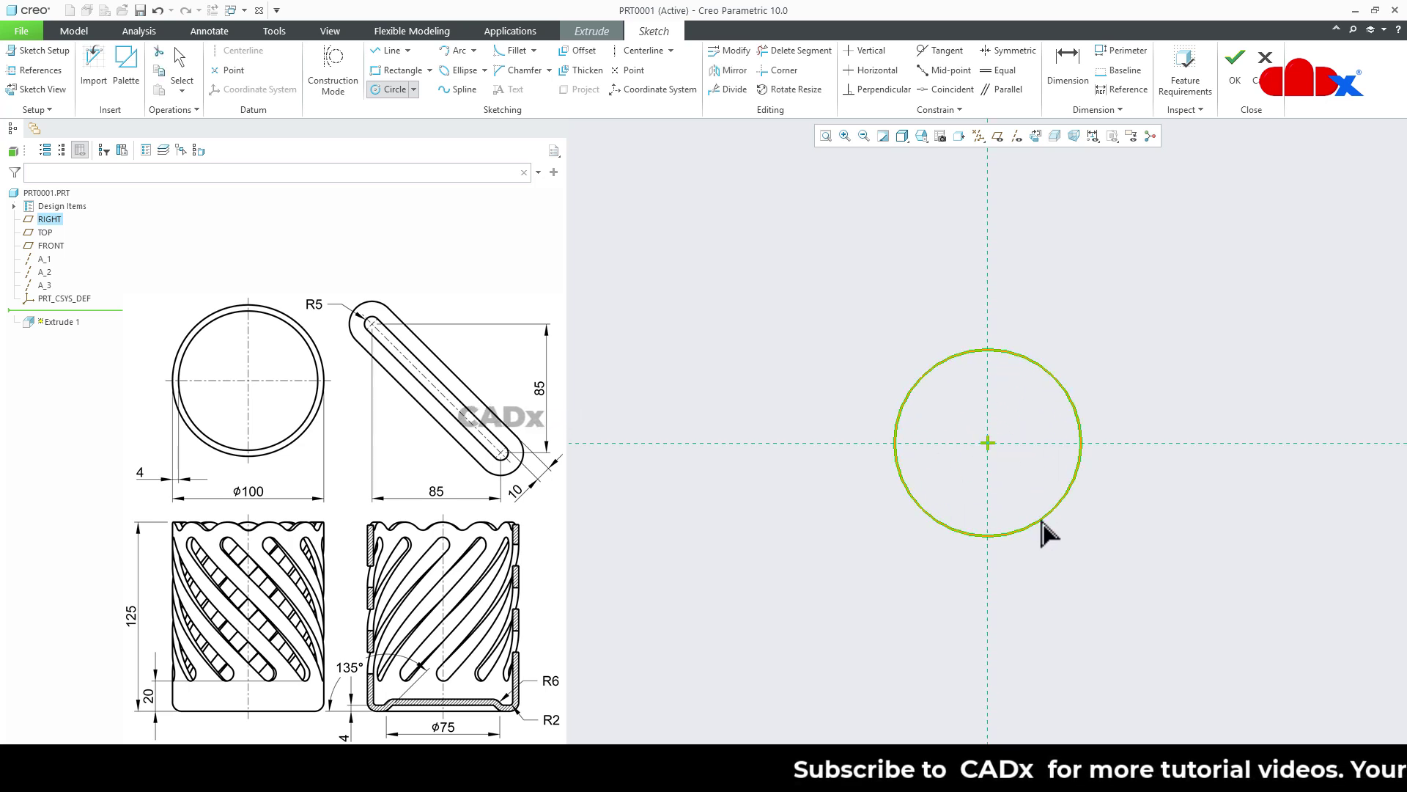
pyautogui.middleClick(1097, 542)
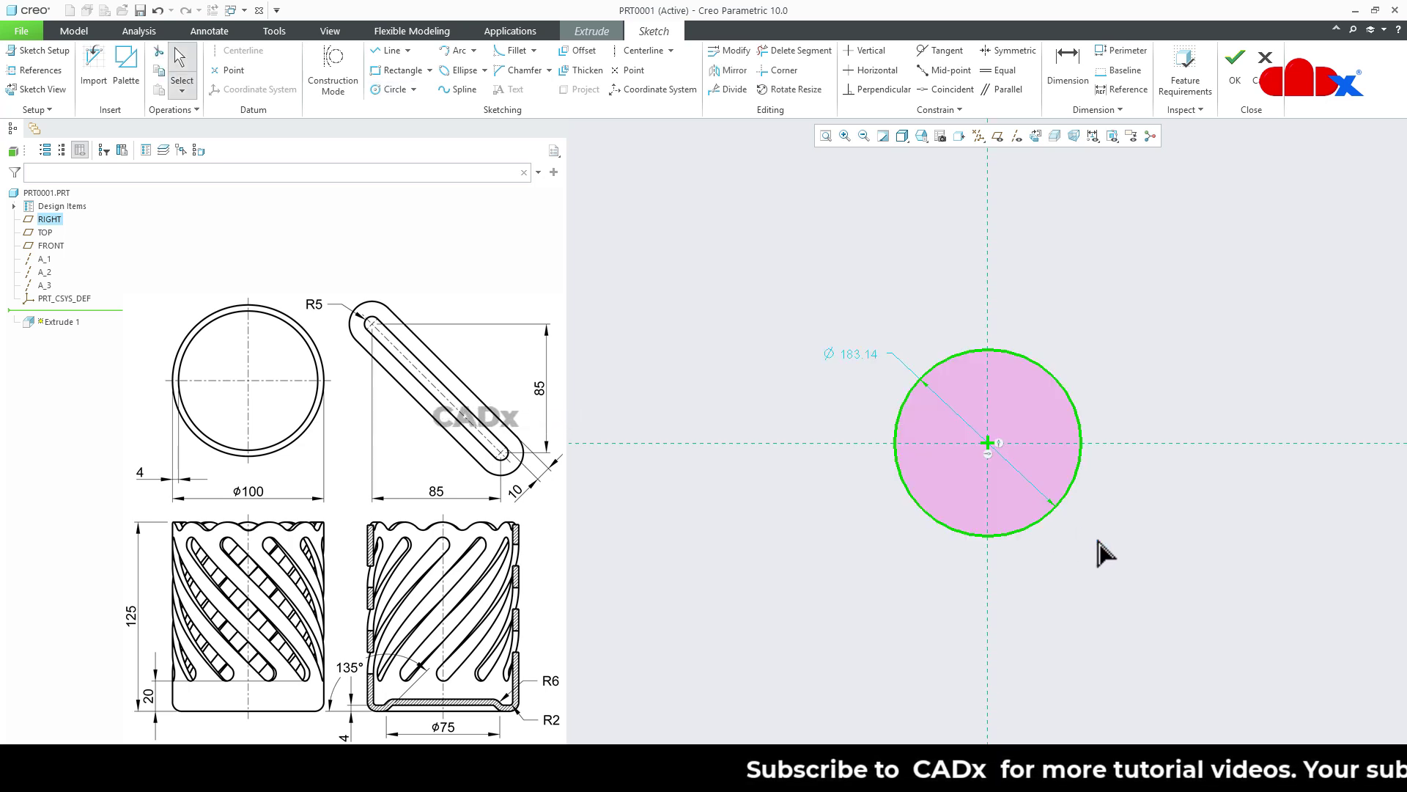
pyautogui.doubleClick(872, 355)
pyautogui.write('100')
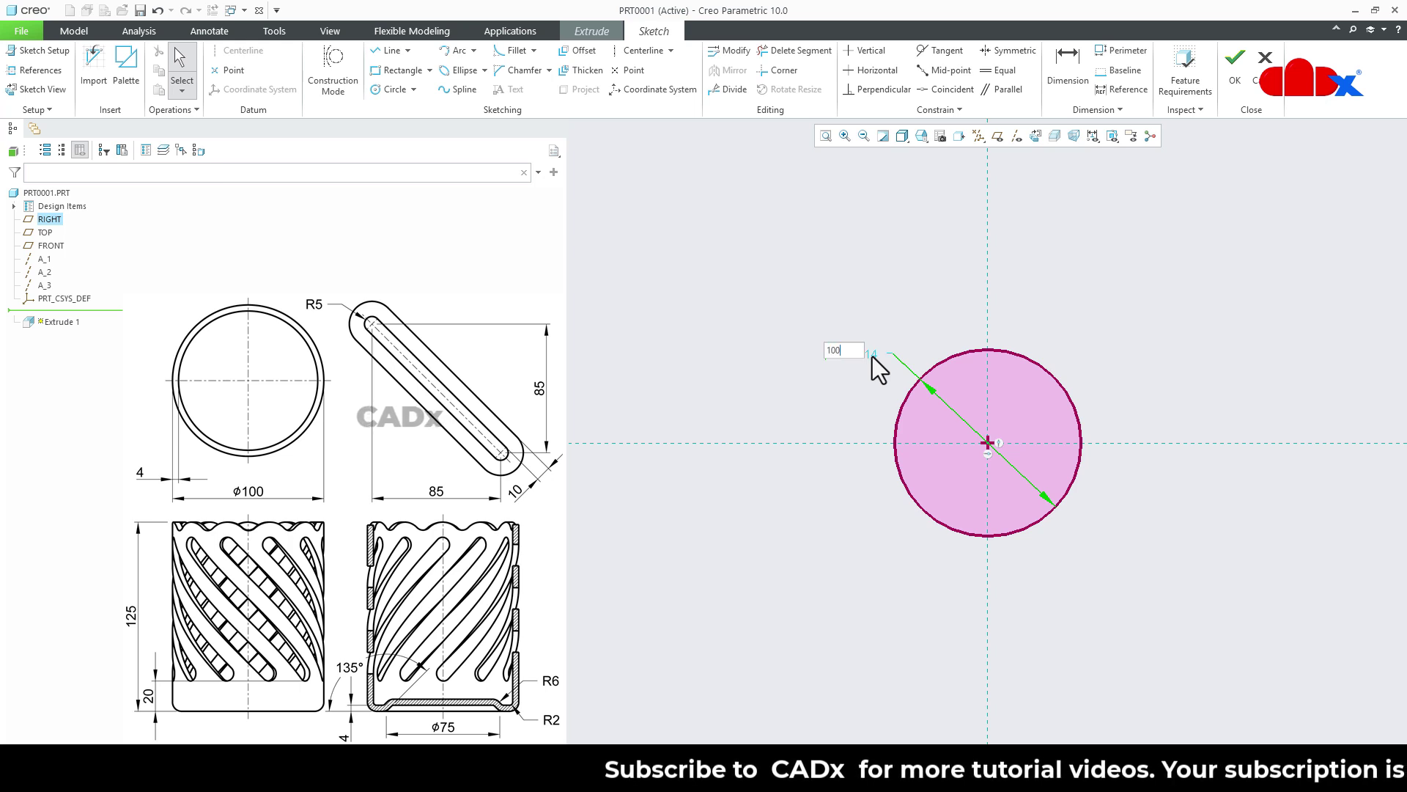
pyautogui.press('Return')
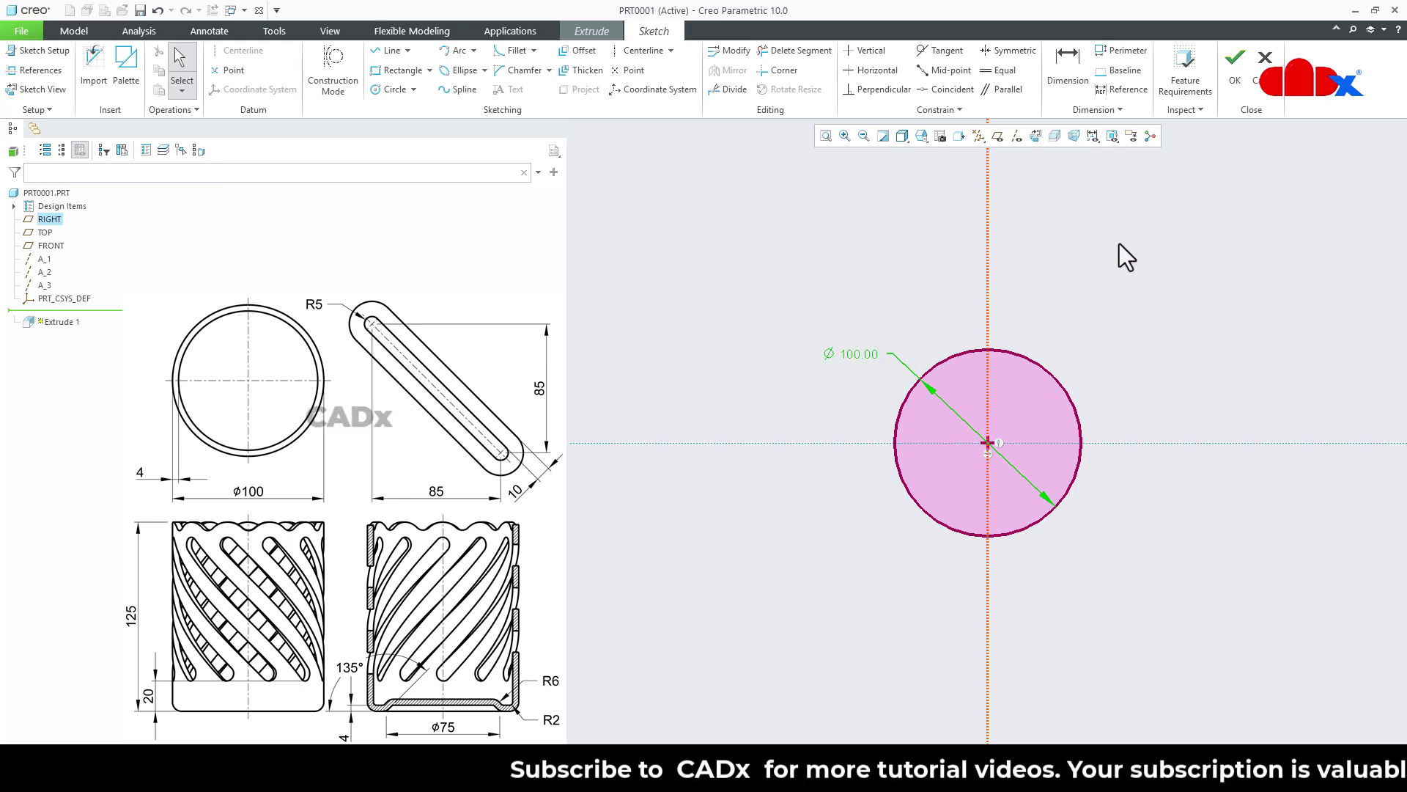
pyautogui.click(1222, 77)
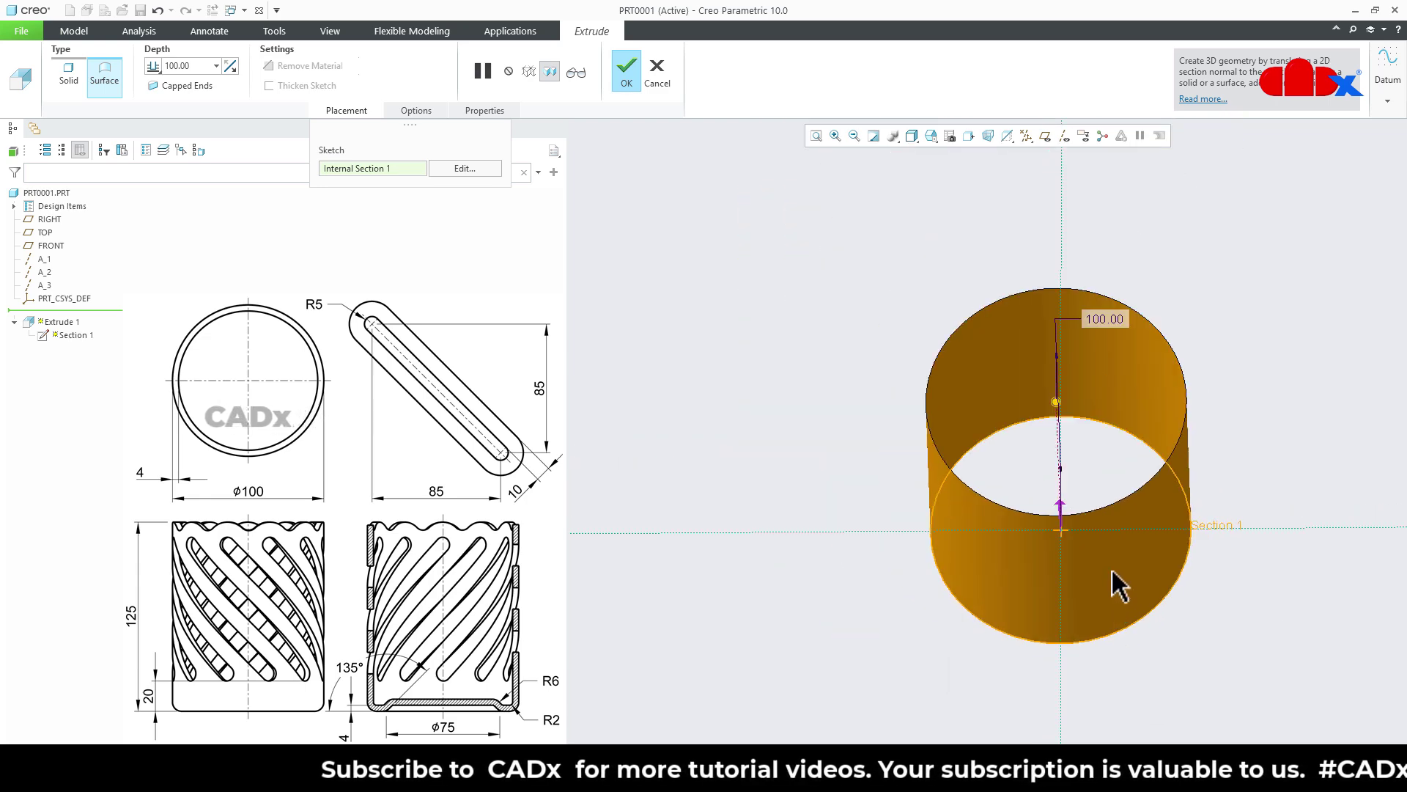
# Extrude the circle to a depth of 125 and accept the cylindrical surface
pyautogui.moveTo(1111, 568)
pyautogui.mouseDown(button='middle')
pyautogui.moveTo(1094, 526)
pyautogui.moveTo(1105, 559)
pyautogui.moveTo(1103, 540)
pyautogui.mouseUp(button='middle')
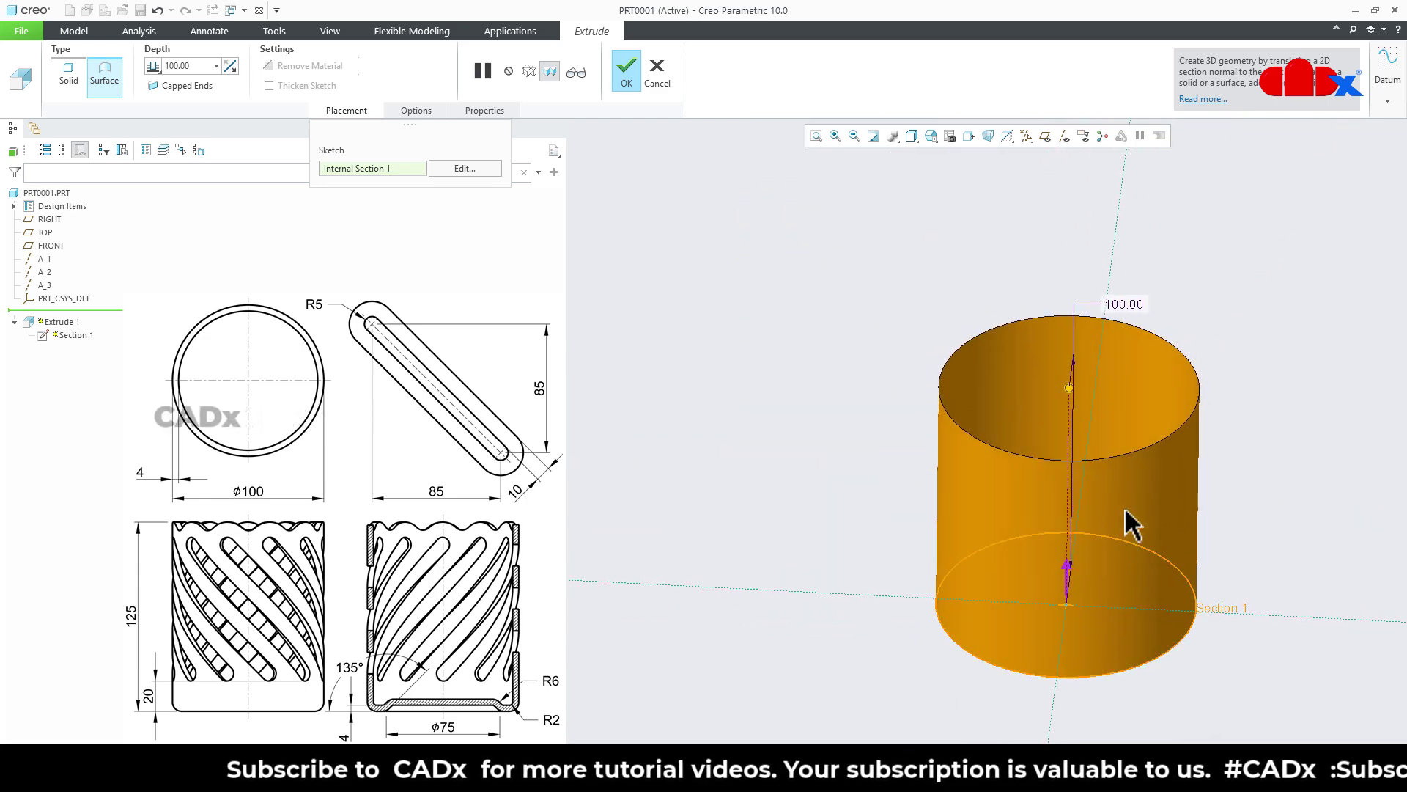
pyautogui.doubleClick(1132, 303)
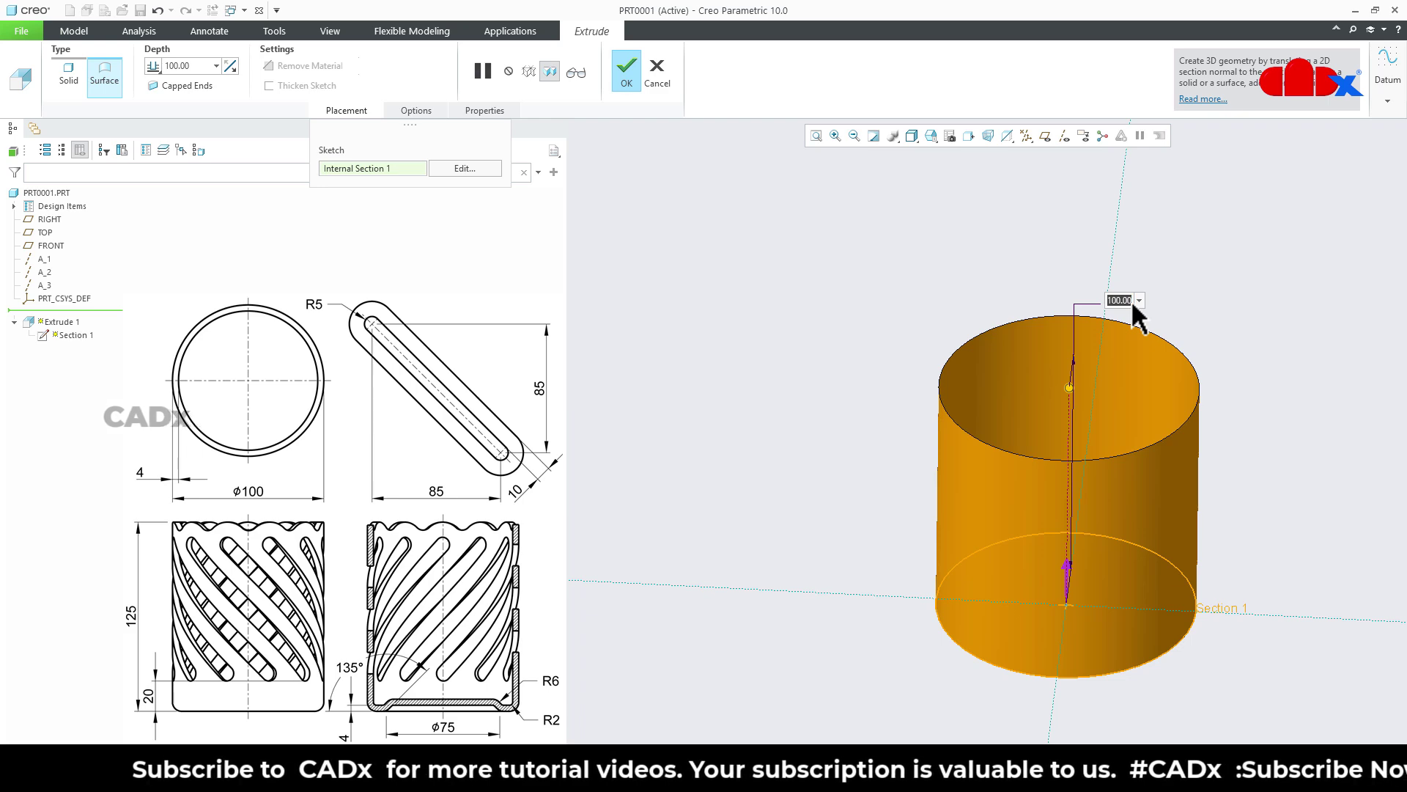
pyautogui.write('125')
pyautogui.press('Return')
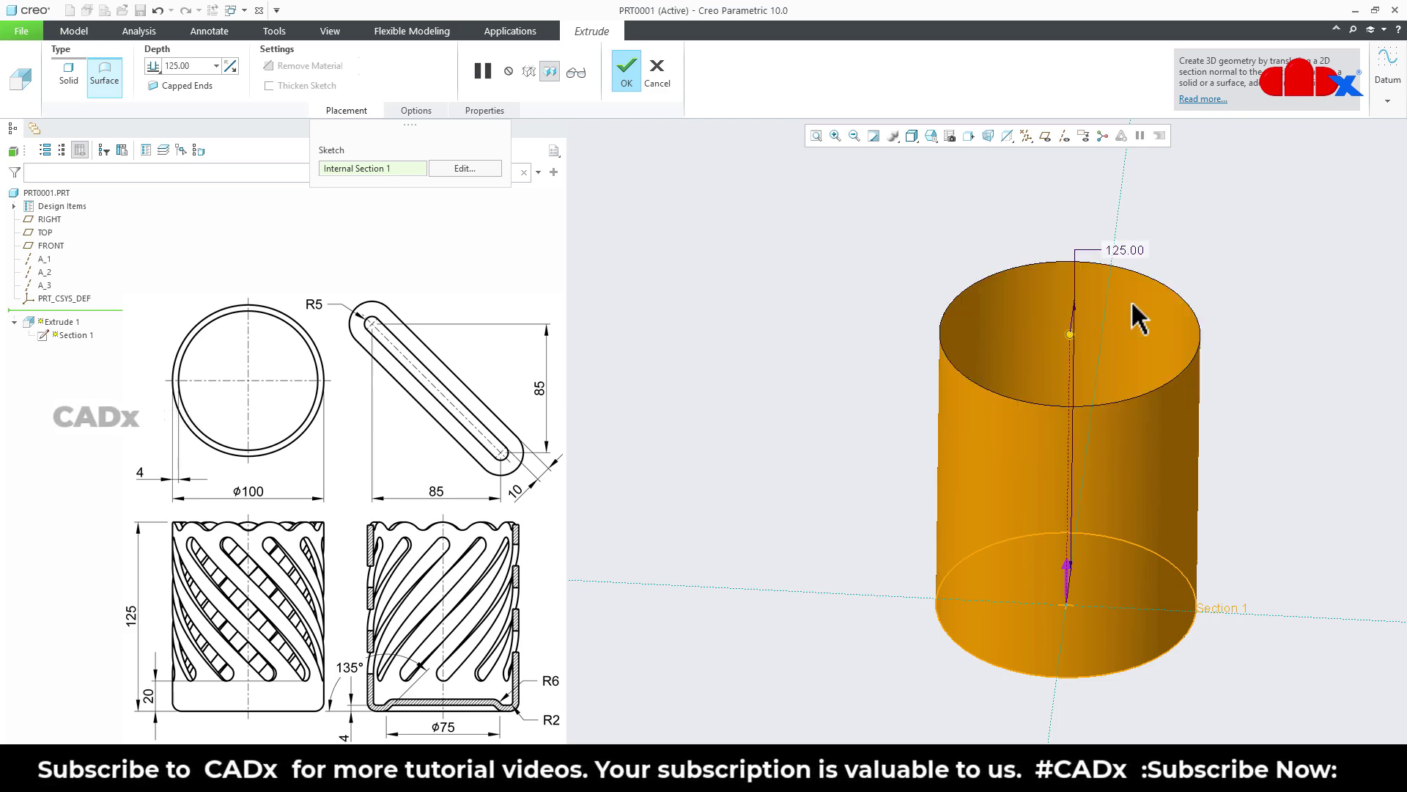
pyautogui.click(627, 86)
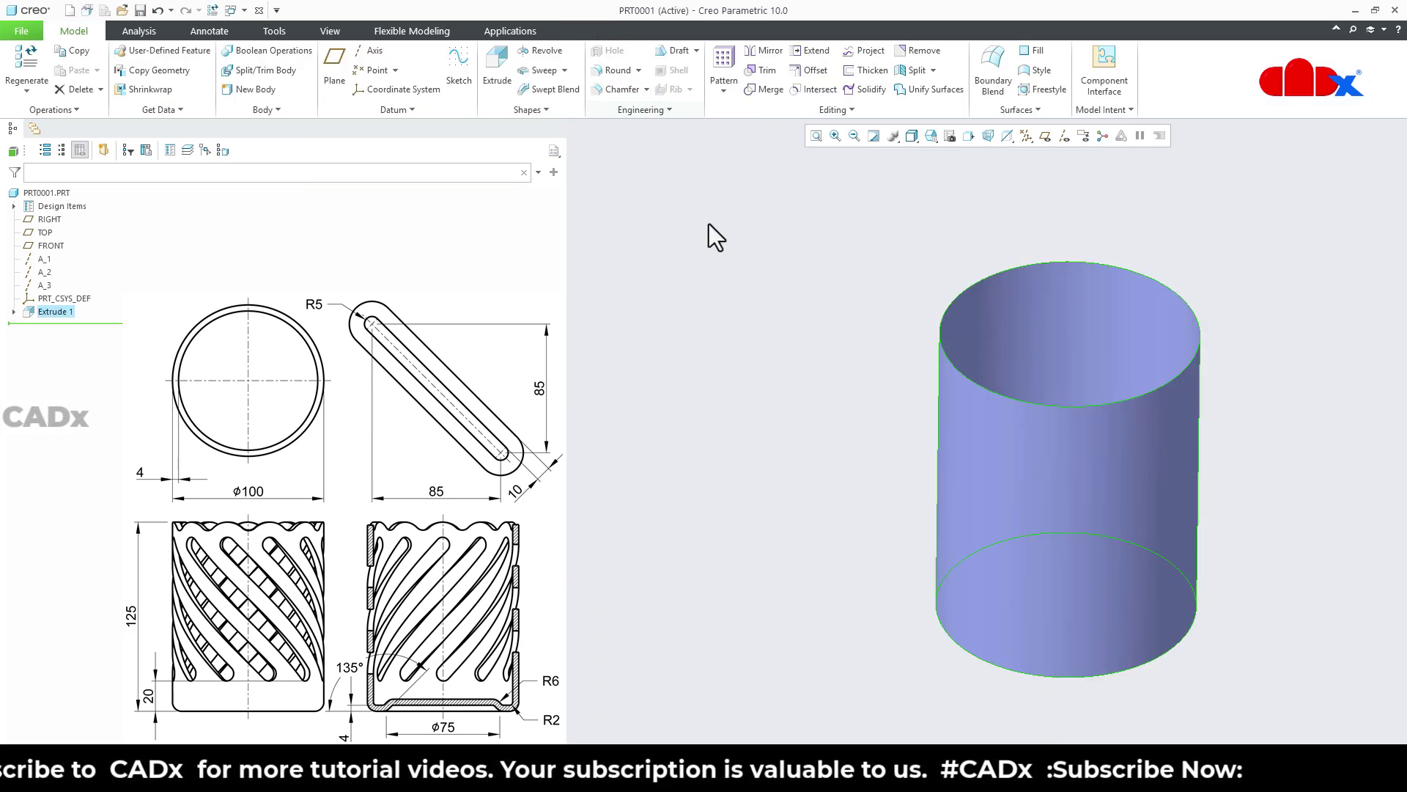
# Restore the default view and add a datum plane display toggle, leaving planes shown
pyautogui.click(1224, 660)
pyautogui.hotkey('ctrl', 'd')
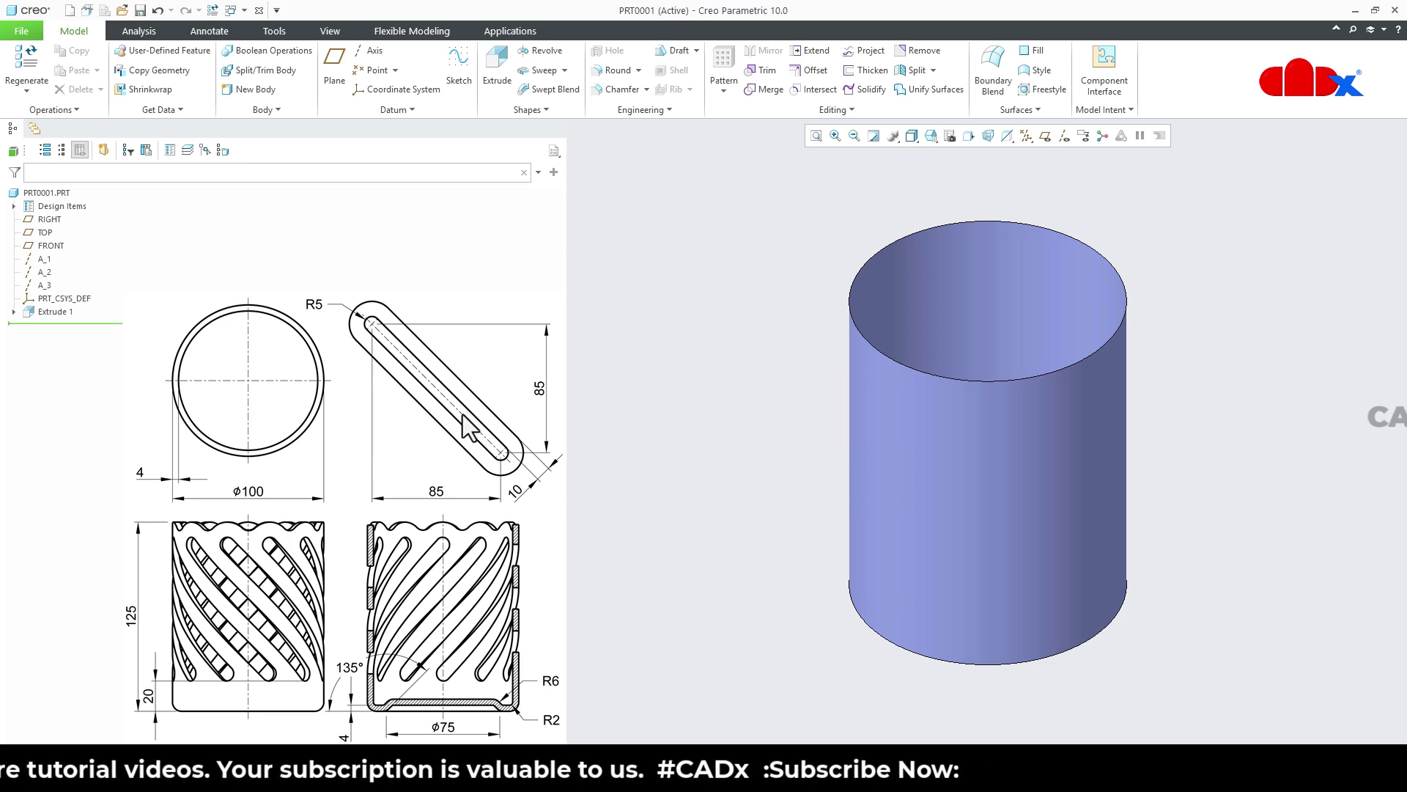
pyautogui.click(1047, 141)
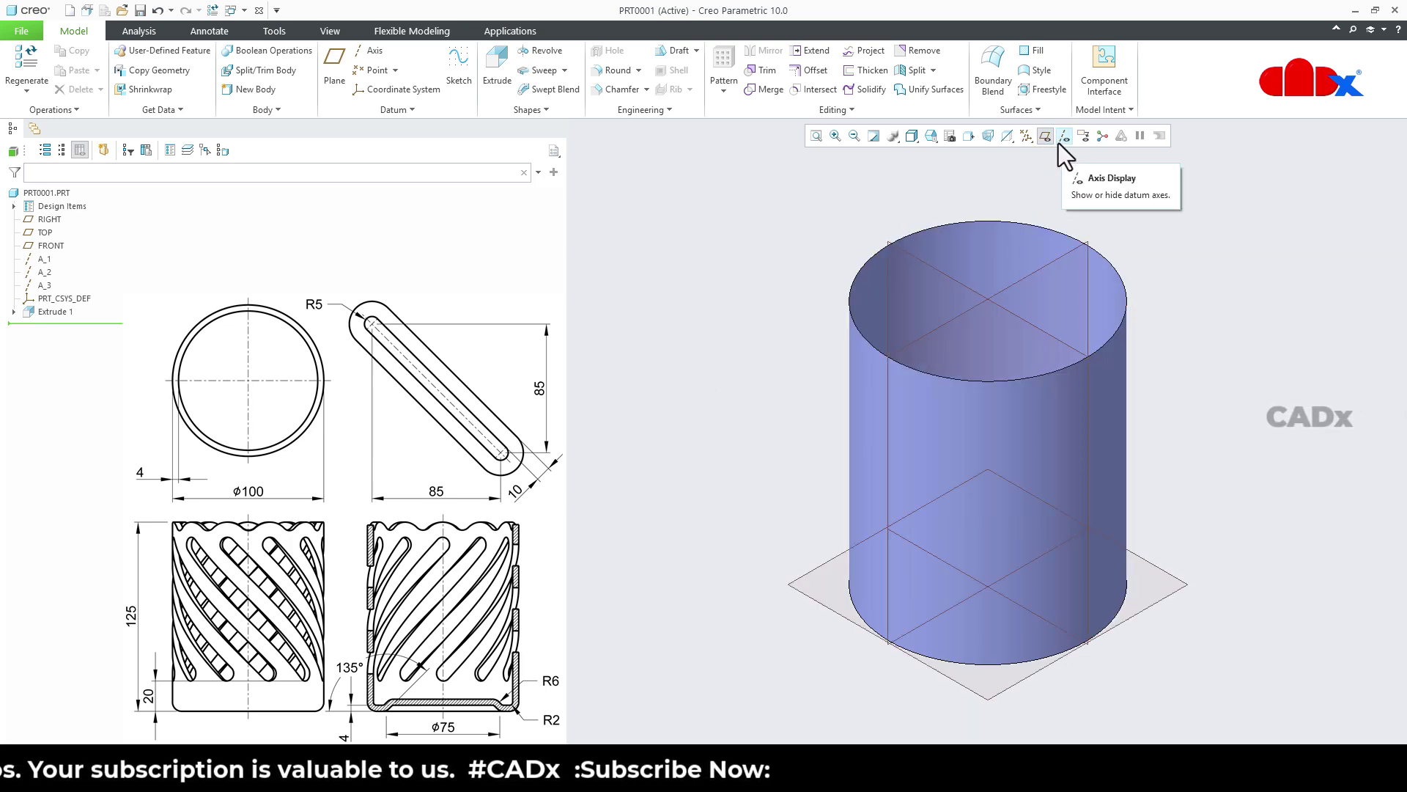
pyautogui.rightClick(1111, 143)
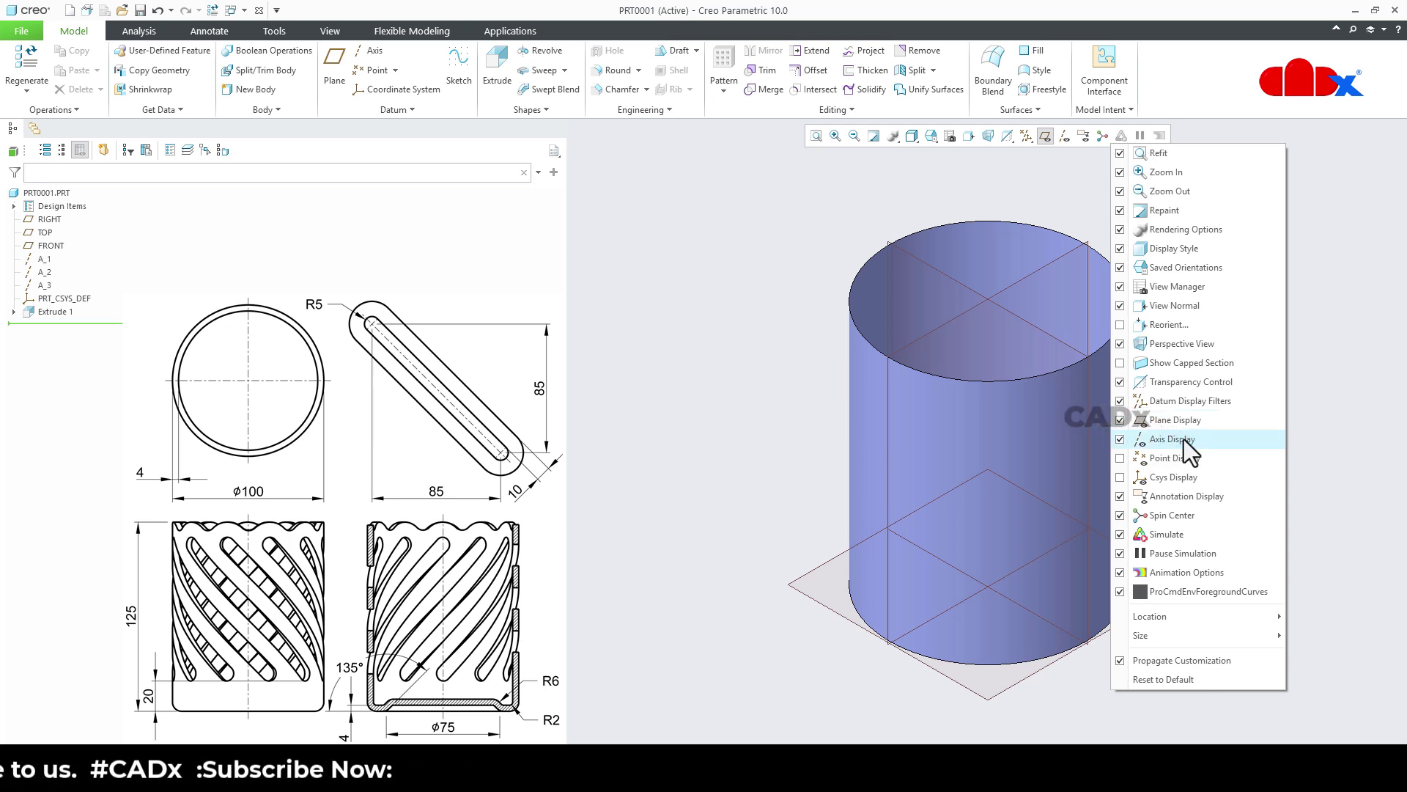
pyautogui.click(1315, 450)
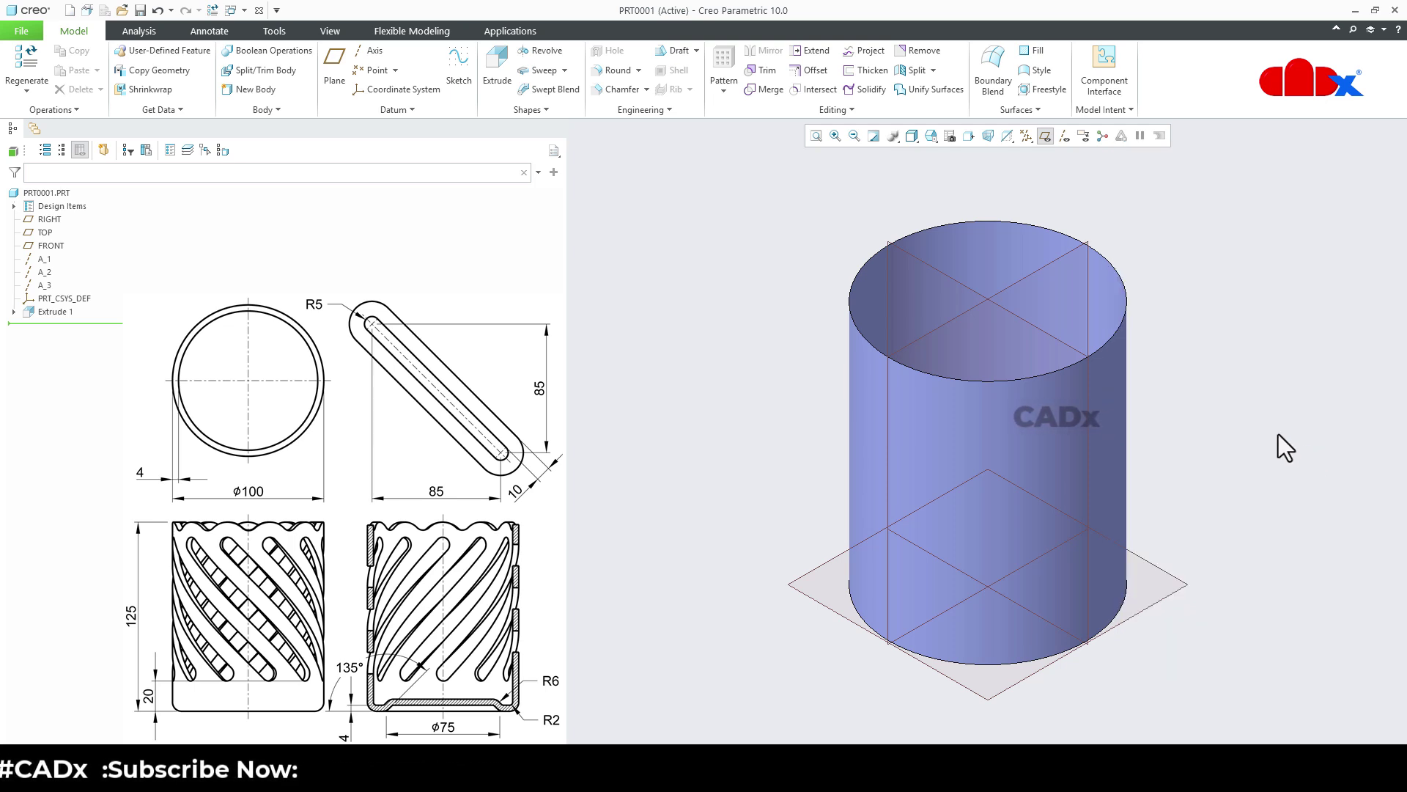
pyautogui.click(1044, 138)
pyautogui.click(1045, 137)
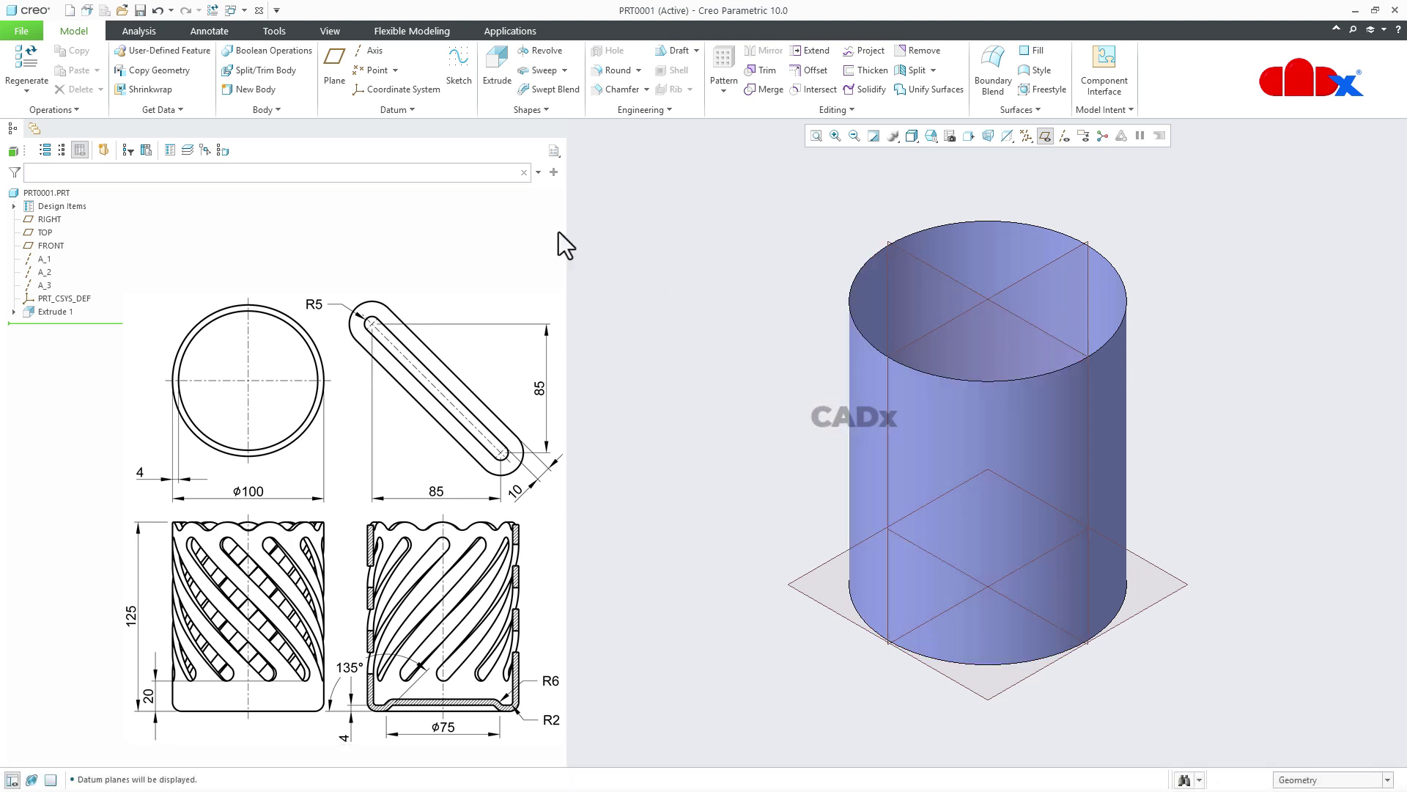
# Start a sketch on the FRONT plane, viewed face-on with datum planes hidden
pyautogui.click(467, 74)
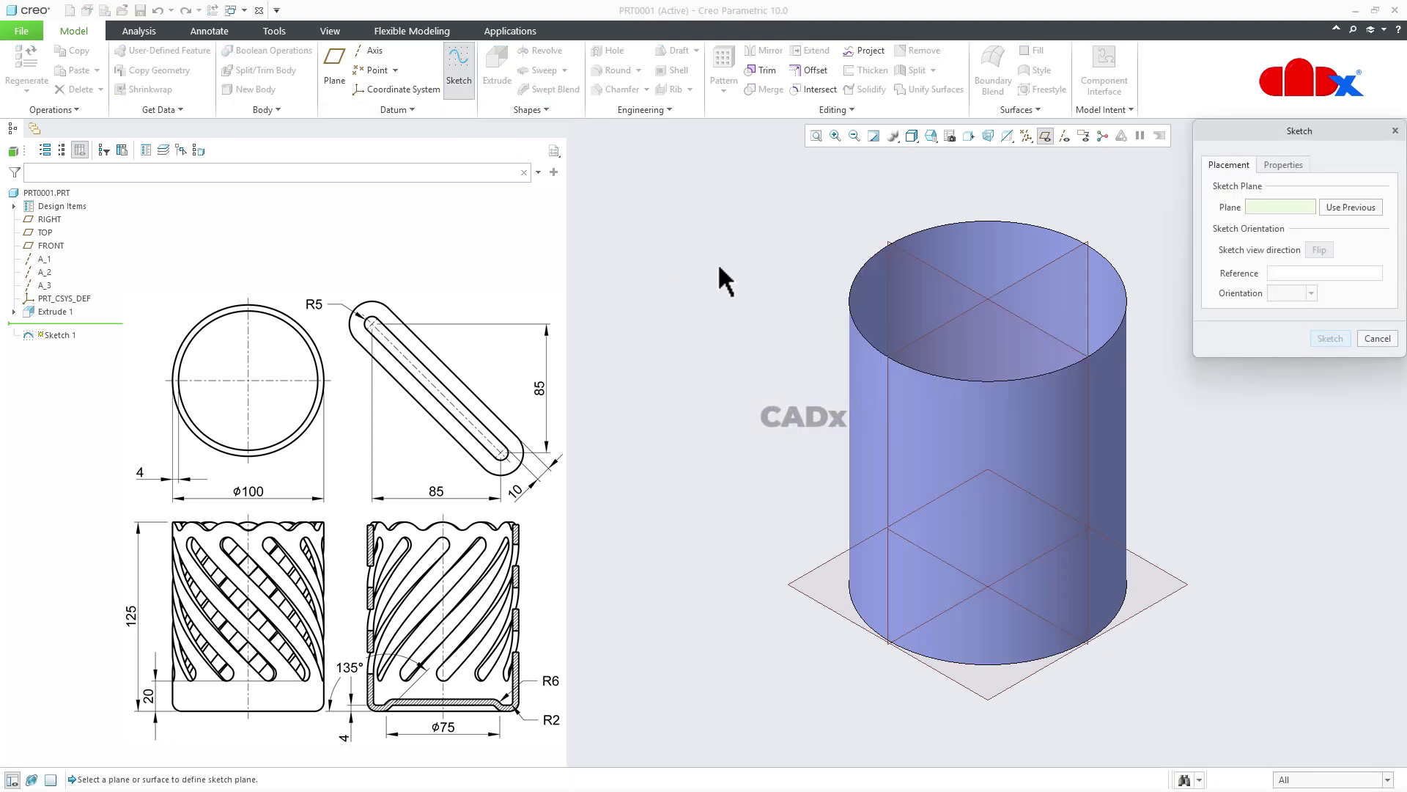
pyautogui.click(958, 292)
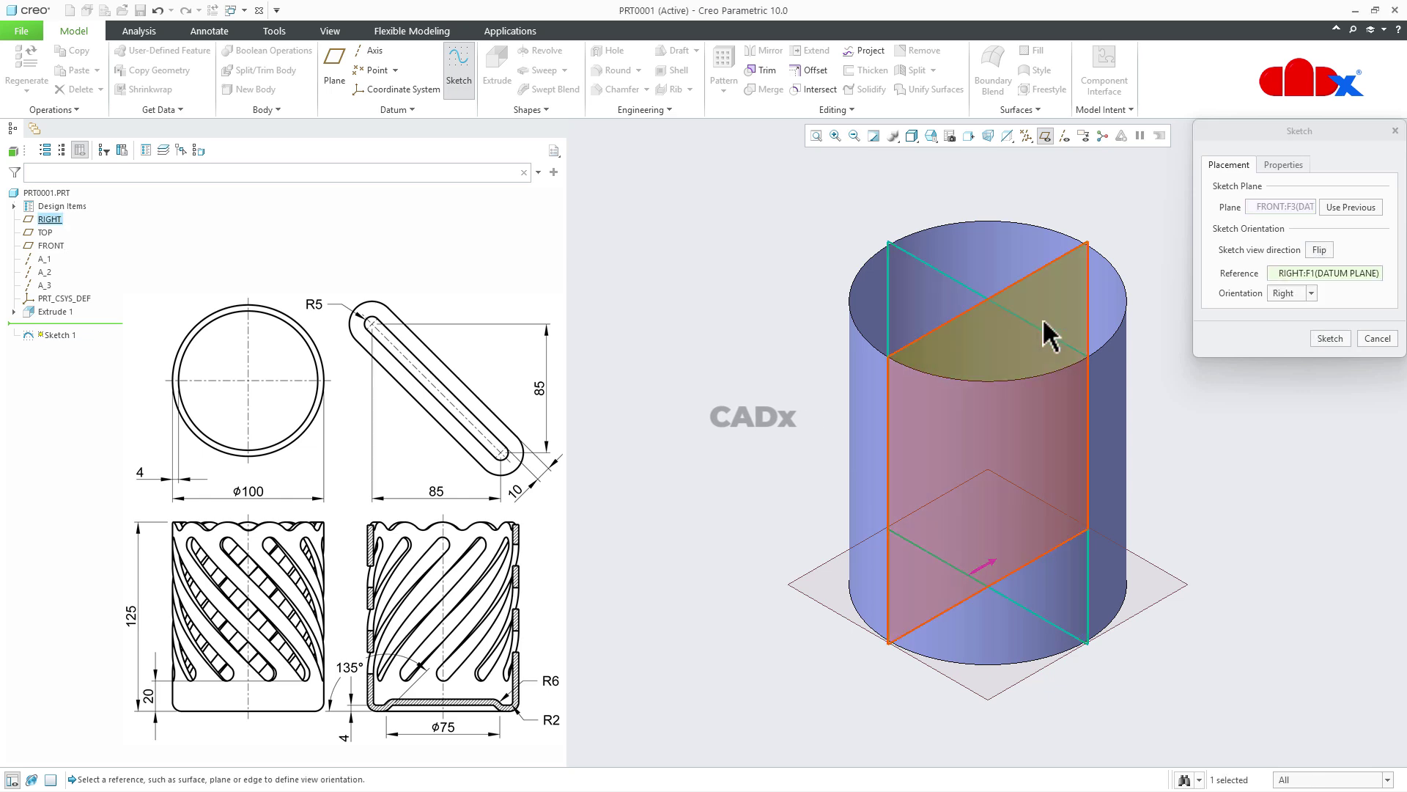
pyautogui.click(1333, 339)
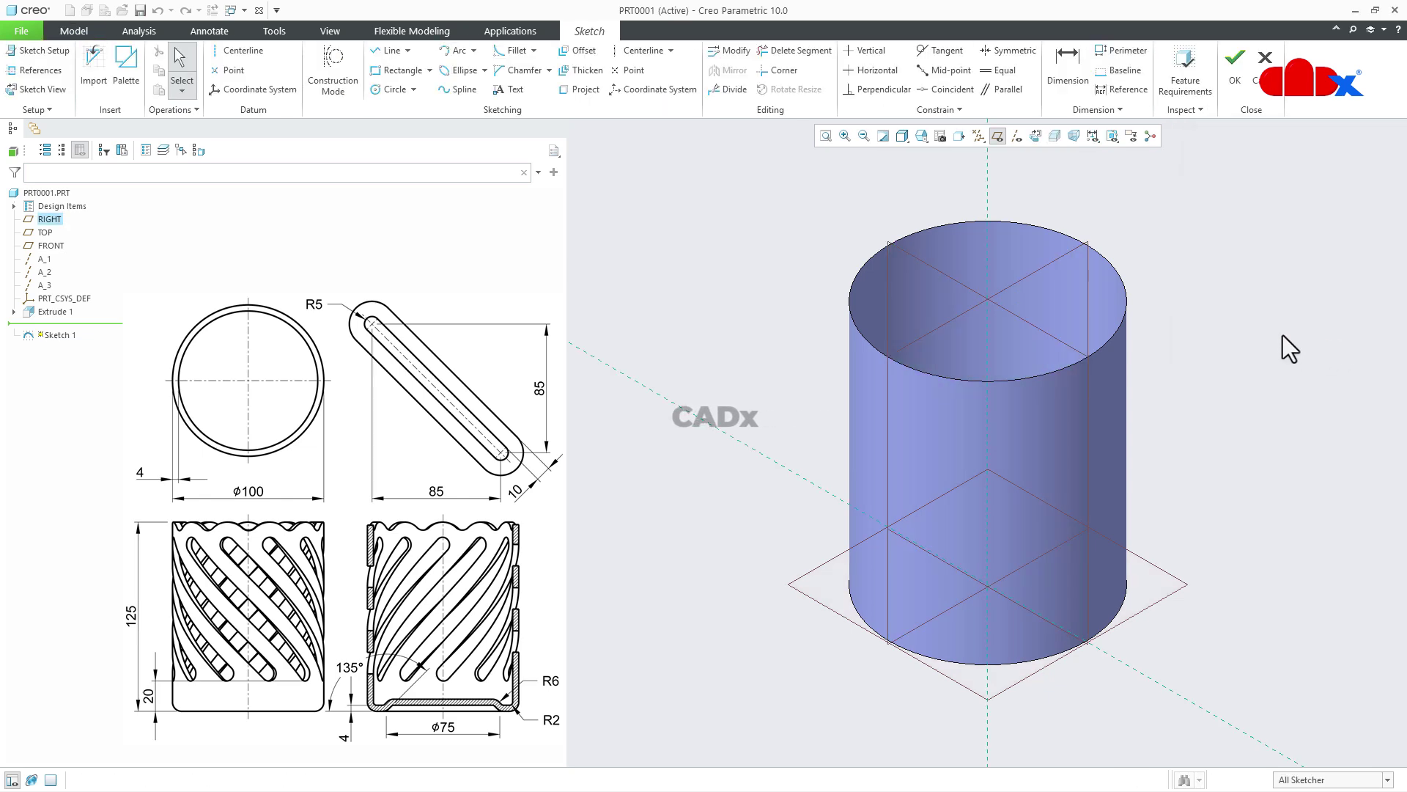
pyautogui.click(1038, 137)
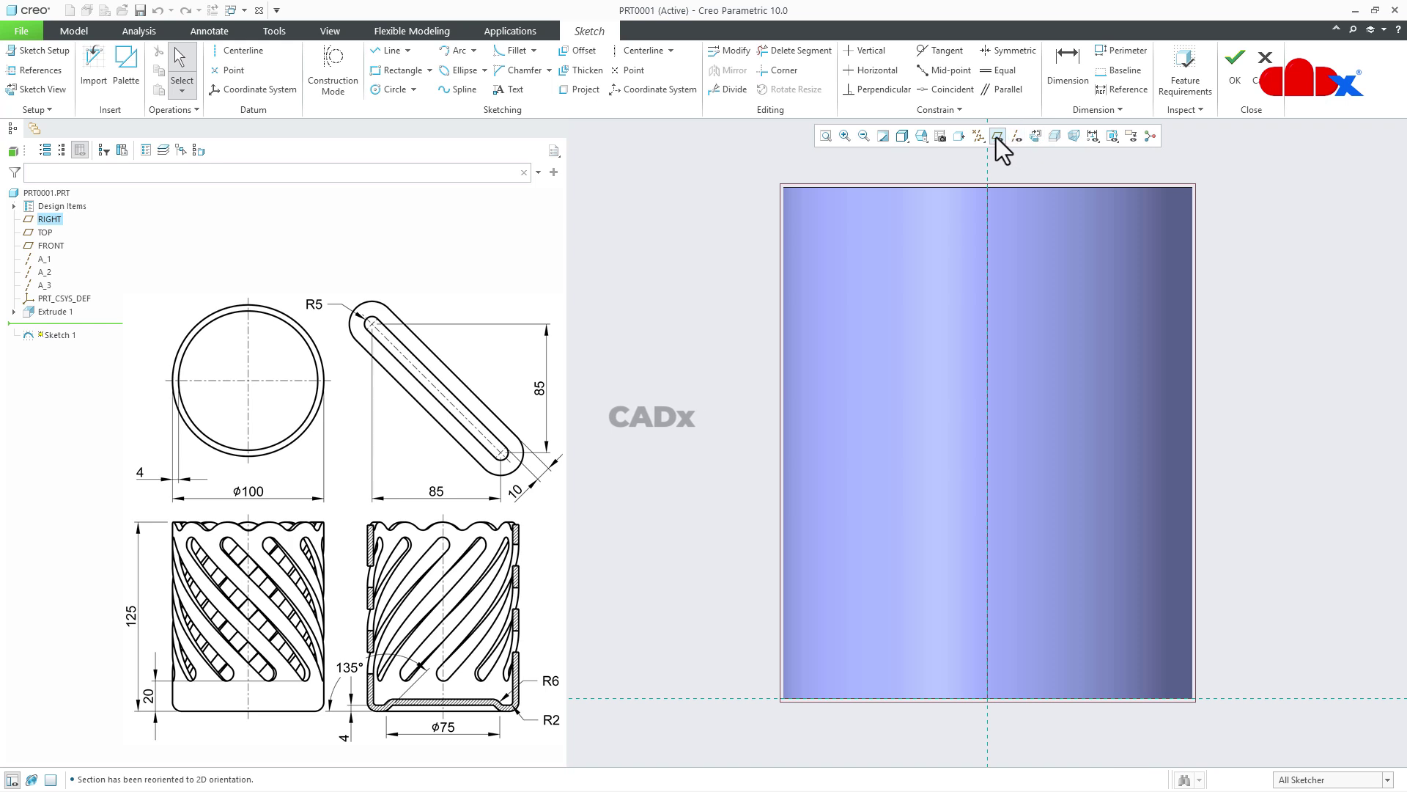
pyautogui.click(997, 136)
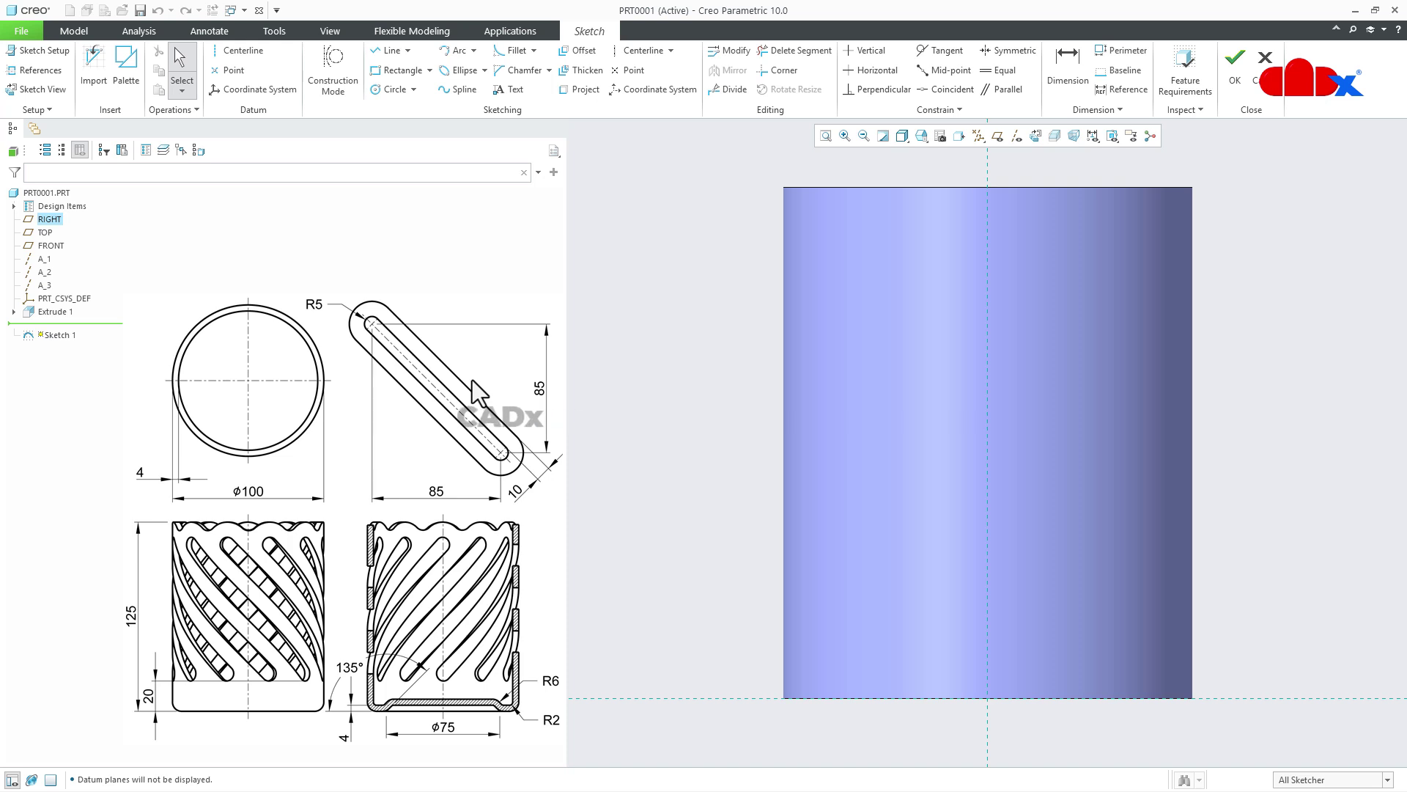
# Place a point on the vertical centerline and draw a diagonal line through it
pyautogui.click(637, 69)
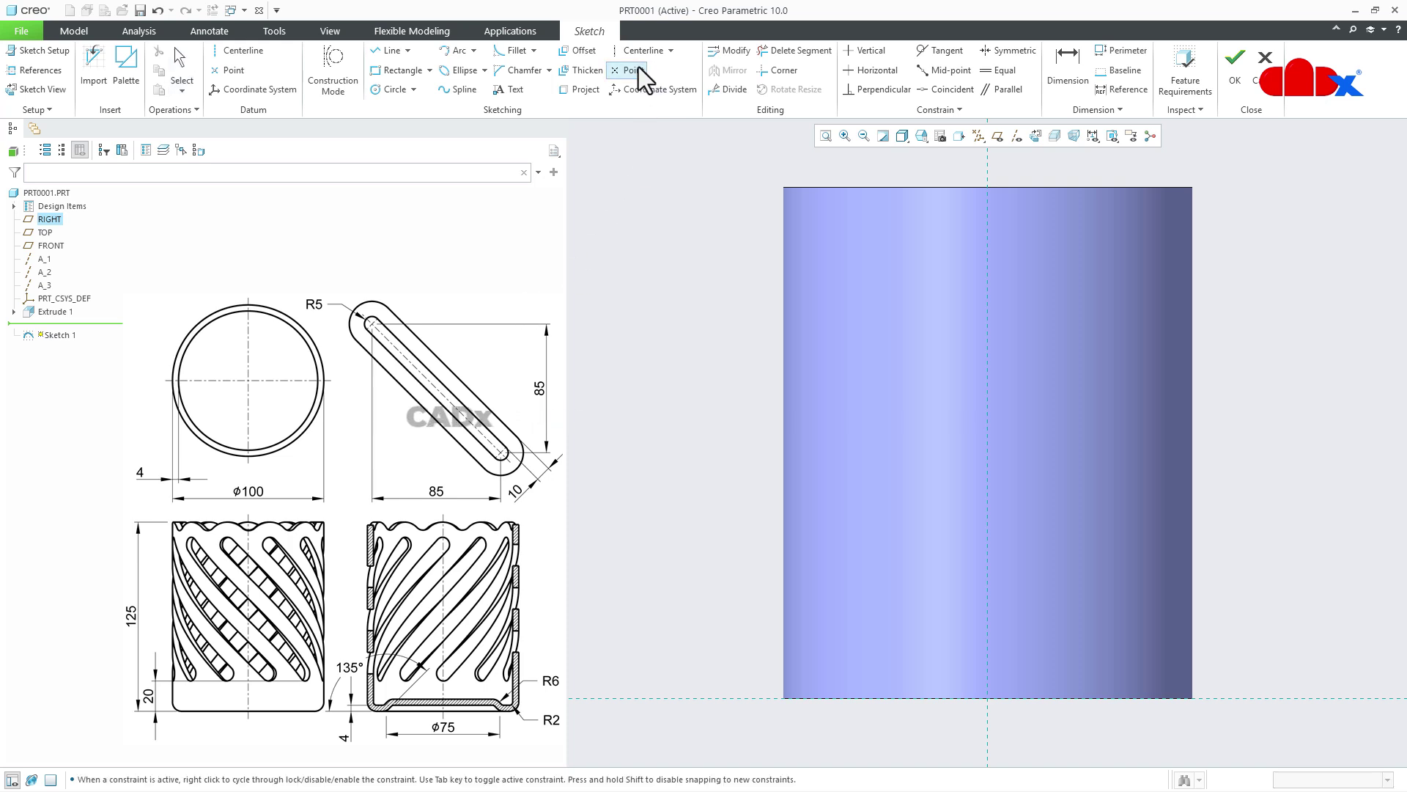
pyautogui.click(988, 430)
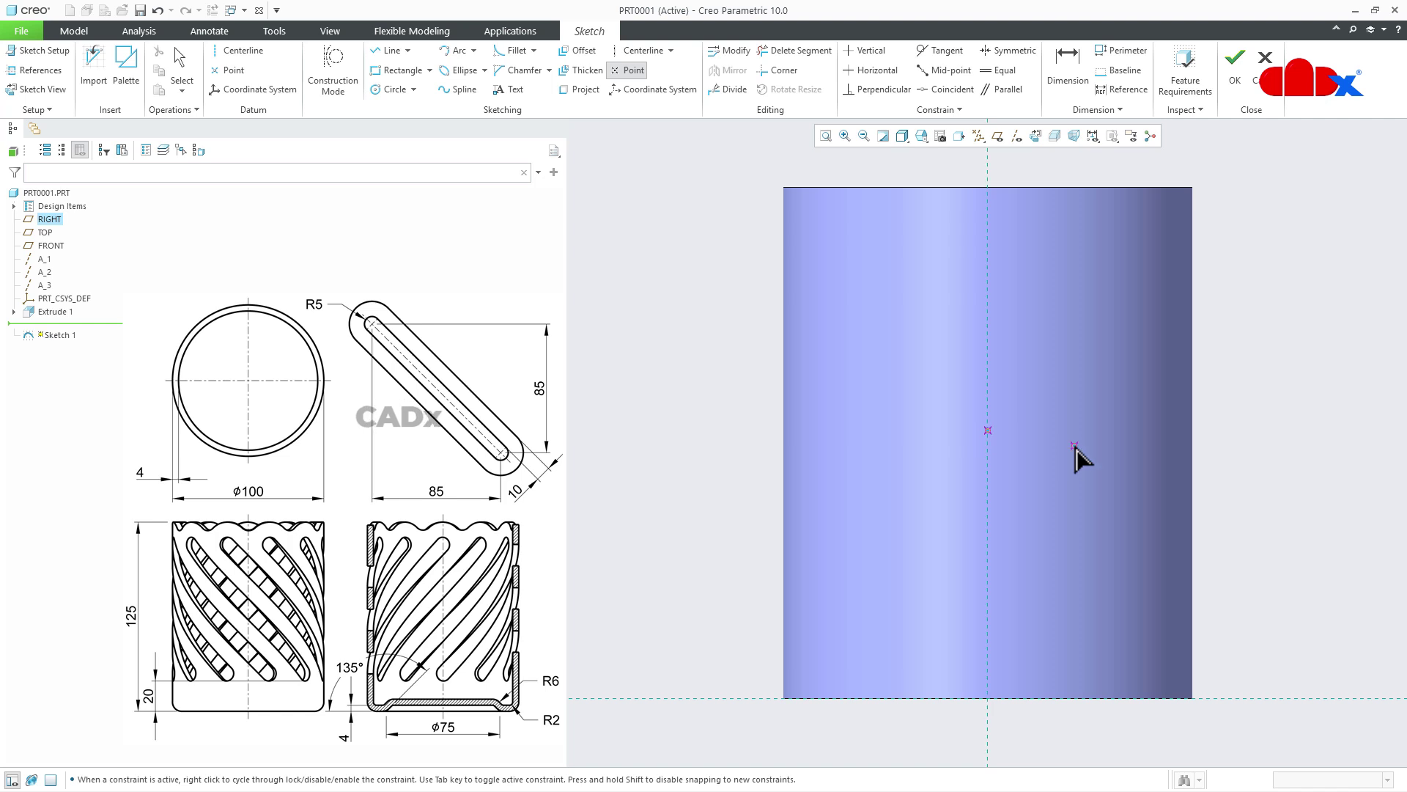
pyautogui.middleClick(1076, 450)
pyautogui.rightClick(1075, 446)
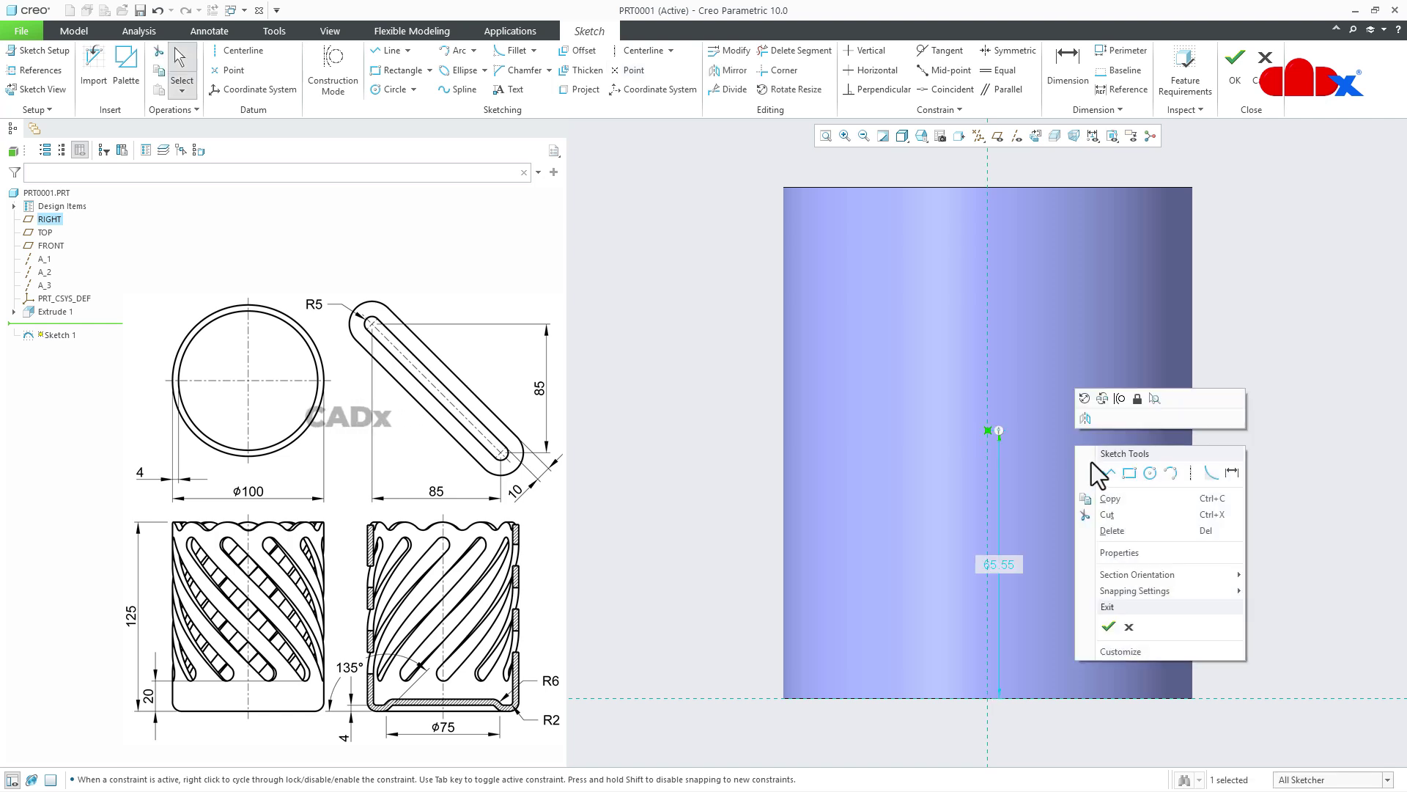
pyautogui.click(1109, 473)
pyautogui.click(873, 340)
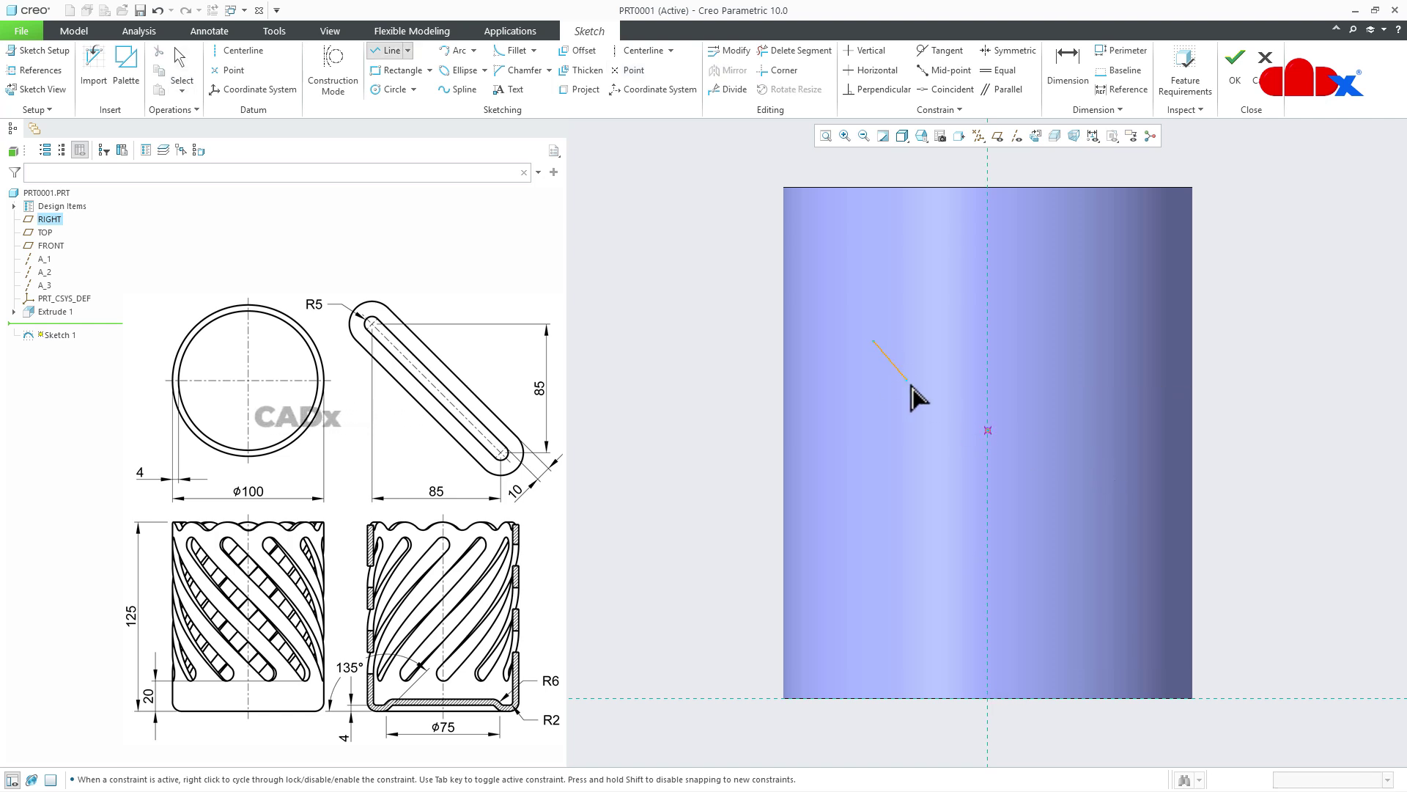
pyautogui.click(1102, 519)
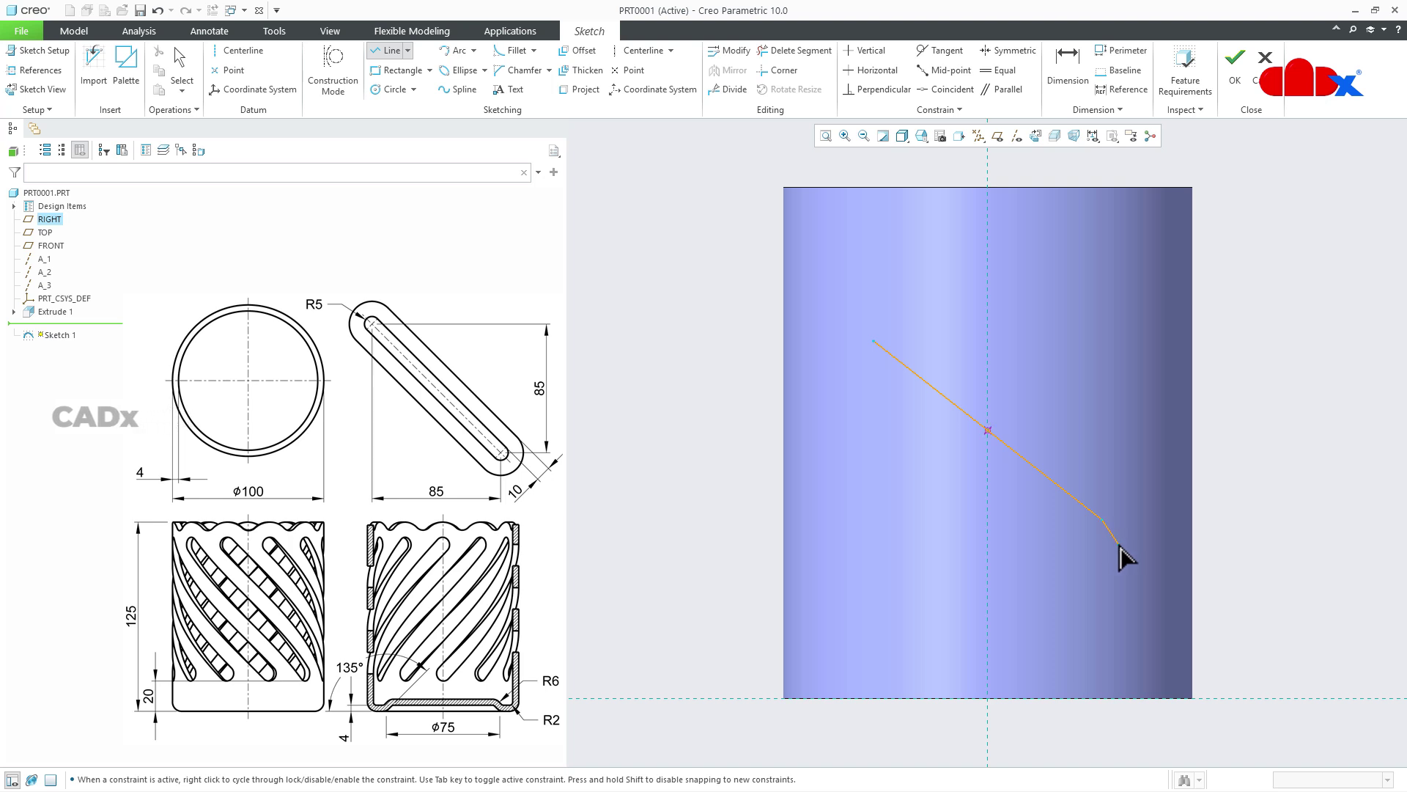
pyautogui.middleClick(1173, 560)
pyautogui.middleClick(1281, 576)
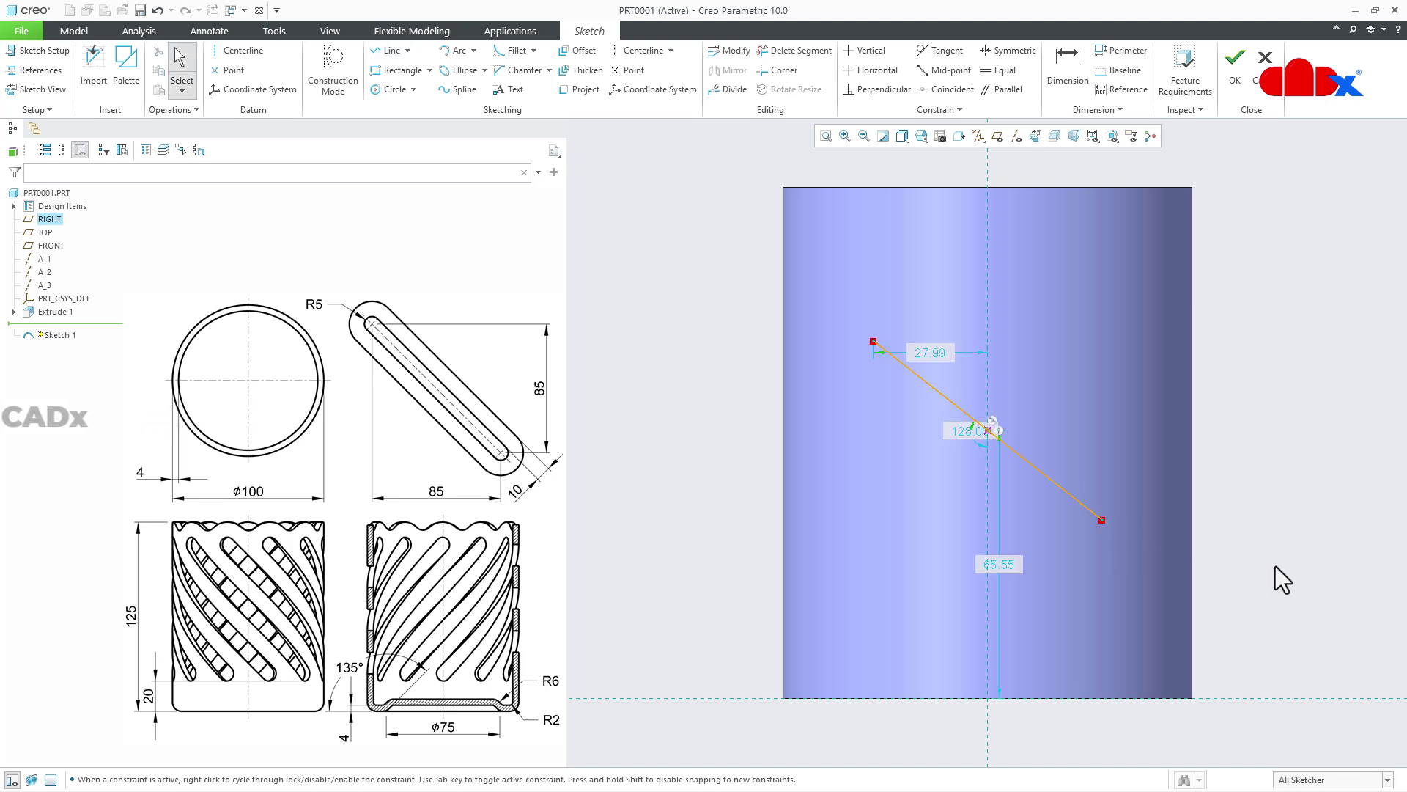
# Dimension the diagonal line 85 vertically and 85 horizontally
pyautogui.rightClick(1276, 566)
pyautogui.click(1260, 592)
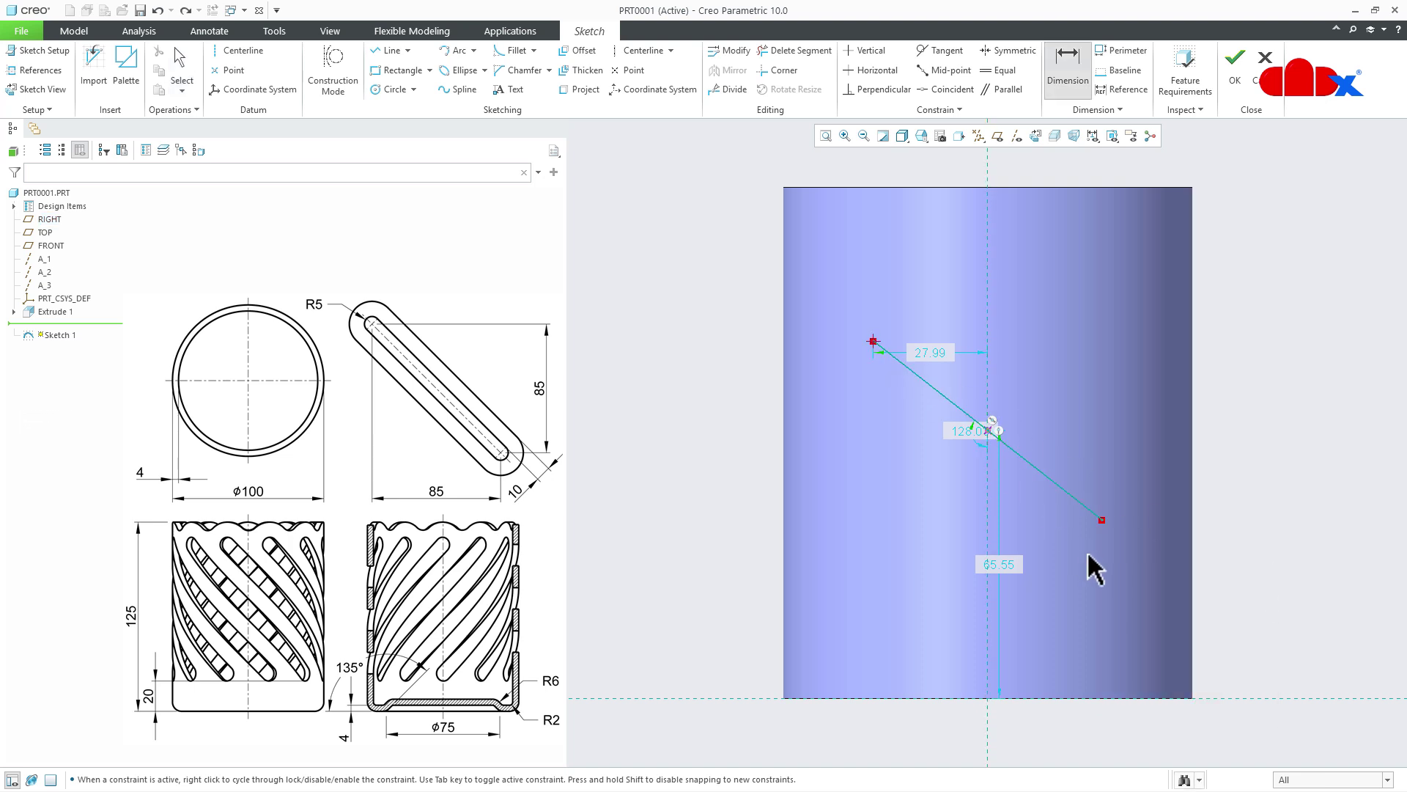
pyautogui.middleClick(1221, 440)
pyautogui.write('85')
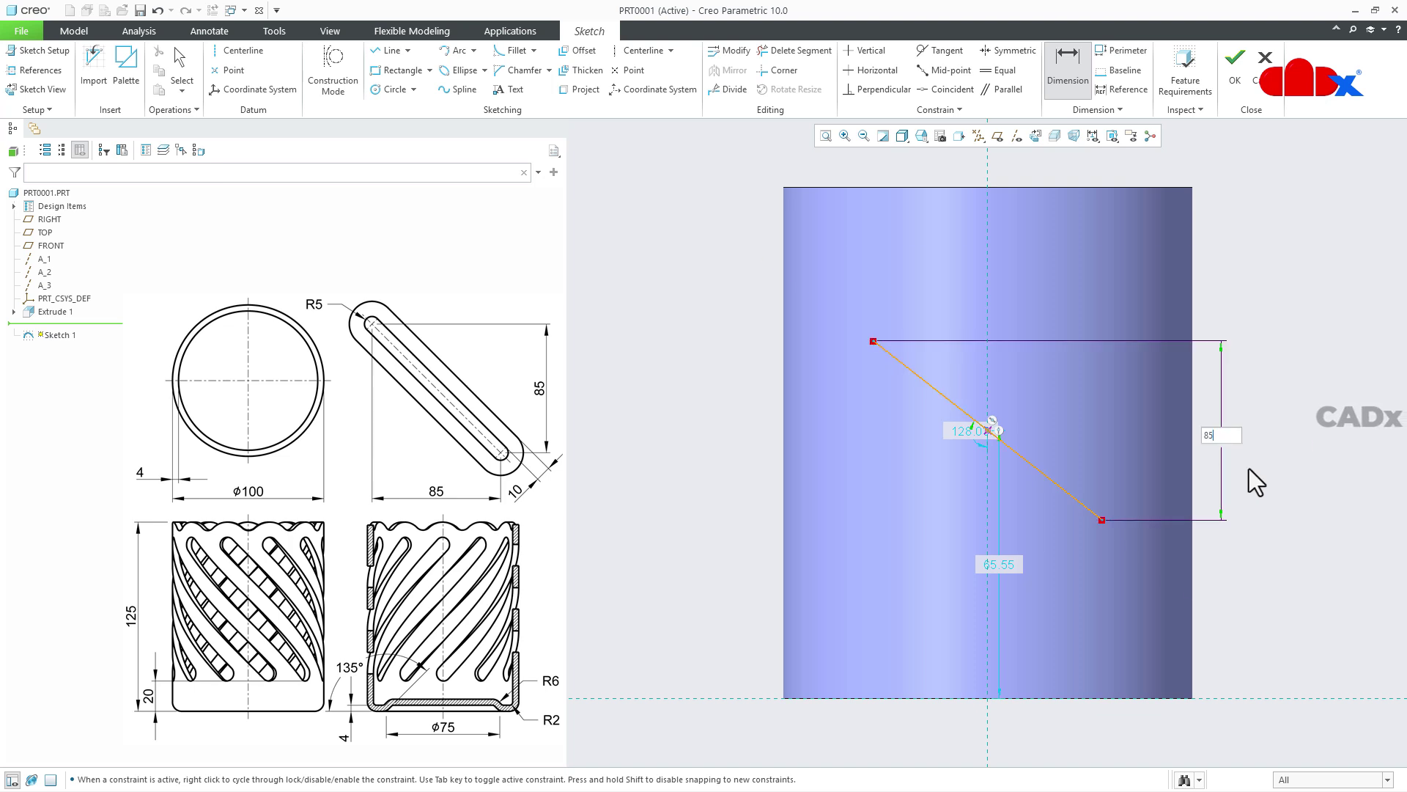
pyautogui.press('Return')
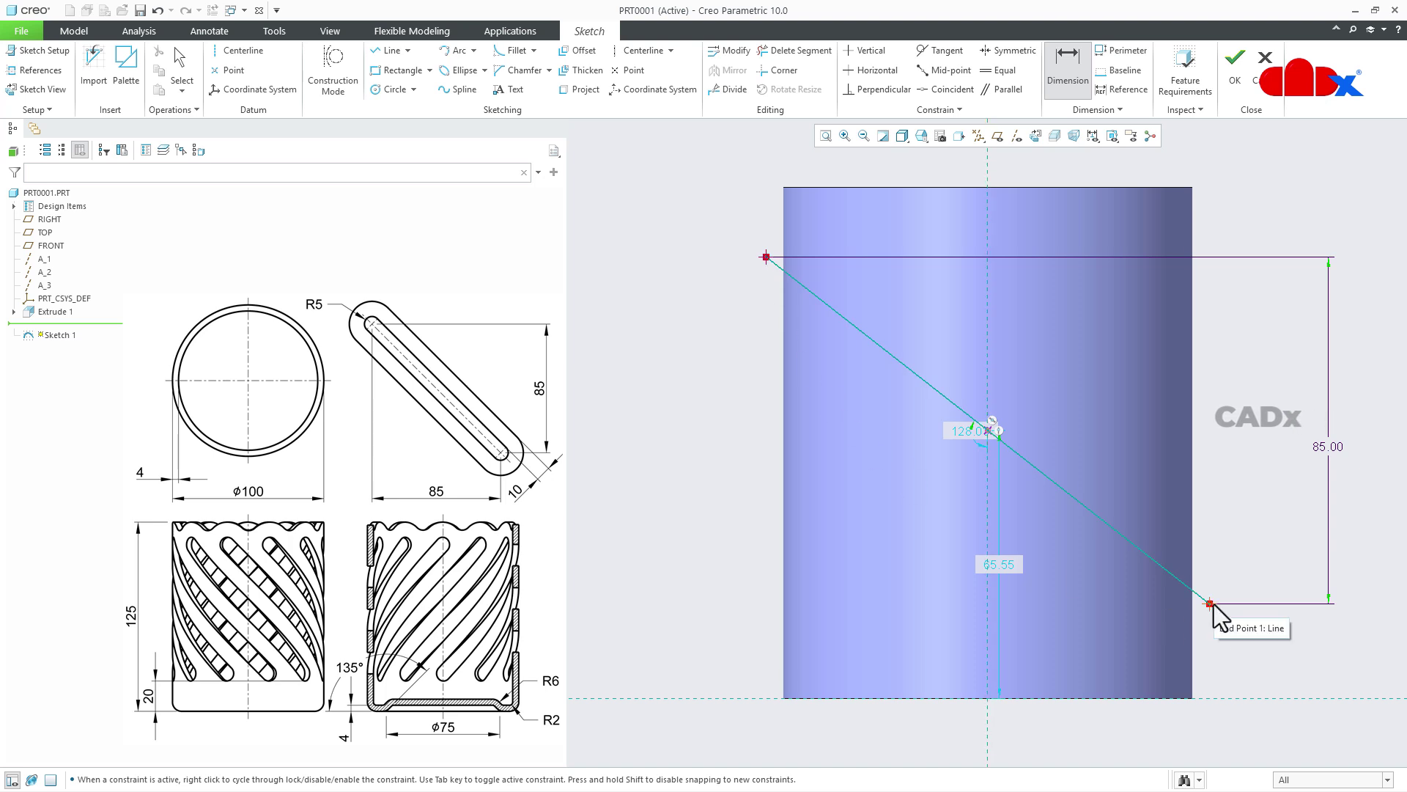
pyautogui.middleClick(965, 648)
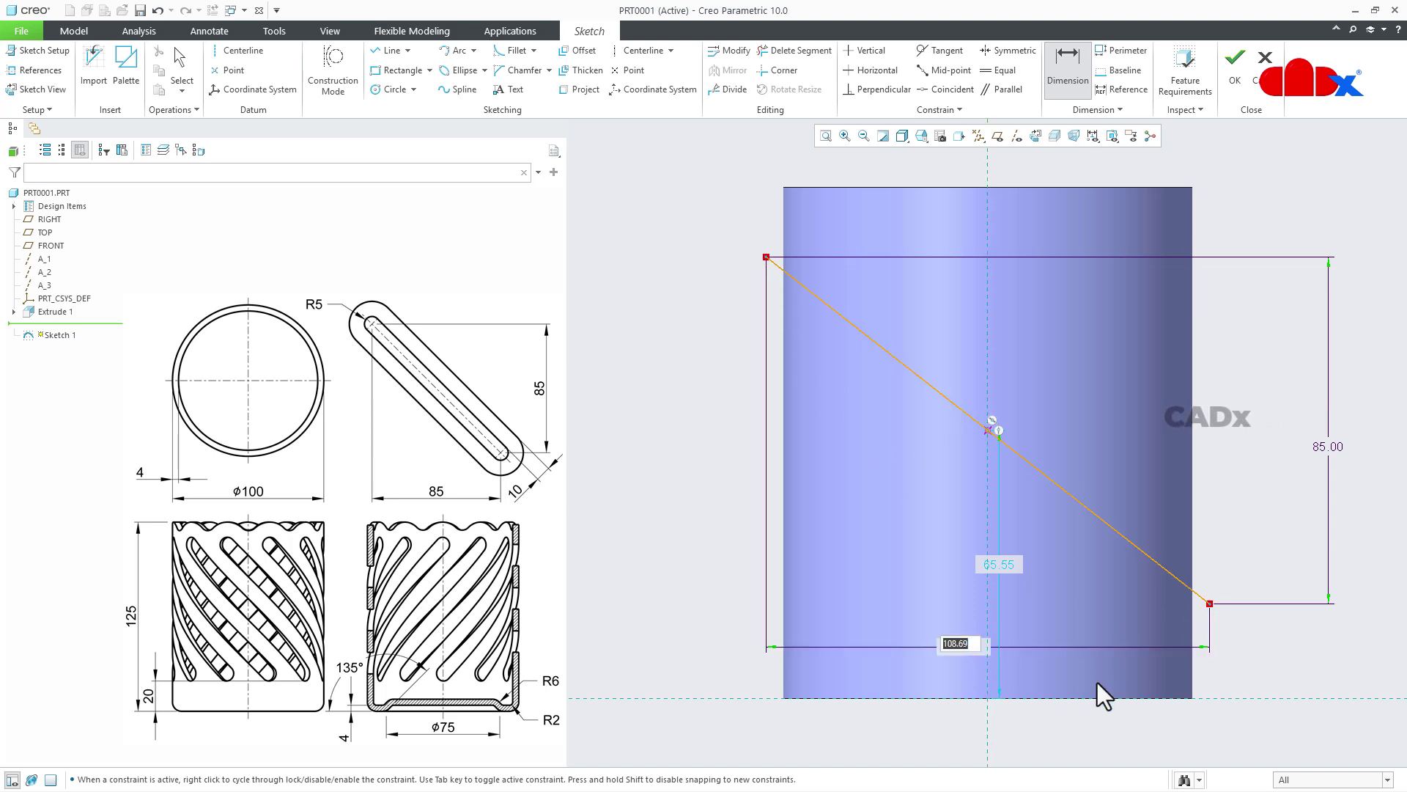
pyautogui.write('85')
pyautogui.press('Return')
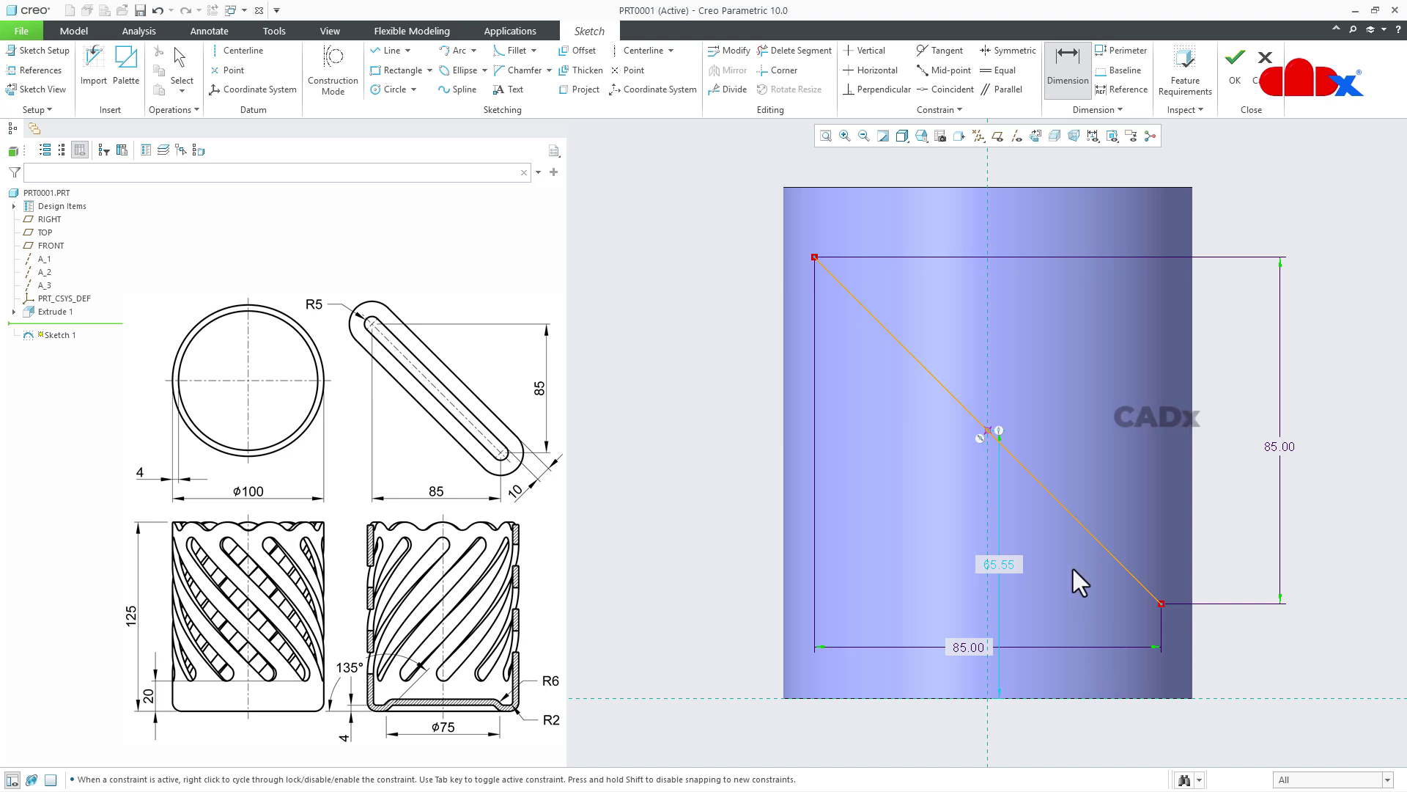
pyautogui.scroll(-2, 1054, 530)
pyautogui.middleClick(1194, 622)
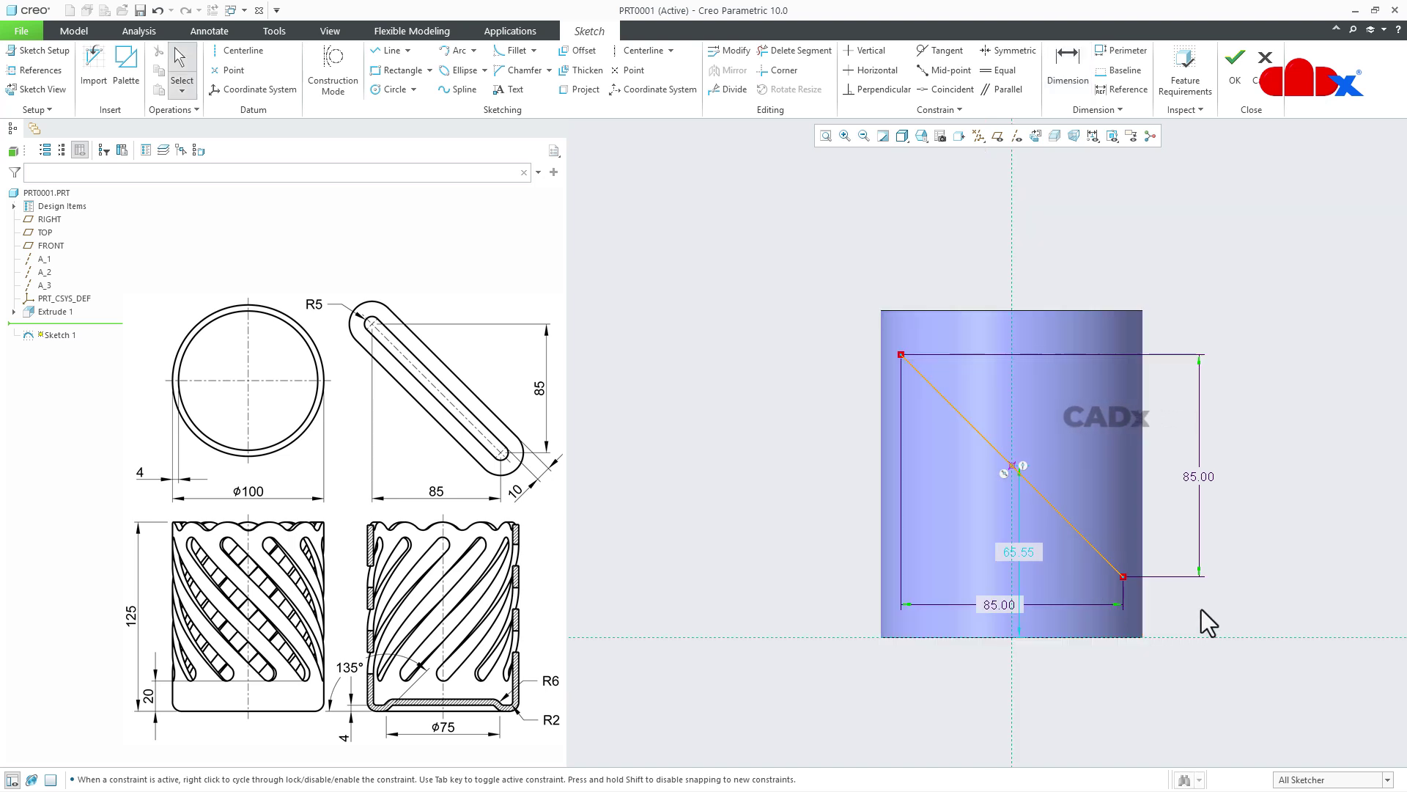
# Thicken the line into a 10-wide slot with circular end caps, offset 5
pyautogui.click(582, 71)
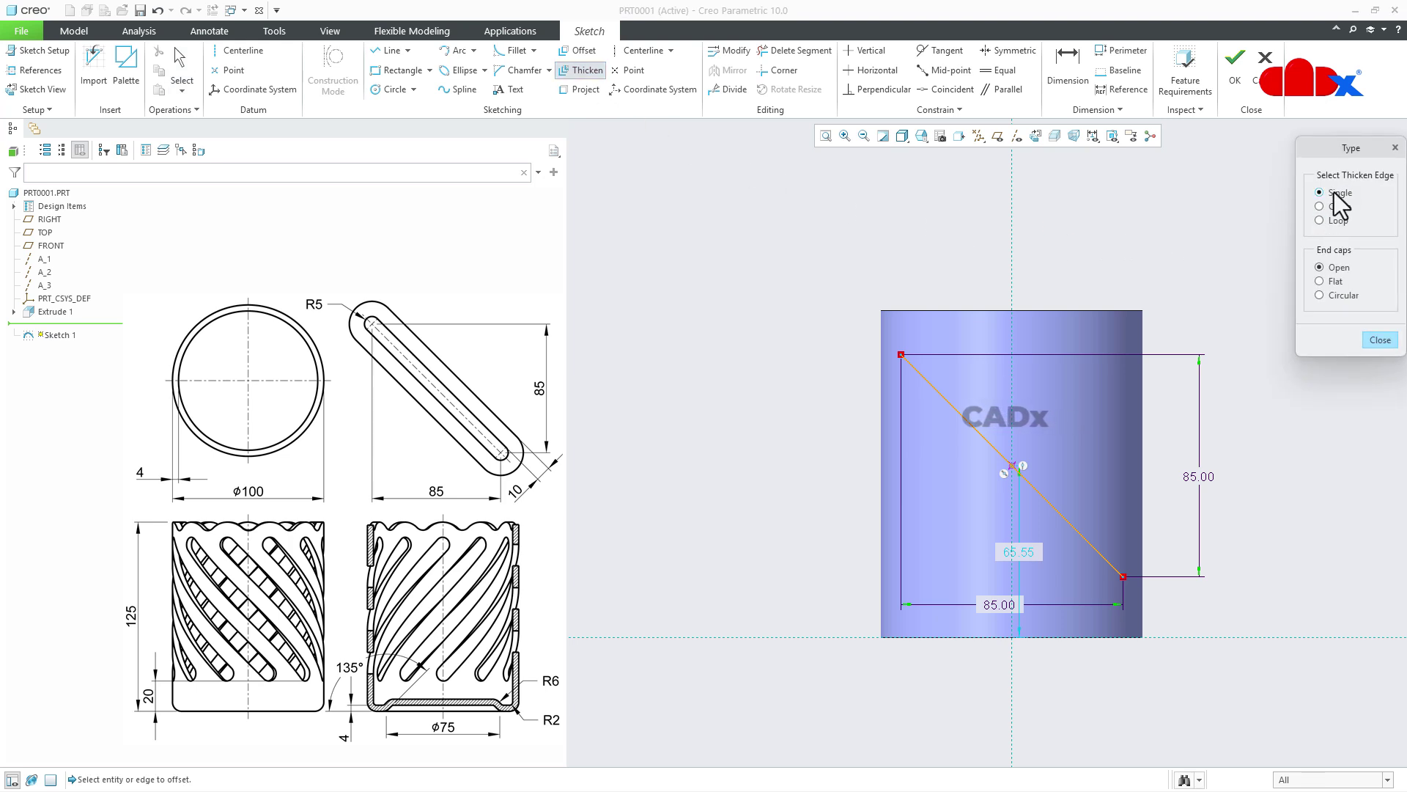
pyautogui.click(1343, 296)
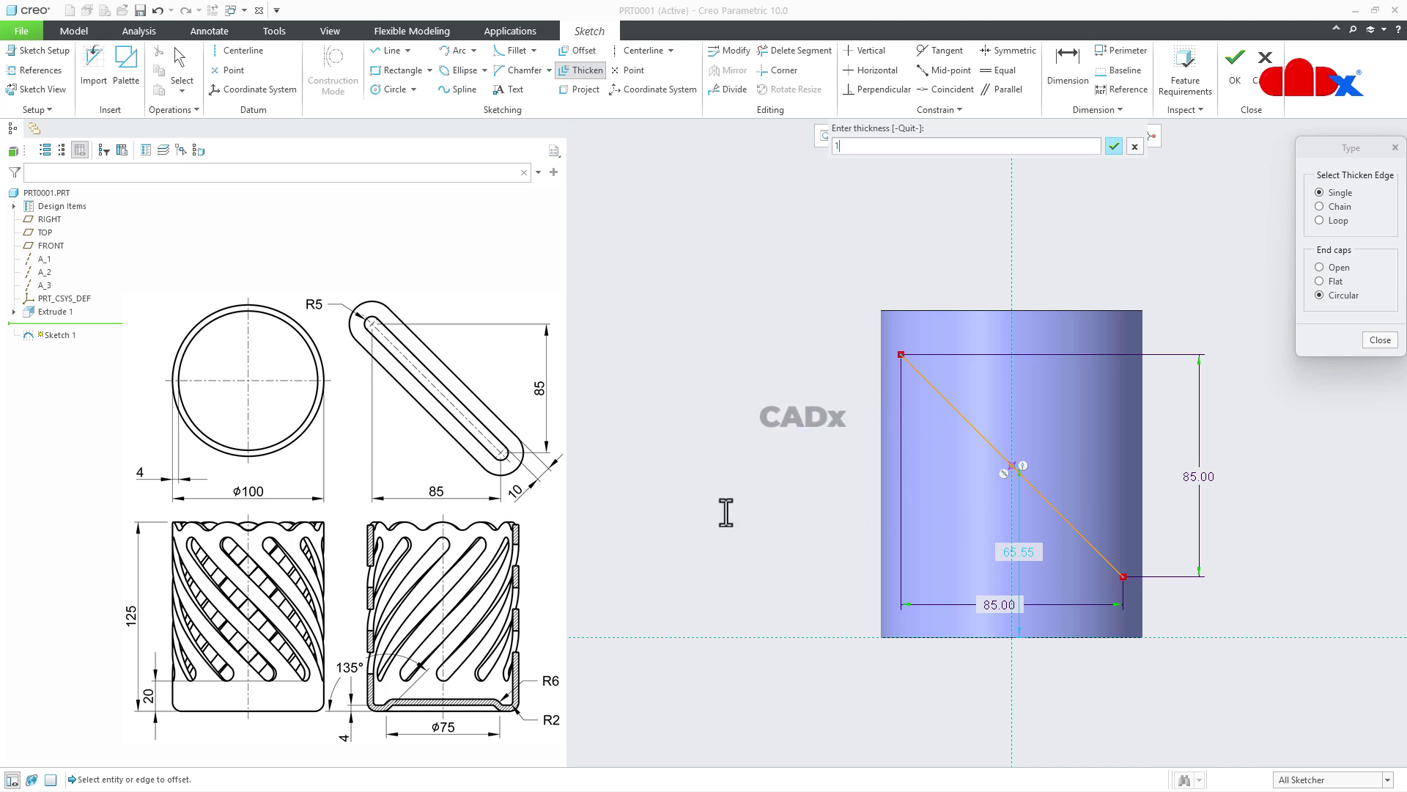
pyautogui.write('10')
pyautogui.press('Return')
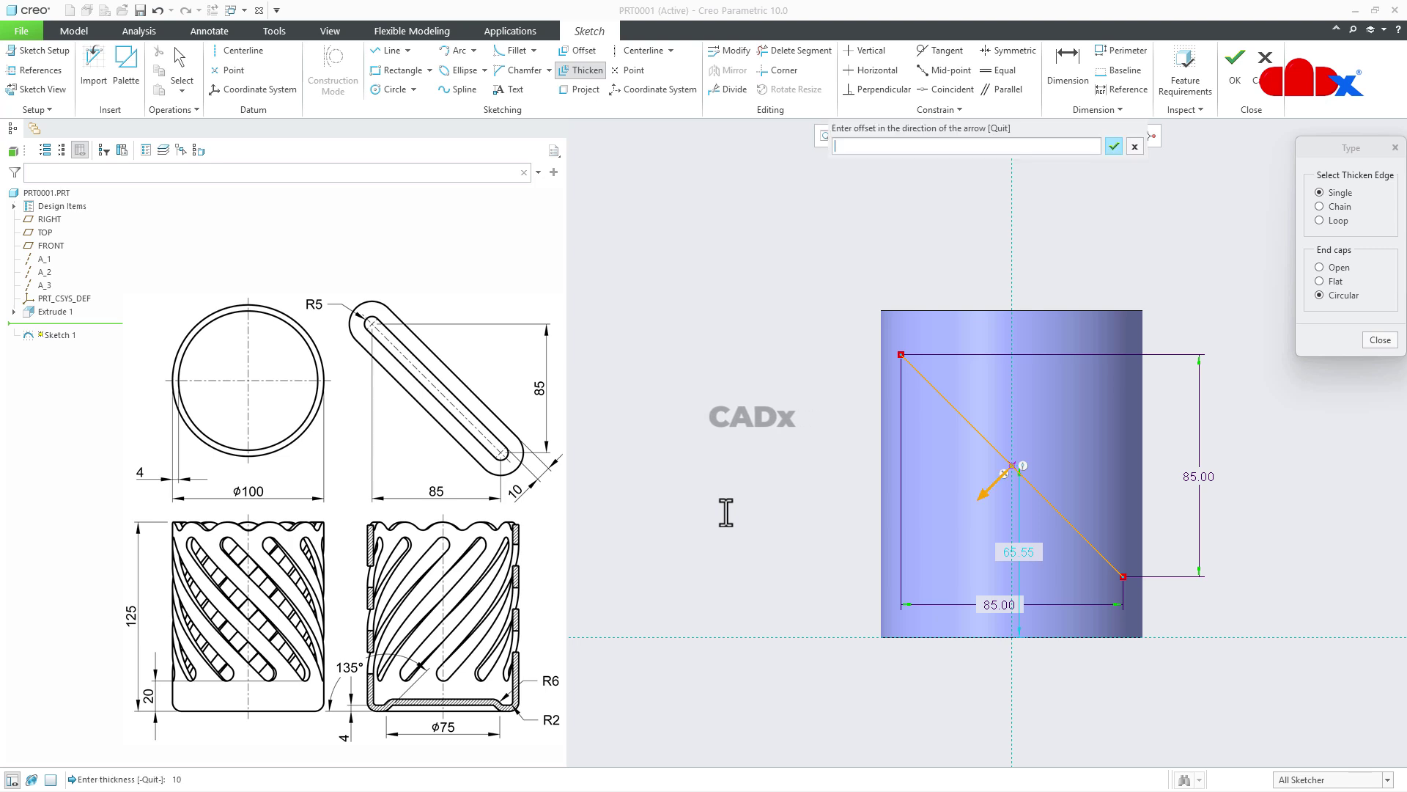
pyautogui.press('Return')
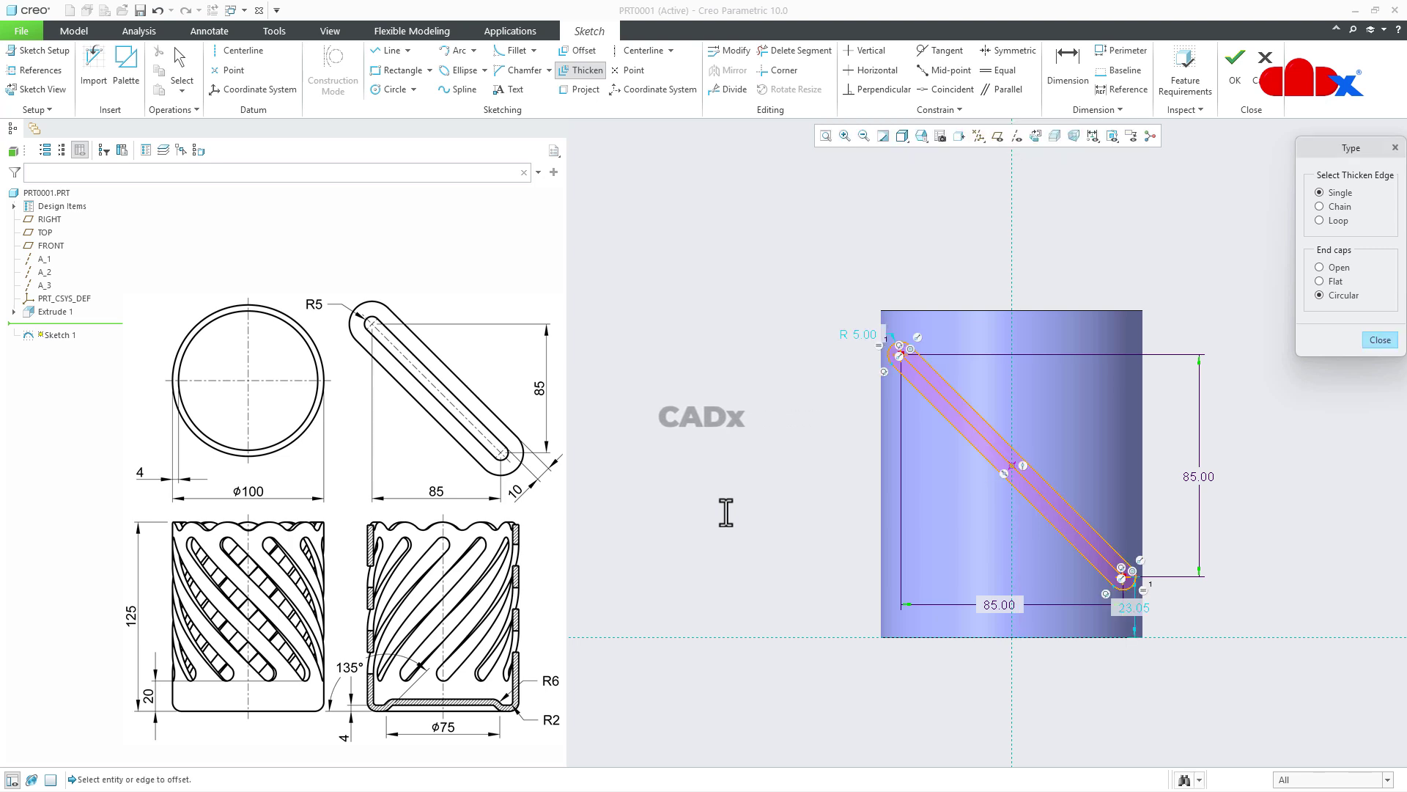
# Finish thickening, keeping the slot's end radius at R 5.00
pyautogui.click(1380, 339)
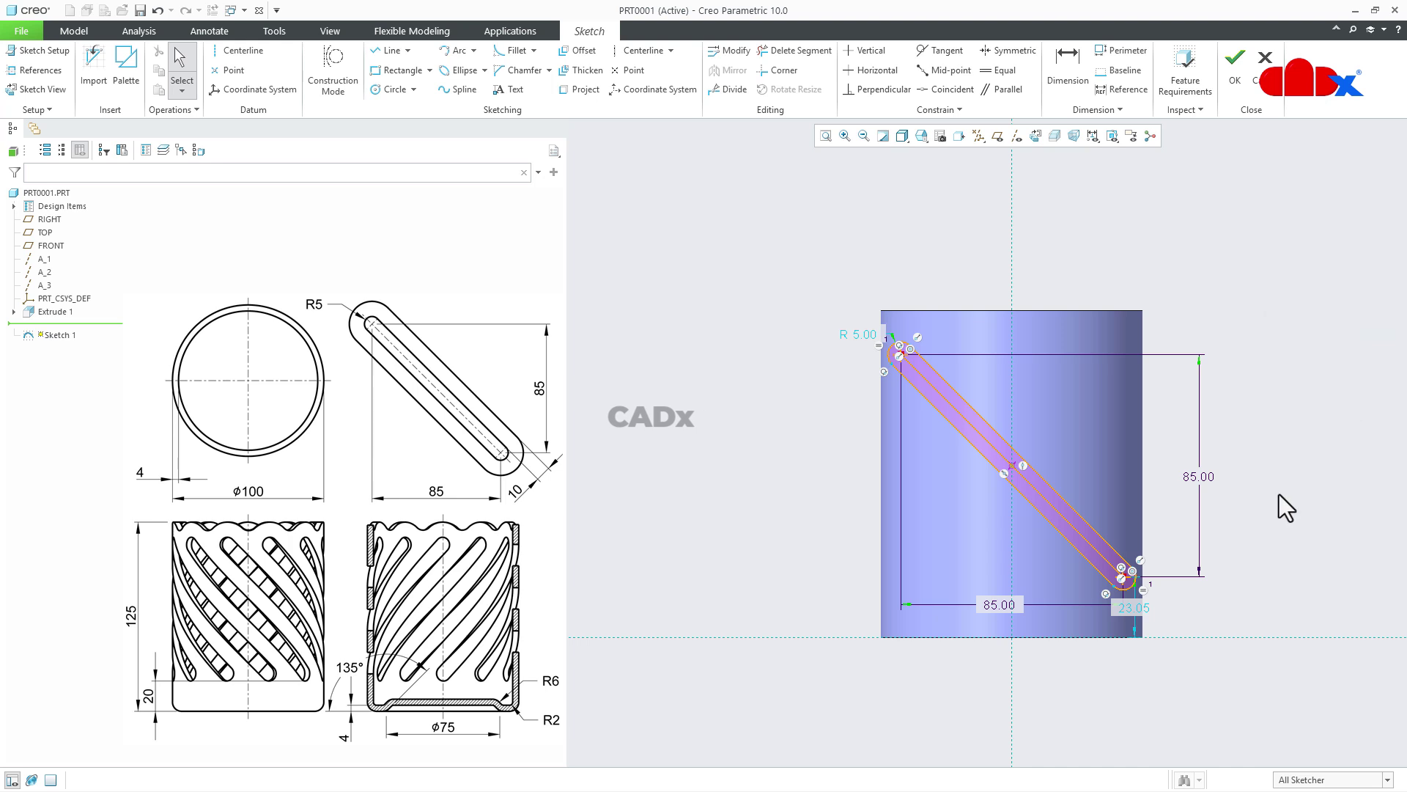
pyautogui.click(860, 336)
pyautogui.click(921, 267)
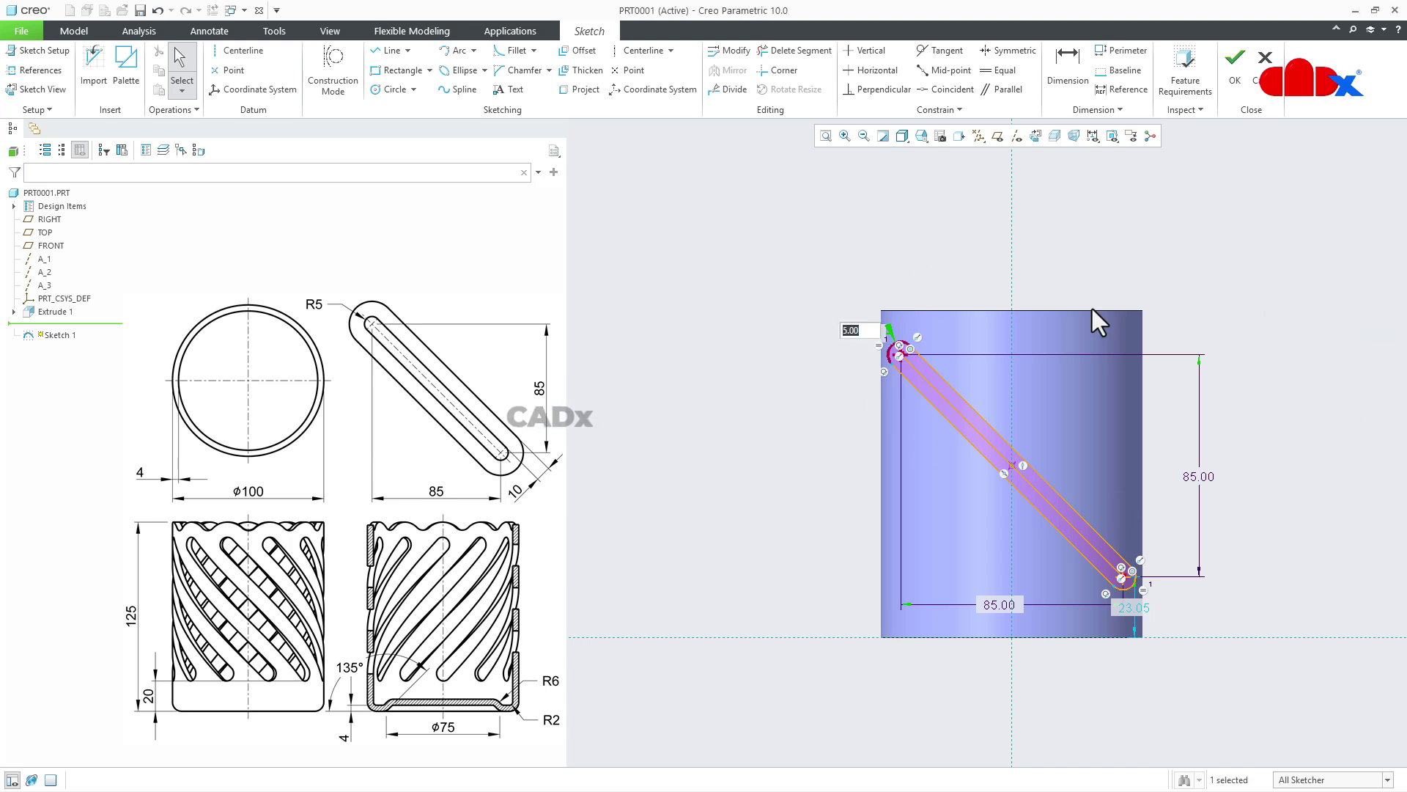
pyautogui.click(1302, 406)
# Dimension the slot's rounded lower end 20 from the base
pyautogui.scroll(-3, 1216, 587)
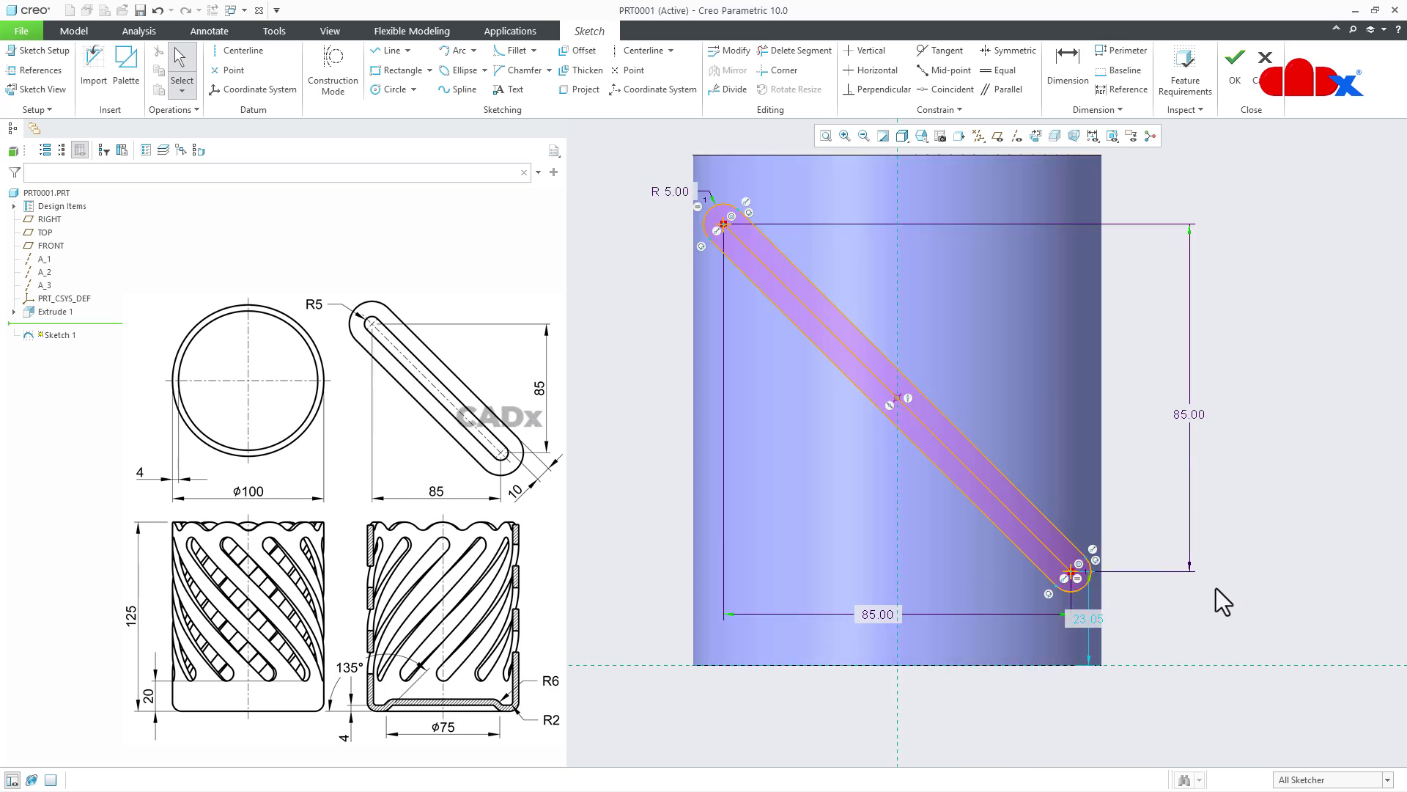
pyautogui.rightClick(1216, 588)
pyautogui.click(1355, 618)
pyautogui.scroll(-2, 1167, 659)
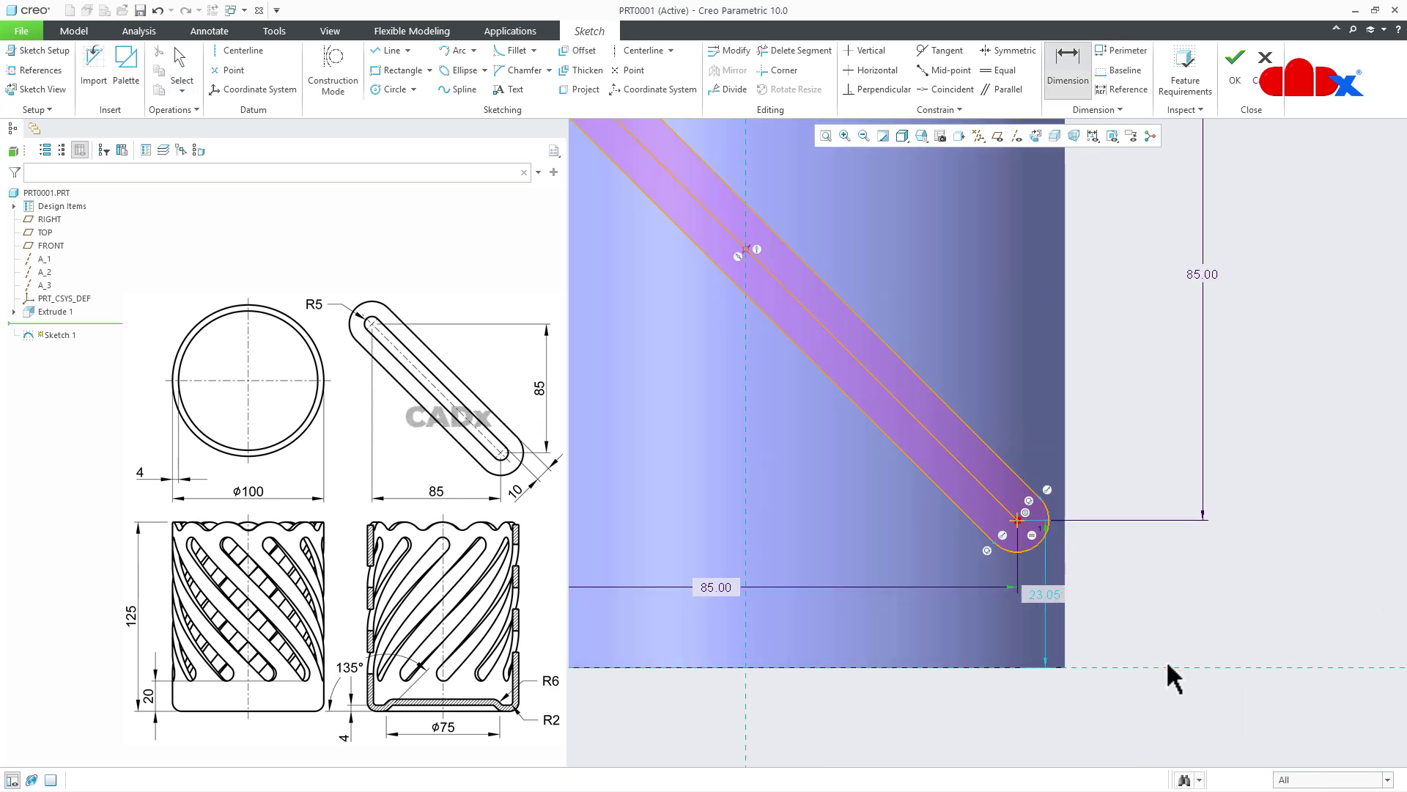
pyautogui.scroll(-1, 1166, 660)
pyautogui.scroll(-3, 1031, 564)
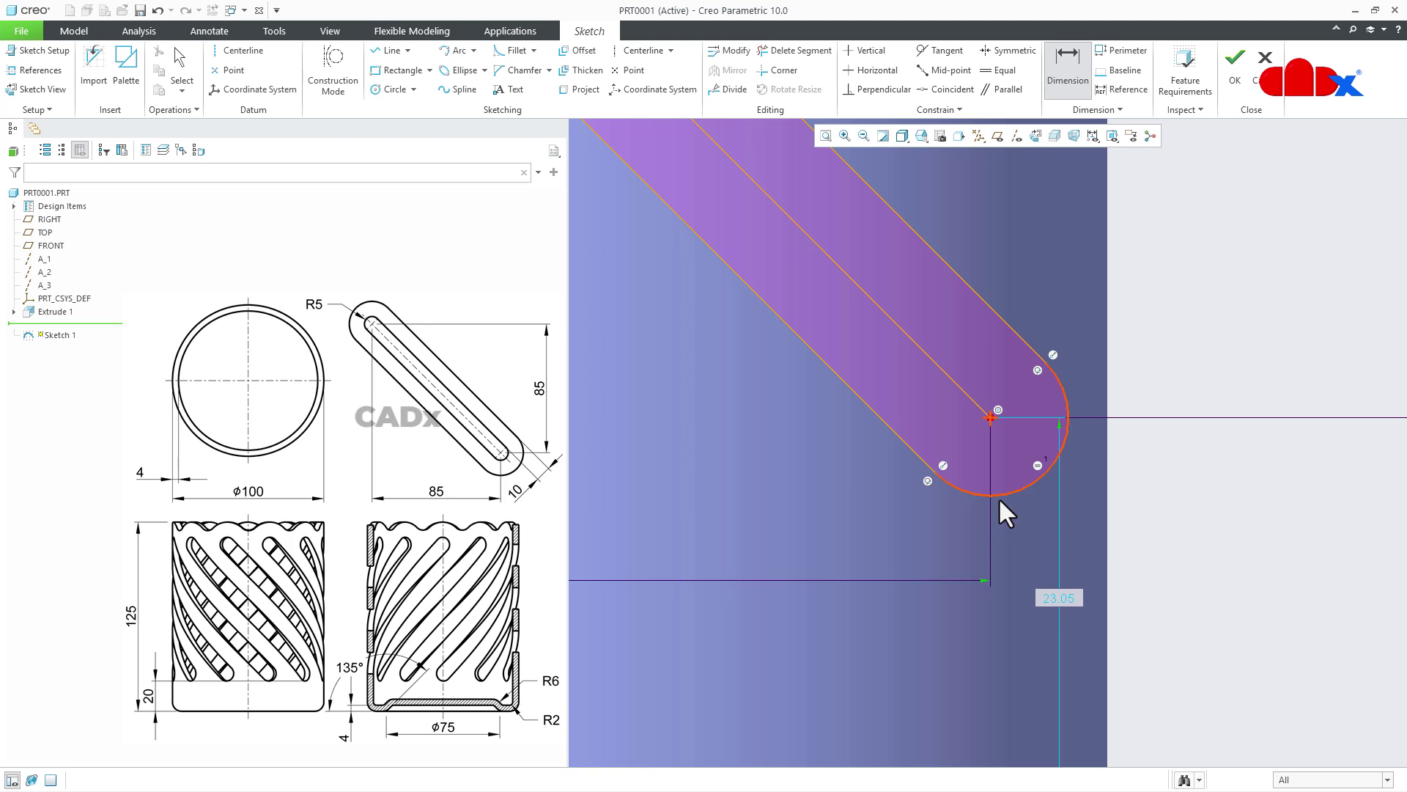
pyautogui.click(998, 498)
pyautogui.middleClick(1195, 554)
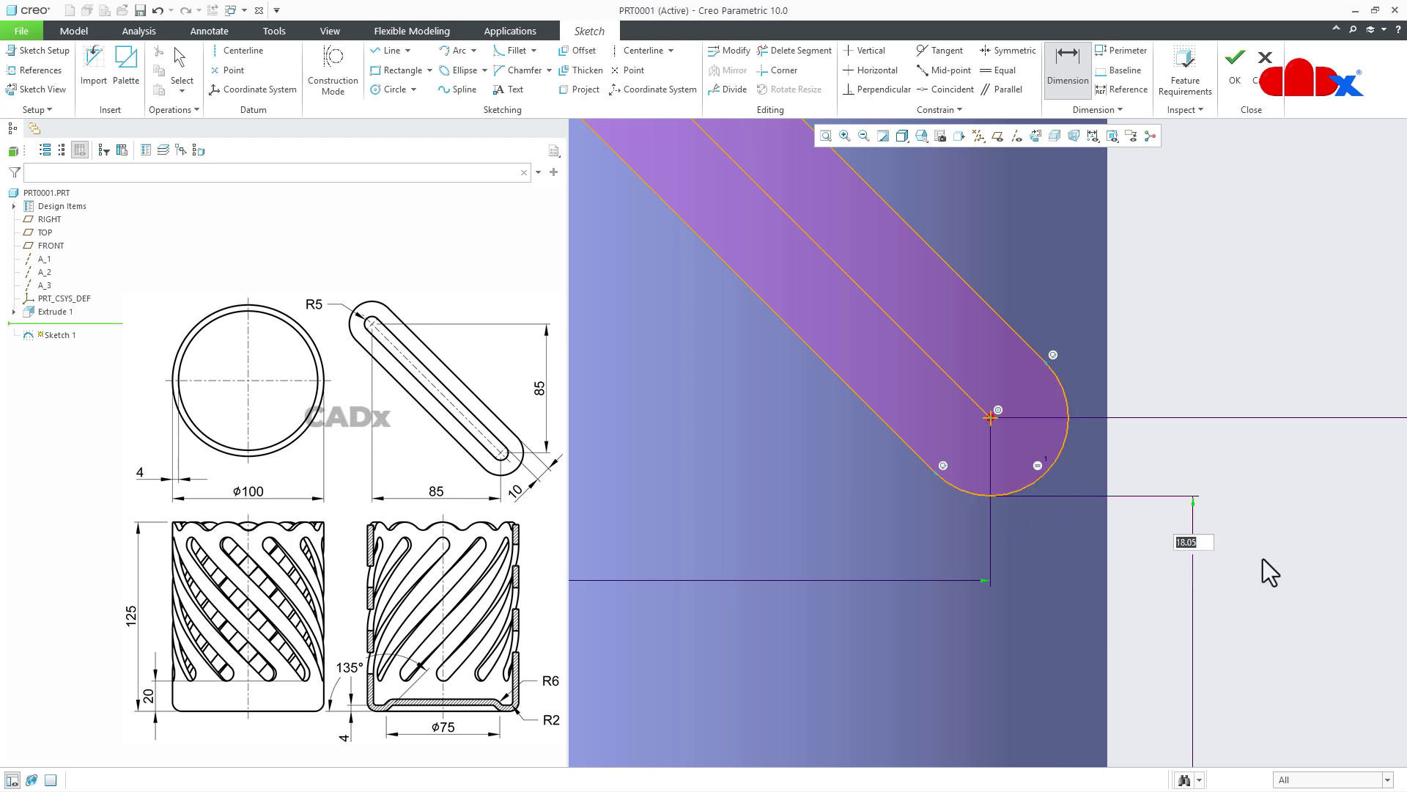
pyautogui.write('20')
pyautogui.press('Return')
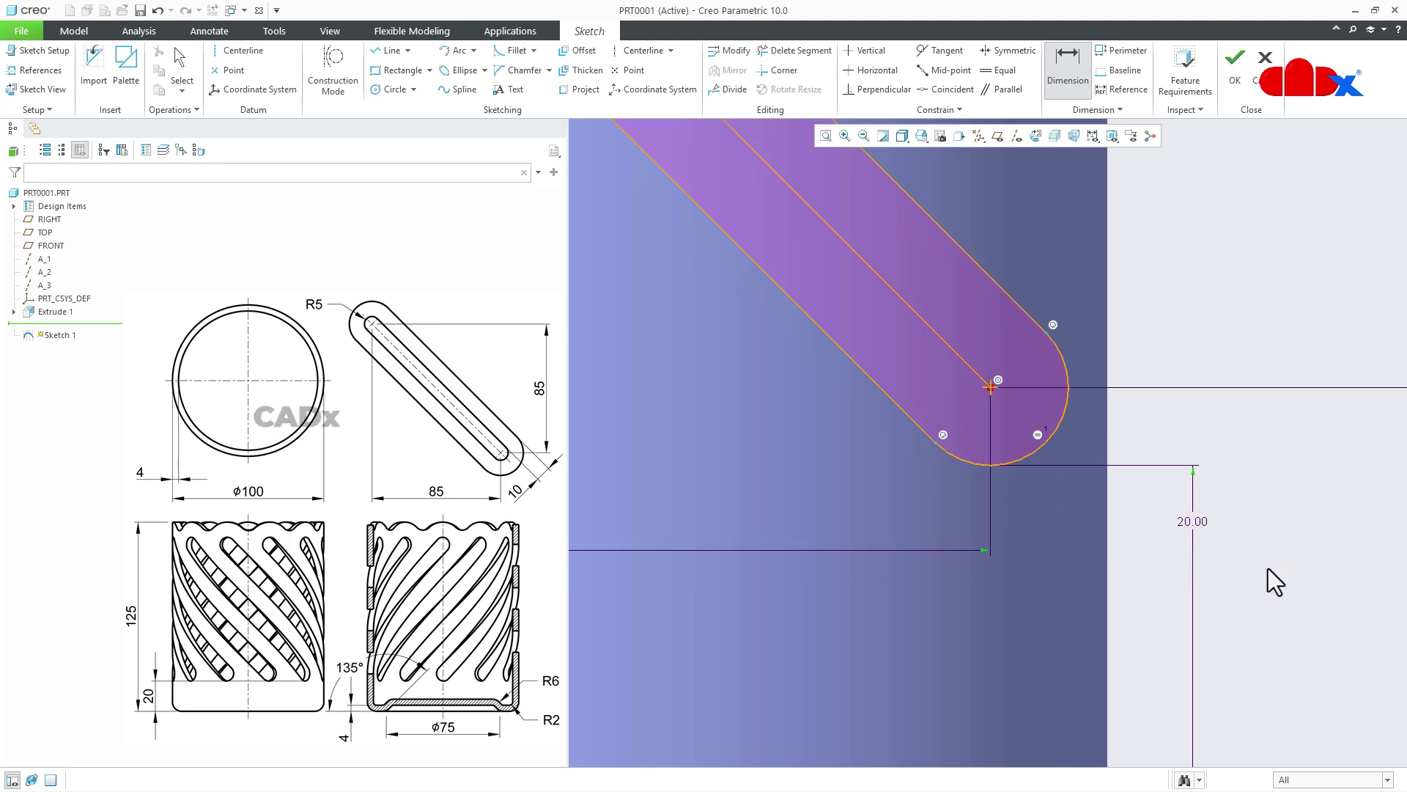
pyautogui.scroll(5, 1171, 550)
pyautogui.middleClick(1264, 583)
pyautogui.scroll(1, 1247, 623)
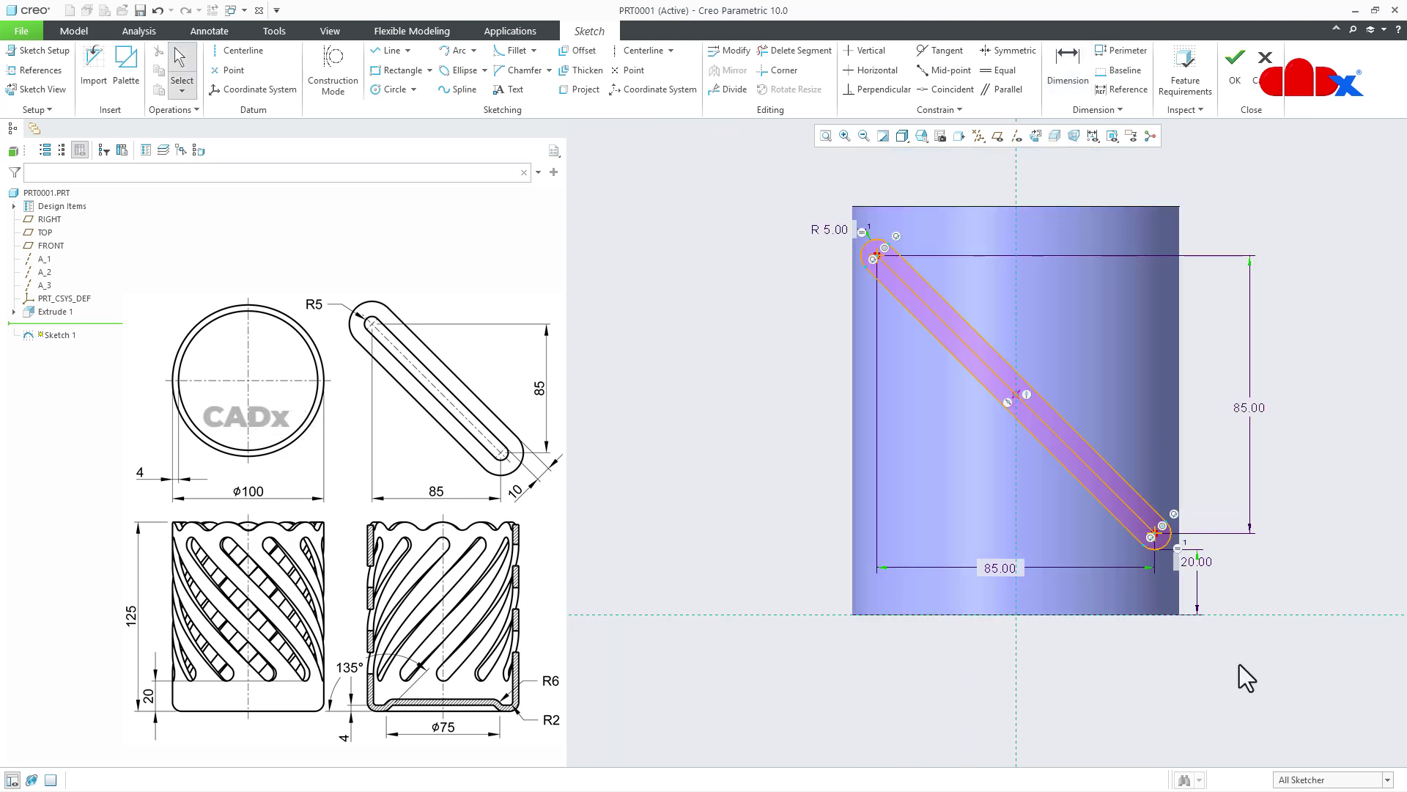
# Change the slot's middle line to the centerline style
pyautogui.click(1131, 508)
pyautogui.rightClick(1132, 509)
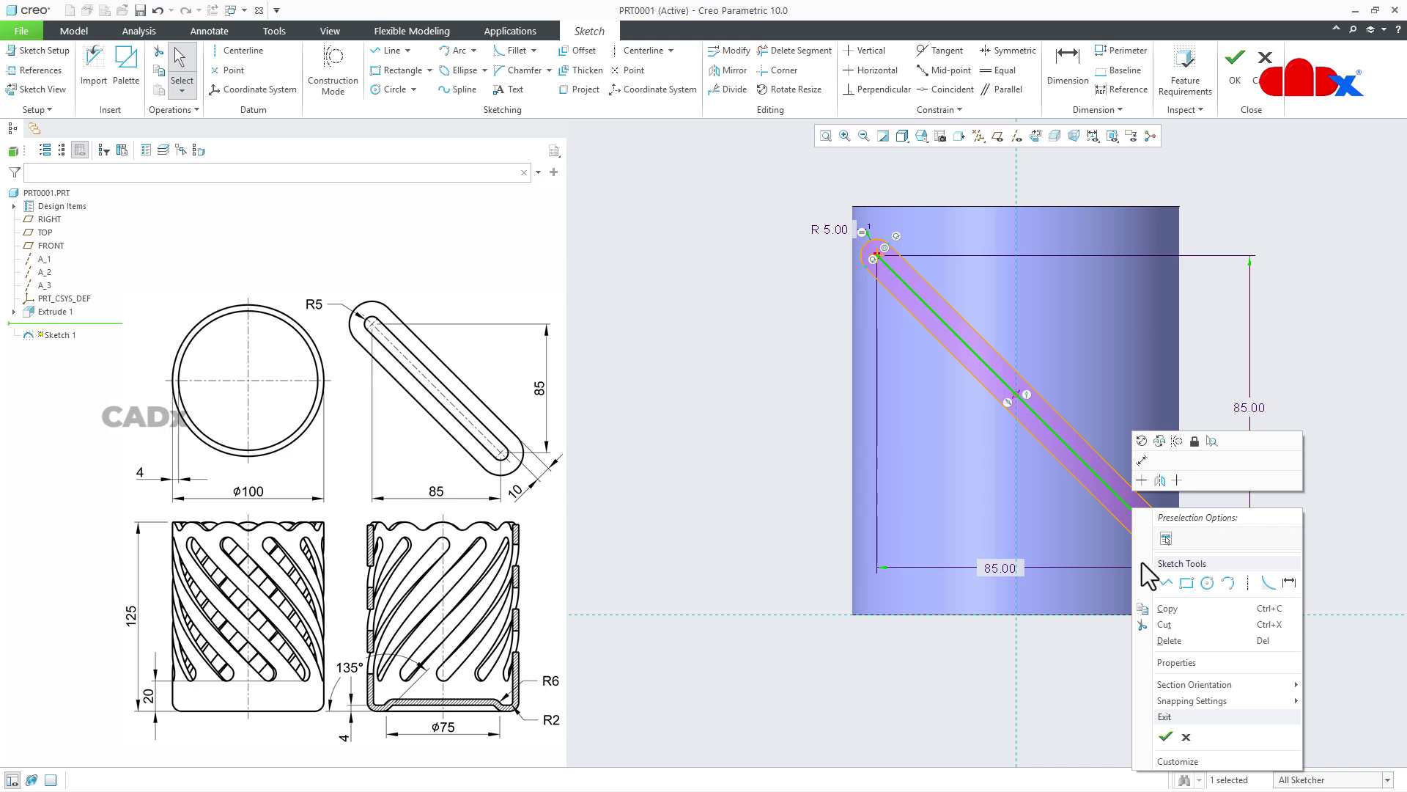
pyautogui.click(1168, 663)
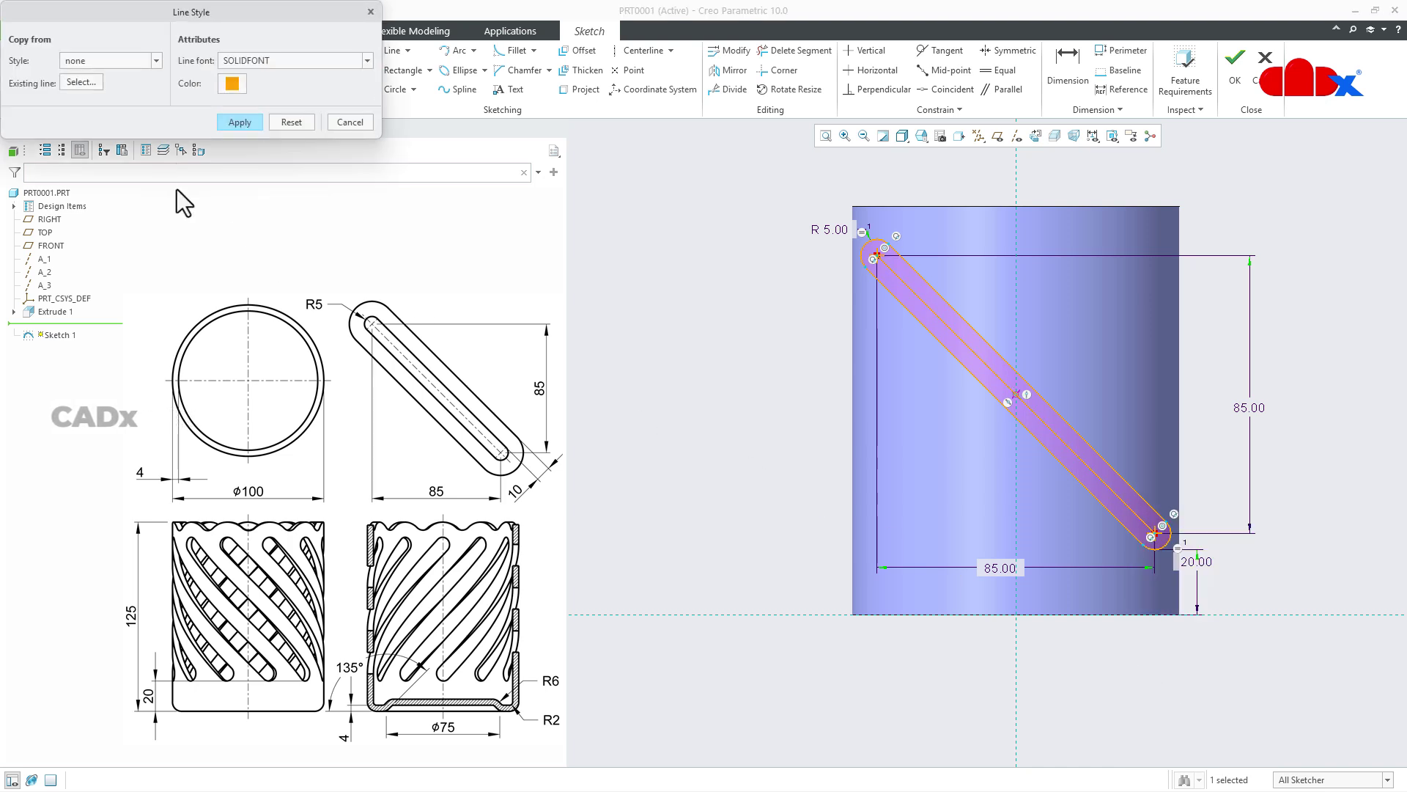
pyautogui.click(112, 63)
pyautogui.click(94, 138)
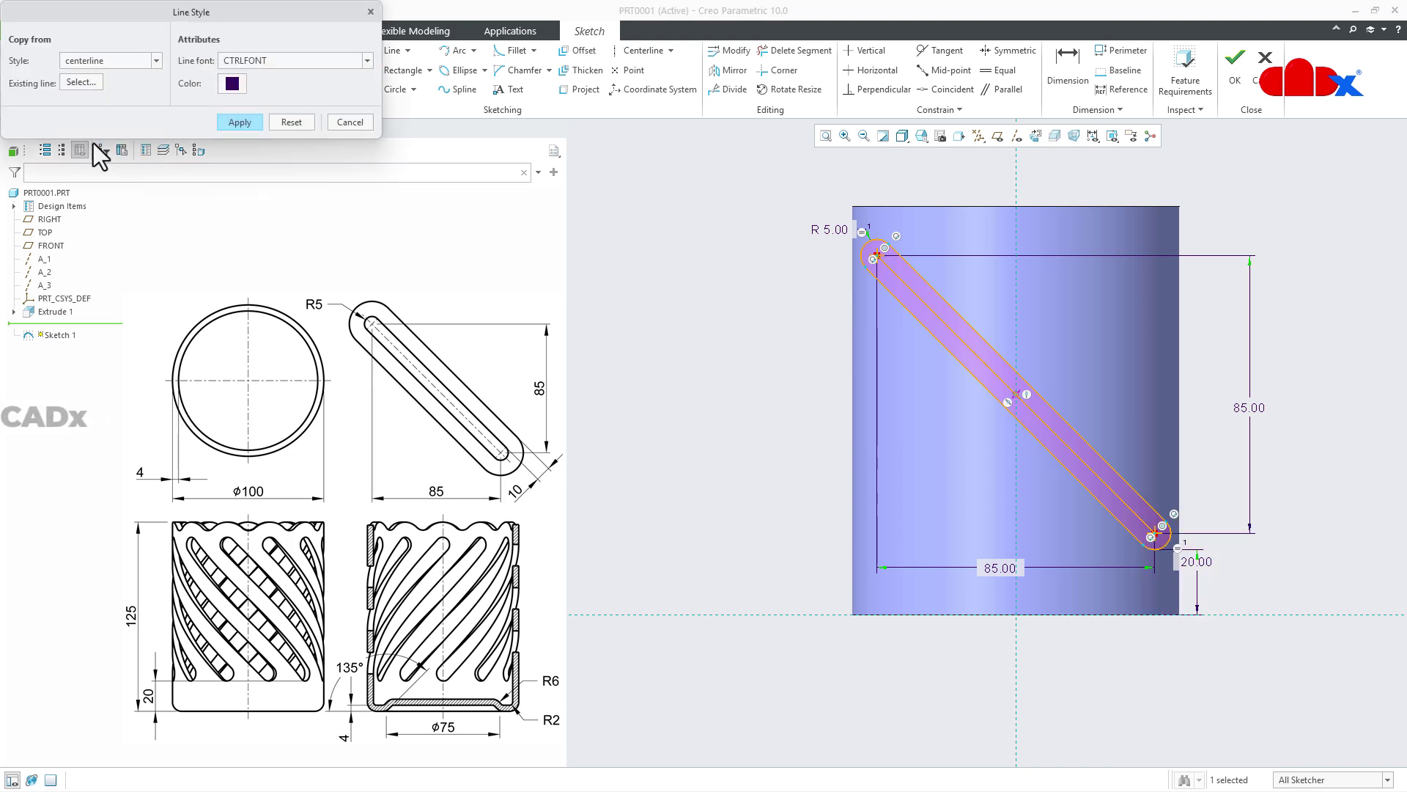
pyautogui.click(228, 122)
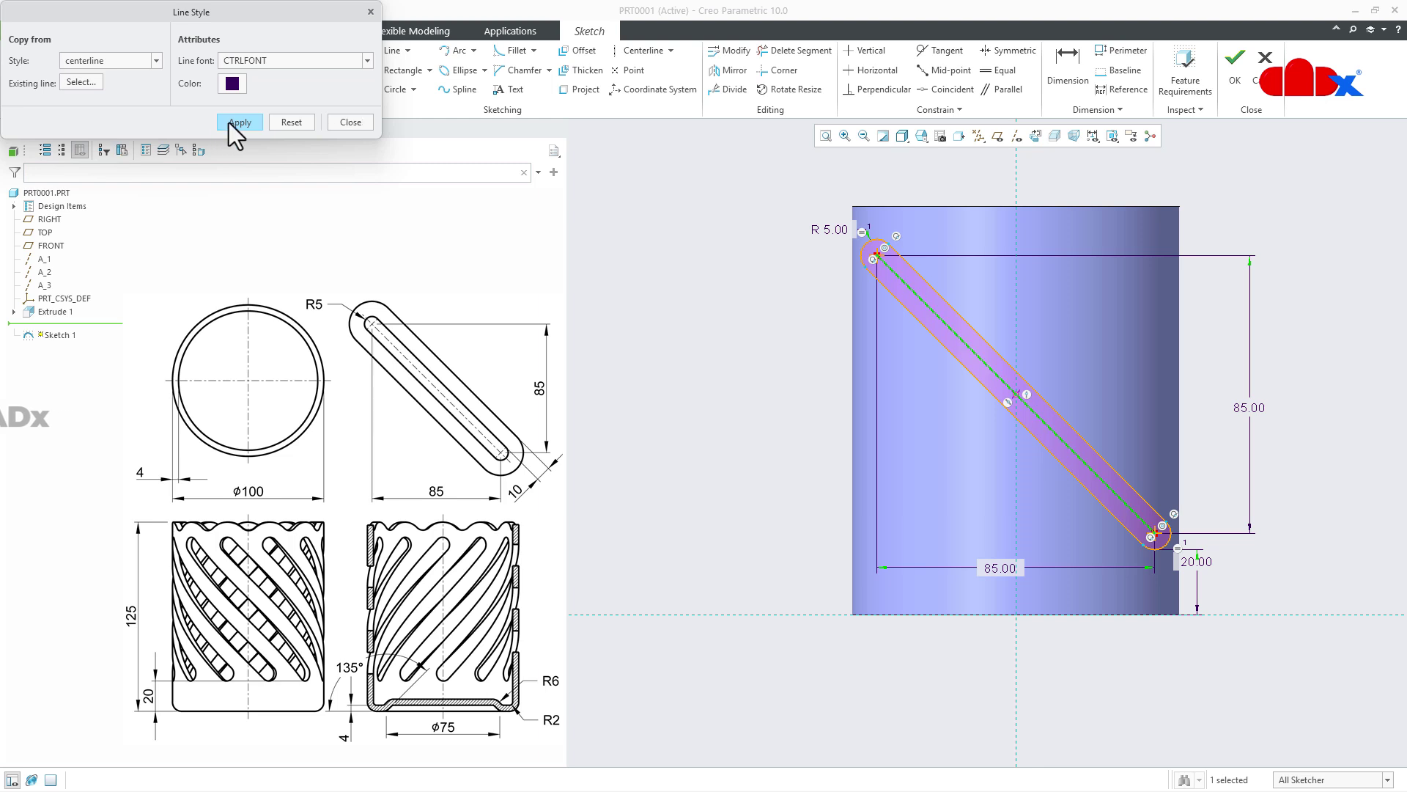
pyautogui.click(358, 123)
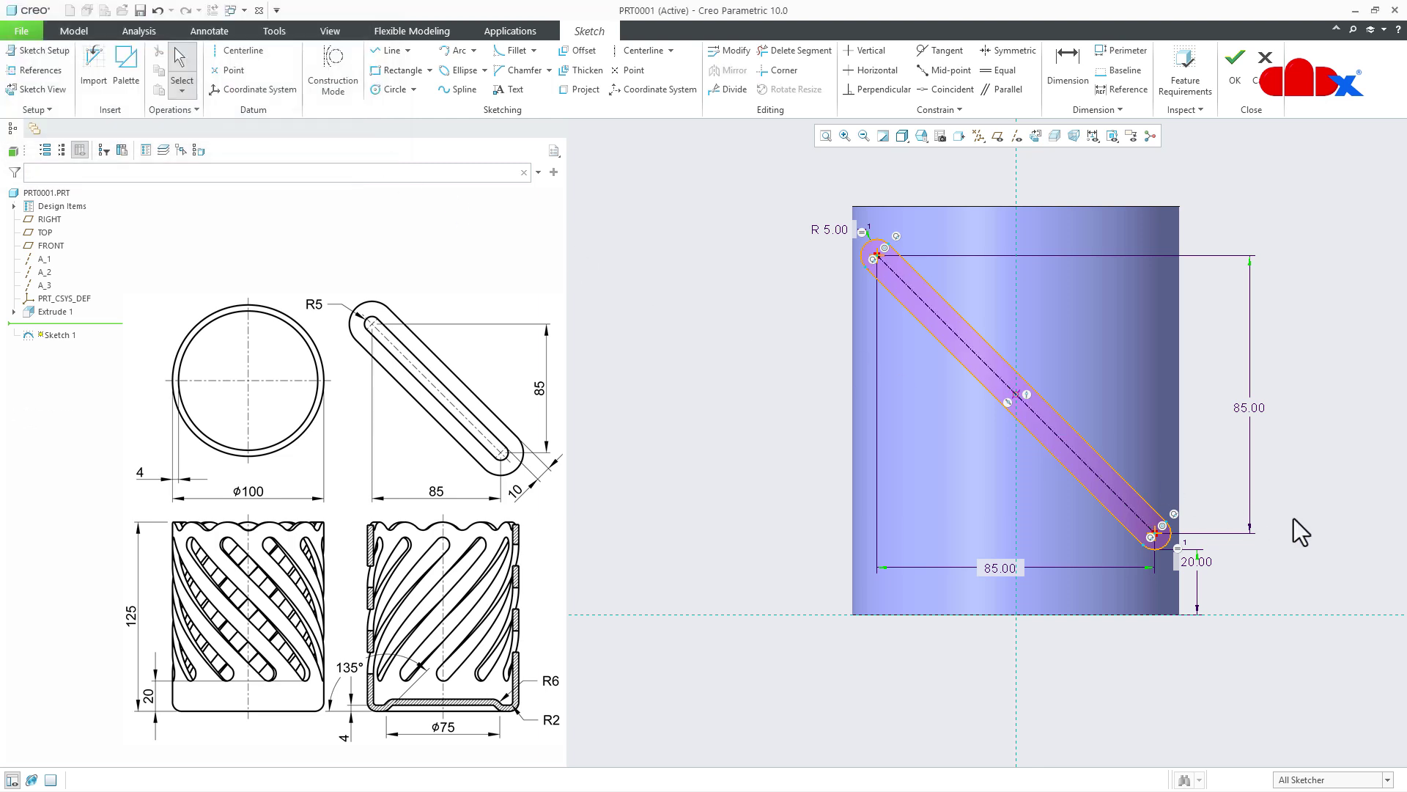
# Offset the whole slot outline chain by 10 to create an outer outline
pyautogui.click(584, 53)
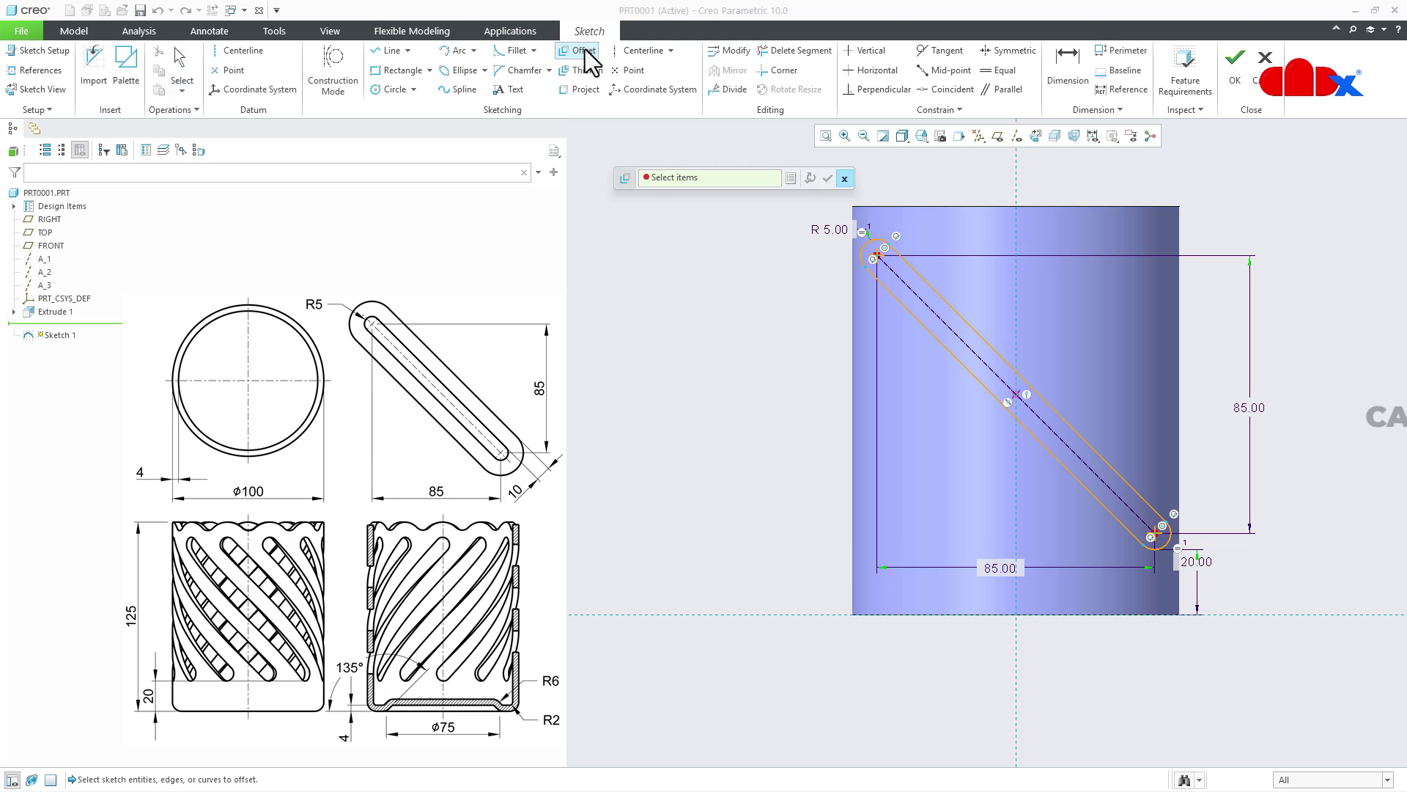
pyautogui.click(925, 283)
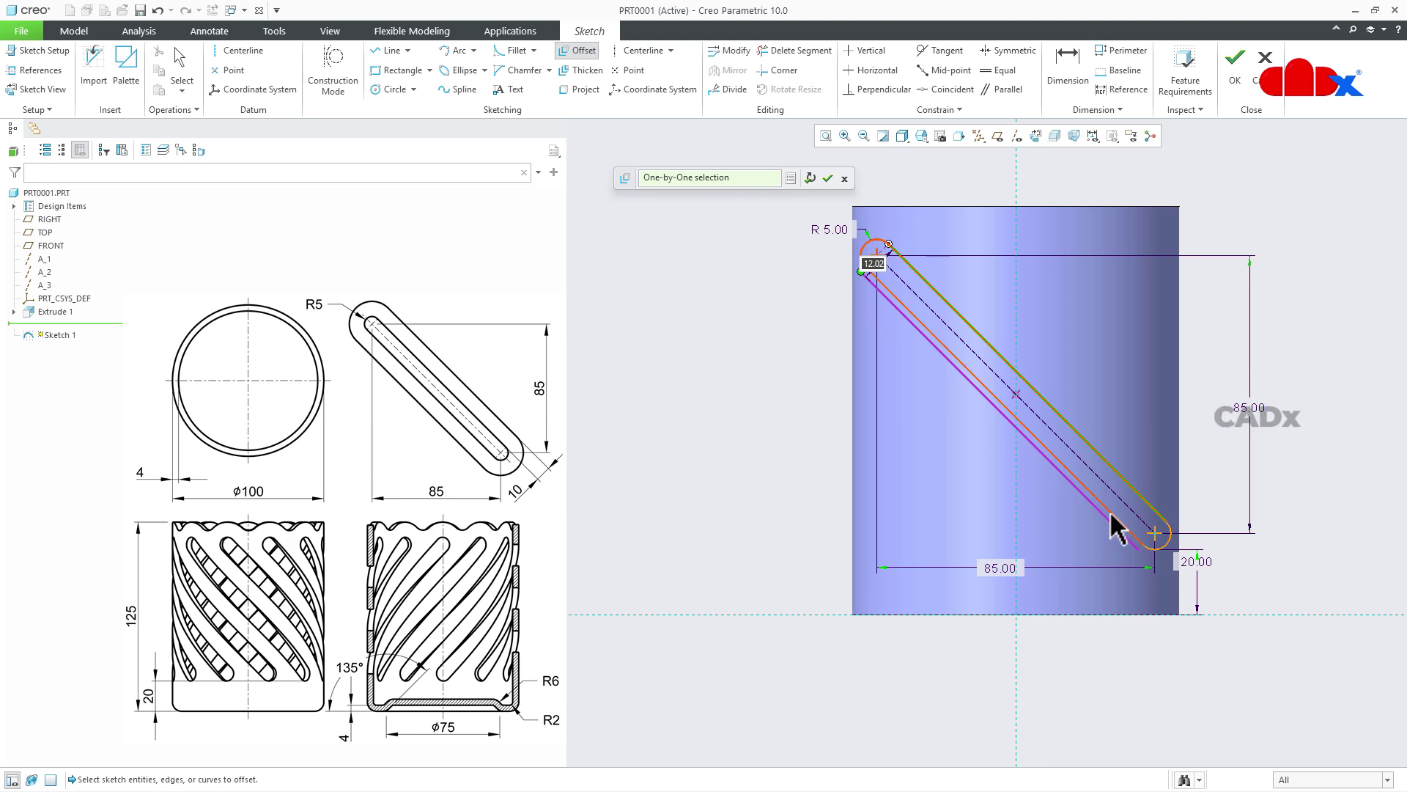
pyautogui.click(1178, 535)
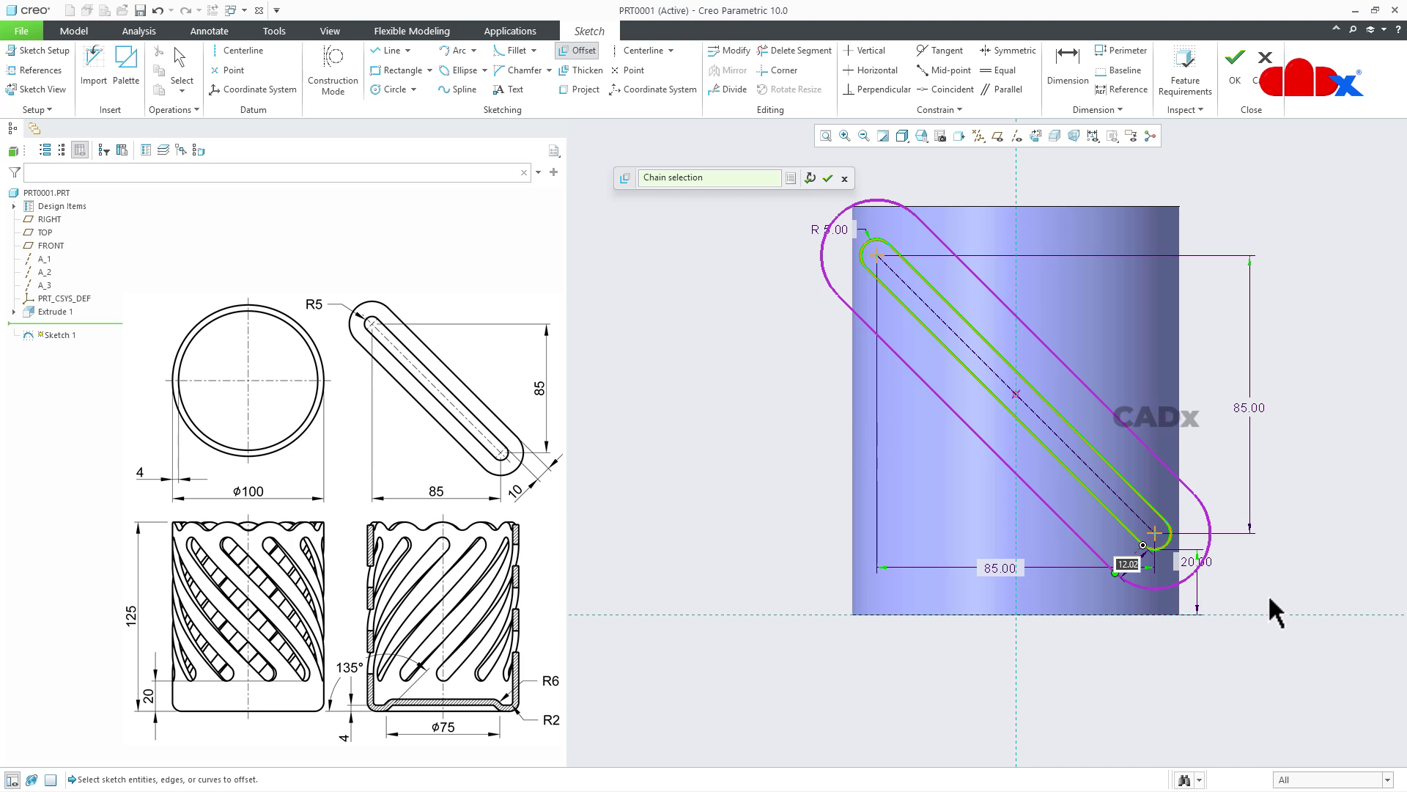
pyautogui.write('10')
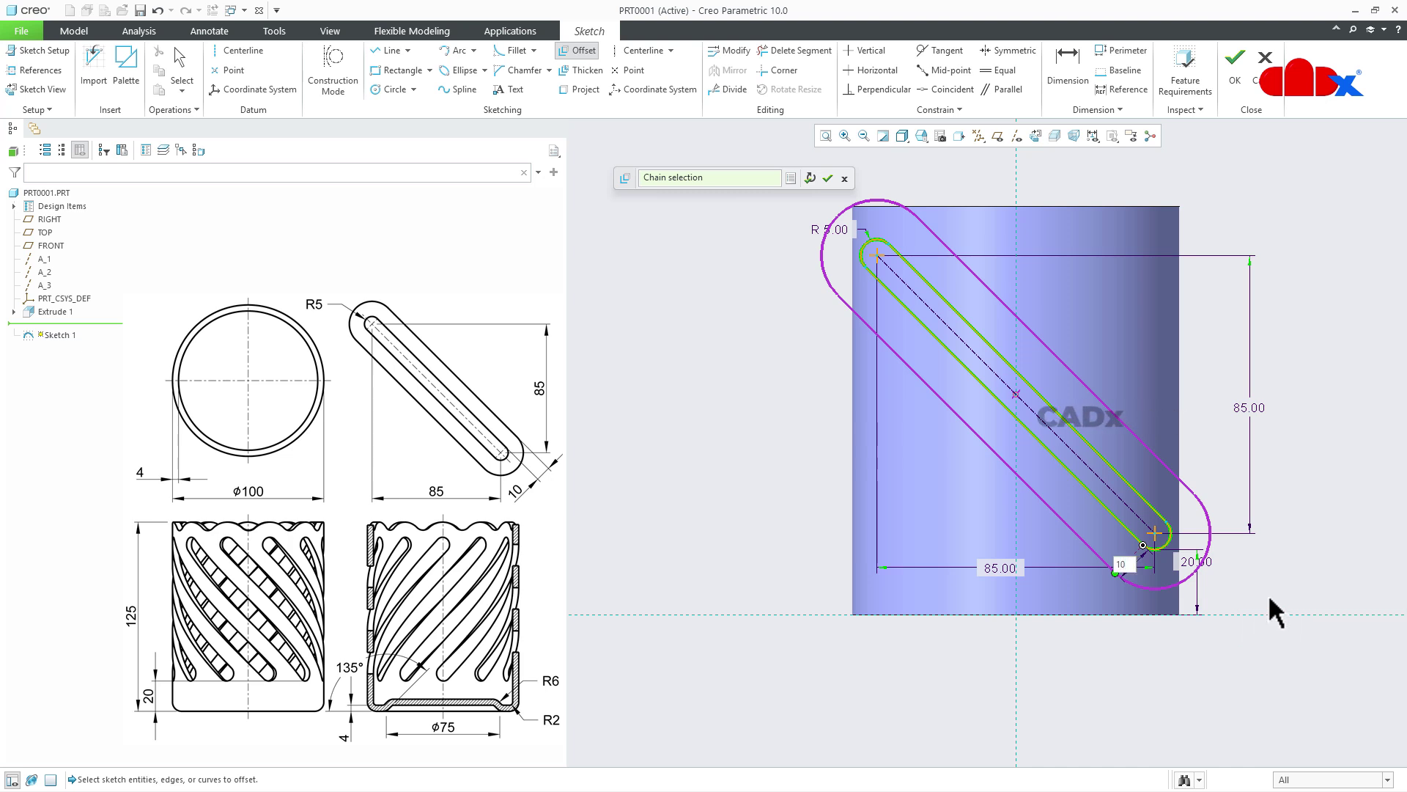
pyautogui.press('Return')
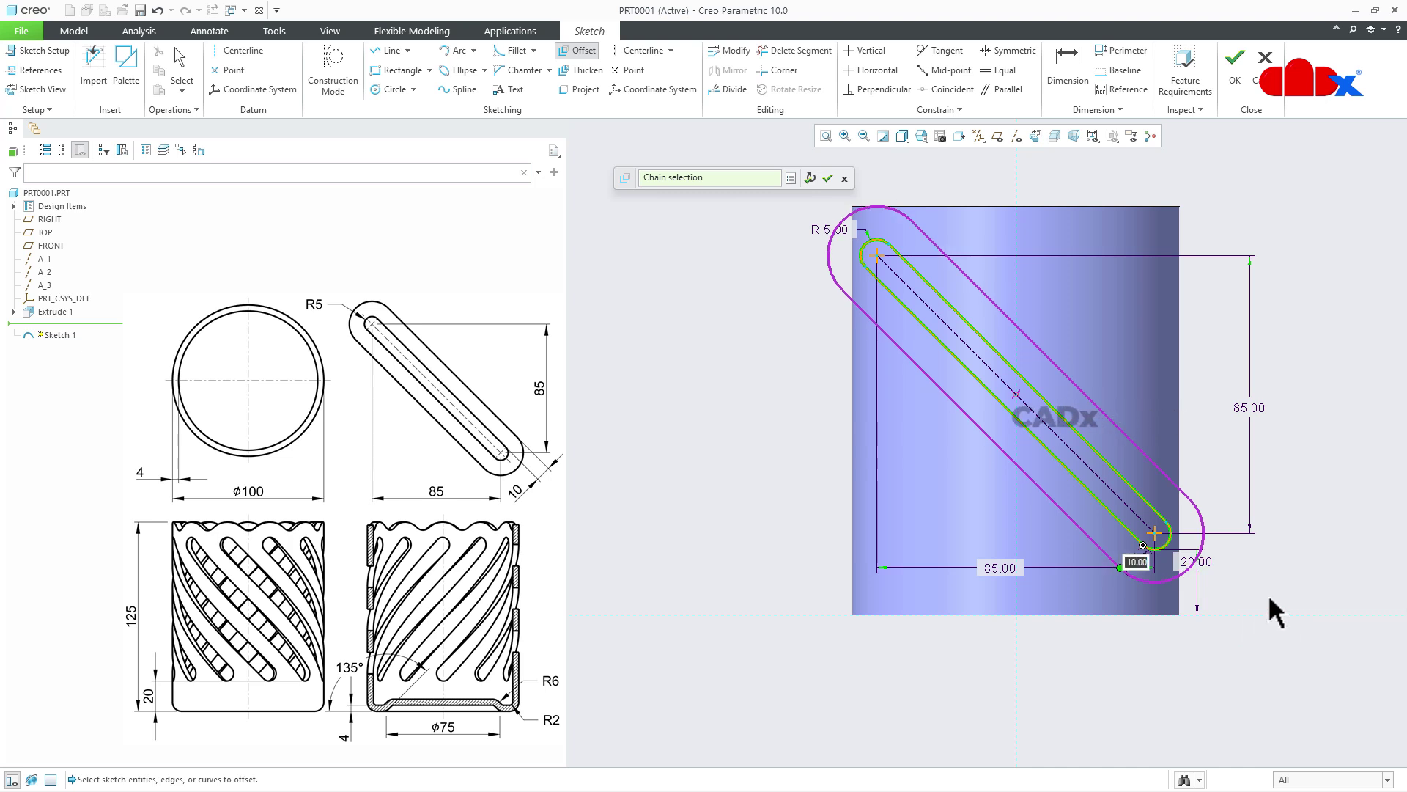
pyautogui.click(829, 179)
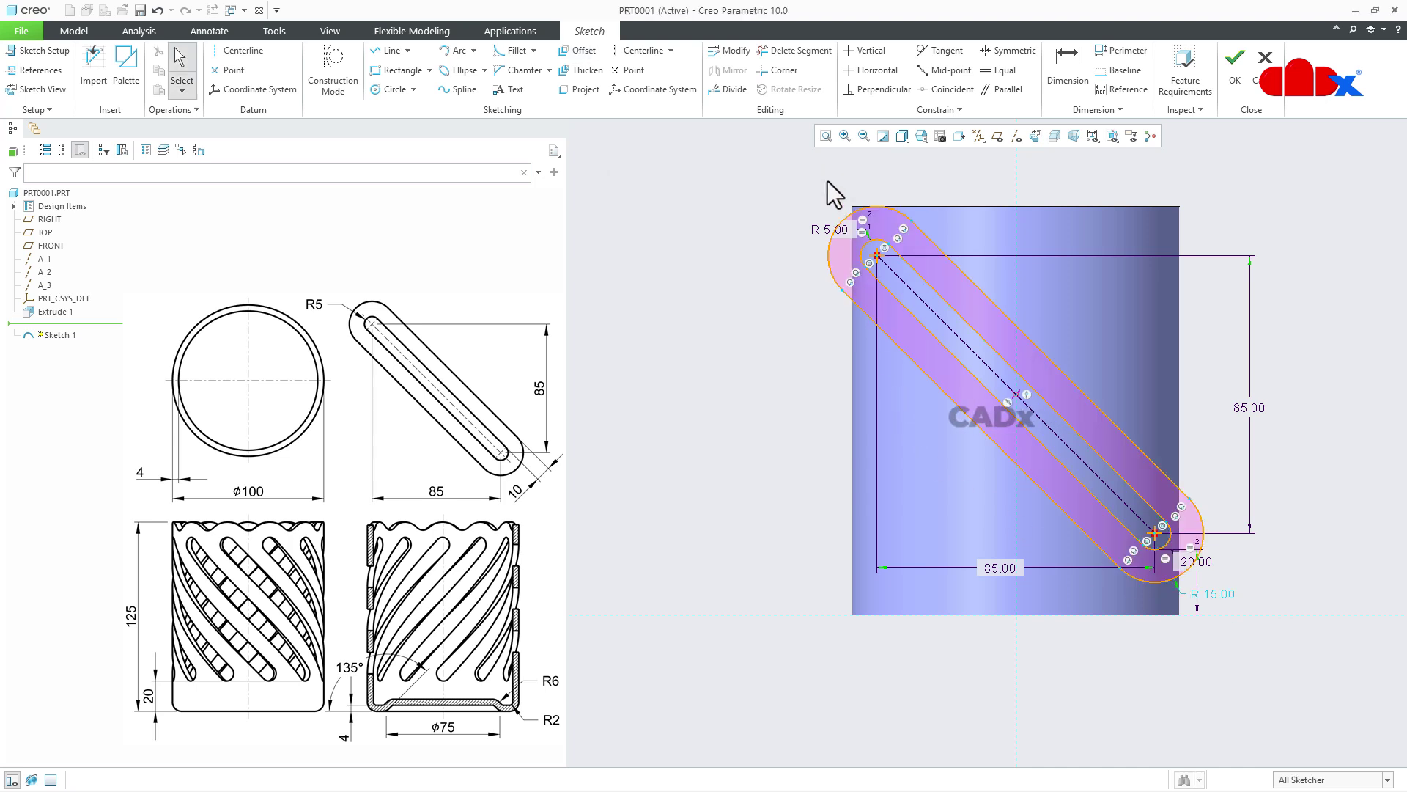
# Dimension the gap between the two outlines as 10.00
pyautogui.rightClick(1335, 493)
pyautogui.click(1326, 516)
pyautogui.click(1108, 467)
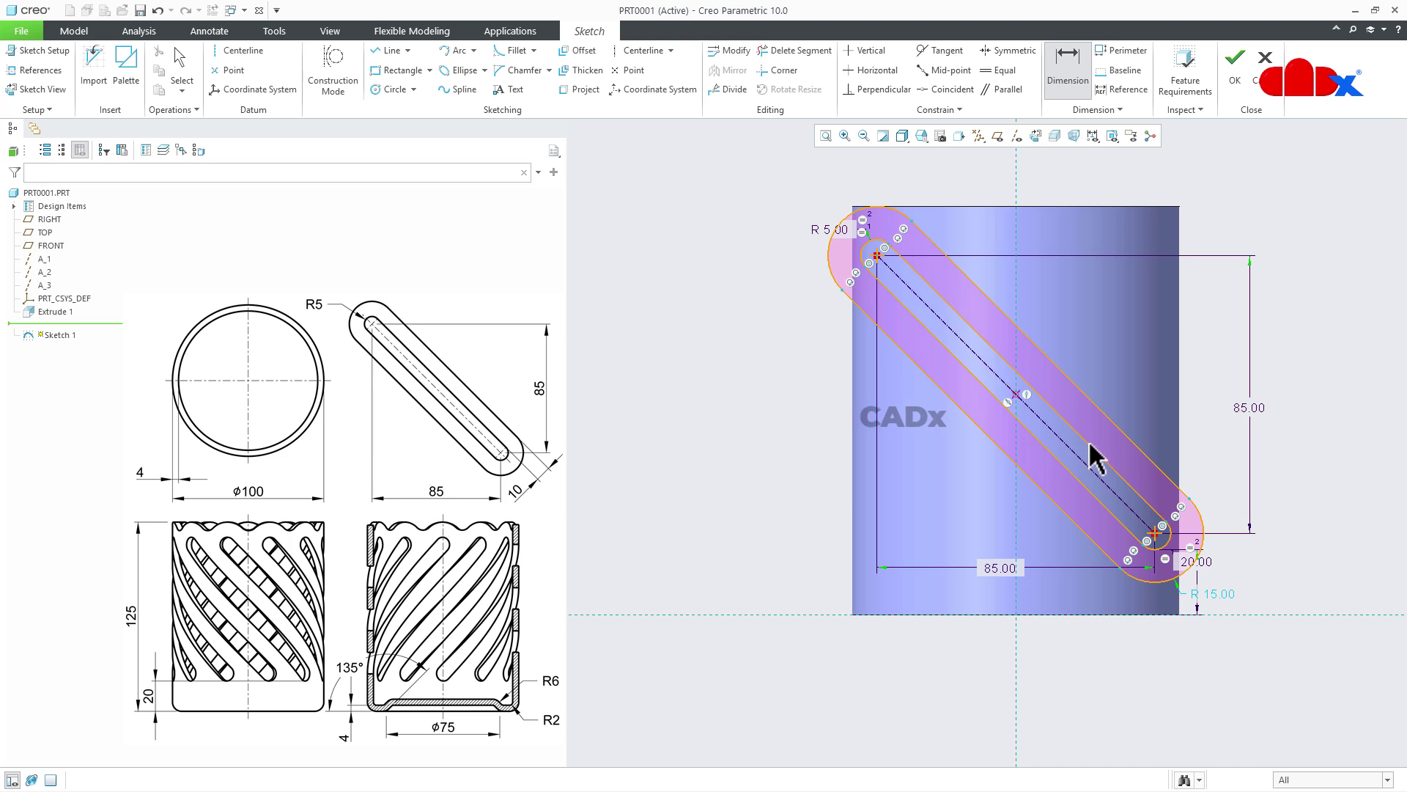
pyautogui.middleClick(1105, 437)
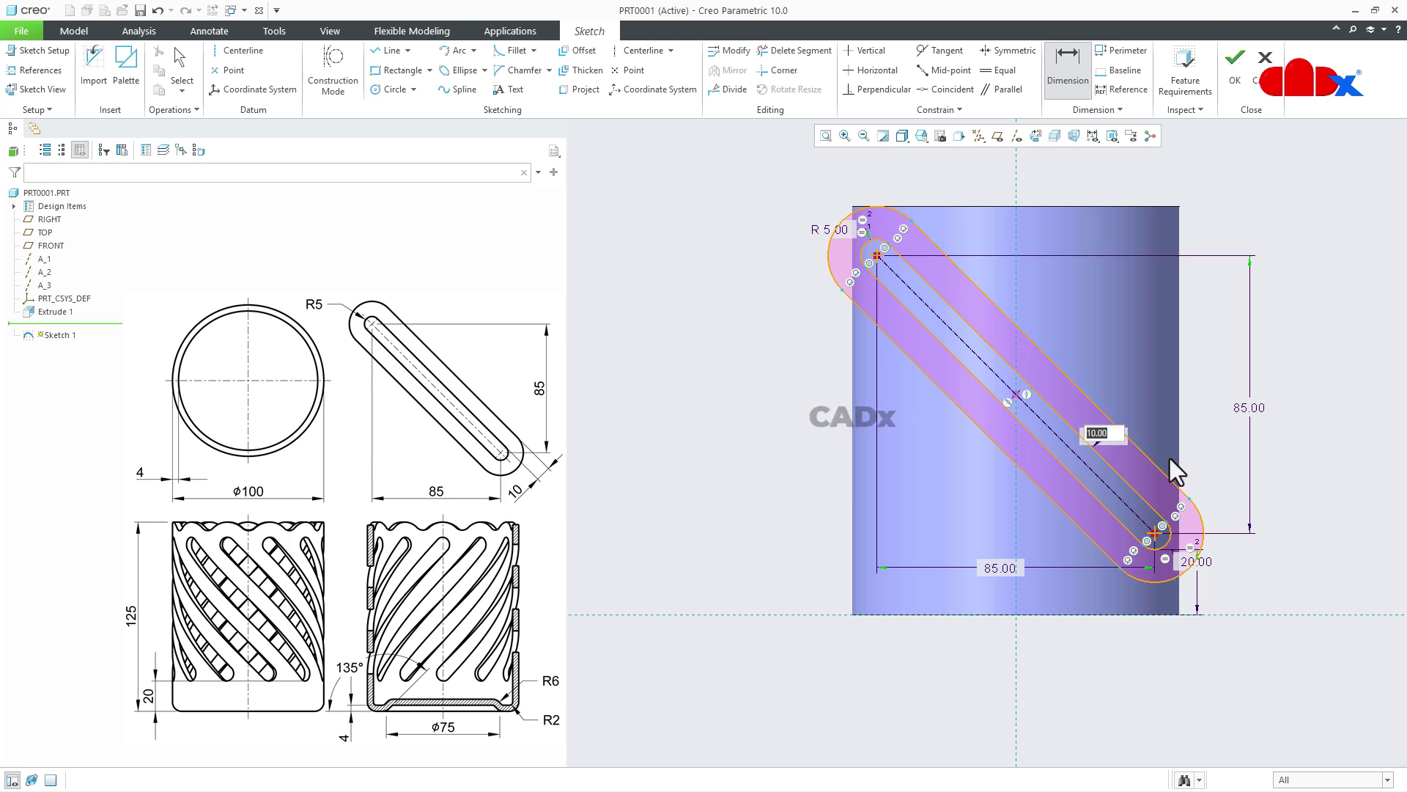
pyautogui.press('Return')
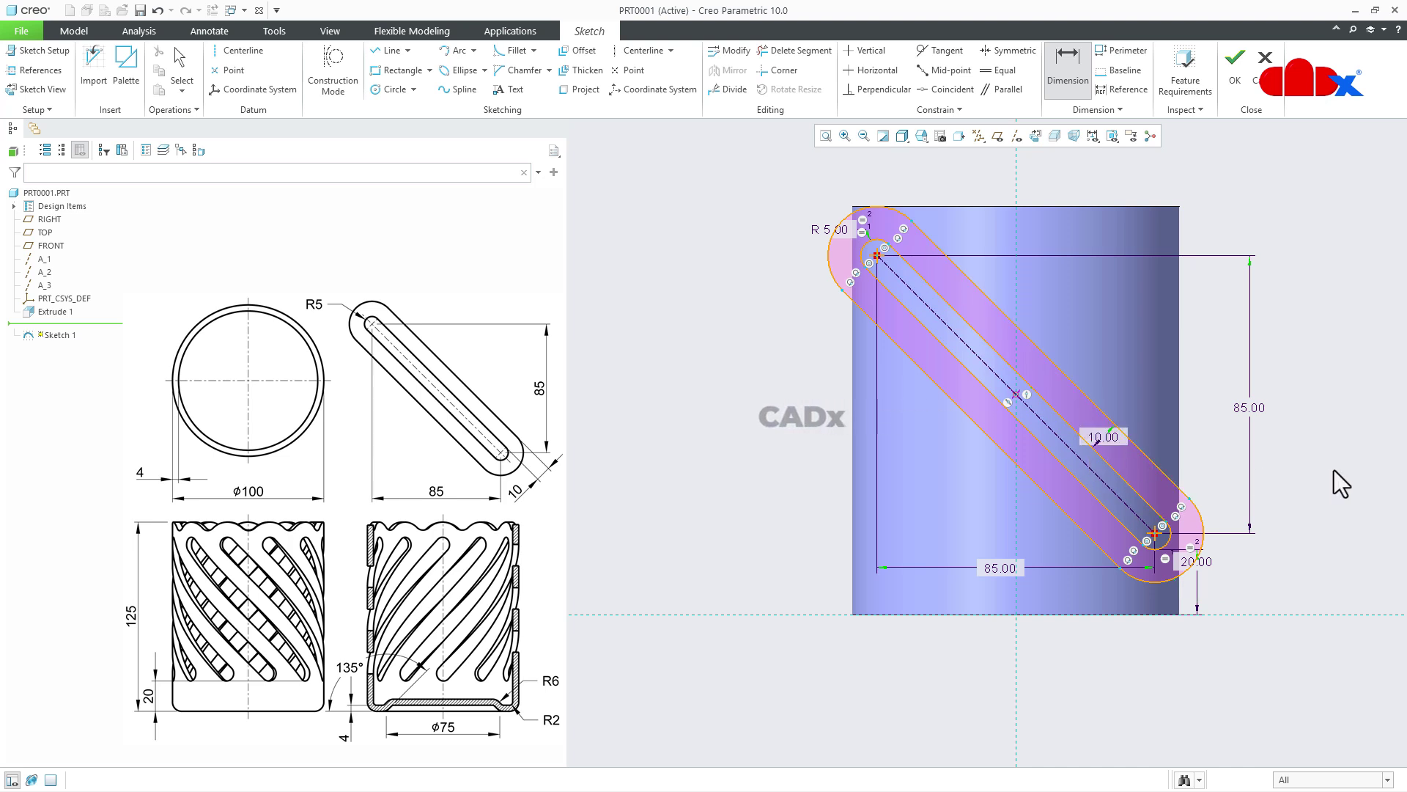
pyautogui.rightClick(1334, 471)
# Exit the sketch and view the cylinder and slot sketch in the default 3D orientation
pyautogui.click(1196, 595)
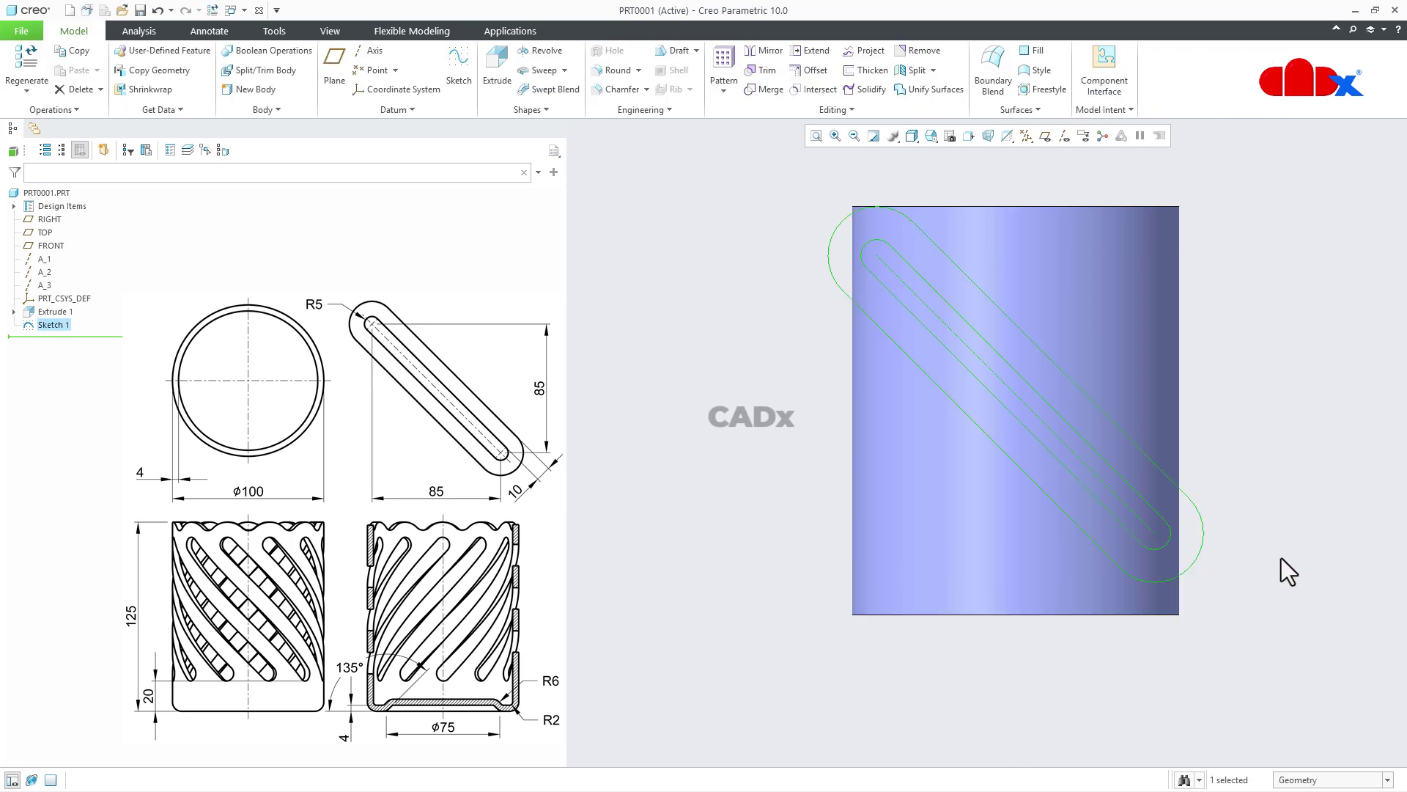
pyautogui.click(1312, 542)
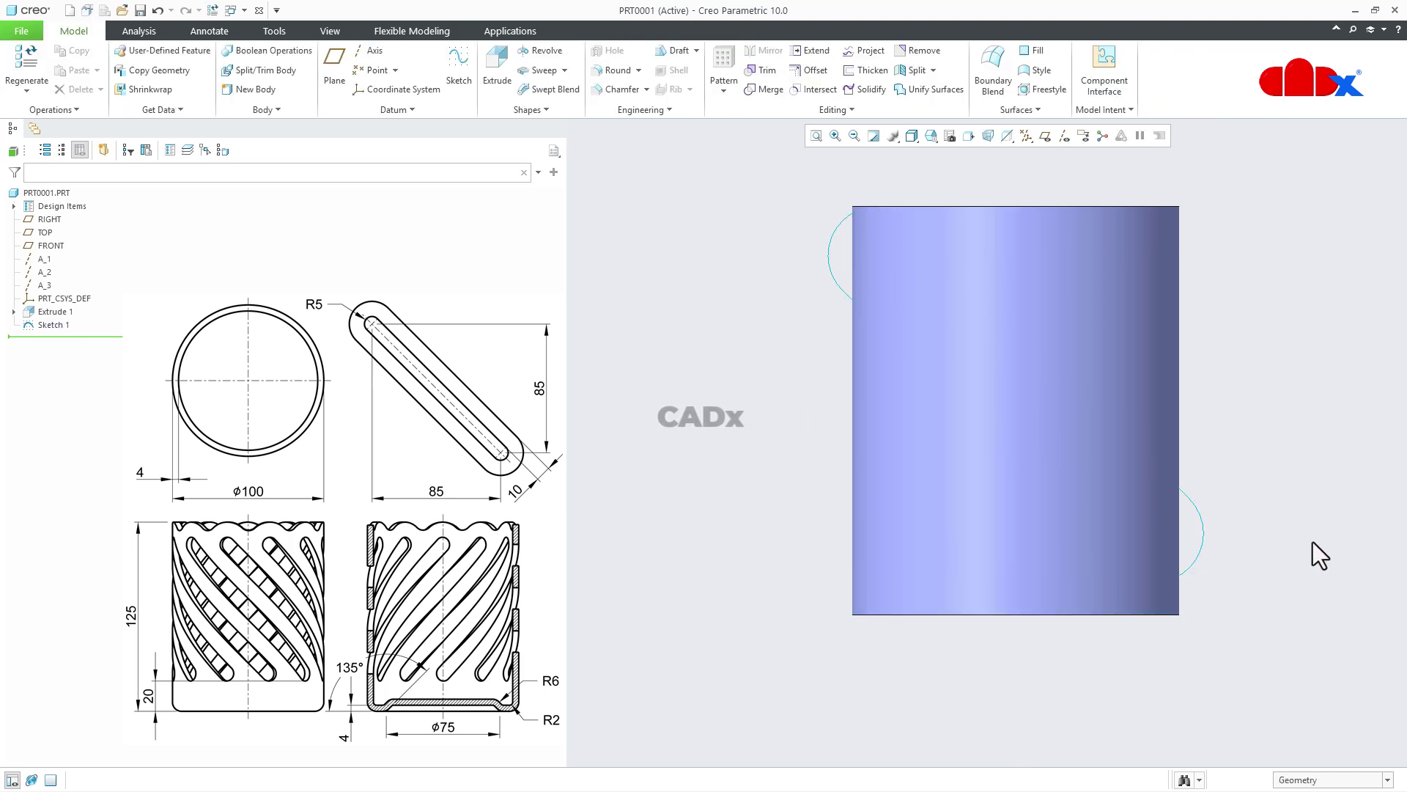
pyautogui.hotkey('ctrl', 'd')
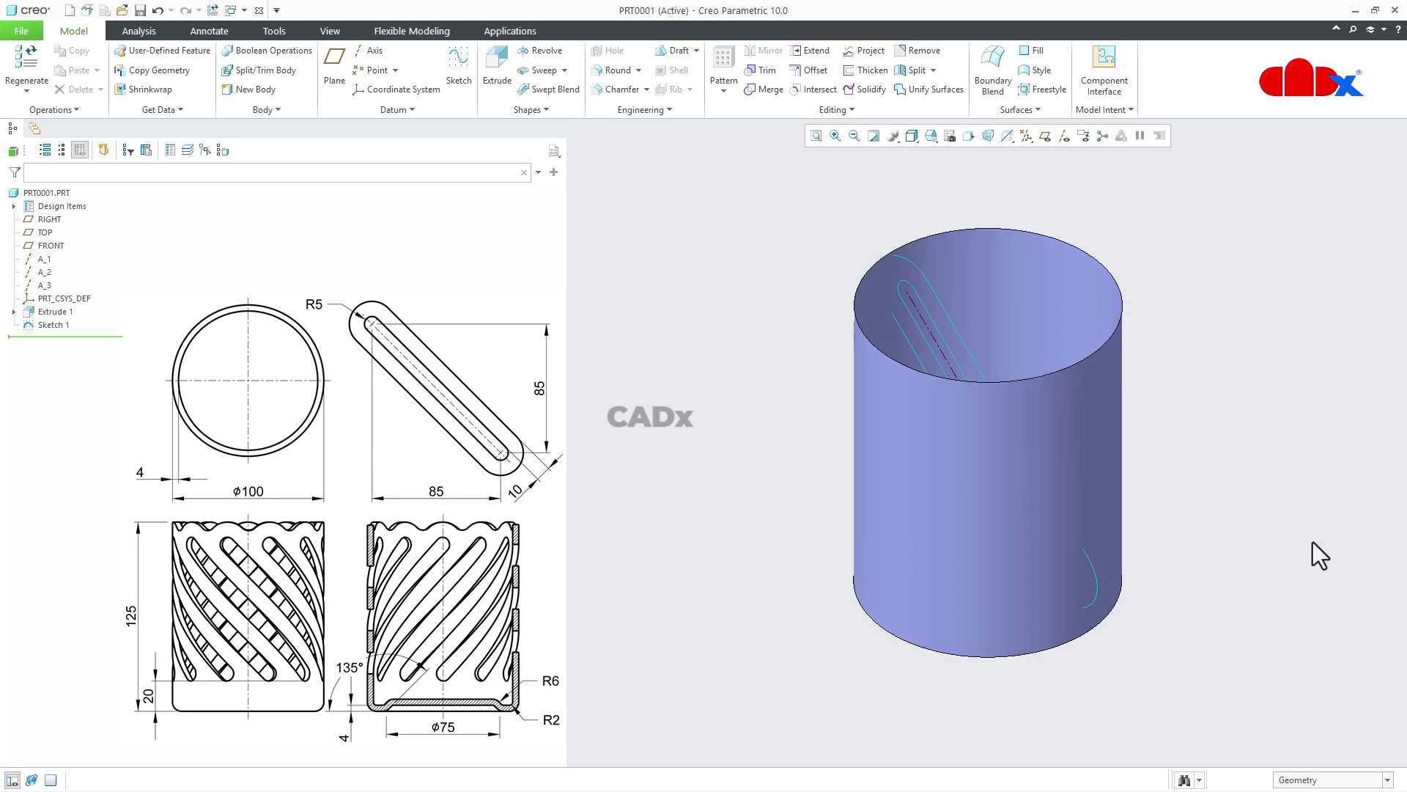
pyautogui.click(1099, 583)
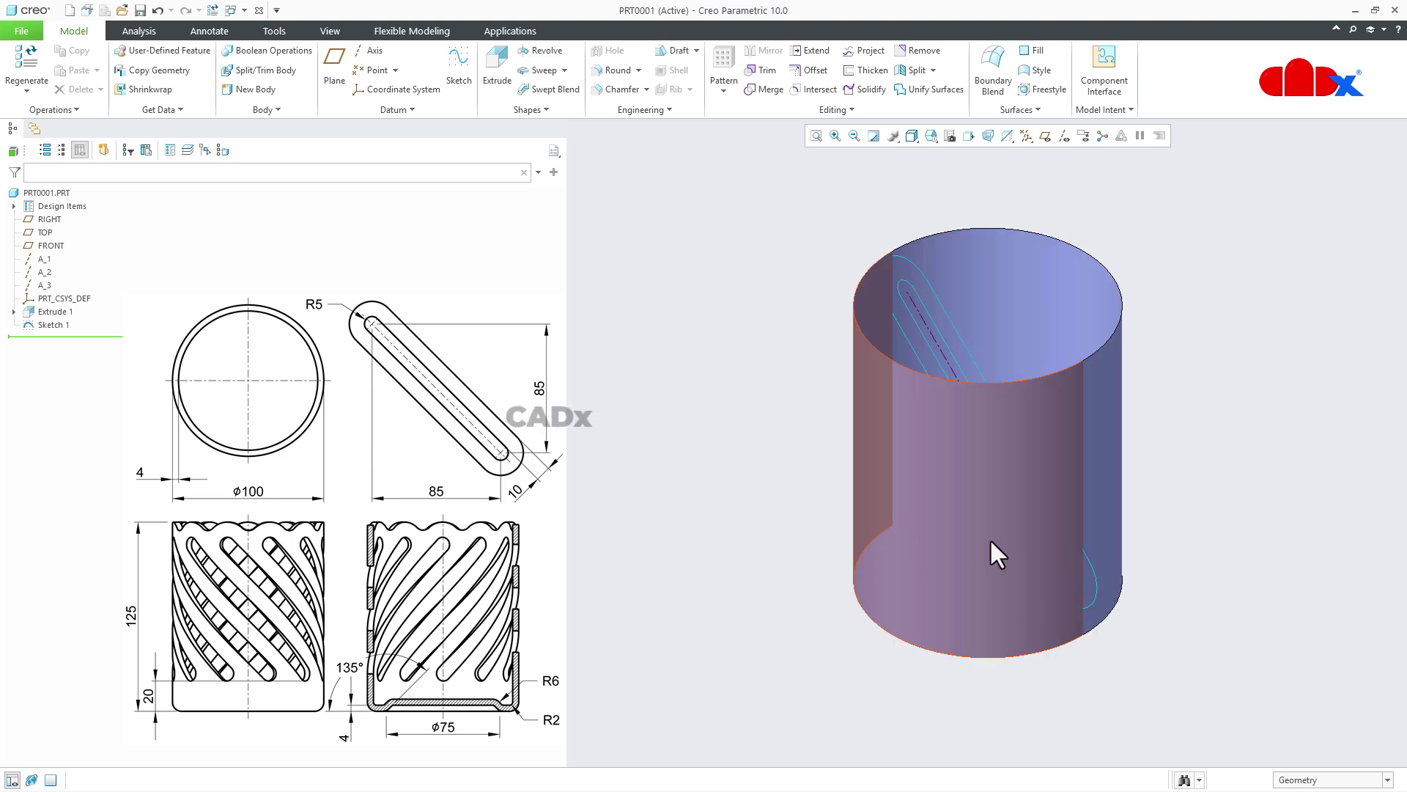
pyautogui.click(1210, 581)
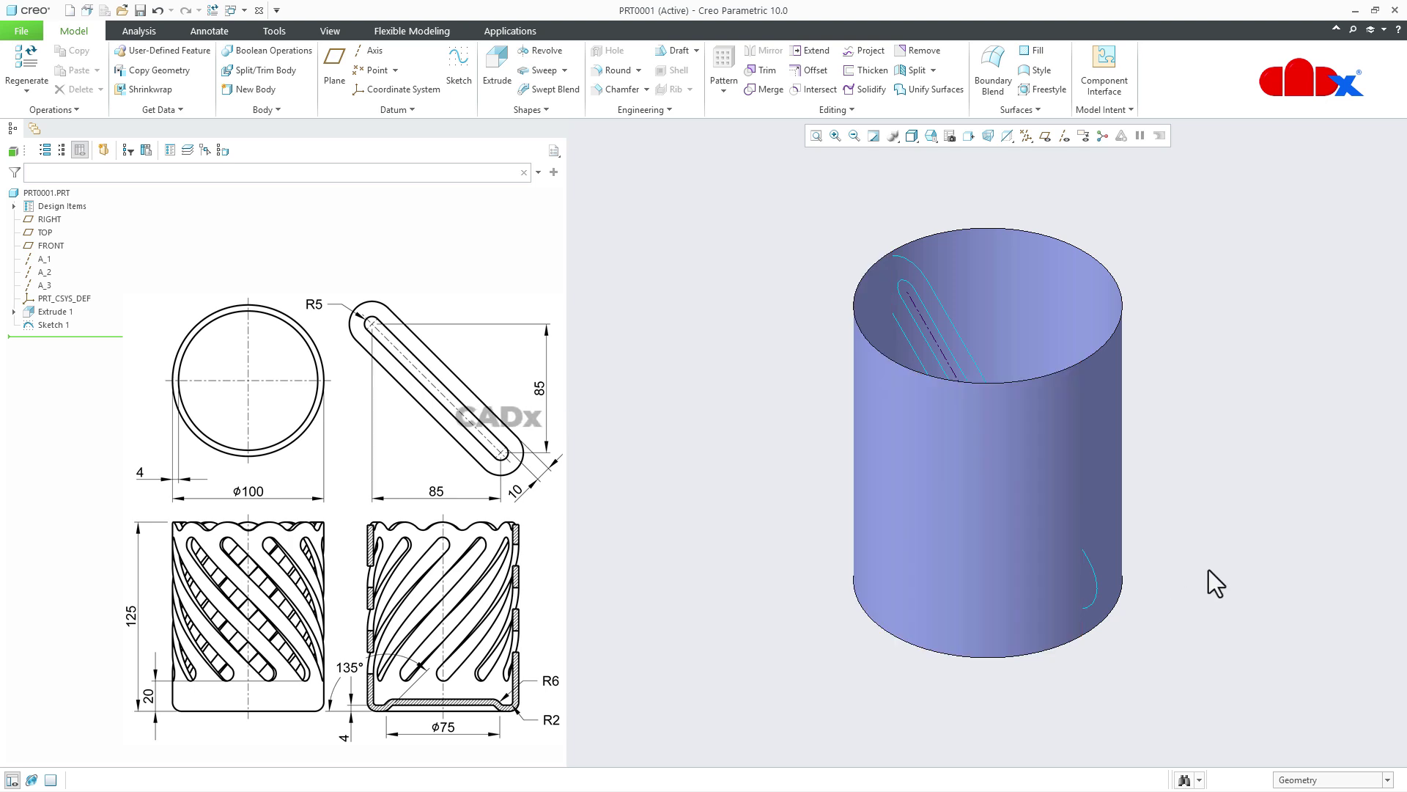
# Wrap Sketch 1 onto the cylinder's outer surface, flipped onto its left side
pyautogui.click(853, 110)
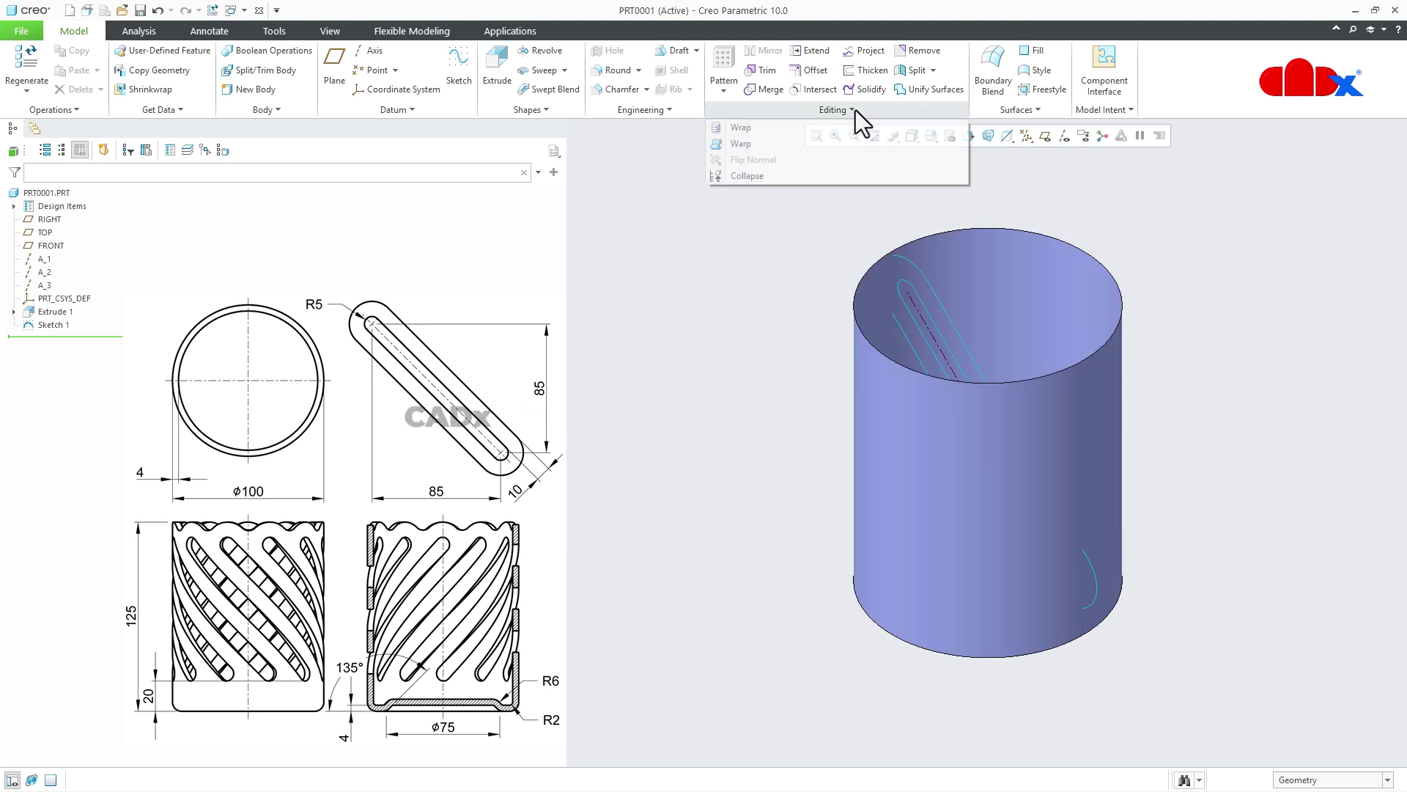
pyautogui.click(767, 127)
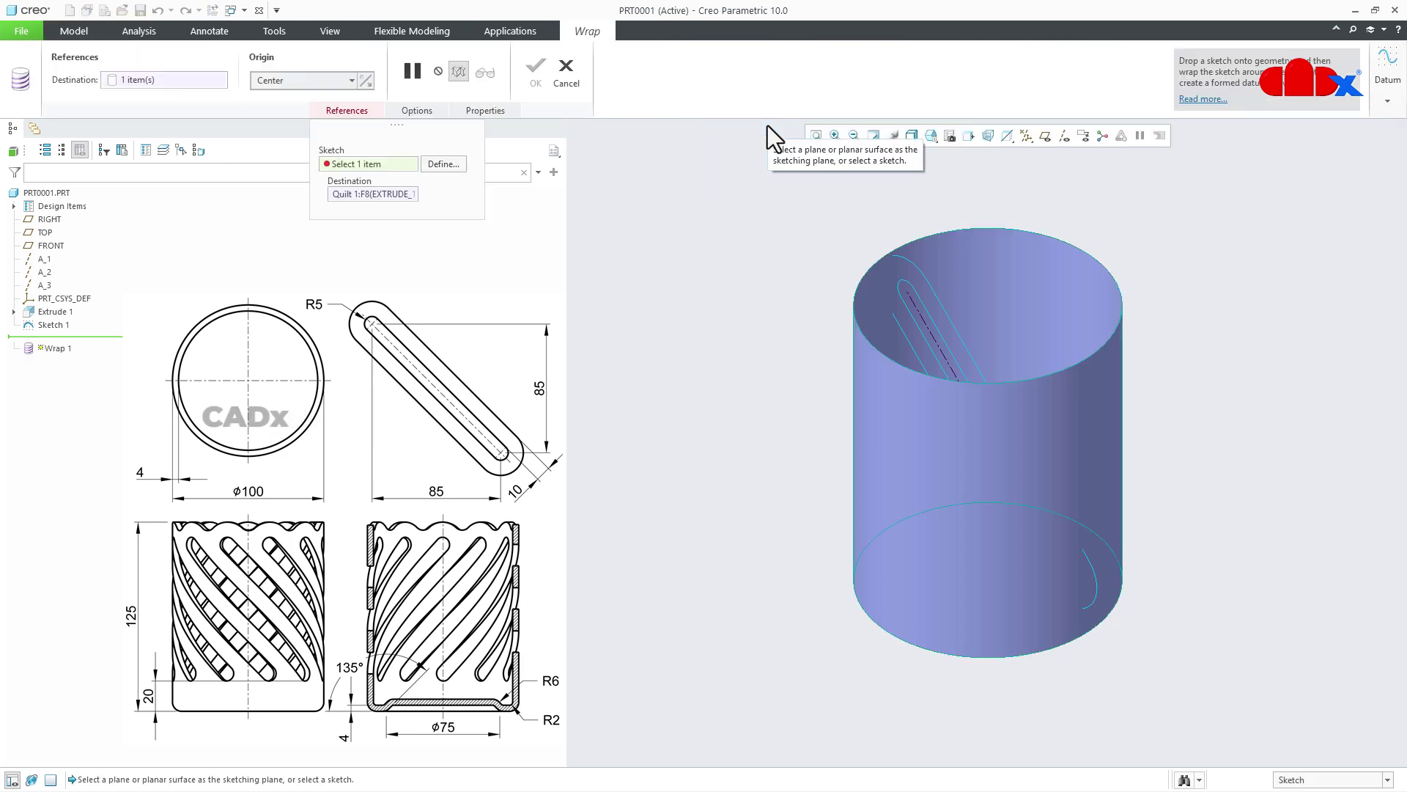
pyautogui.click(935, 315)
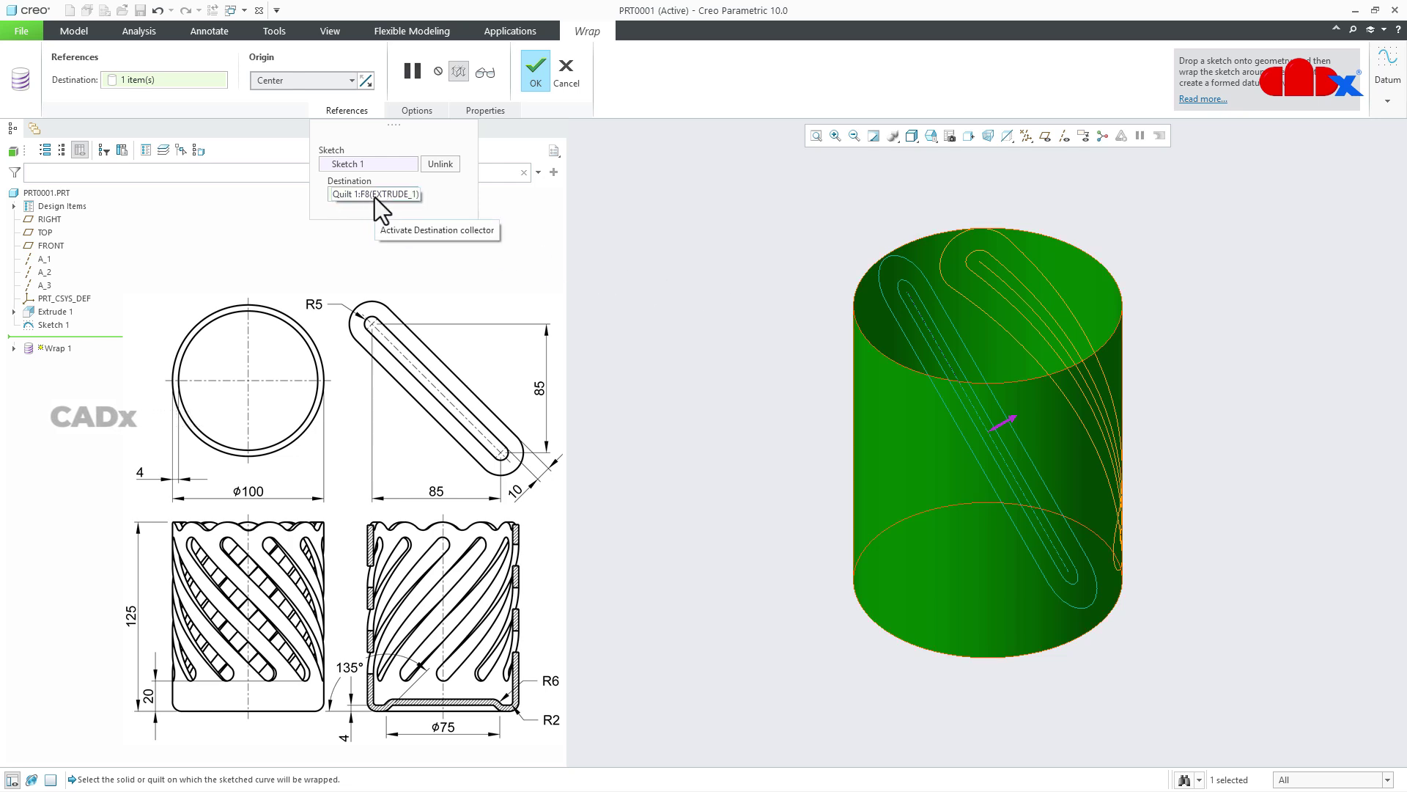
pyautogui.click(1011, 418)
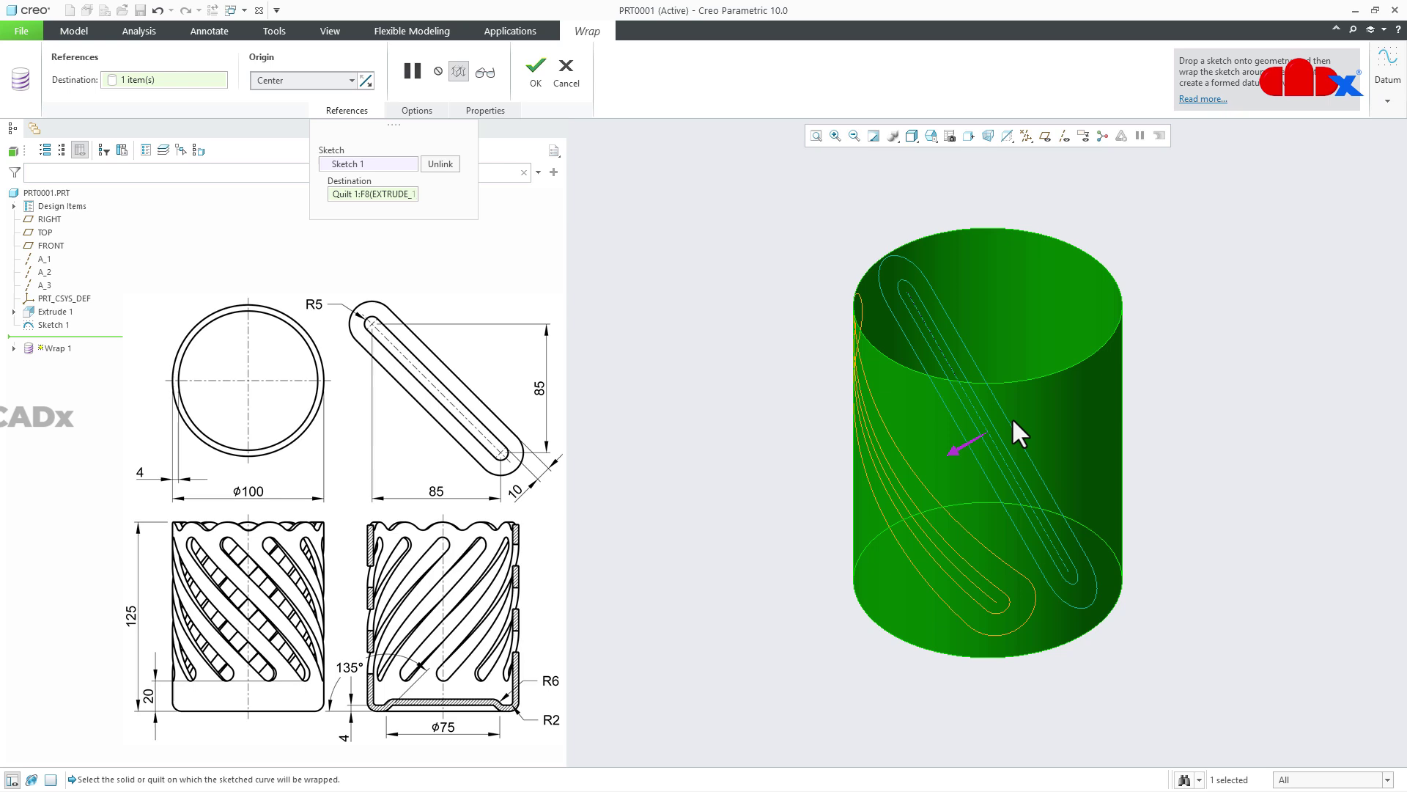
pyautogui.click(534, 75)
pyautogui.moveTo(1185, 485); pyautogui.dragTo(1205, 458, button='middle')
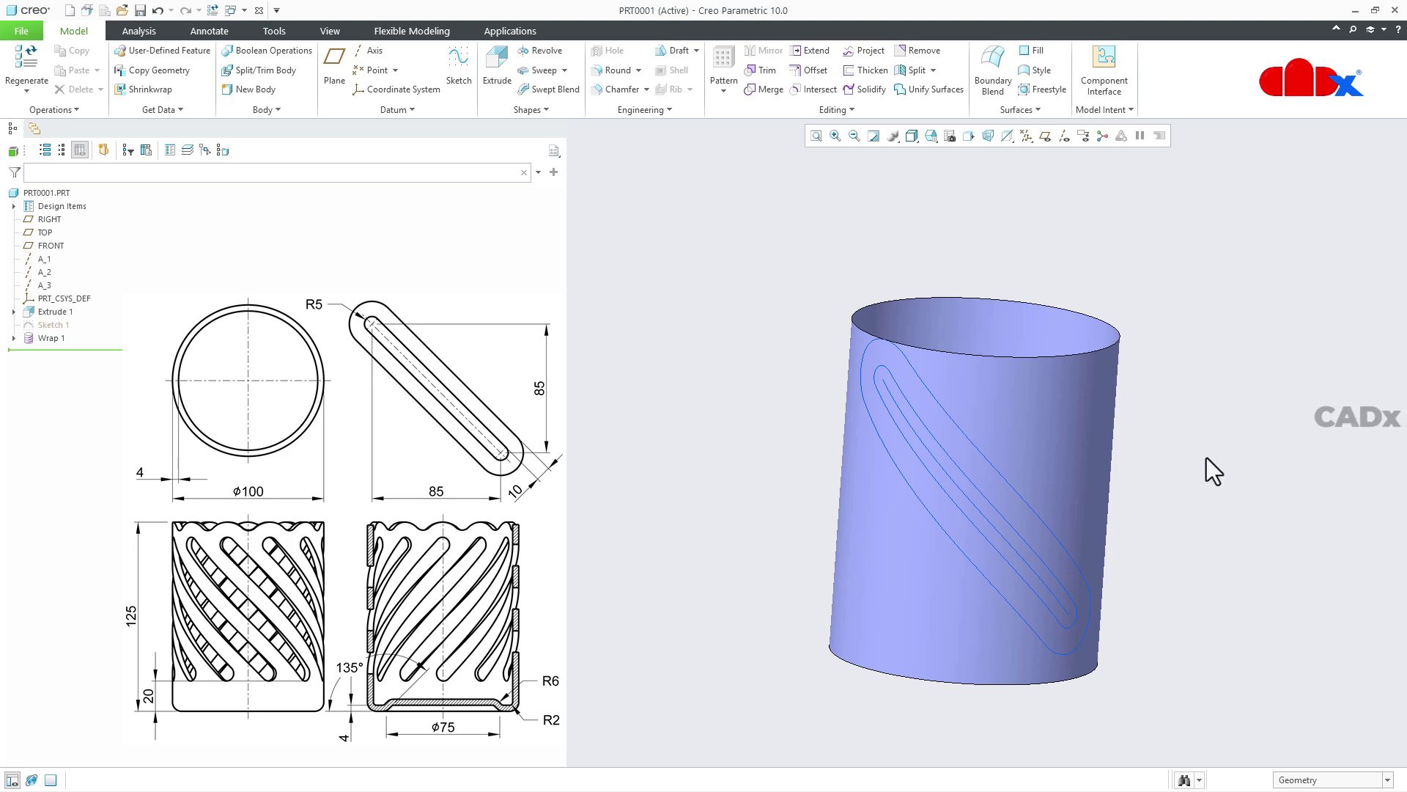
pyautogui.moveTo(963, 441); pyautogui.dragTo(942, 477, button='middle')
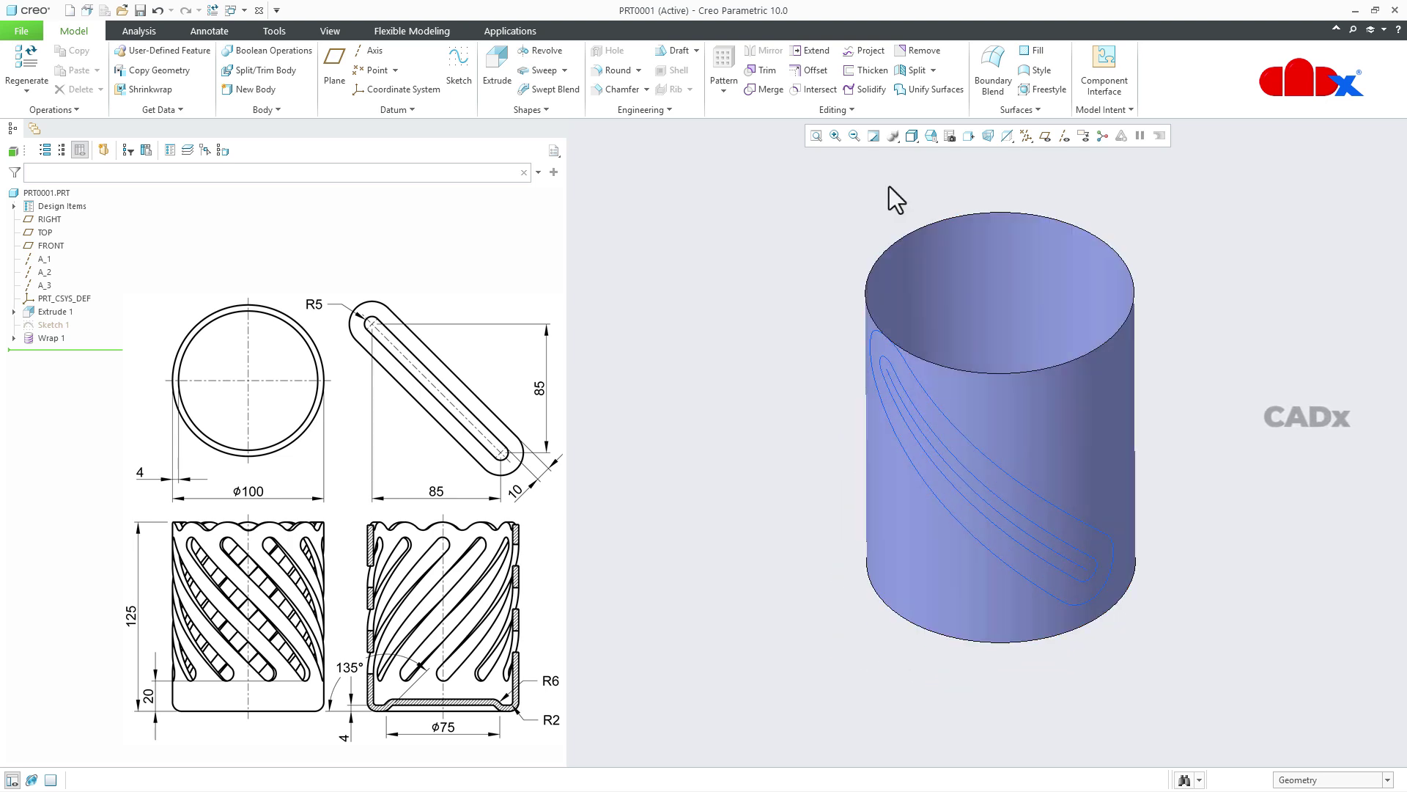
pyautogui.click(854, 110)
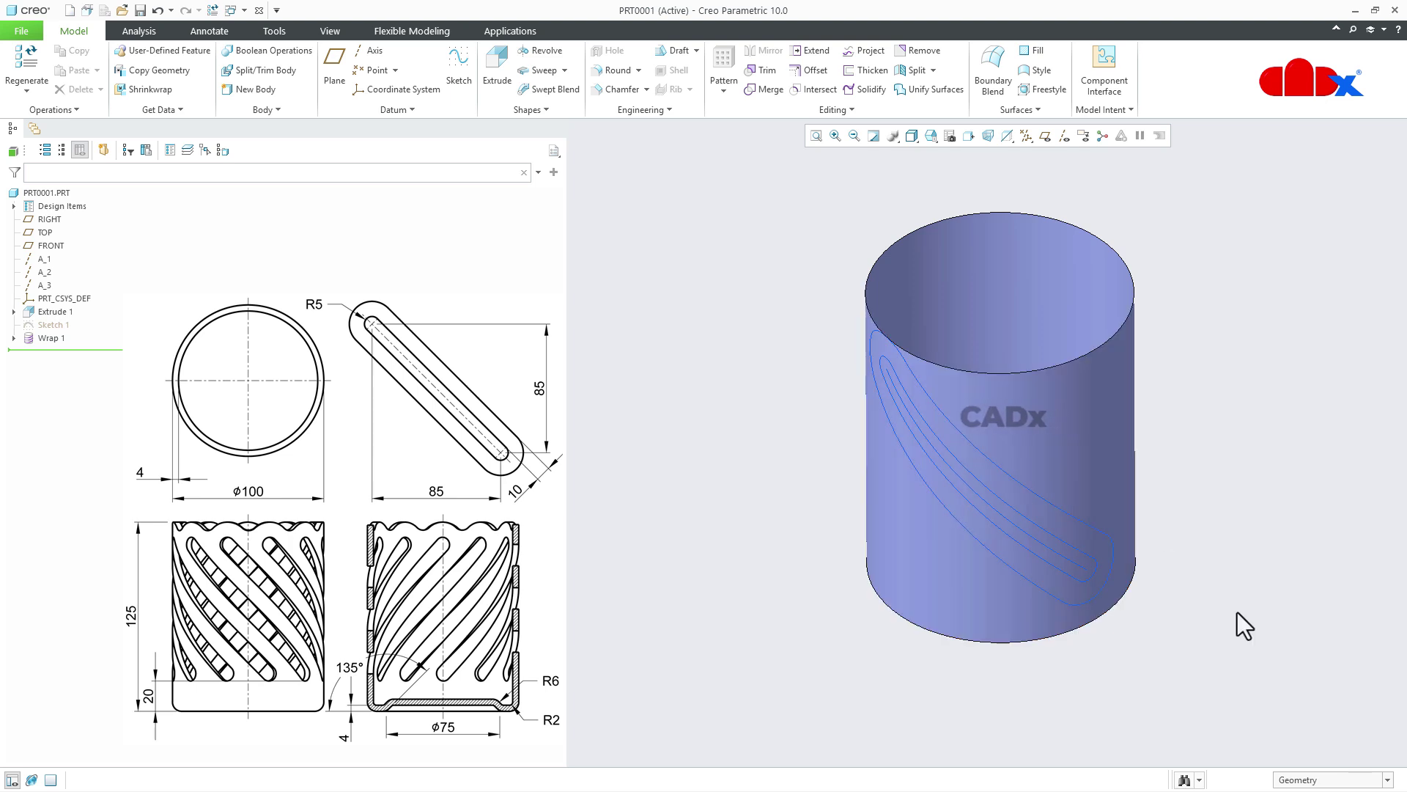
pyautogui.hotkey('ctrl', 'd')
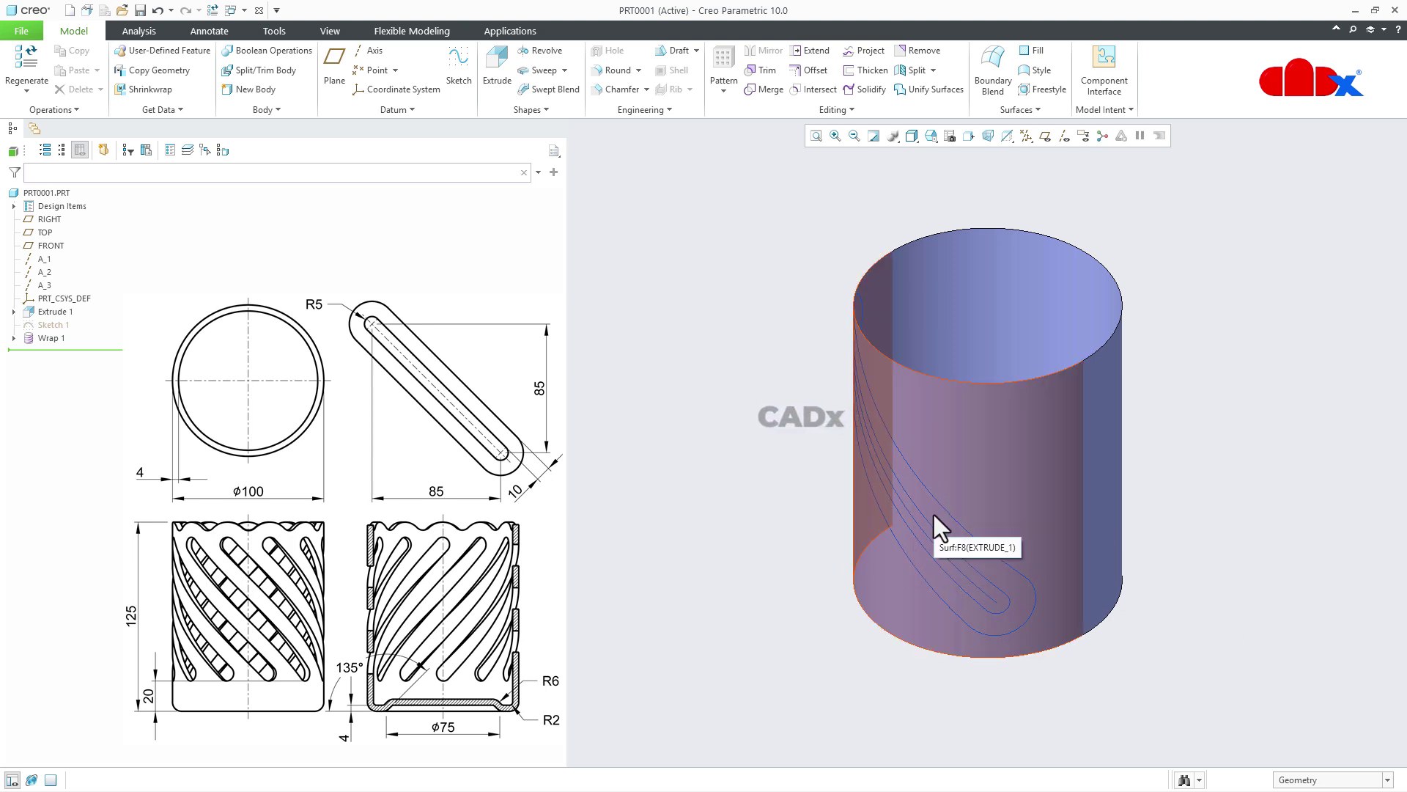
# Trim the cylinder quilt along the outer WRAP_1 slot curve, keeping the slanted slot-shaped patch
pyautogui.click(766, 70)
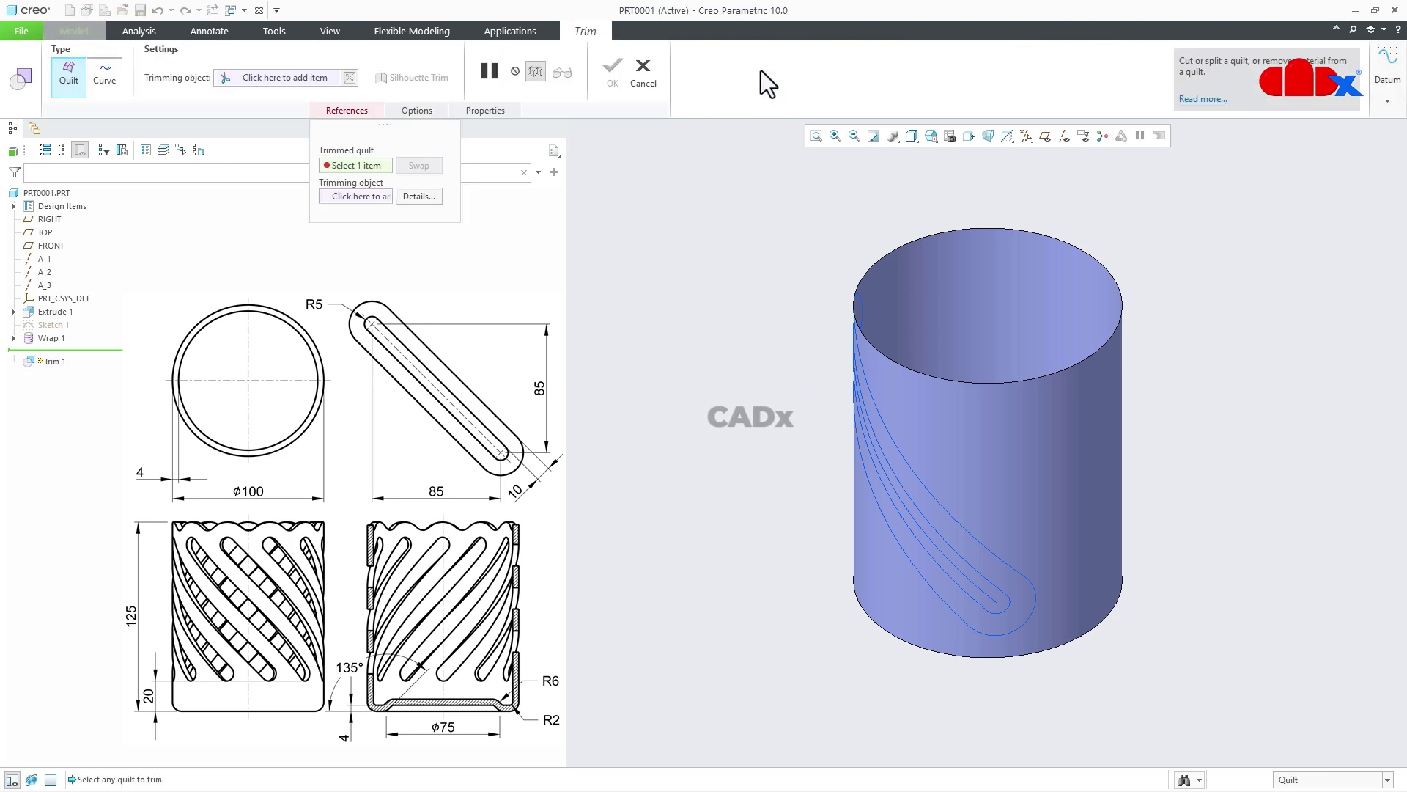
pyautogui.click(977, 449)
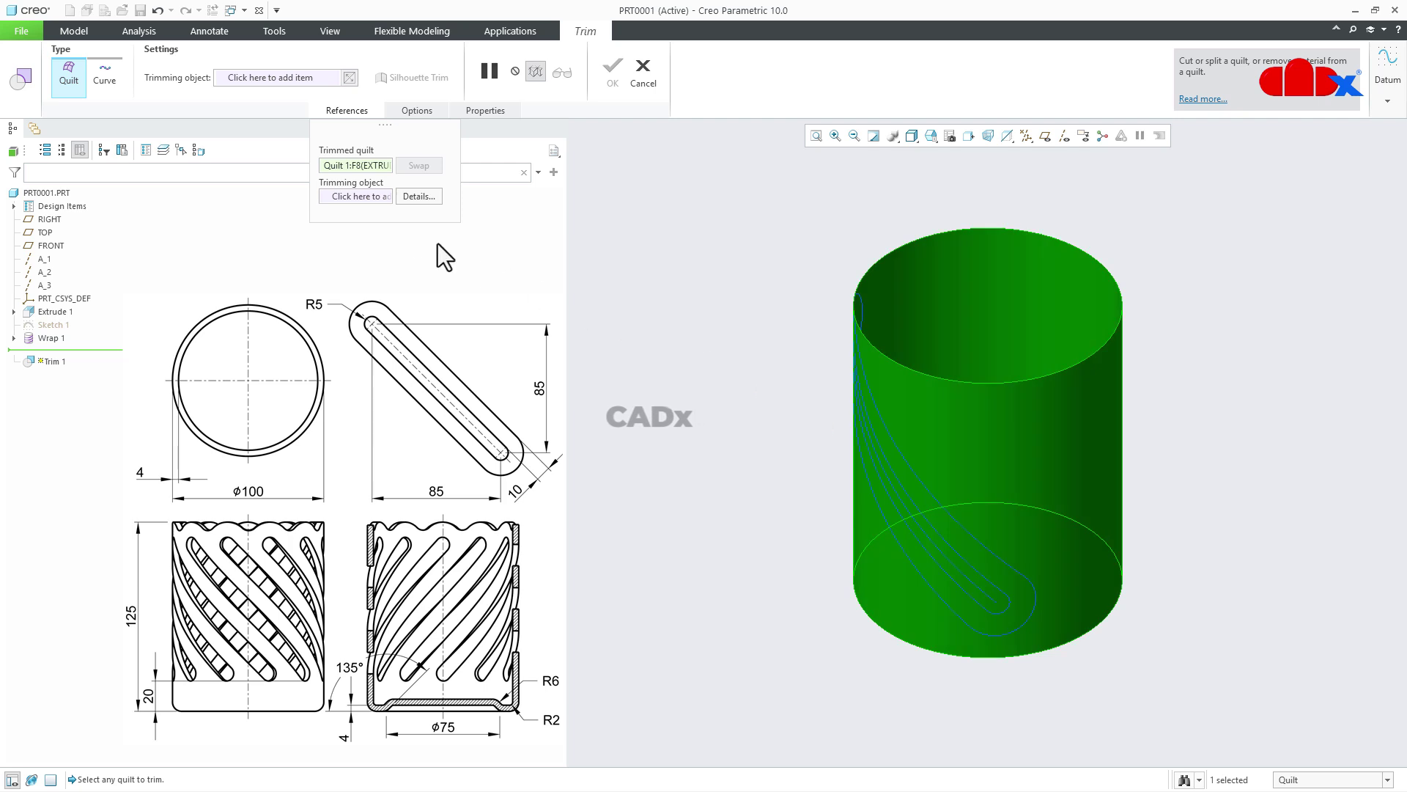
pyautogui.click(365, 195)
pyautogui.scroll(-2, 823, 541)
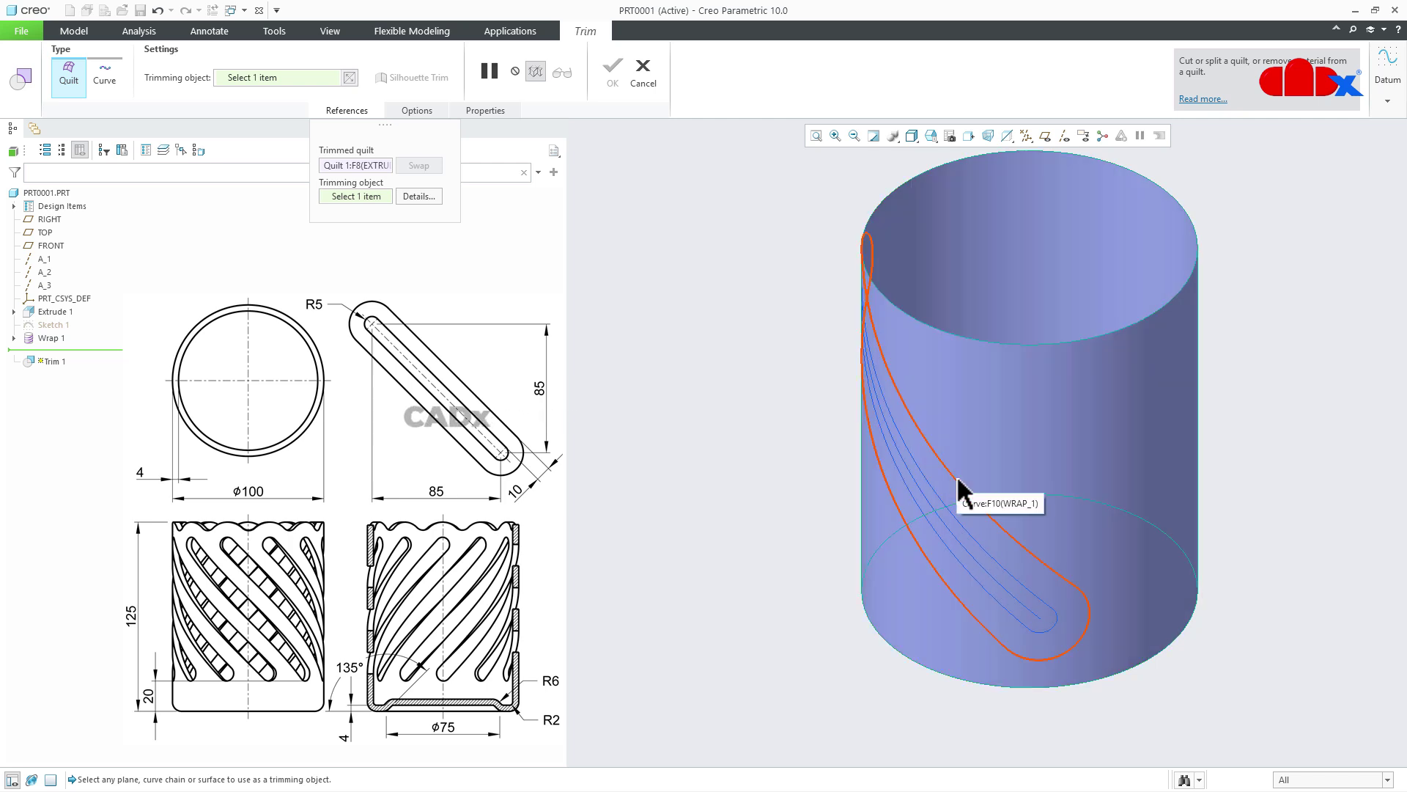
pyautogui.click(957, 475)
pyautogui.moveTo(958, 490)
pyautogui.mouseDown(button='middle')
pyautogui.moveTo(1106, 524)
pyautogui.moveTo(1134, 474)
pyautogui.moveTo(1115, 487)
pyautogui.moveTo(1153, 509)
pyautogui.moveTo(1059, 707)
pyautogui.moveTo(1036, 631)
pyautogui.mouseUp(button='middle')
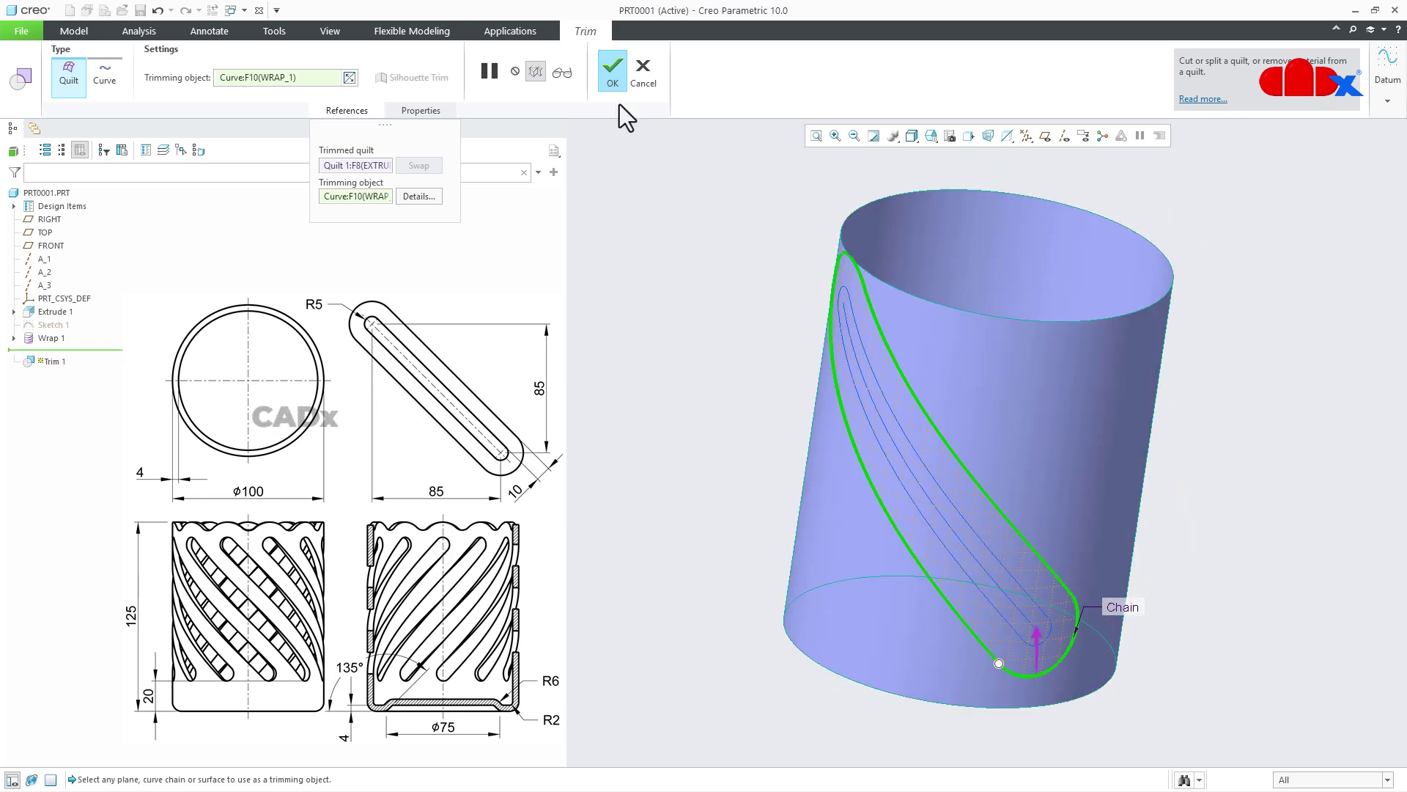
pyautogui.click(613, 72)
pyautogui.click(1205, 484)
pyautogui.moveTo(1206, 484)
pyautogui.mouseDown(button='middle')
pyautogui.moveTo(1207, 513)
pyautogui.moveTo(1237, 537)
pyautogui.mouseUp(button='middle')
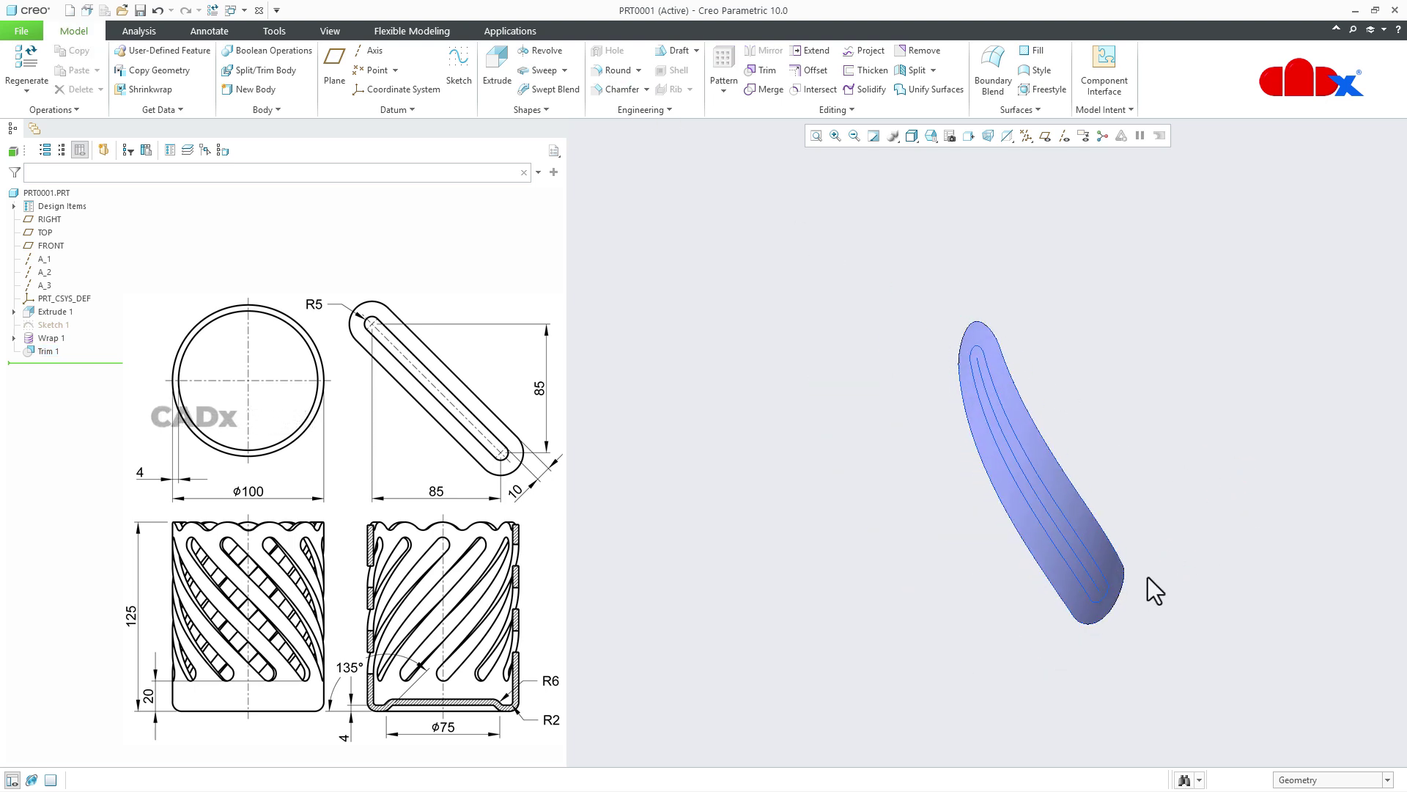
# Trim the slot patch with the inner wrap curve, flipping the kept side to leave a 10-wide band
pyautogui.click(767, 77)
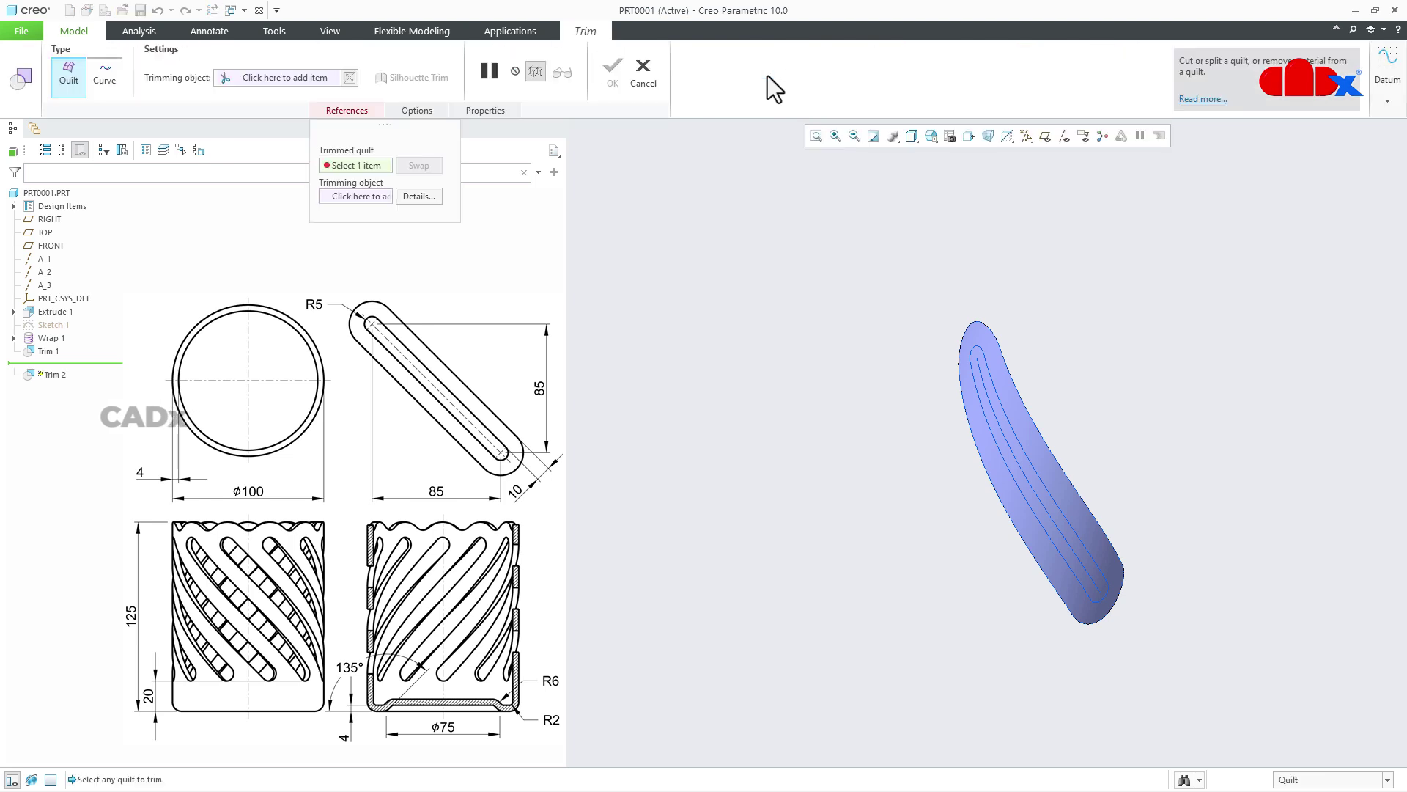
pyautogui.click(988, 452)
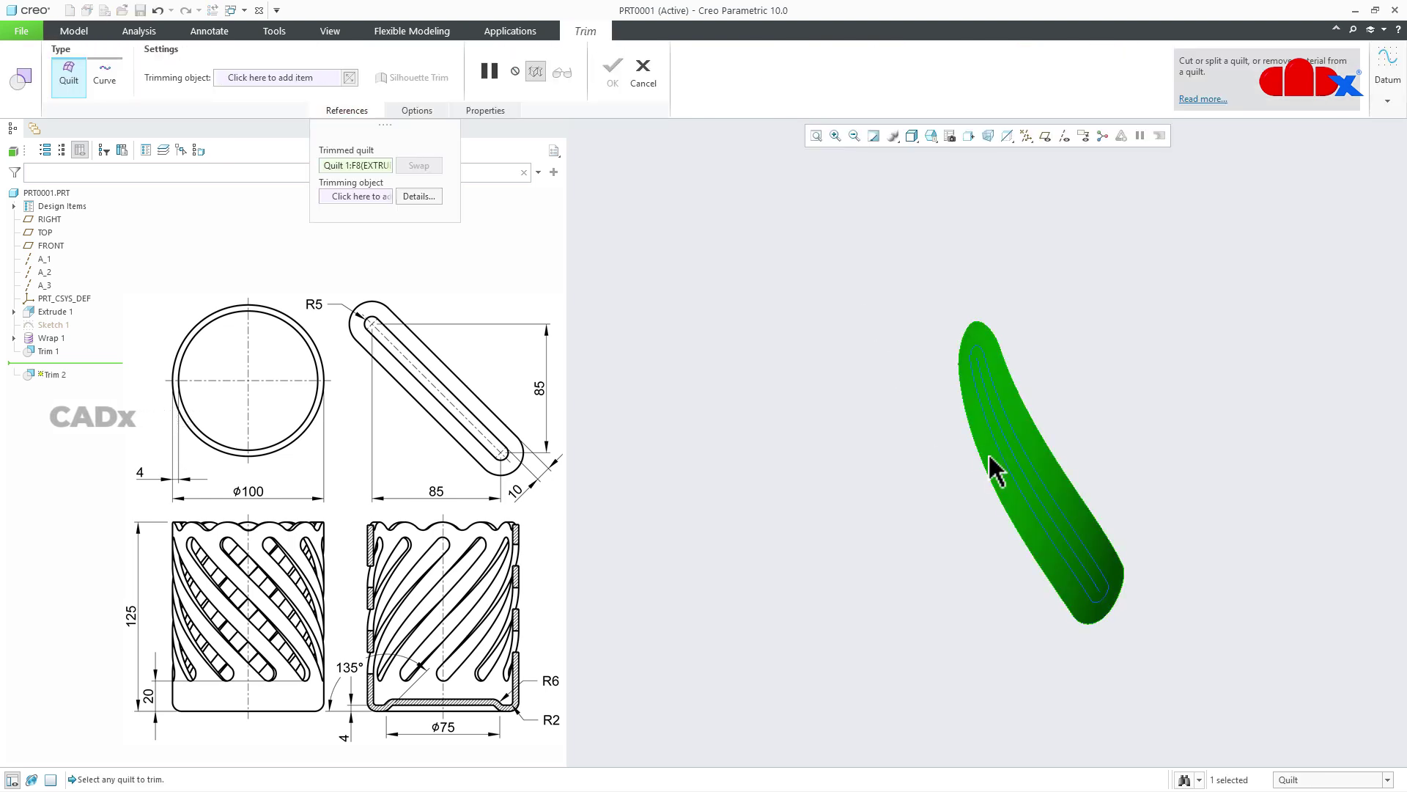
pyautogui.scroll(-4, 1009, 471)
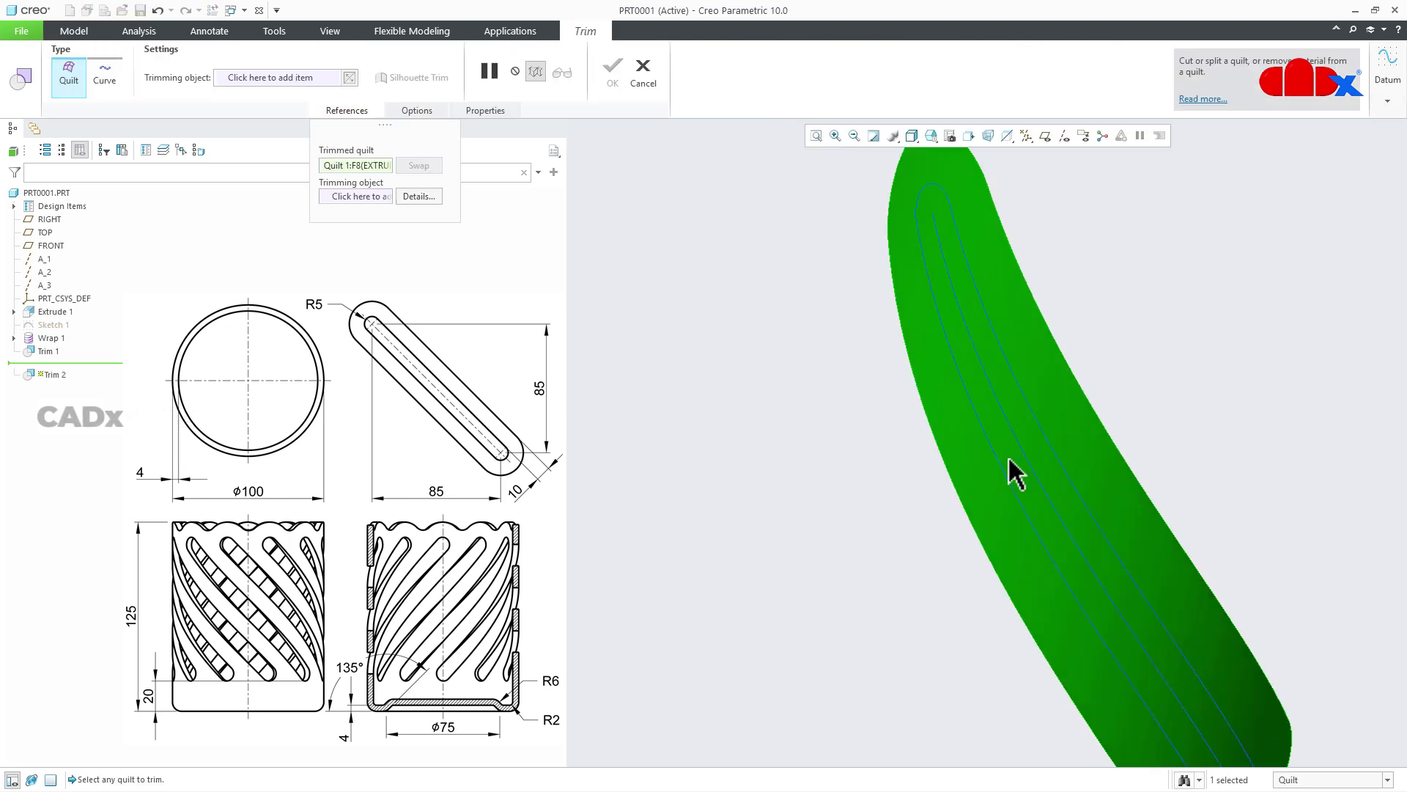
pyautogui.click(363, 197)
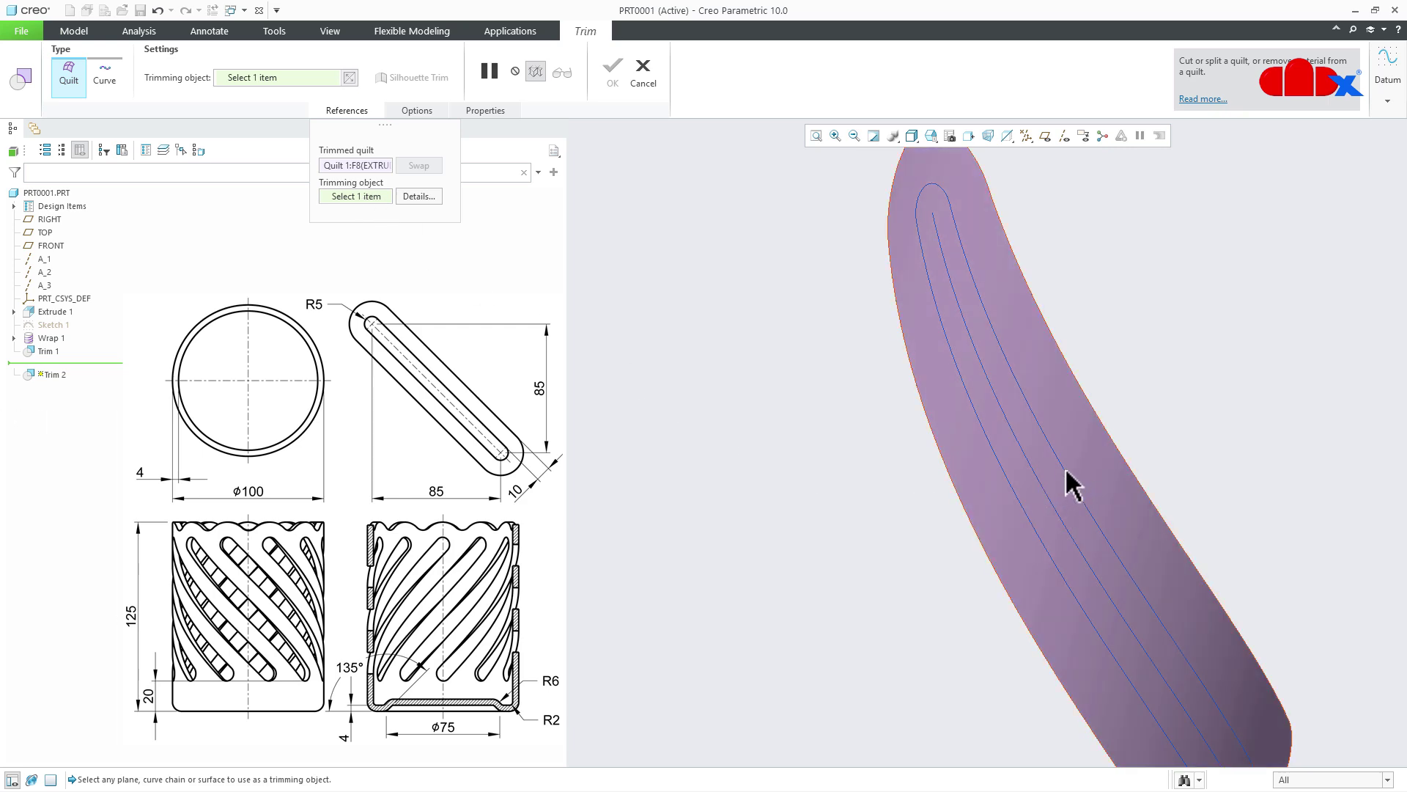
pyautogui.click(1066, 468)
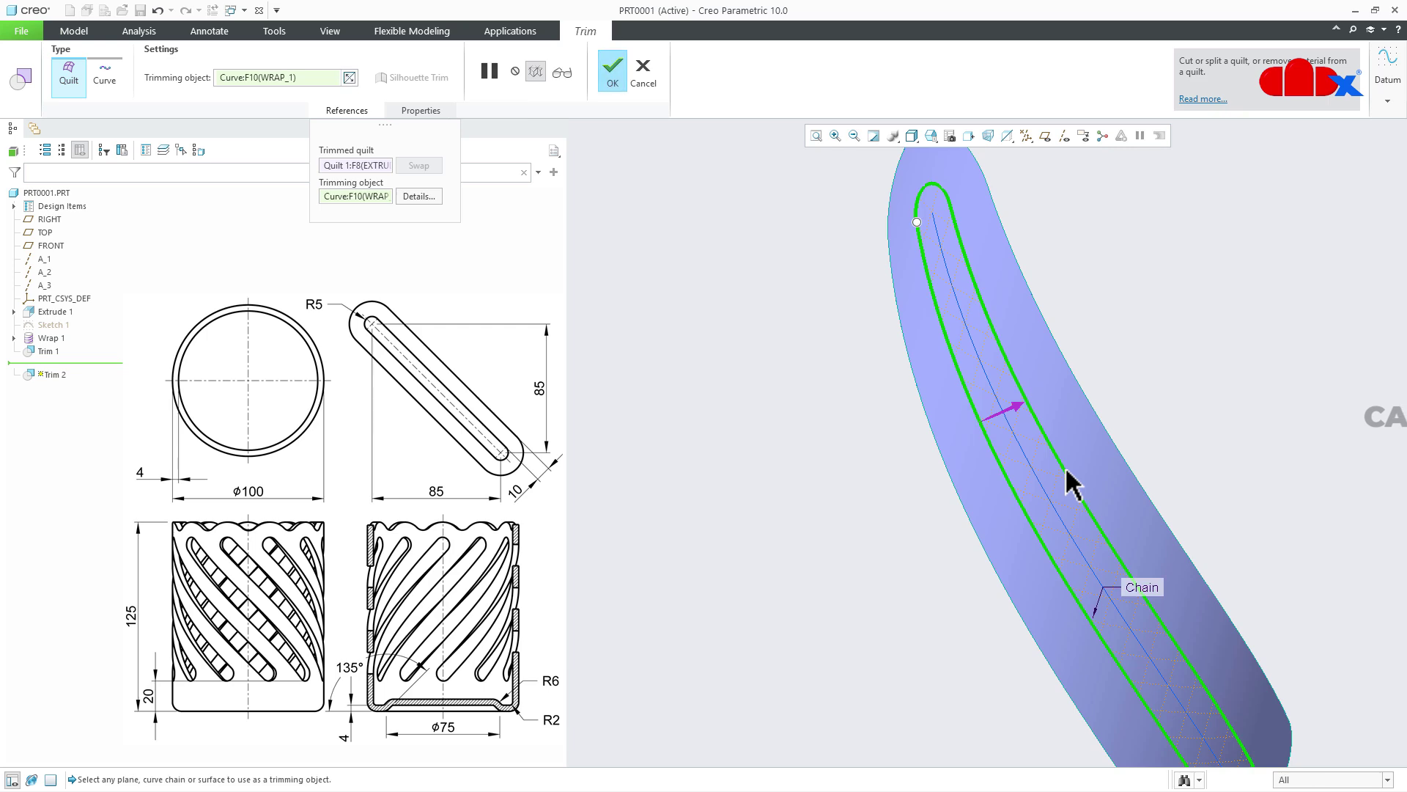
pyautogui.scroll(-5, 1067, 476)
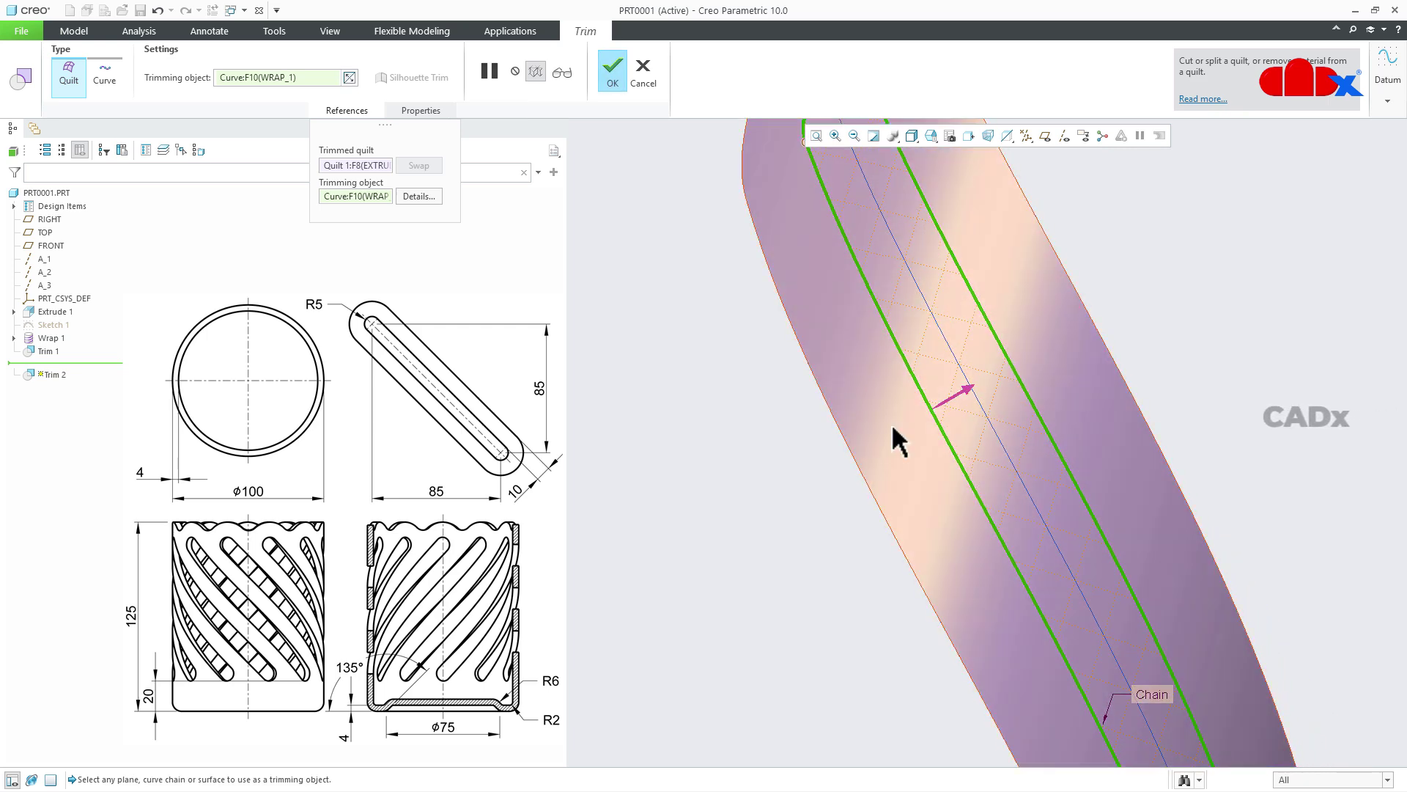
pyautogui.click(960, 394)
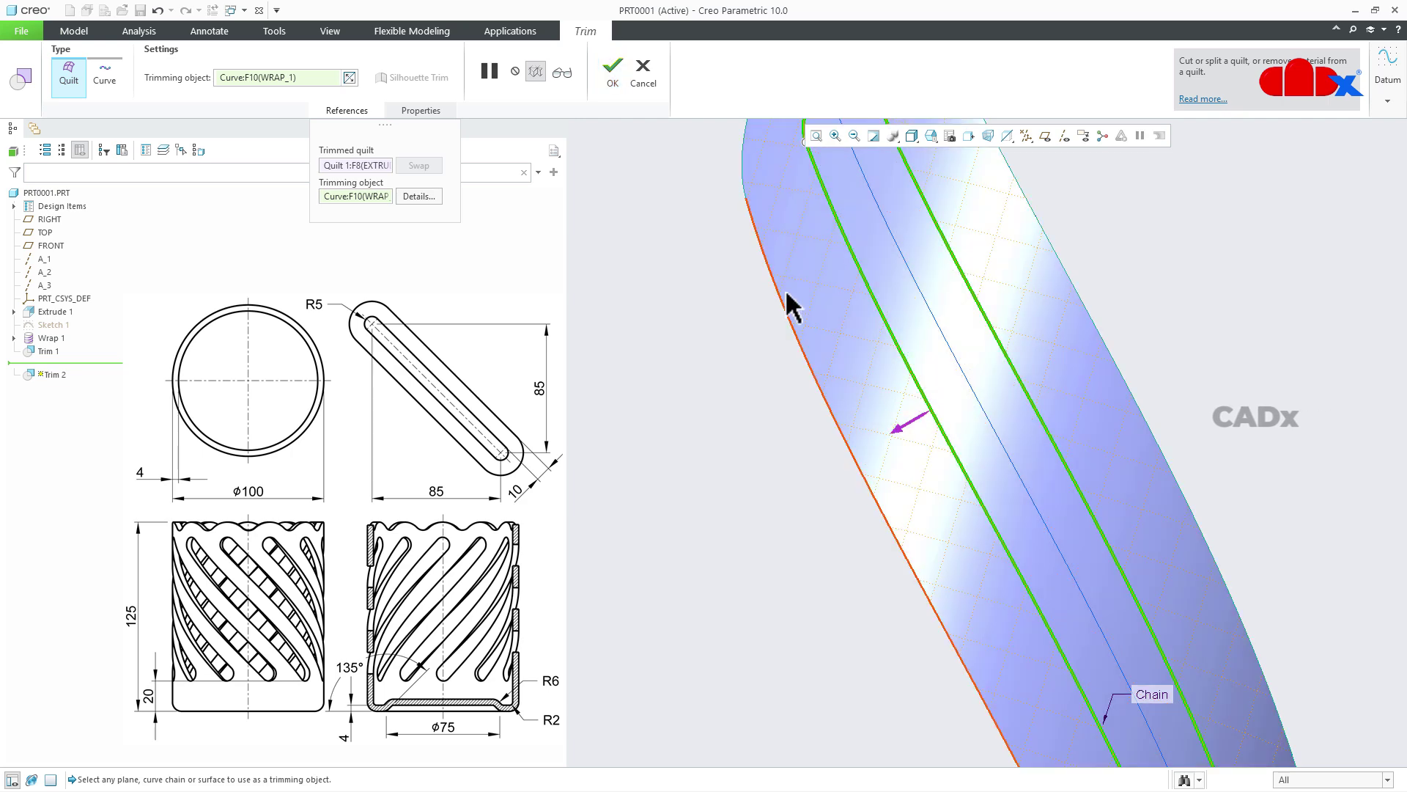
pyautogui.click(612, 71)
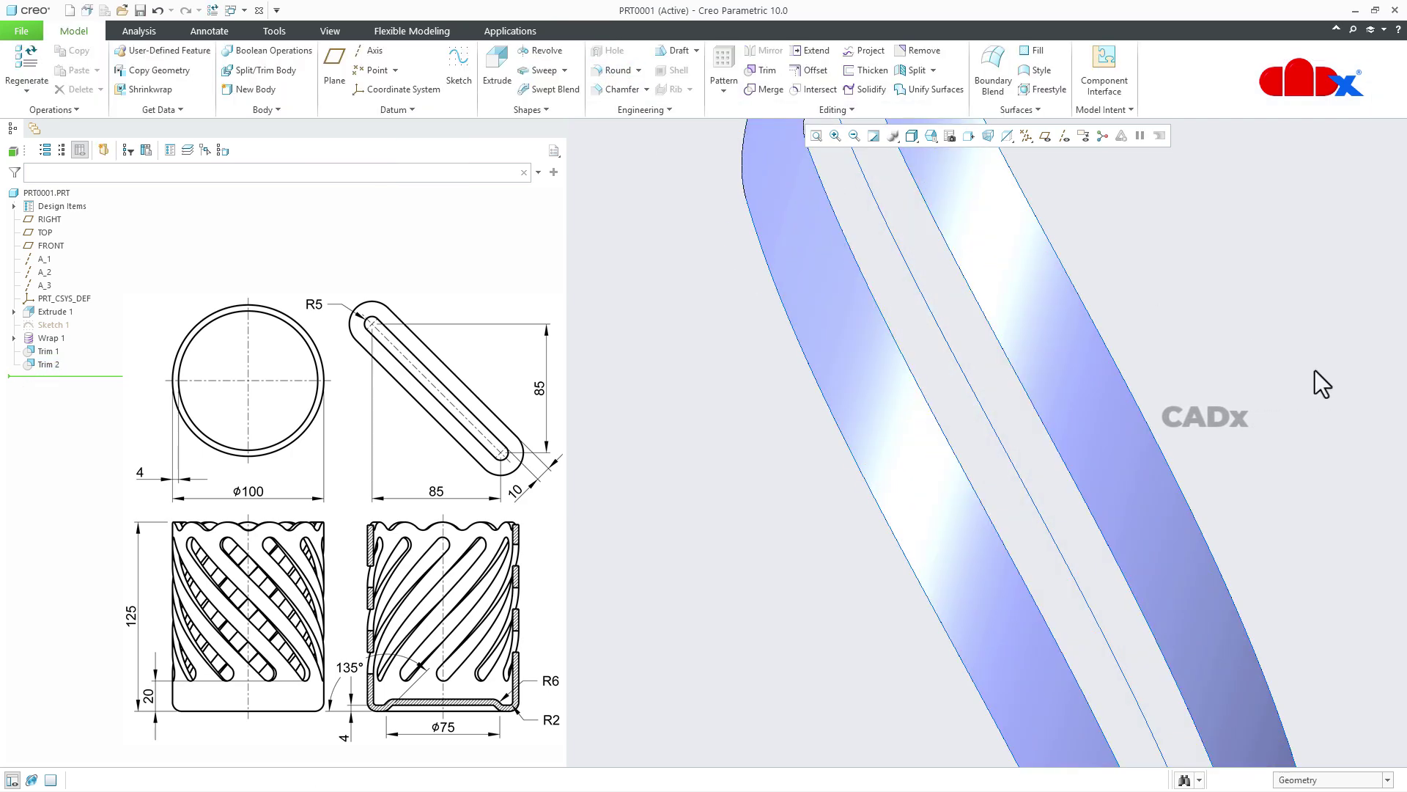
pyautogui.hotkey('ctrl', 'd')
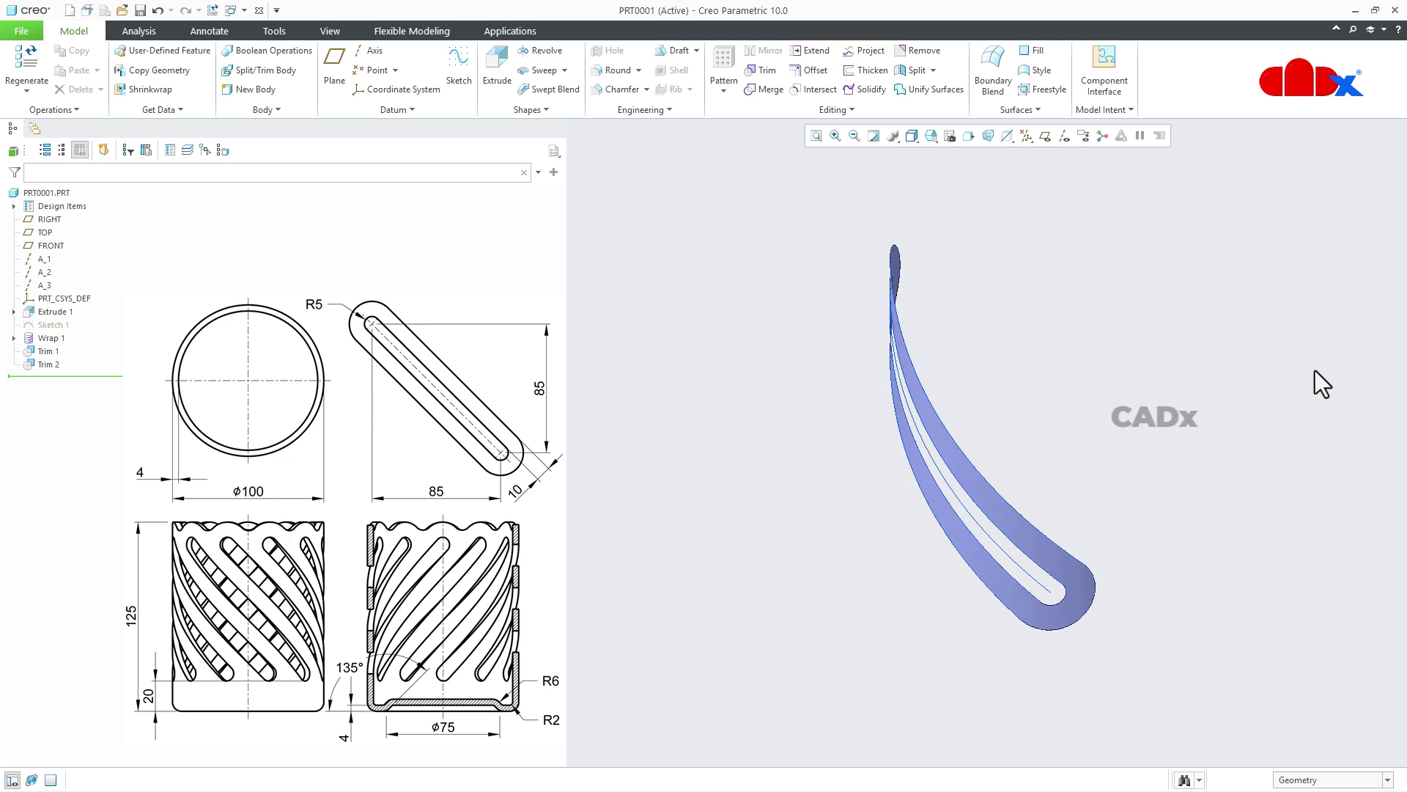
# Thicken the trimmed band quilt into a 4.00-thick solid, flipped to the other side
pyautogui.click(1080, 594)
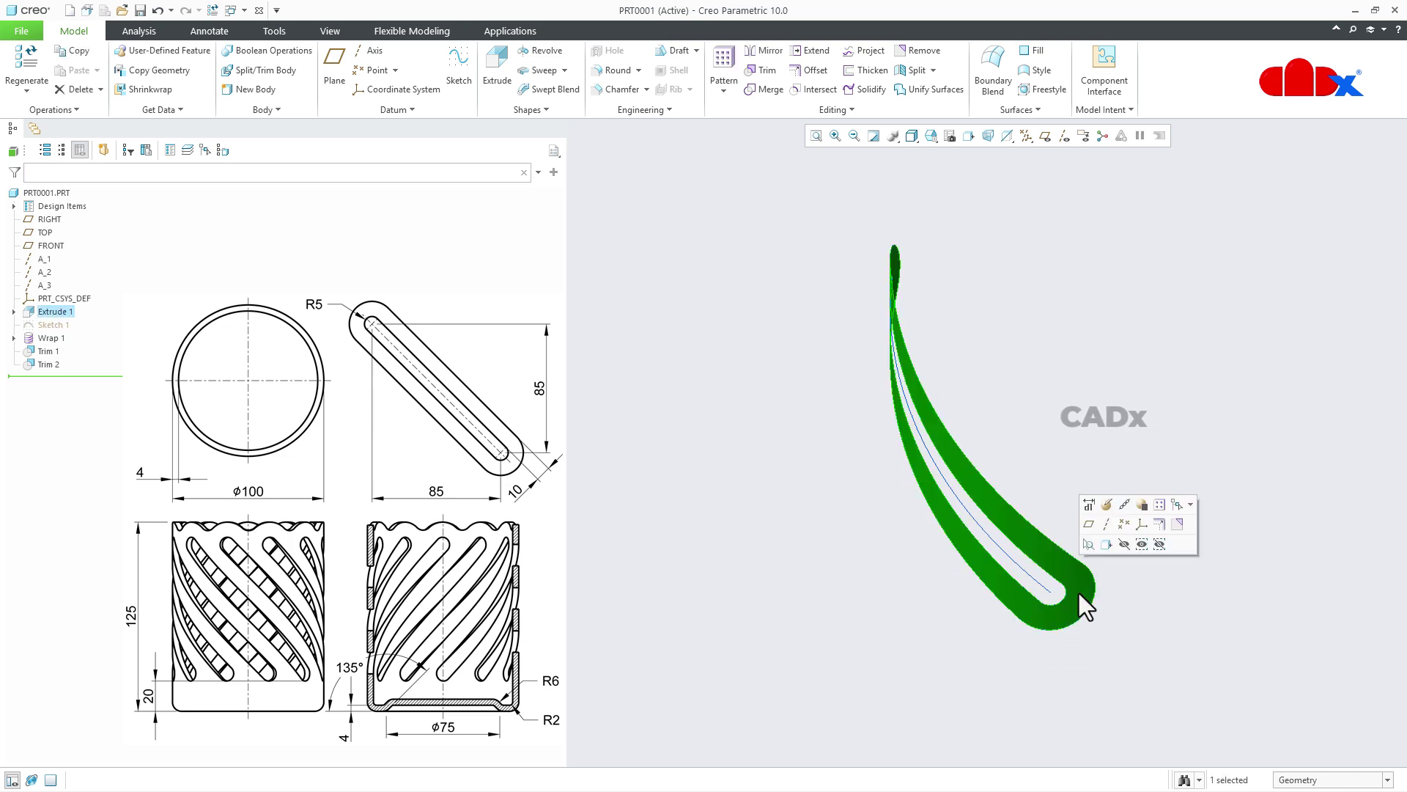
pyautogui.click(854, 72)
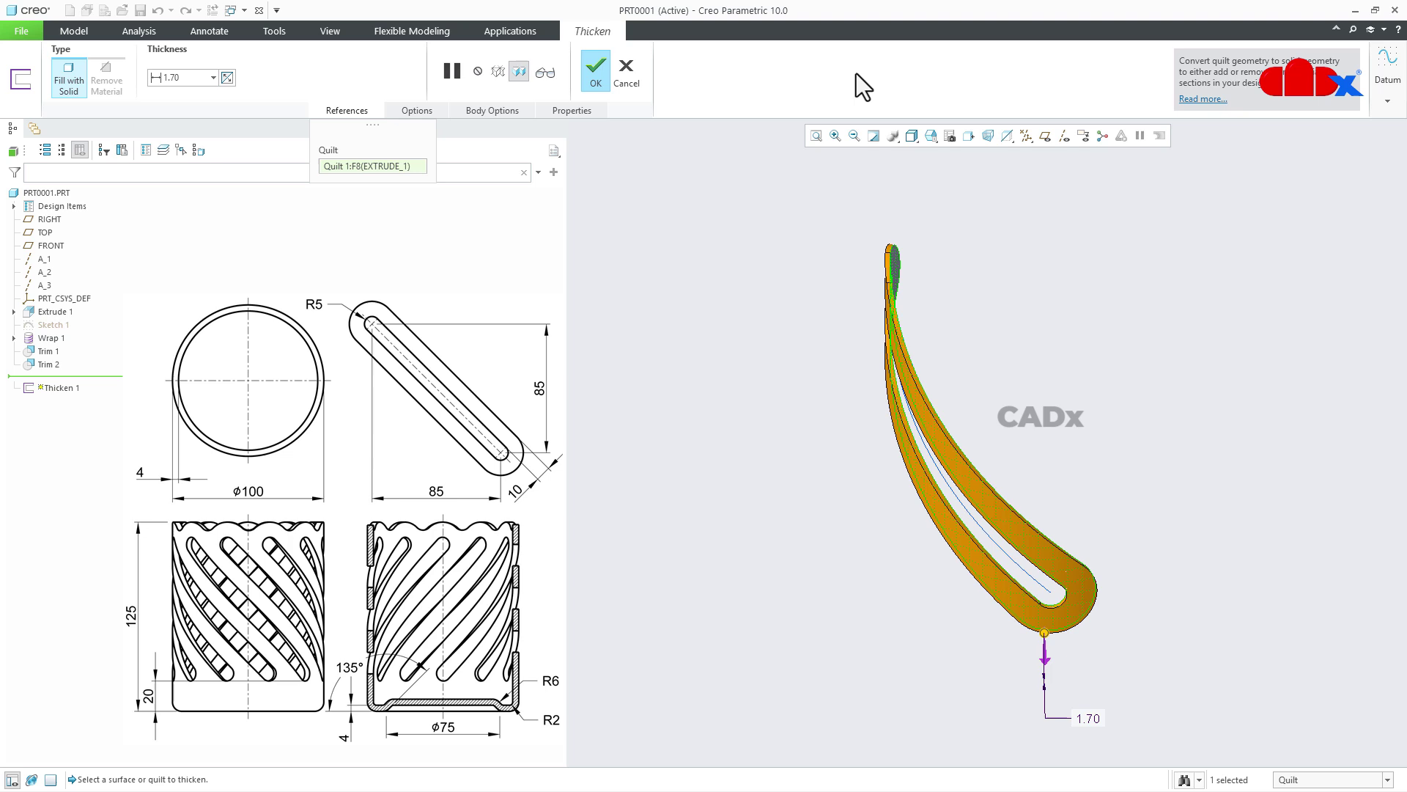
pyautogui.click(1045, 658)
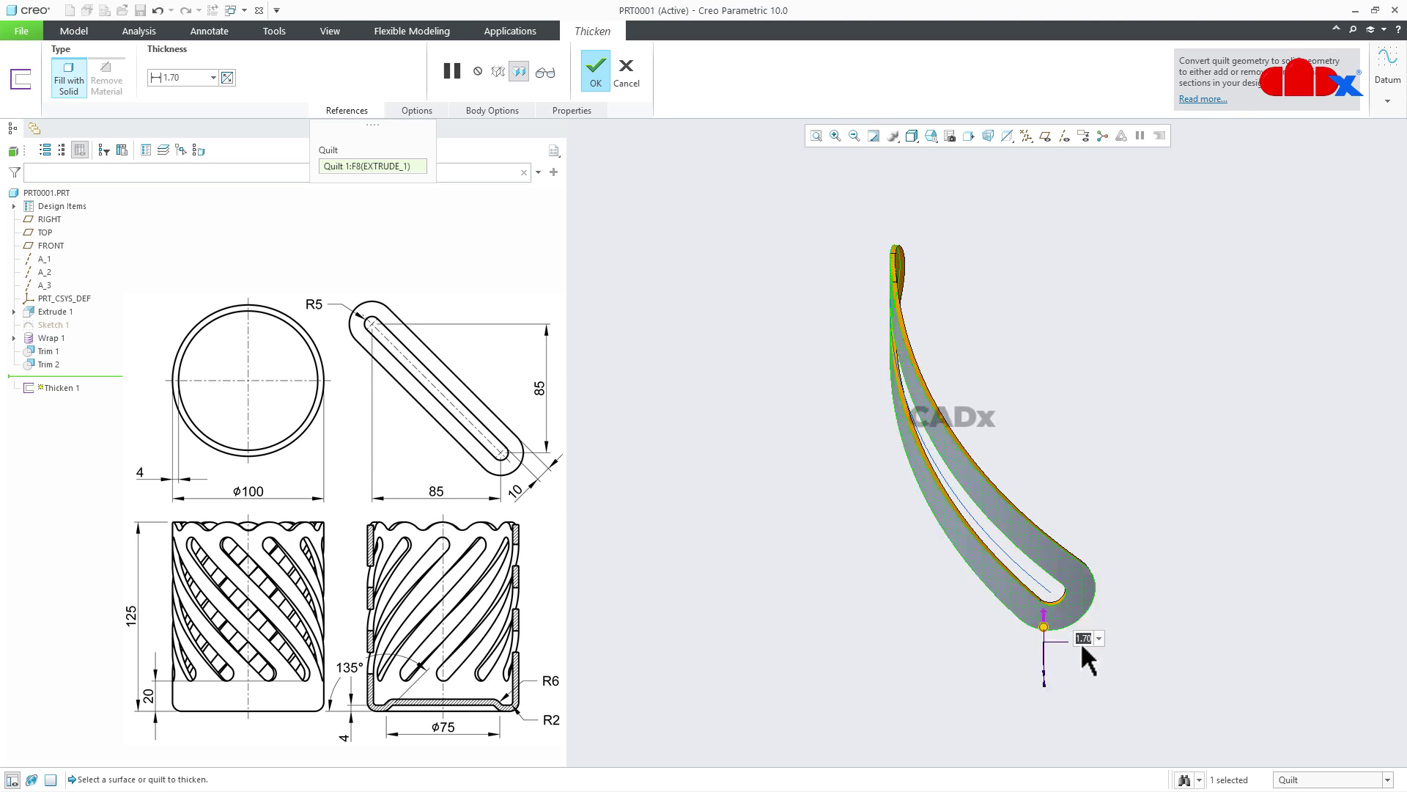
pyautogui.press('Return')
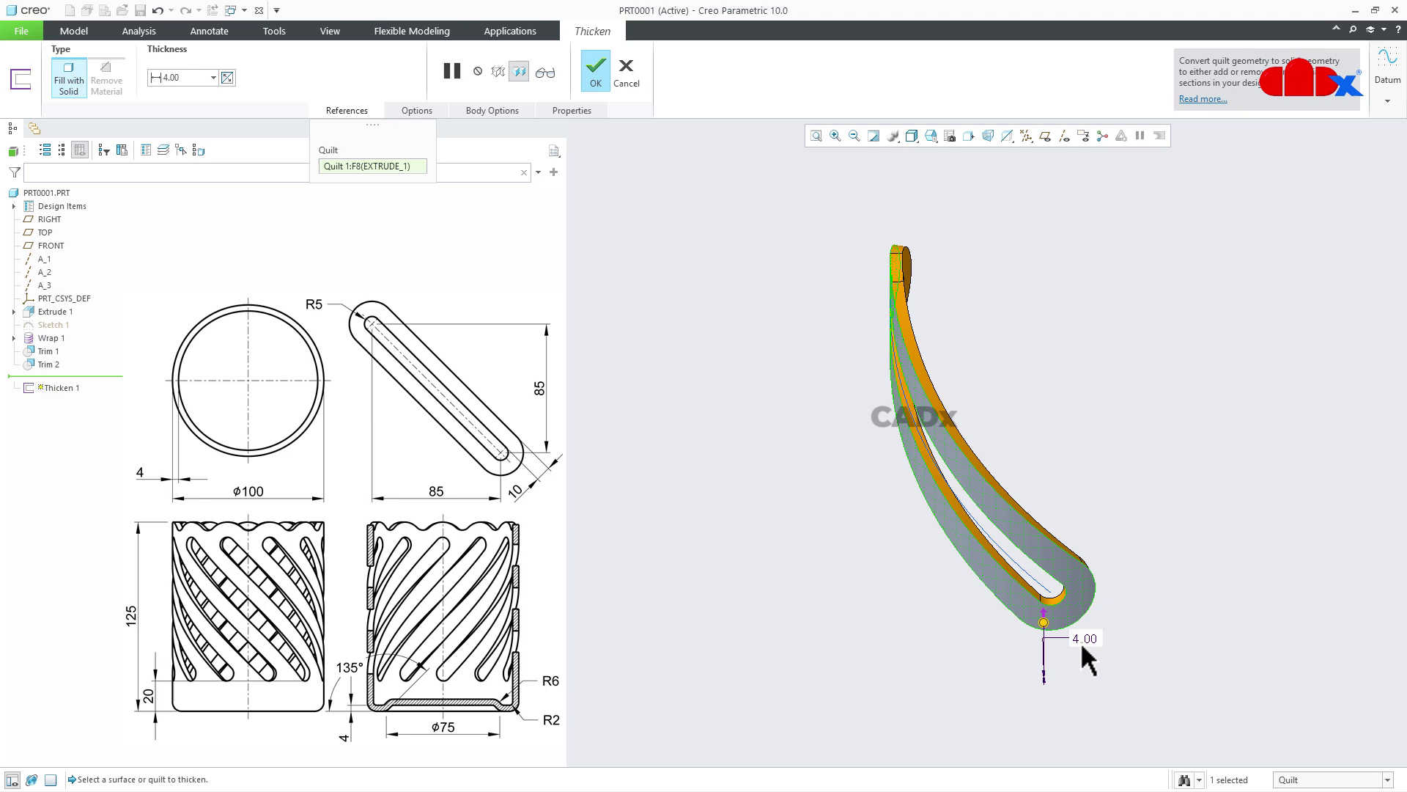
pyautogui.middleClick(1172, 632)
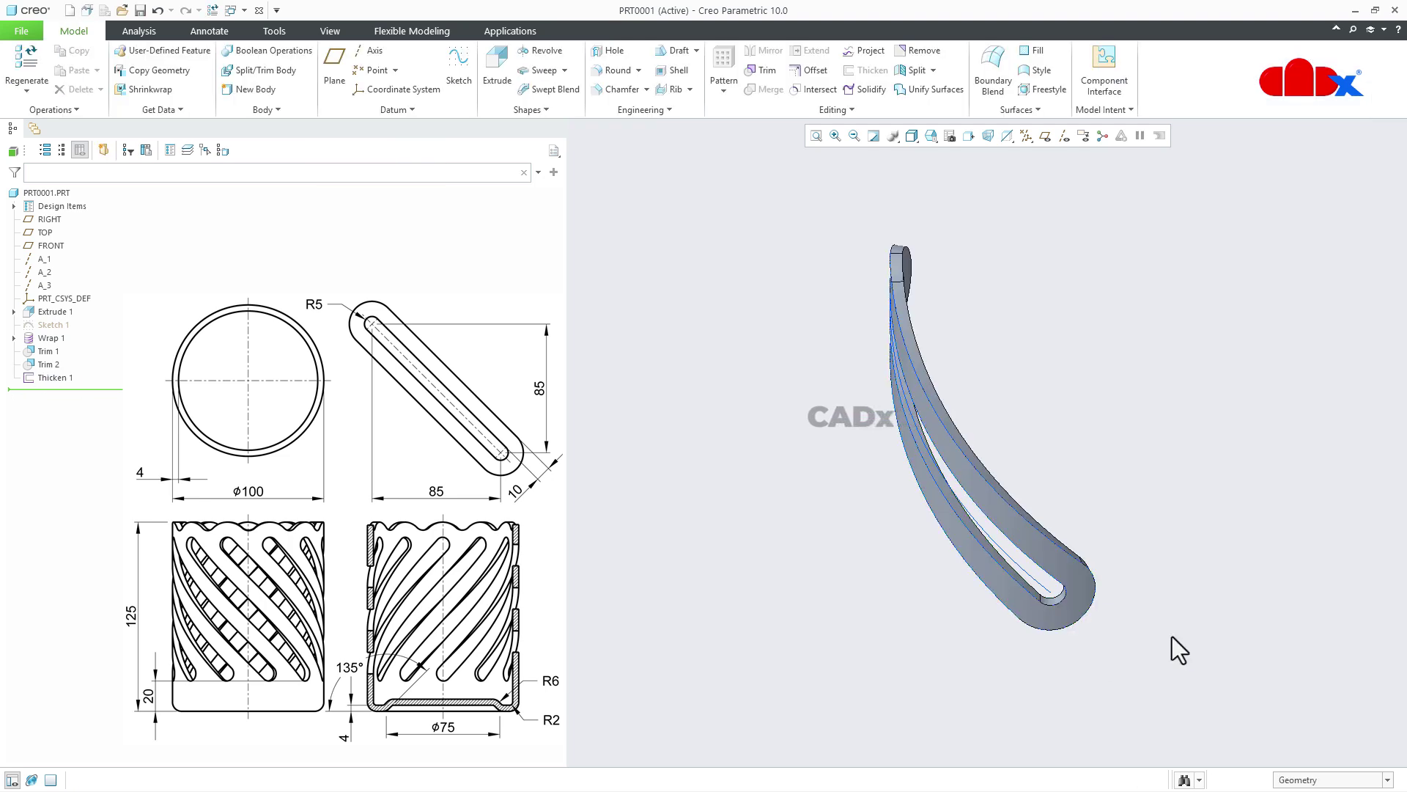
pyautogui.click(43, 339)
# Hide the Wrap 1 curves and select the solid band
pyautogui.click(70, 289)
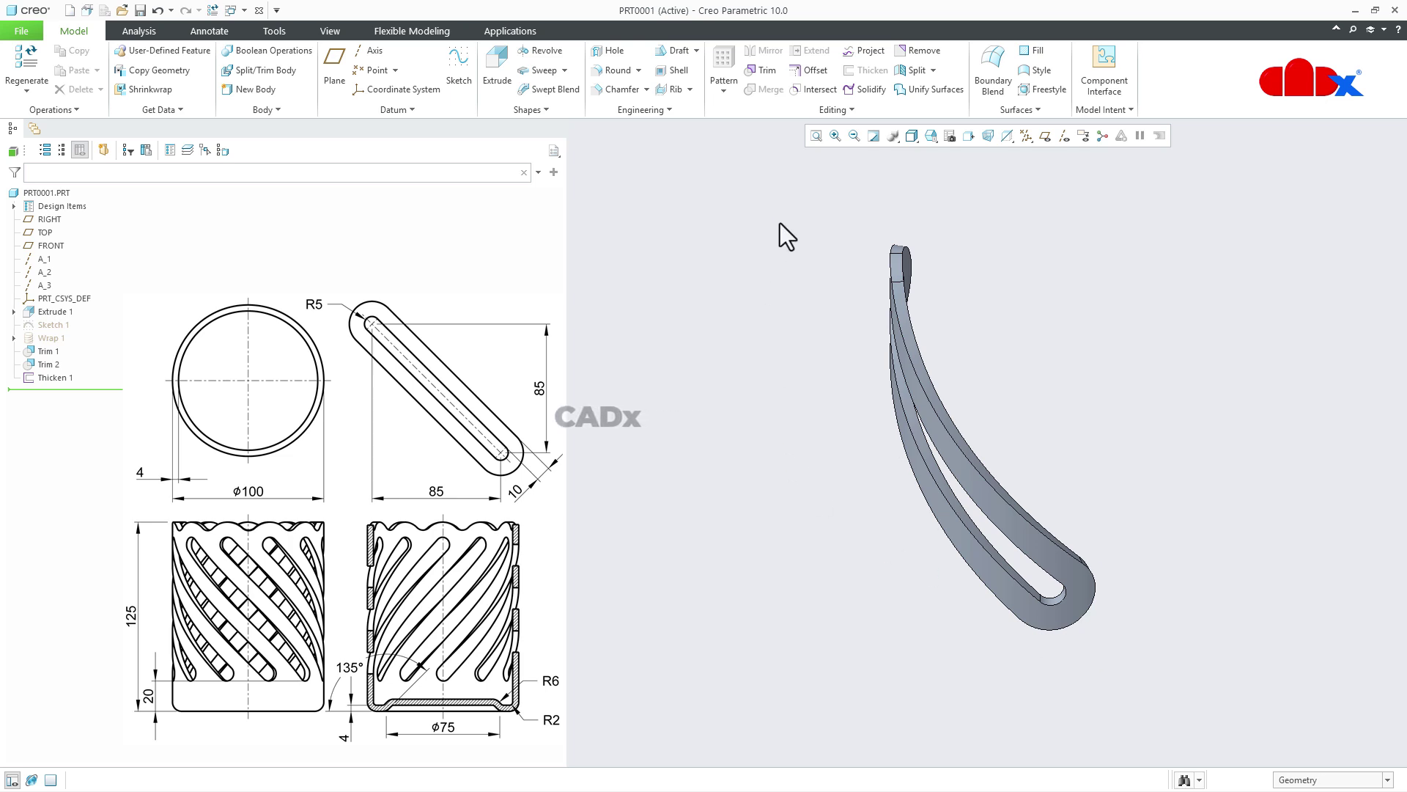
pyautogui.moveTo(779, 223); pyautogui.dragTo(1162, 666)
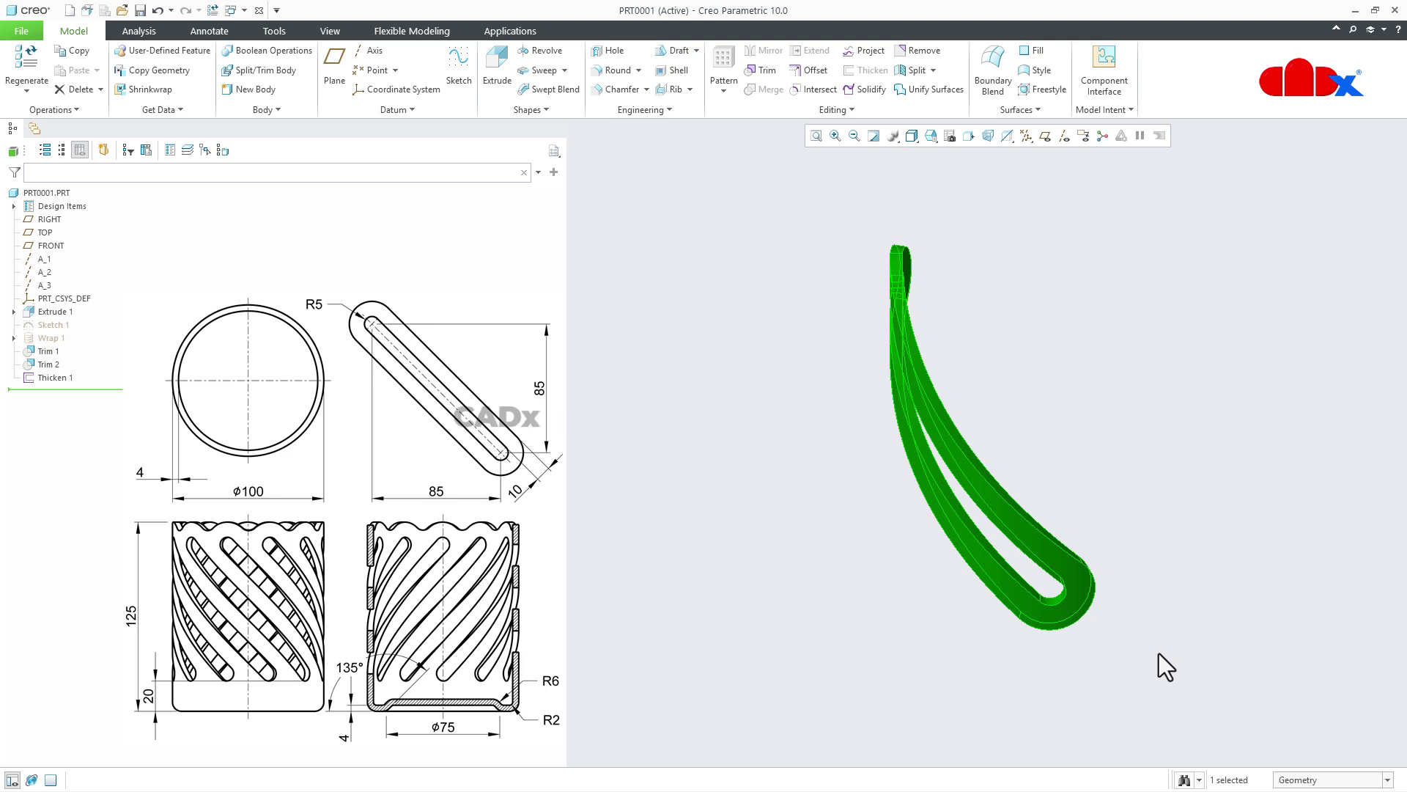
pyautogui.click(1141, 636)
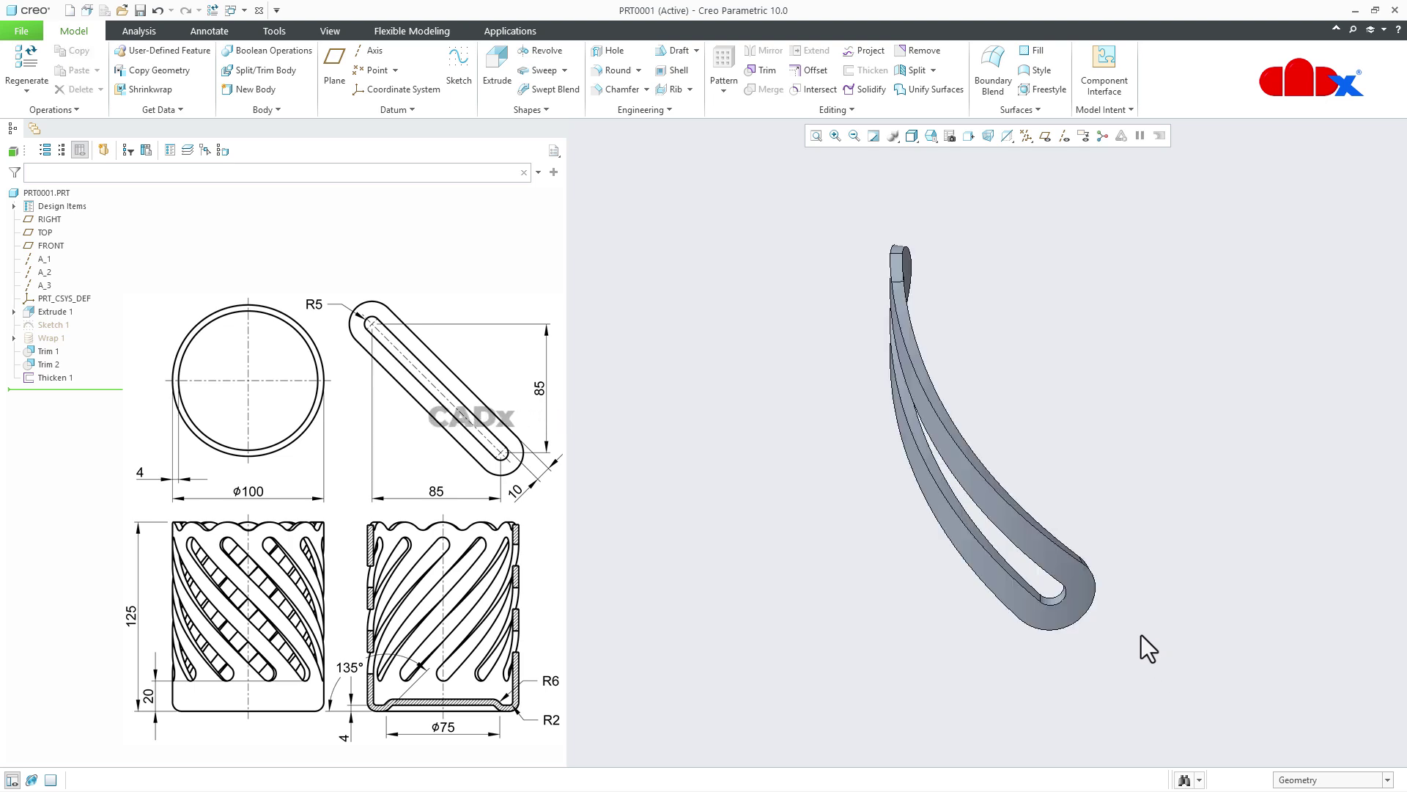
pyautogui.click(1032, 542)
# Inspect the 4-thick looped band from several sides, then box-select it in default view
pyautogui.scroll(-3, 966, 466)
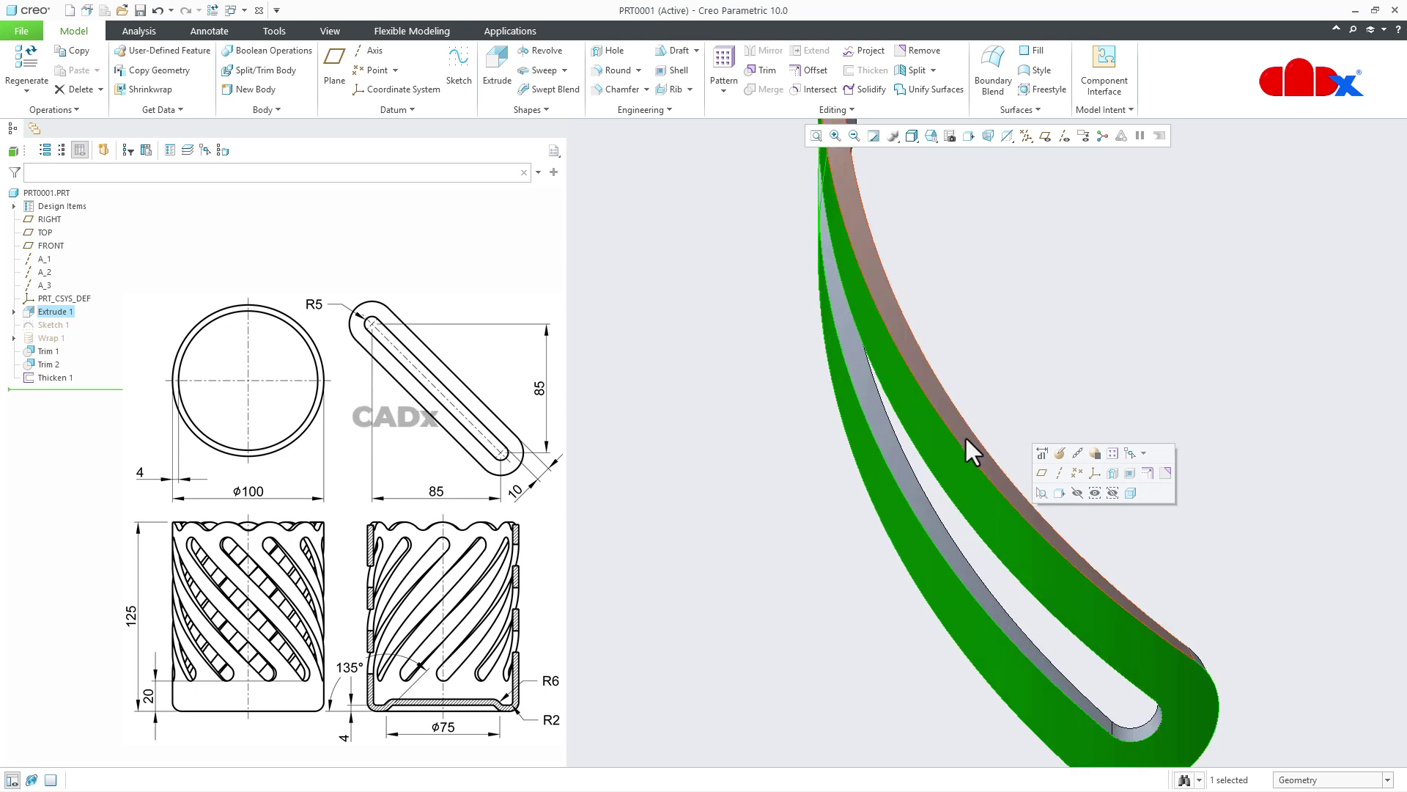
pyautogui.keyDown('ctrl'); pyautogui.click(987, 521); pyautogui.keyUp('ctrl')
pyautogui.scroll(5, 957, 455)
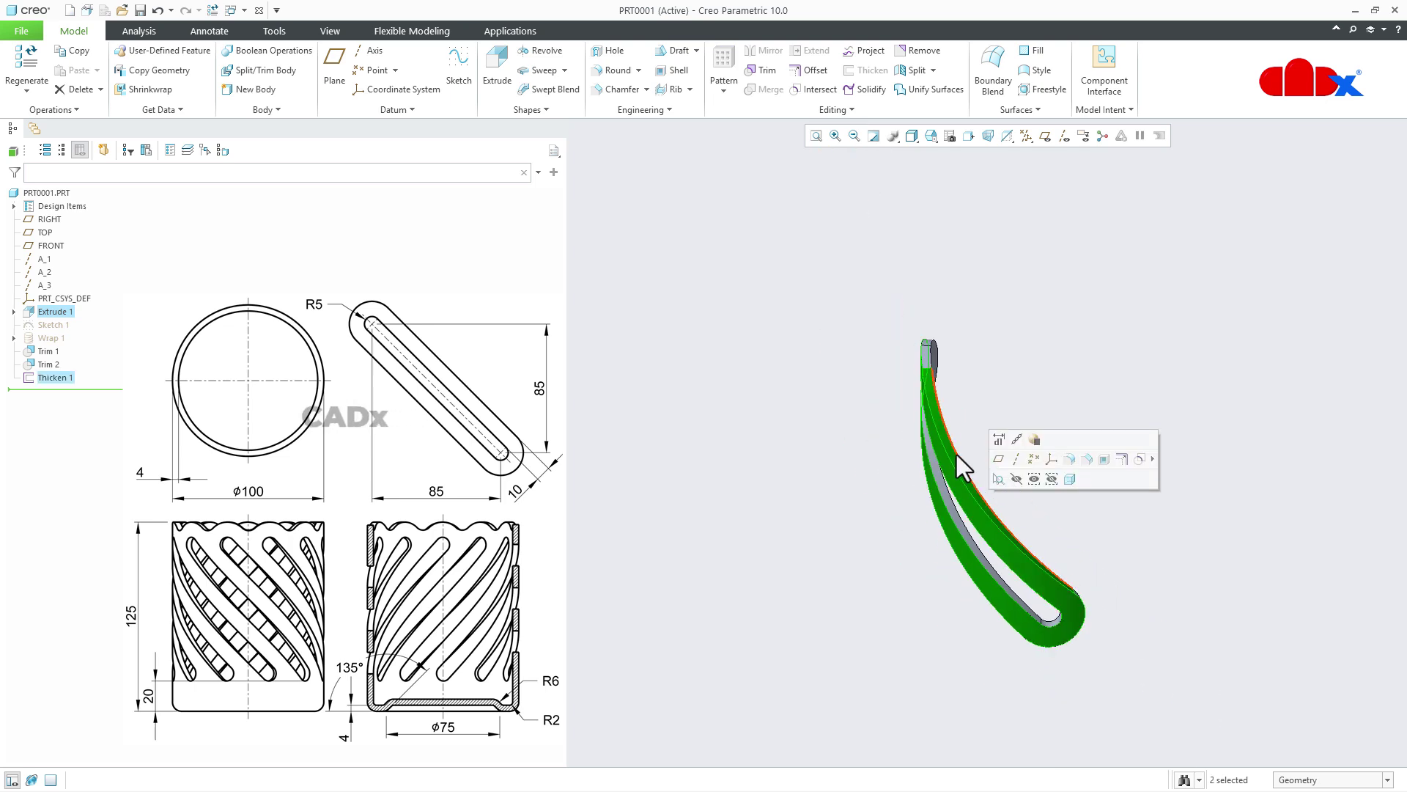
pyautogui.moveTo(956, 455); pyautogui.dragTo(942, 403, button='middle')
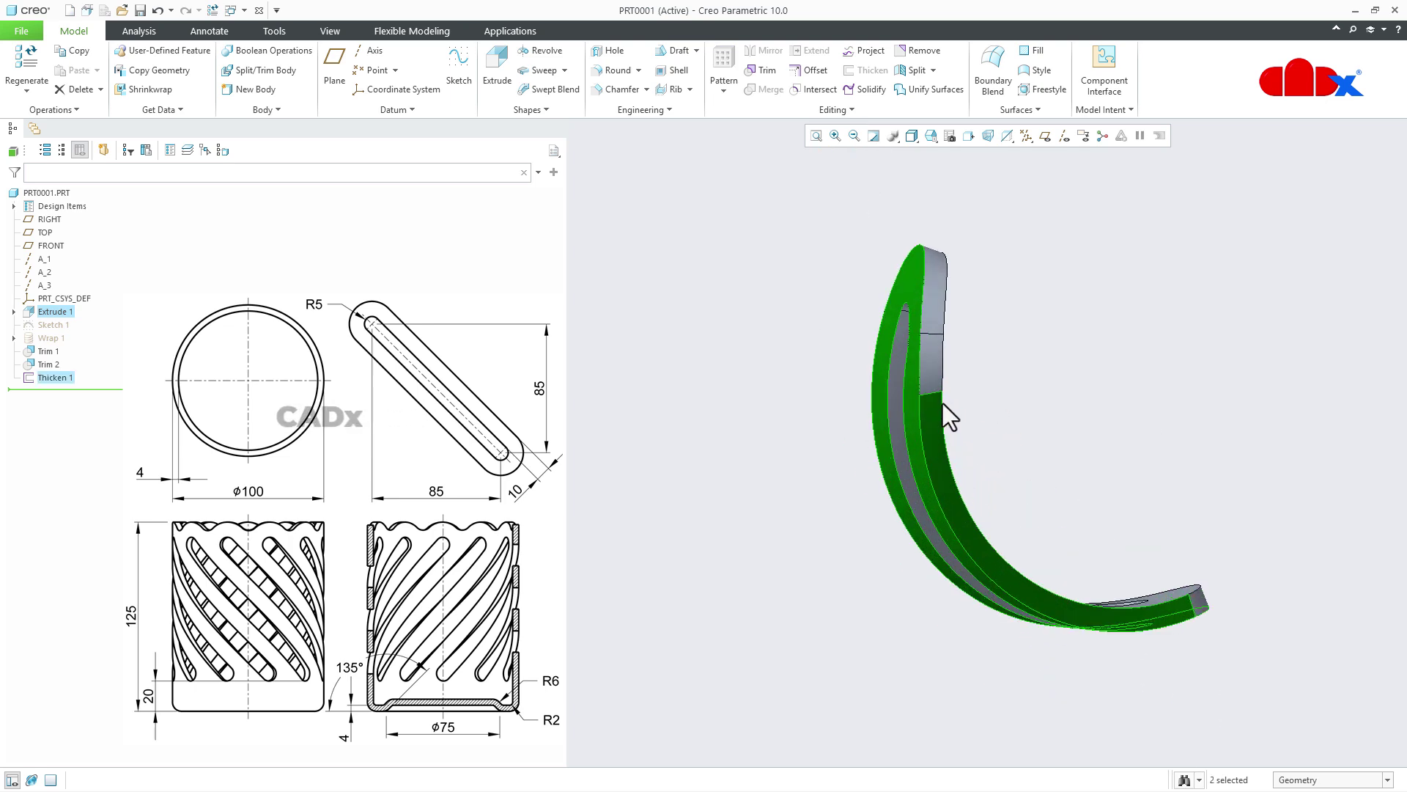
pyautogui.keyDown('ctrl'); pyautogui.click(939, 333); pyautogui.keyUp('ctrl')
pyautogui.moveTo(935, 305); pyautogui.dragTo(1034, 464, button='middle')
pyautogui.click(1120, 471)
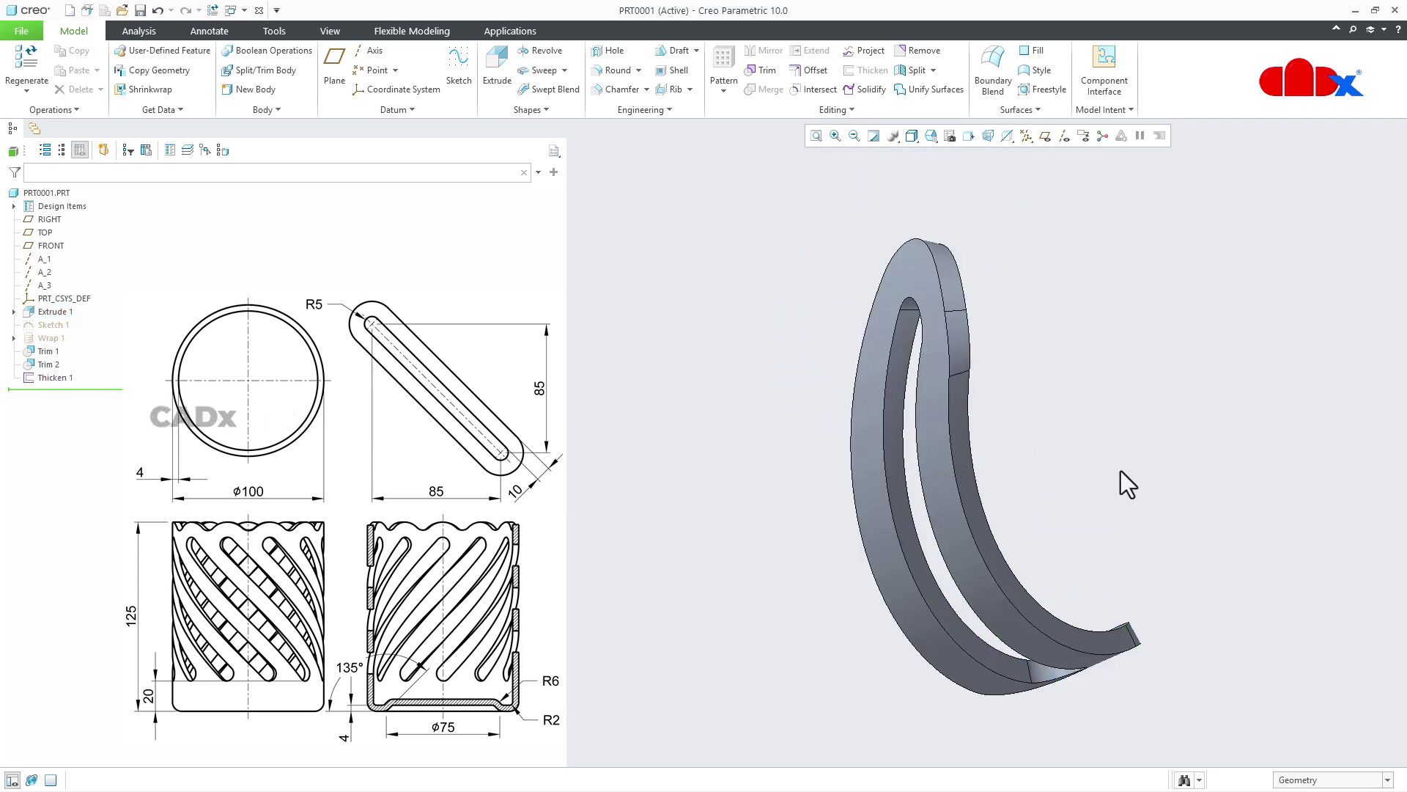
pyautogui.hotkey('ctrl', 'd')
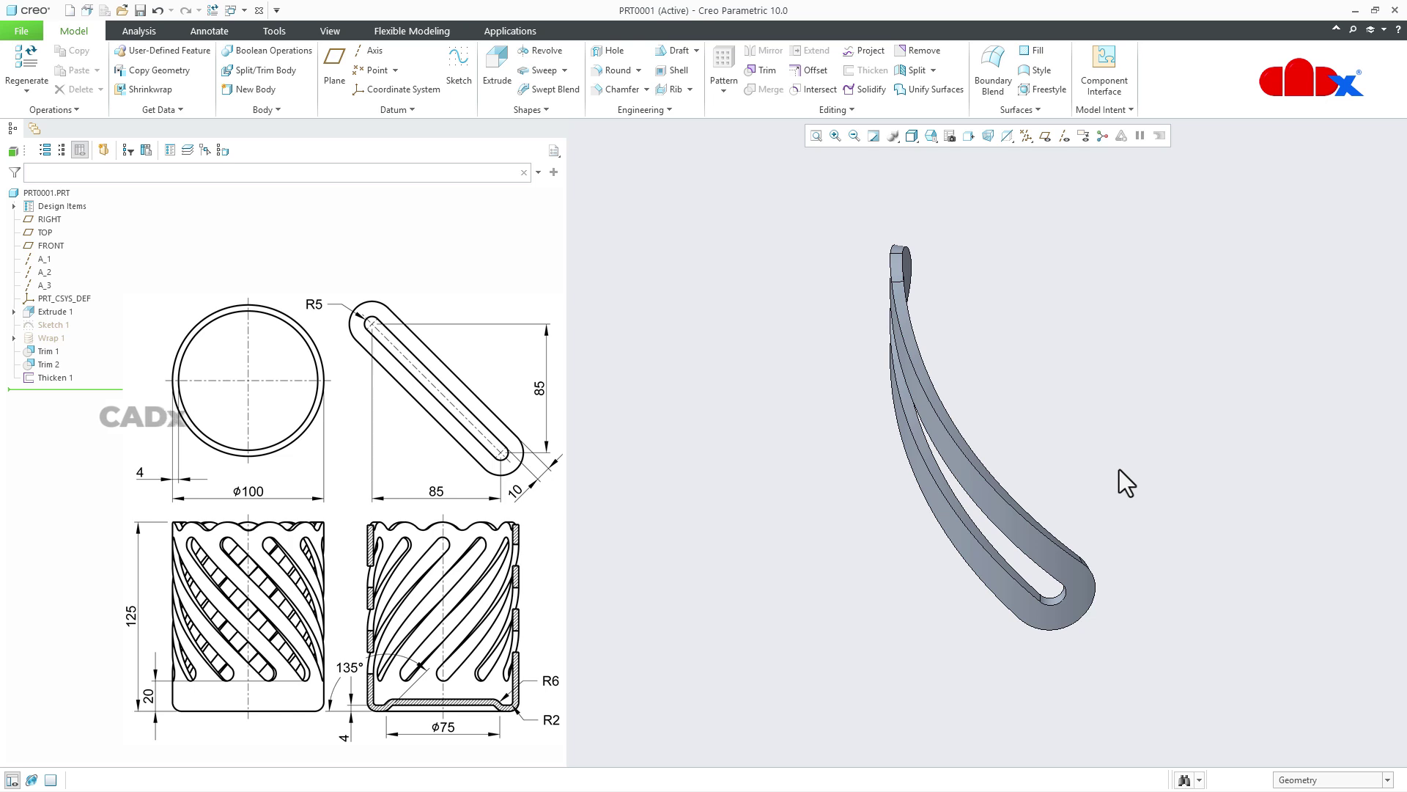
pyautogui.moveTo(799, 214); pyautogui.dragTo(1155, 679)
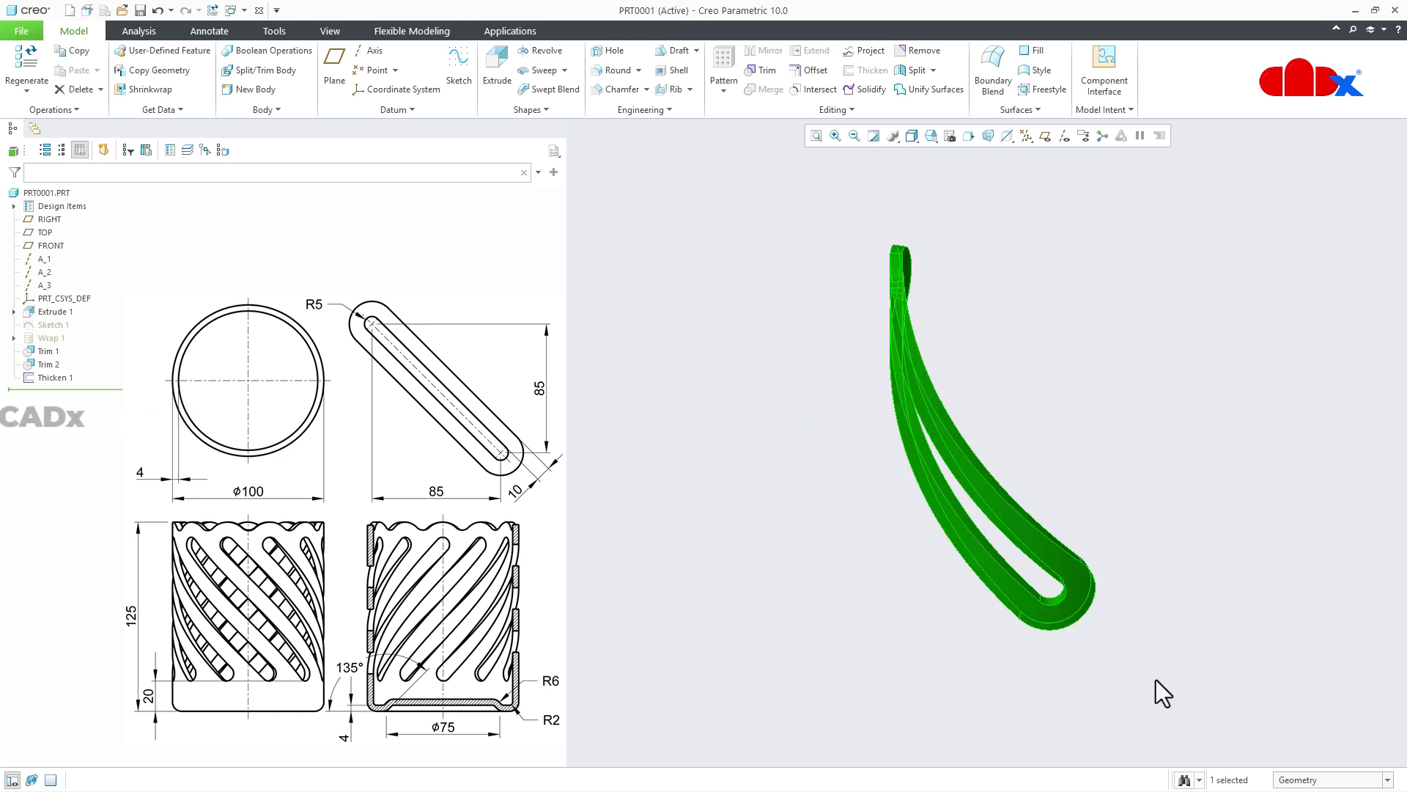
# Turn on datum axis display, cancelling the geometry pattern without adding it
pyautogui.click(724, 91)
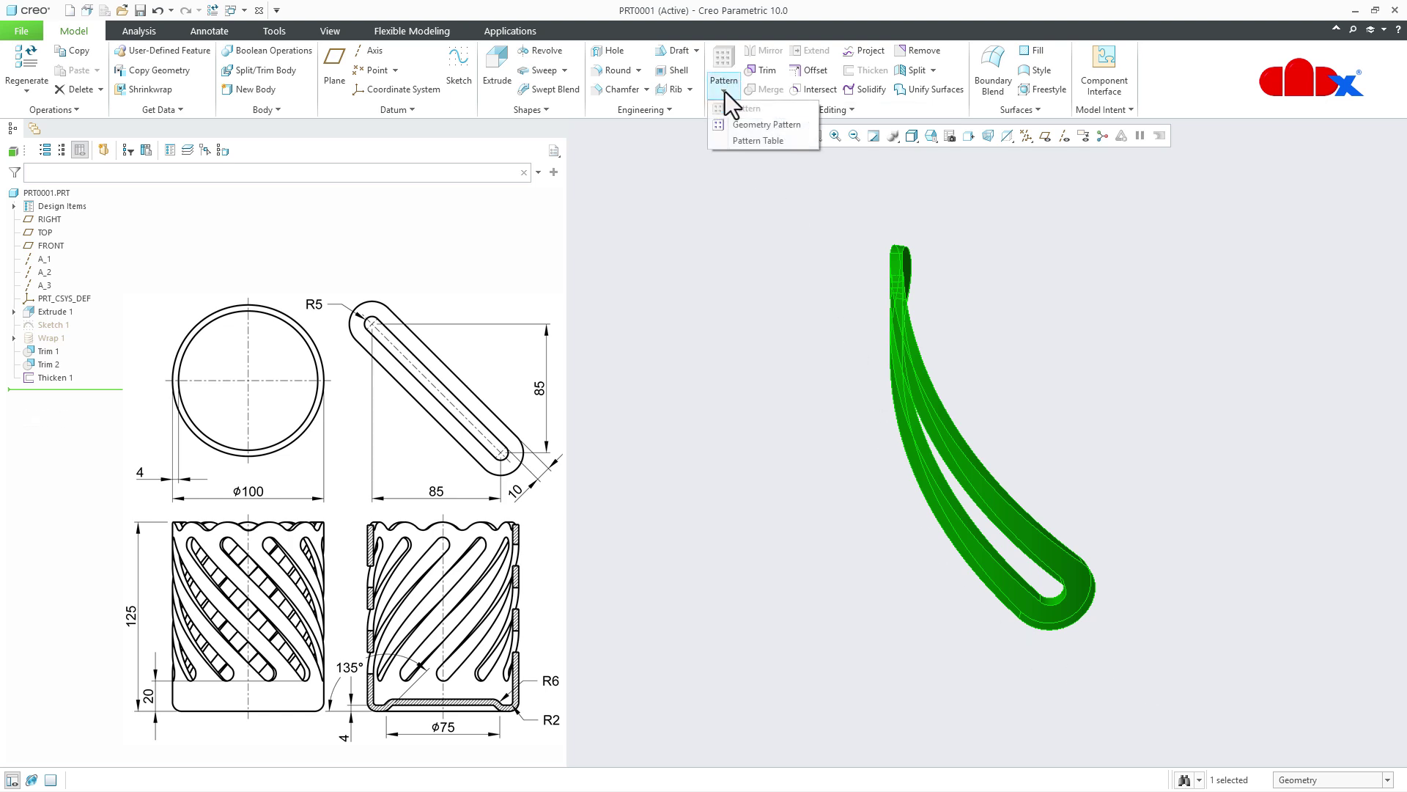
pyautogui.click(766, 124)
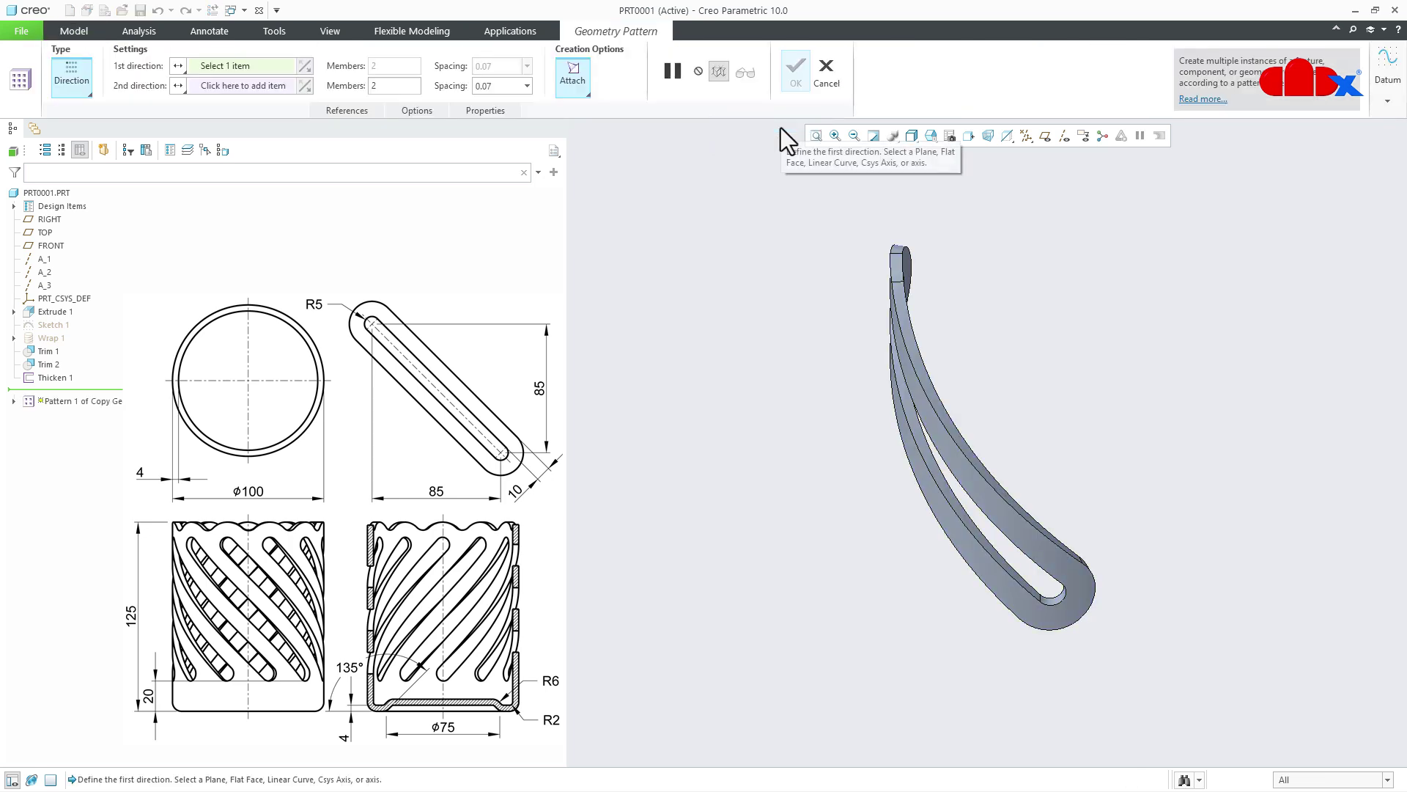
pyautogui.click(1062, 137)
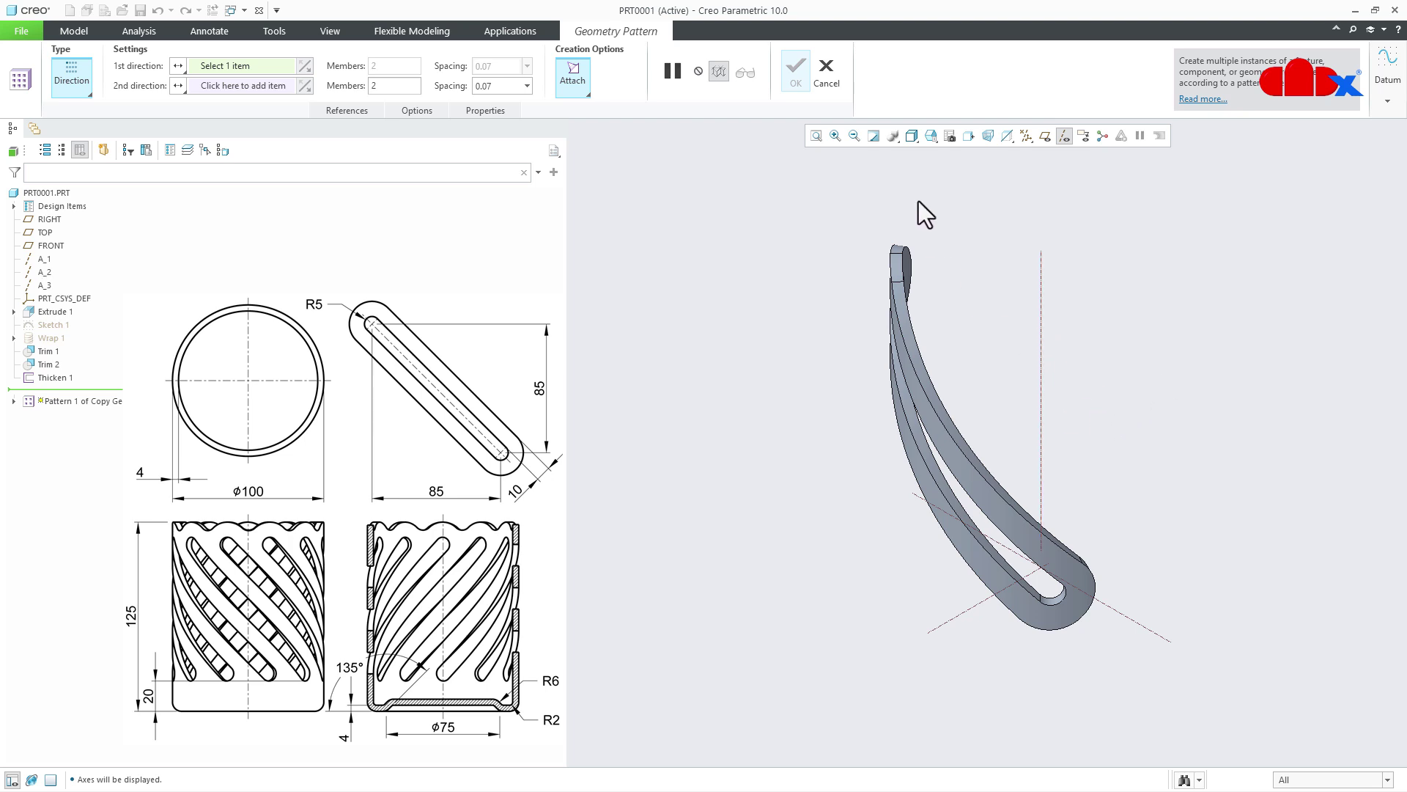
pyautogui.click(826, 72)
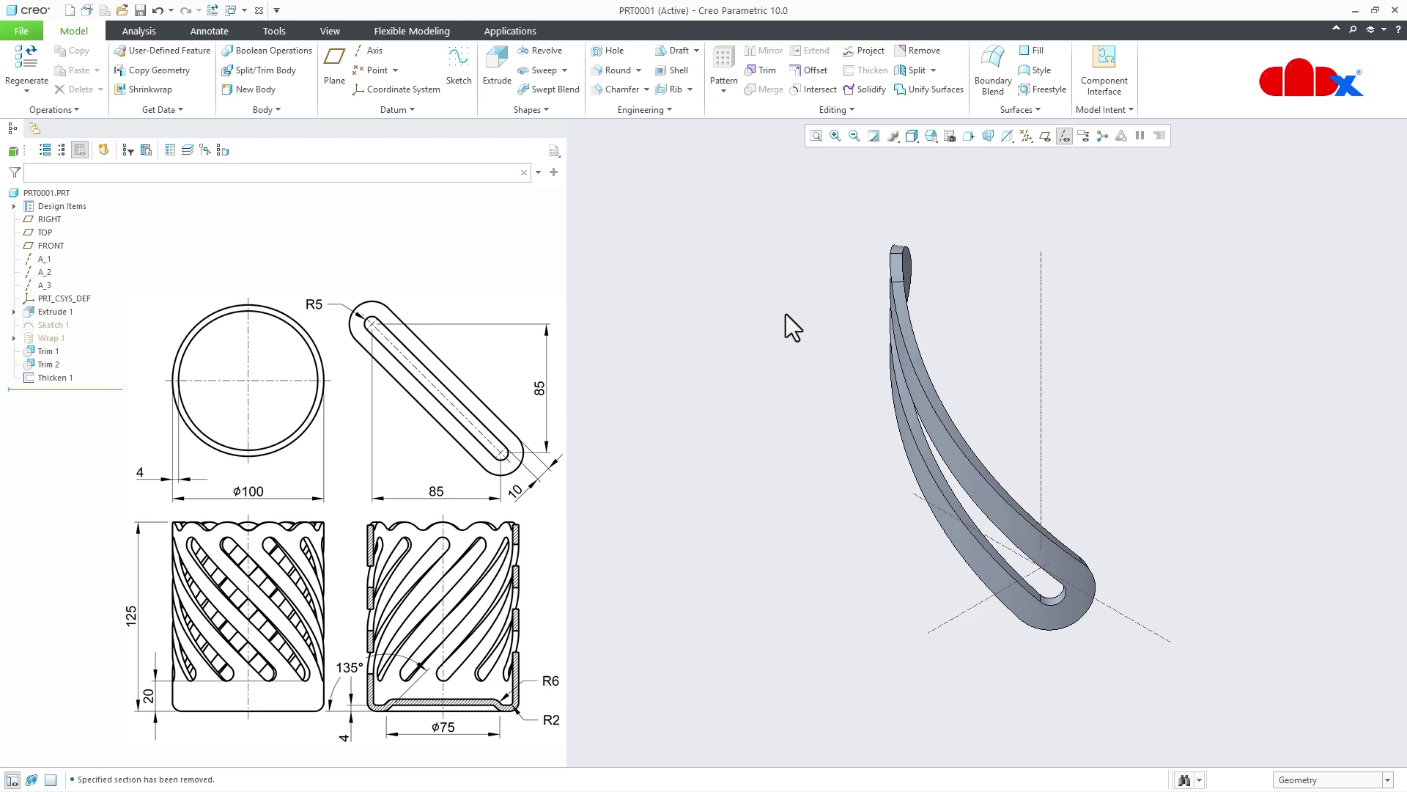
pyautogui.click(44, 219)
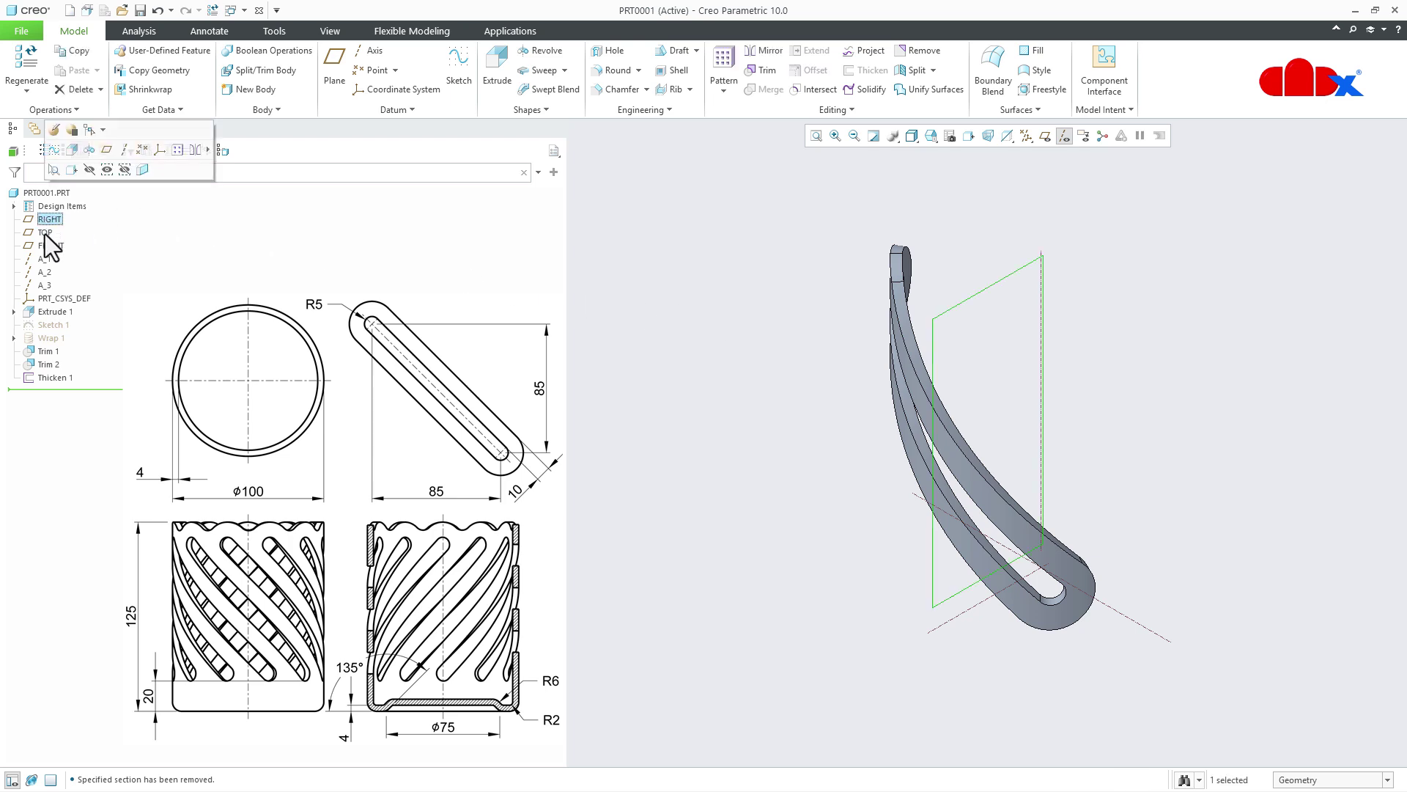
pyautogui.keyDown('ctrl'); pyautogui.click(45, 233); pyautogui.keyUp('ctrl')
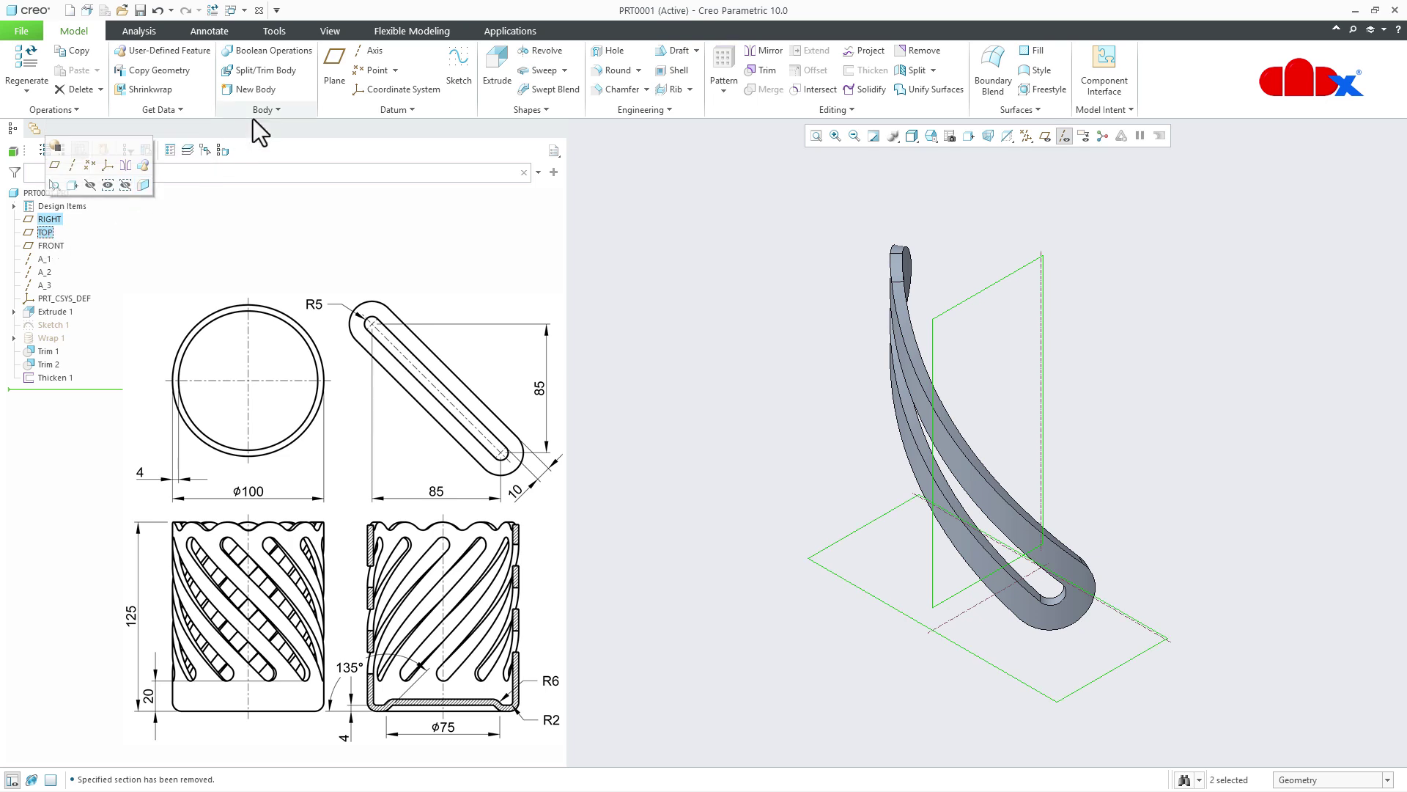
pyautogui.click(565, 281)
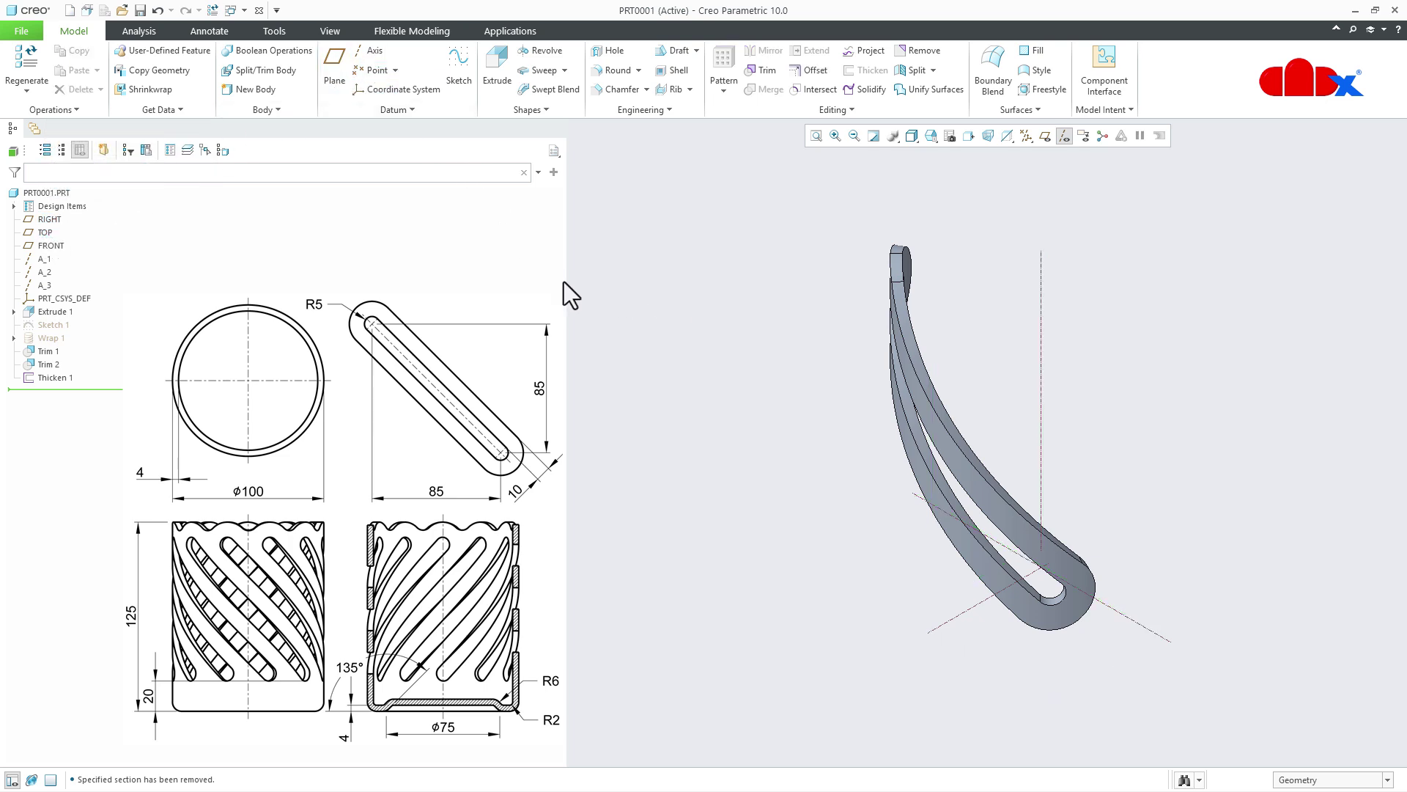
pyautogui.click(48, 219)
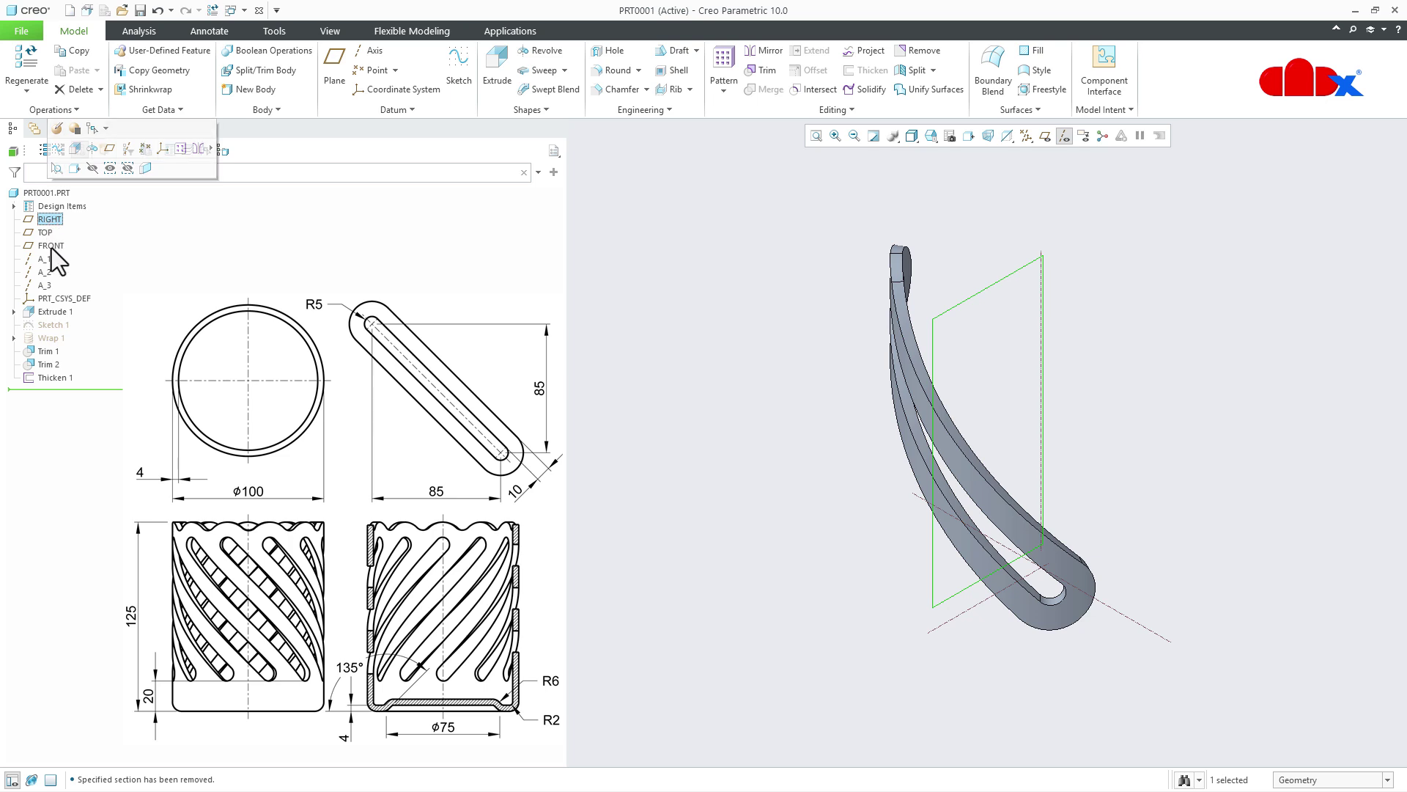
pyautogui.keyDown('ctrl'); pyautogui.click(50, 245); pyautogui.keyUp('ctrl')
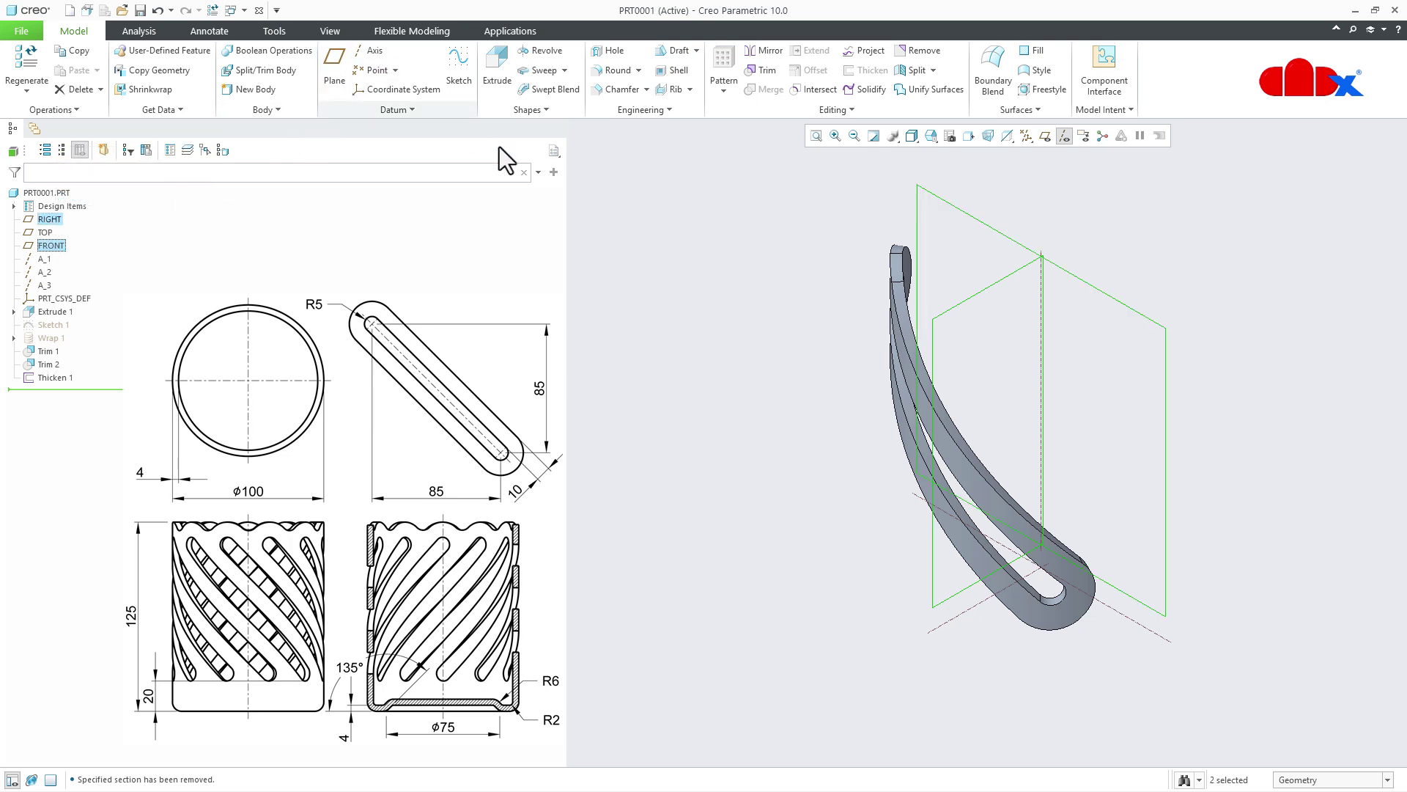
pyautogui.click(612, 229)
pyautogui.click(44, 232)
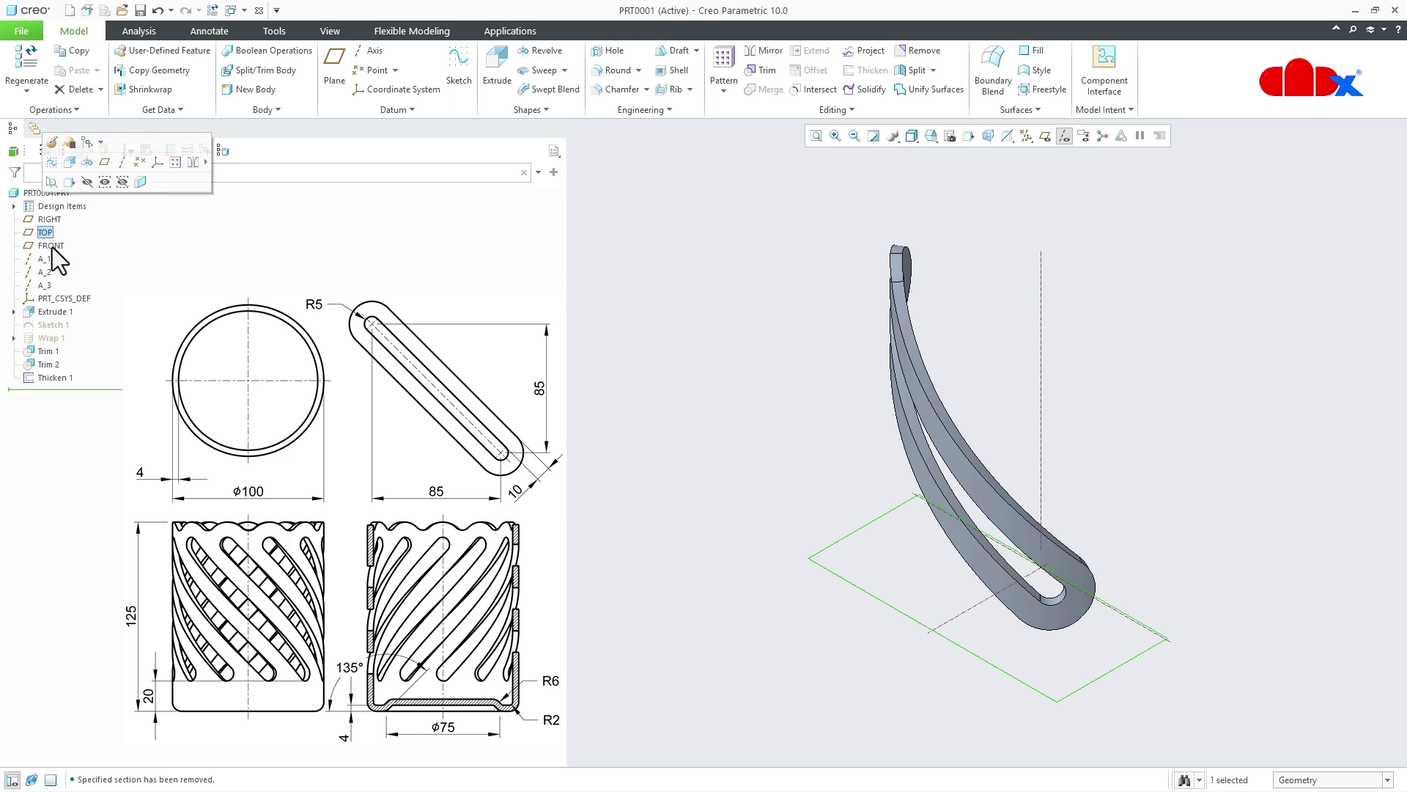
pyautogui.keyDown('ctrl'); pyautogui.click(46, 244); pyautogui.keyUp('ctrl')
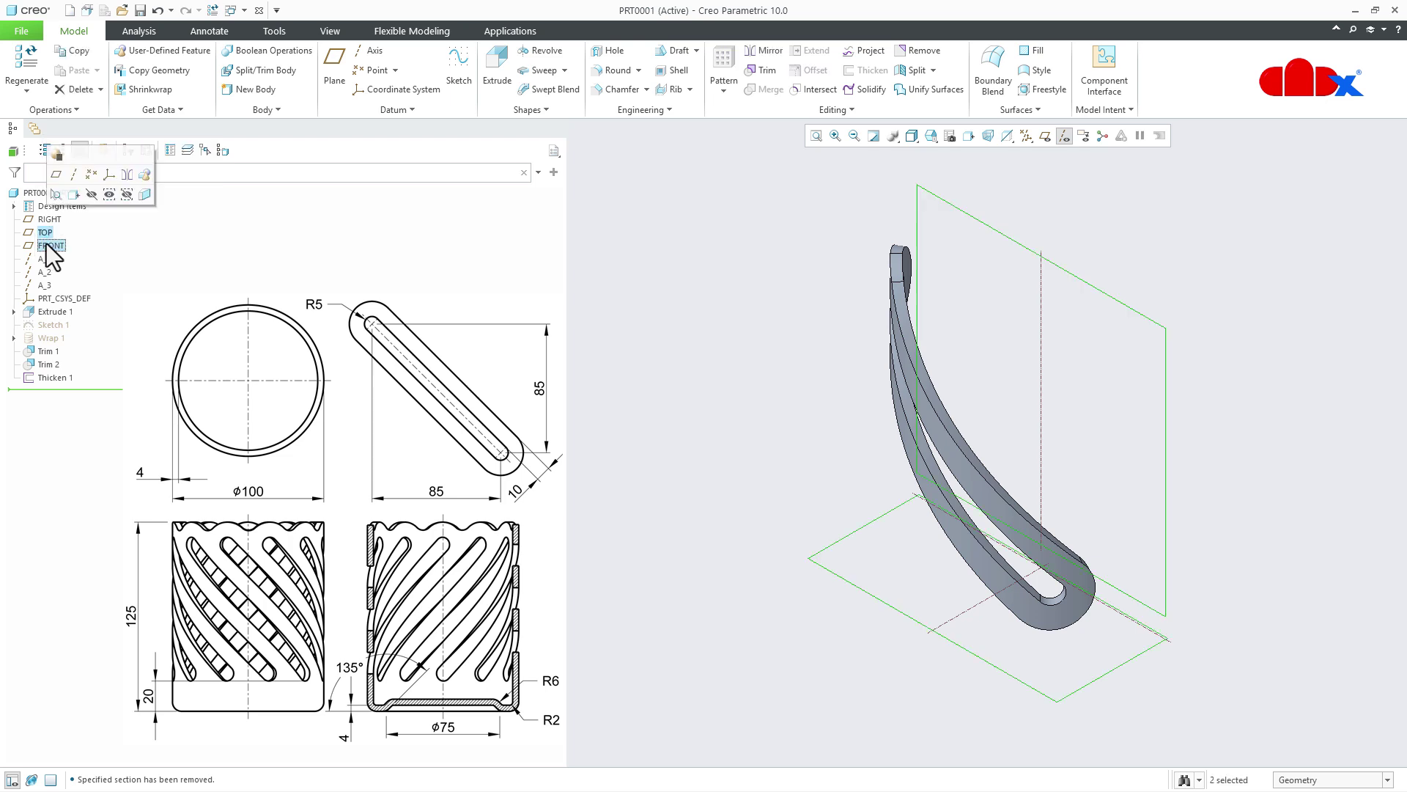
pyautogui.click(672, 292)
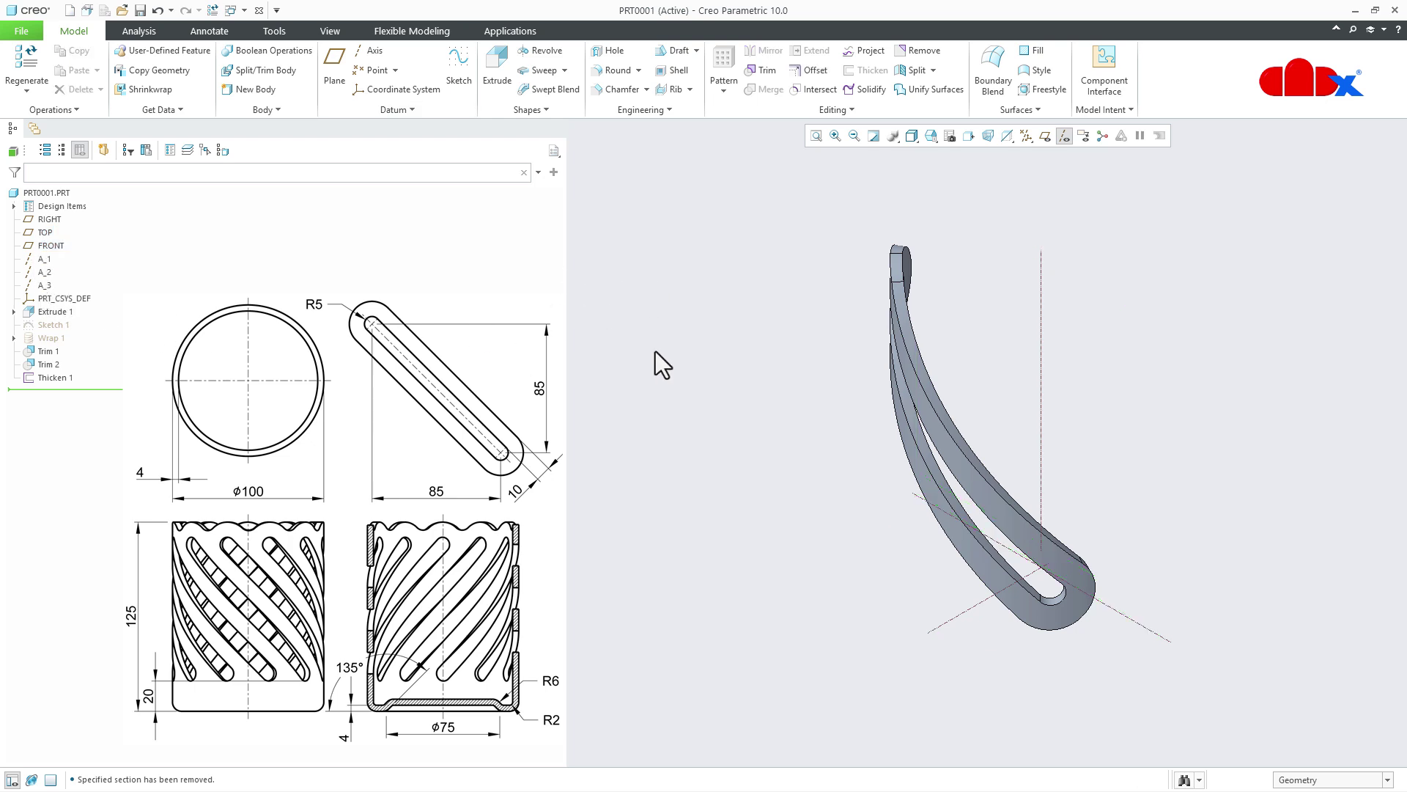
# Set up an axis geometry pattern of the strip on A_2: 360° extent, 11 members, radial distance 0
pyautogui.moveTo(747, 217); pyautogui.dragTo(1110, 679)
pyautogui.click(719, 94)
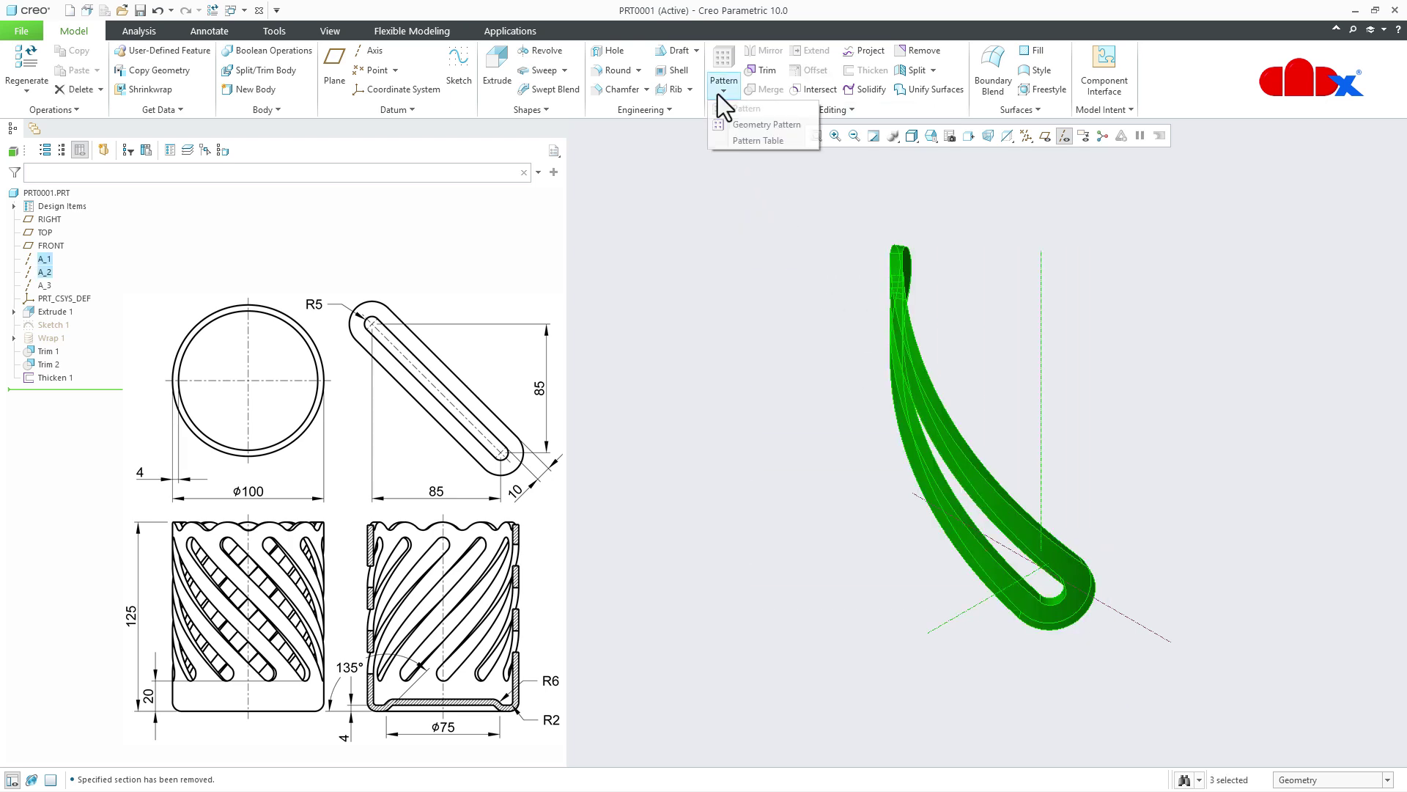
pyautogui.click(737, 125)
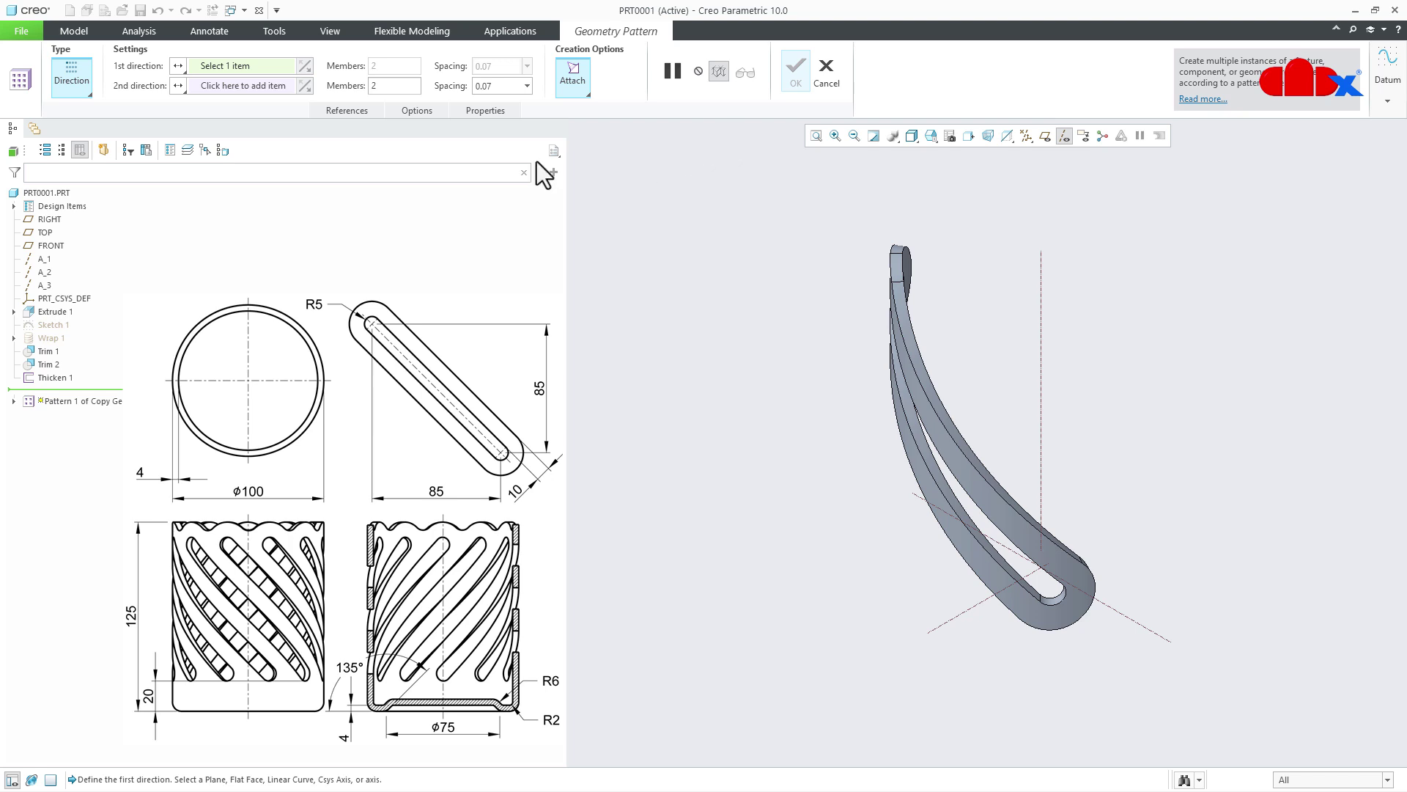
pyautogui.click(60, 88)
pyautogui.click(81, 138)
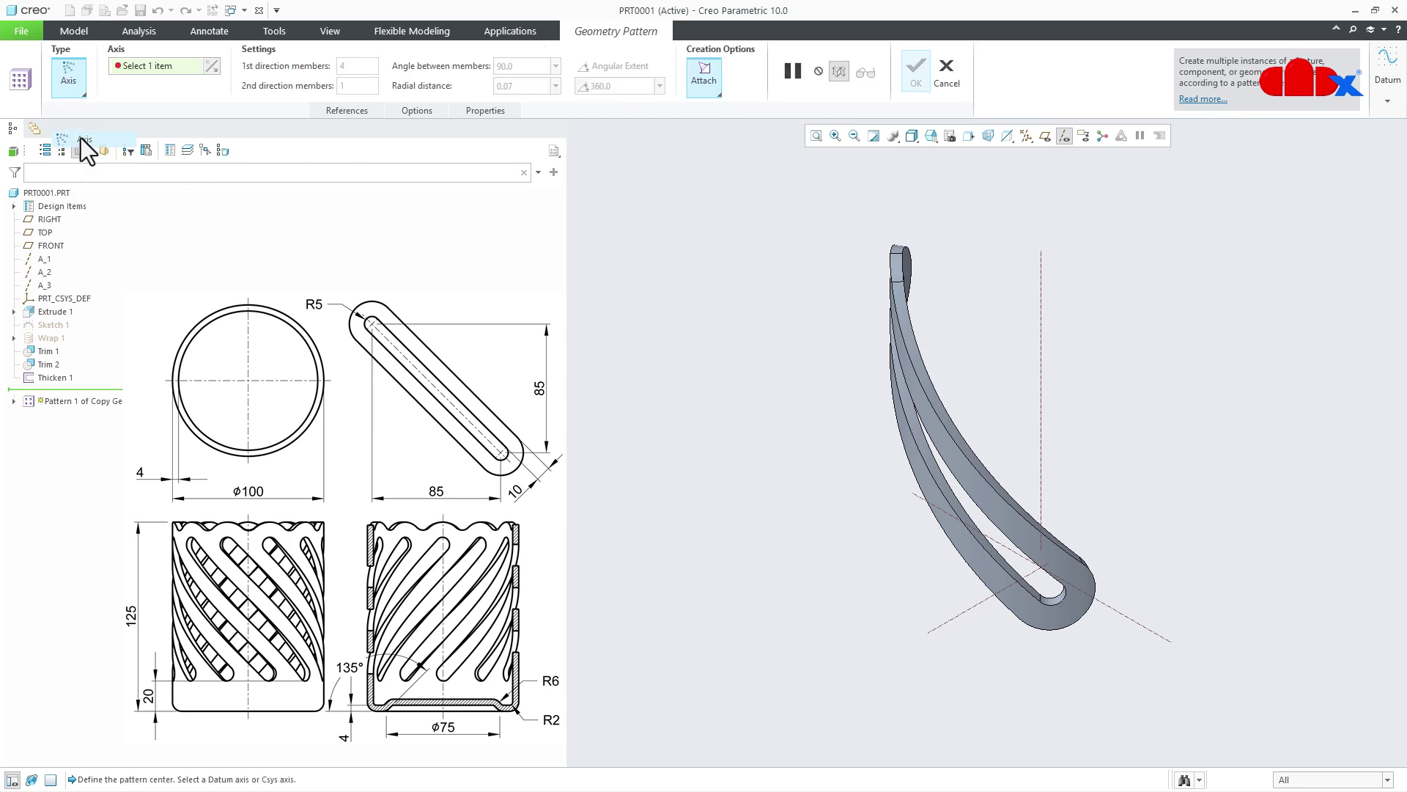
pyautogui.click(1043, 359)
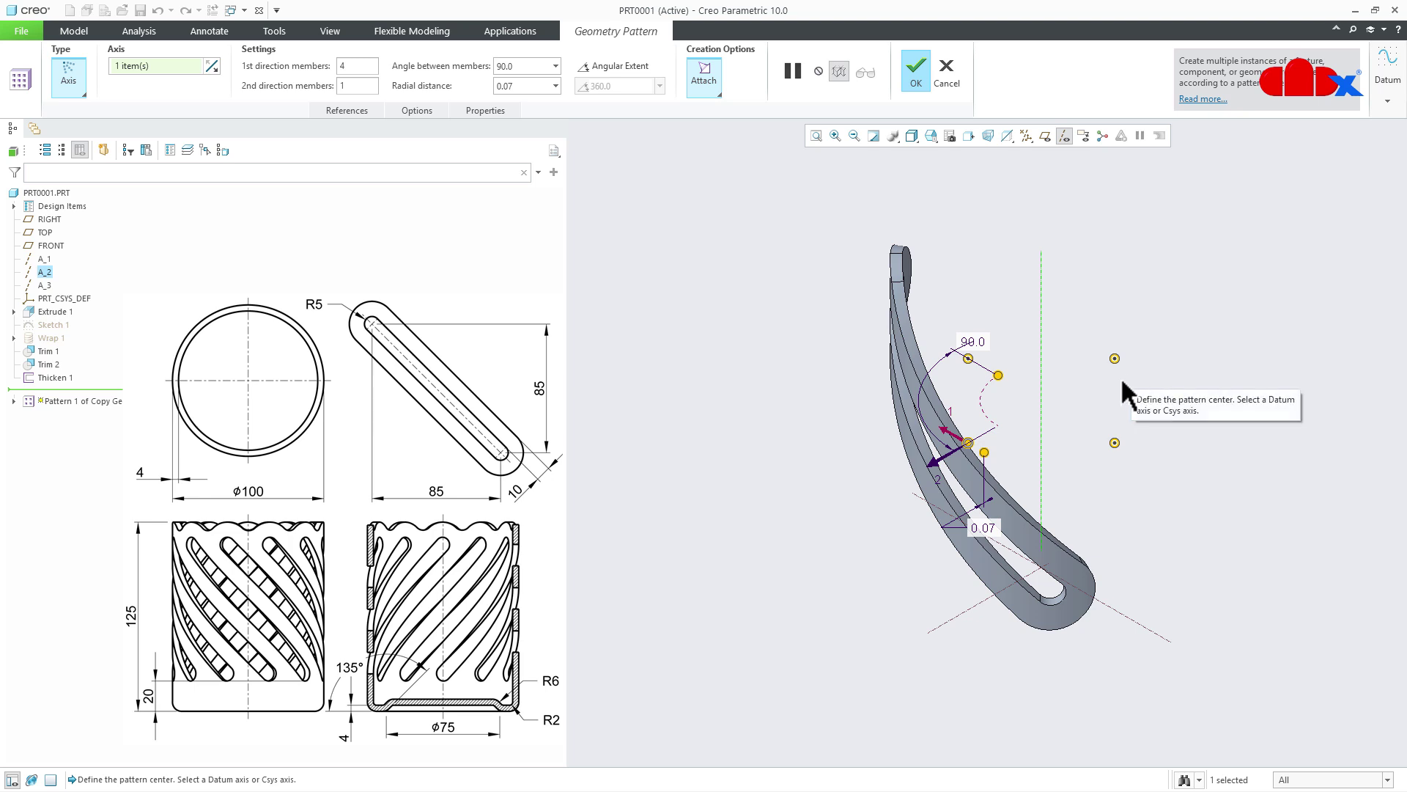
pyautogui.click(620, 68)
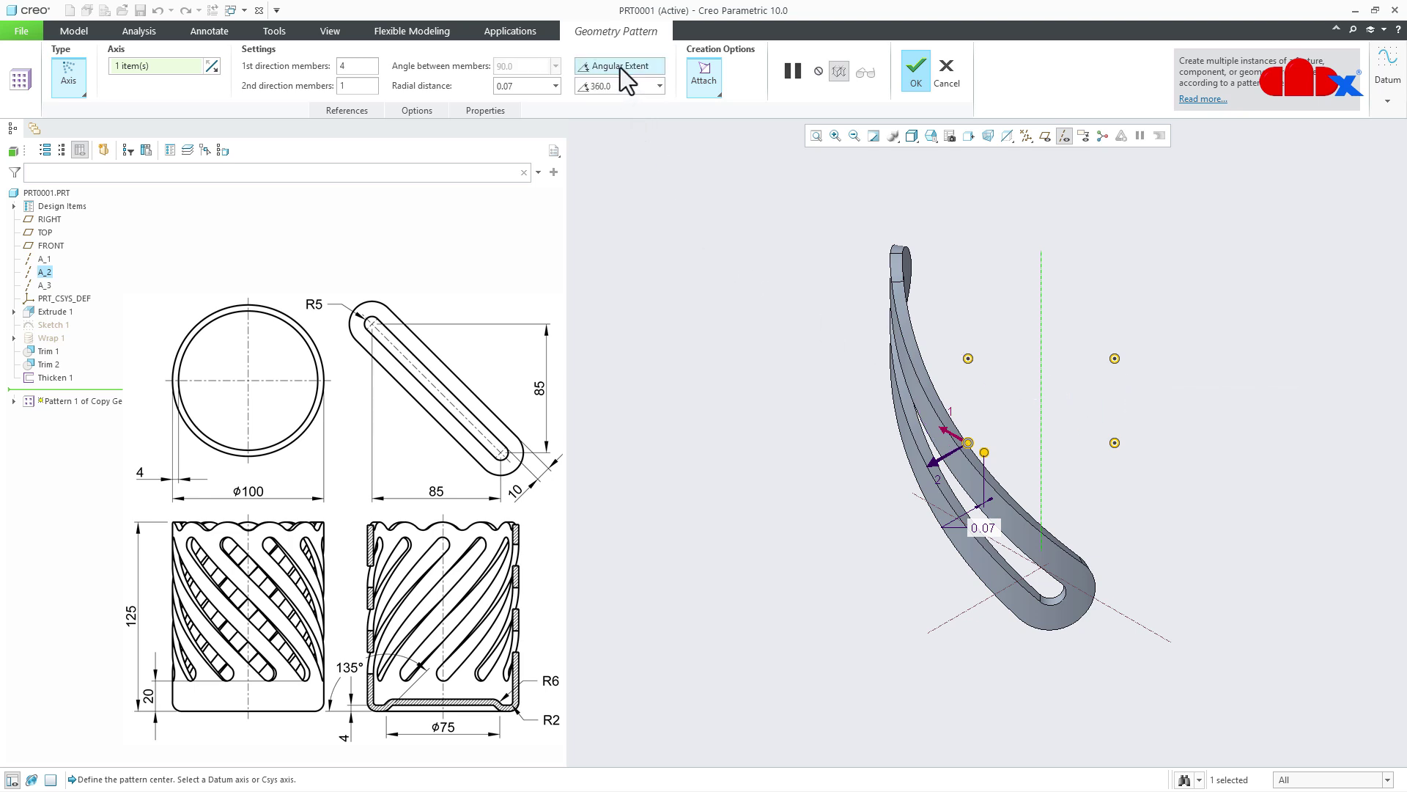
pyautogui.doubleClick(365, 67)
pyautogui.write('11')
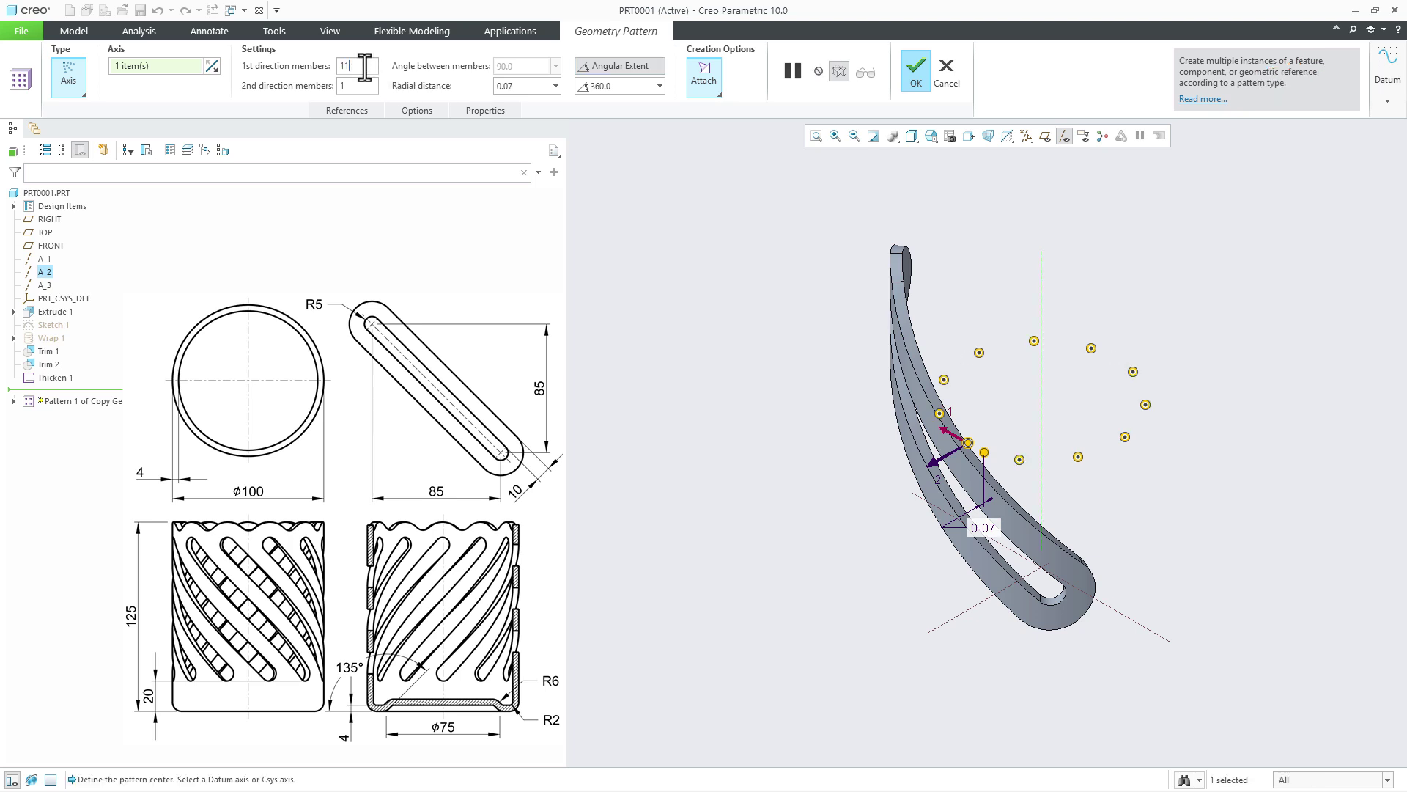
pyautogui.doubleClick(533, 87)
pyautogui.write('0')
pyautogui.press('Return')
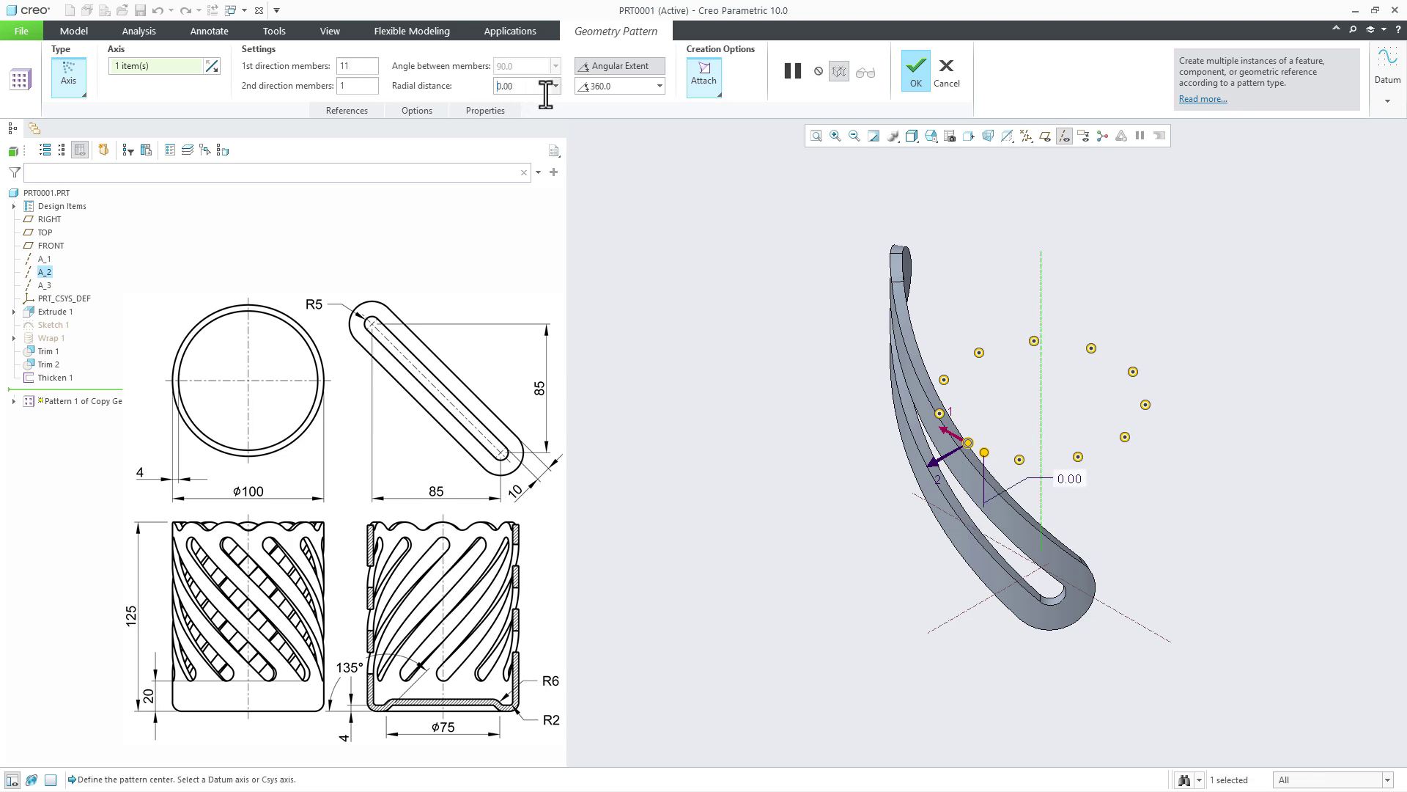
# Complete Pattern 1, hide the datum axes, and view the twisted cage upright
pyautogui.click(915, 79)
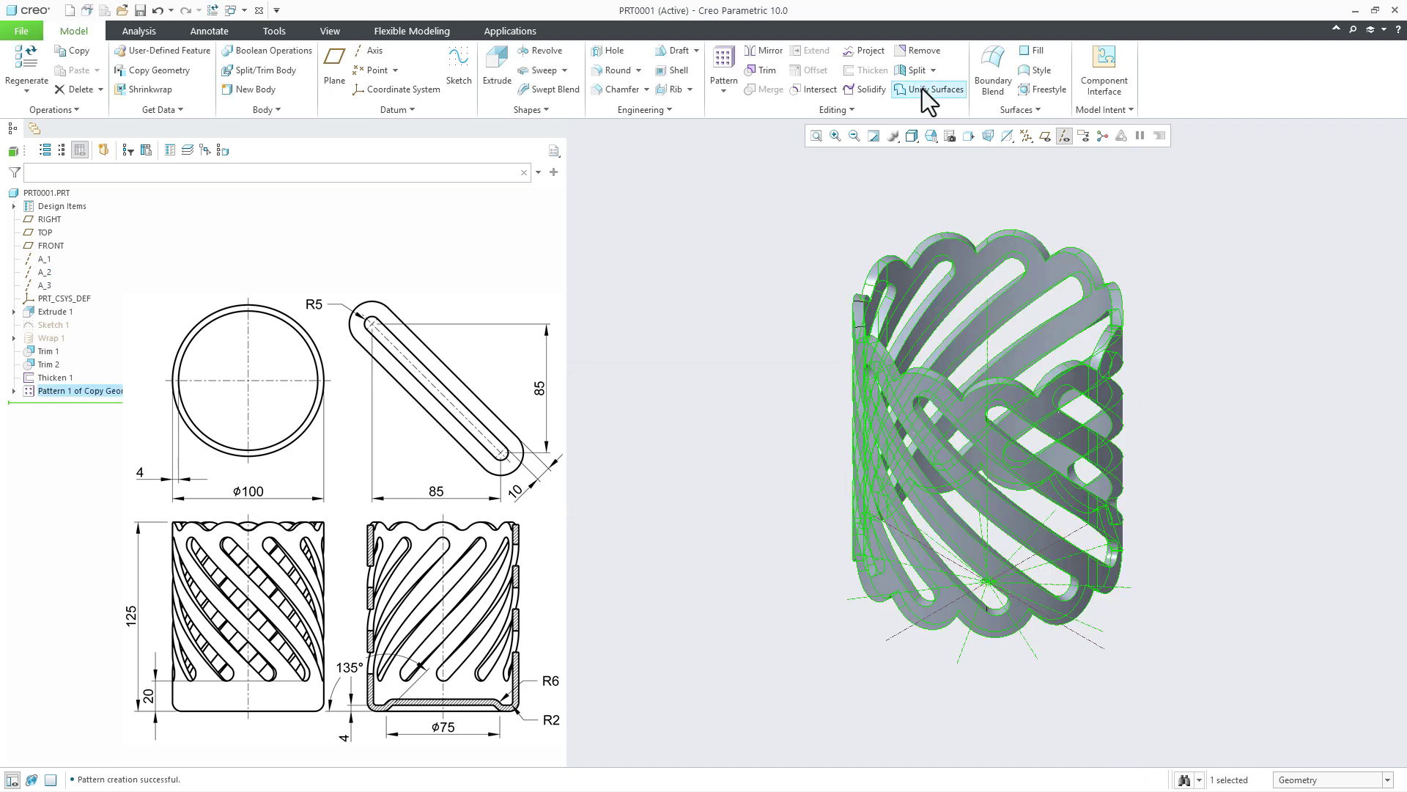
pyautogui.click(1228, 535)
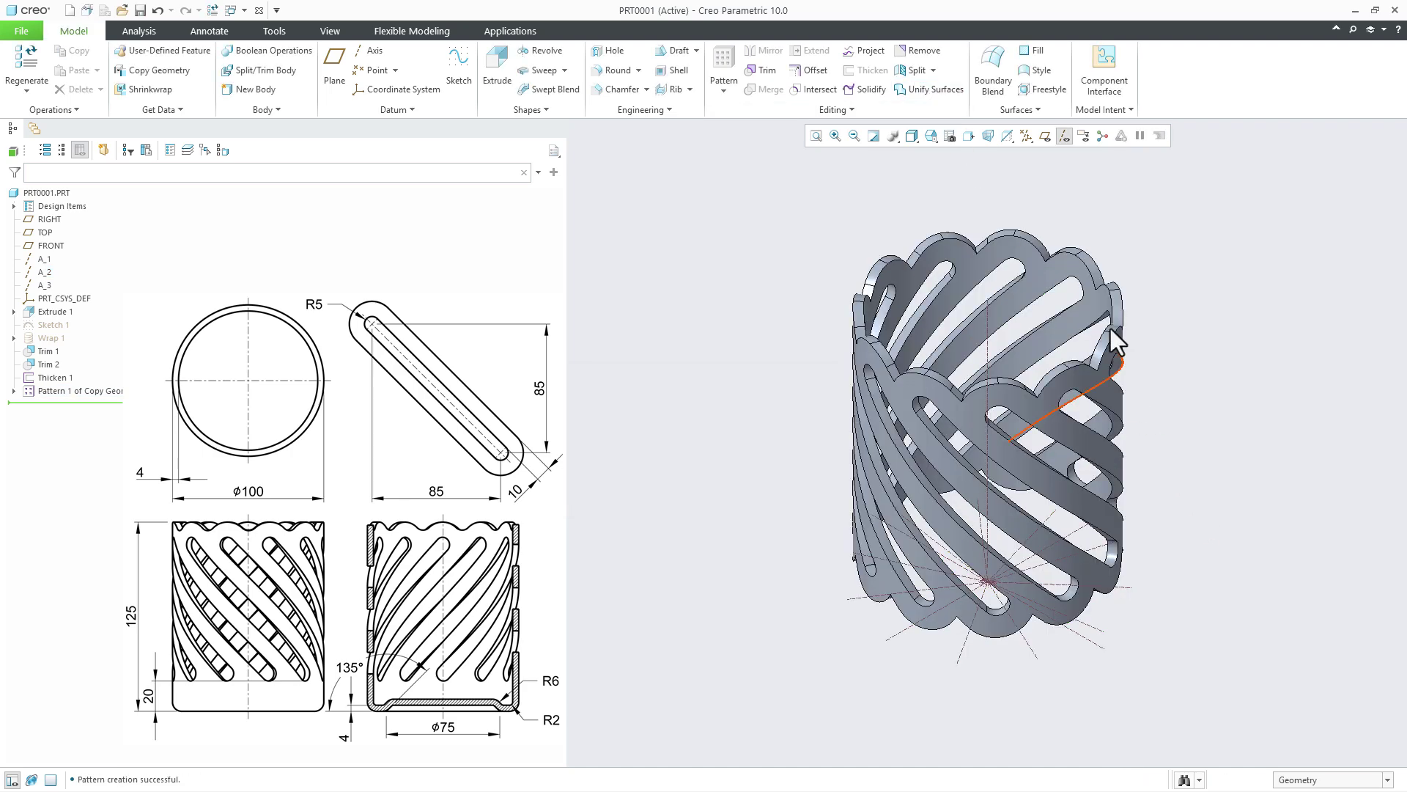
pyautogui.click(1064, 140)
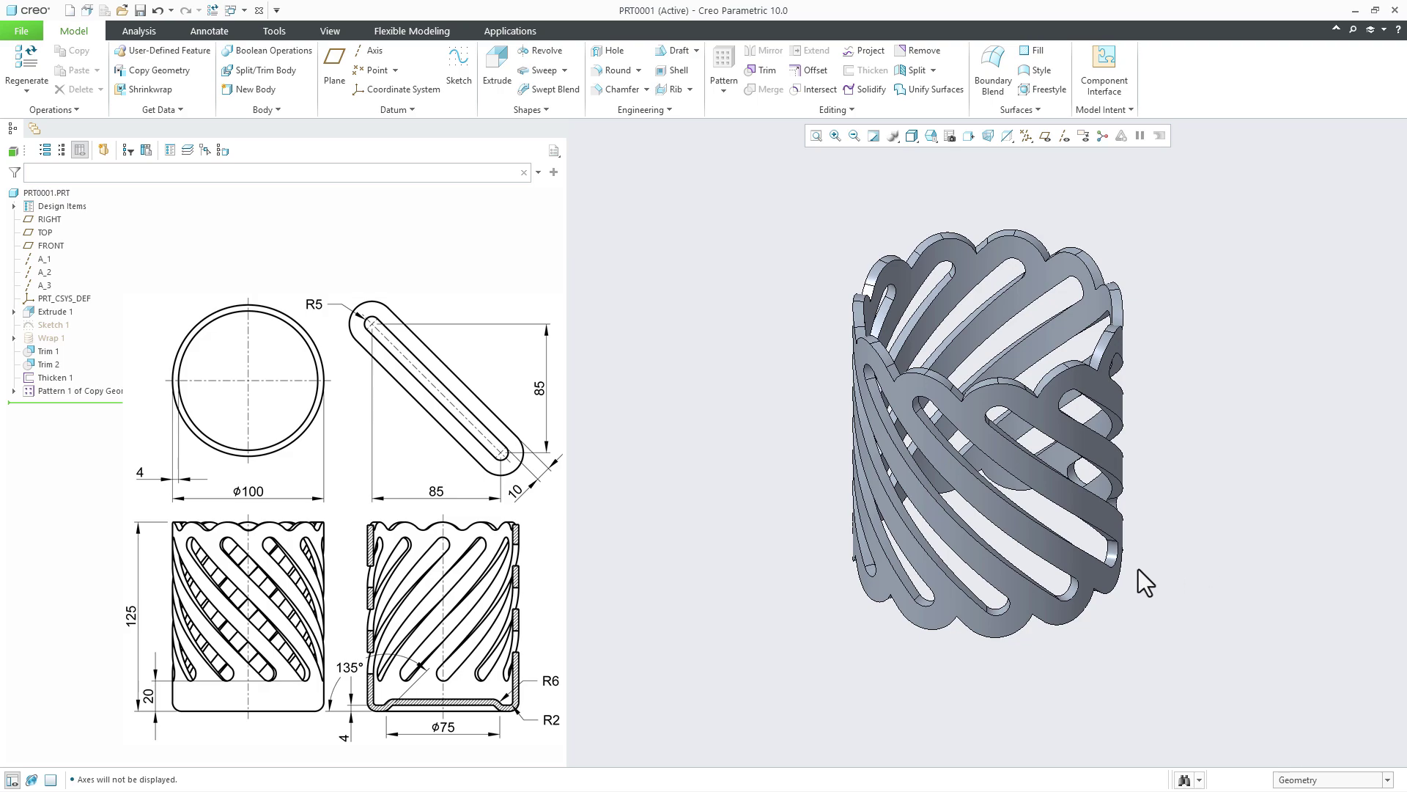
pyautogui.moveTo(1143, 579)
pyautogui.mouseDown(button='middle')
pyautogui.moveTo(1065, 500)
pyautogui.moveTo(1118, 478)
pyautogui.moveTo(1231, 497)
pyautogui.moveTo(1231, 483)
pyautogui.moveTo(1129, 539)
pyautogui.mouseUp(button='middle')
pyautogui.hotkey('ctrl', 'd')
# Start an extrusion sketched on TOP, referencing the ring's inner and thickened surfaces
pyautogui.click(1044, 140)
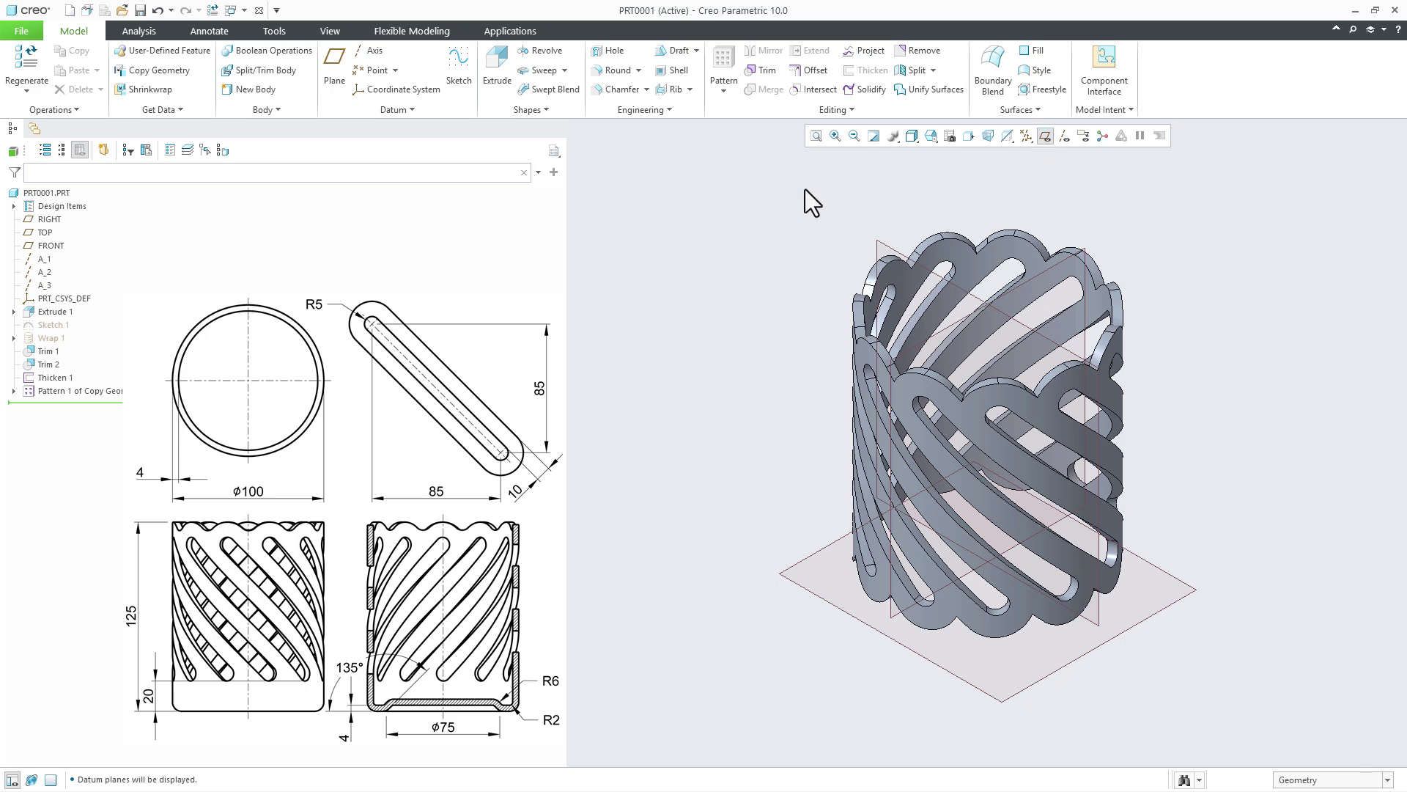
pyautogui.click(496, 80)
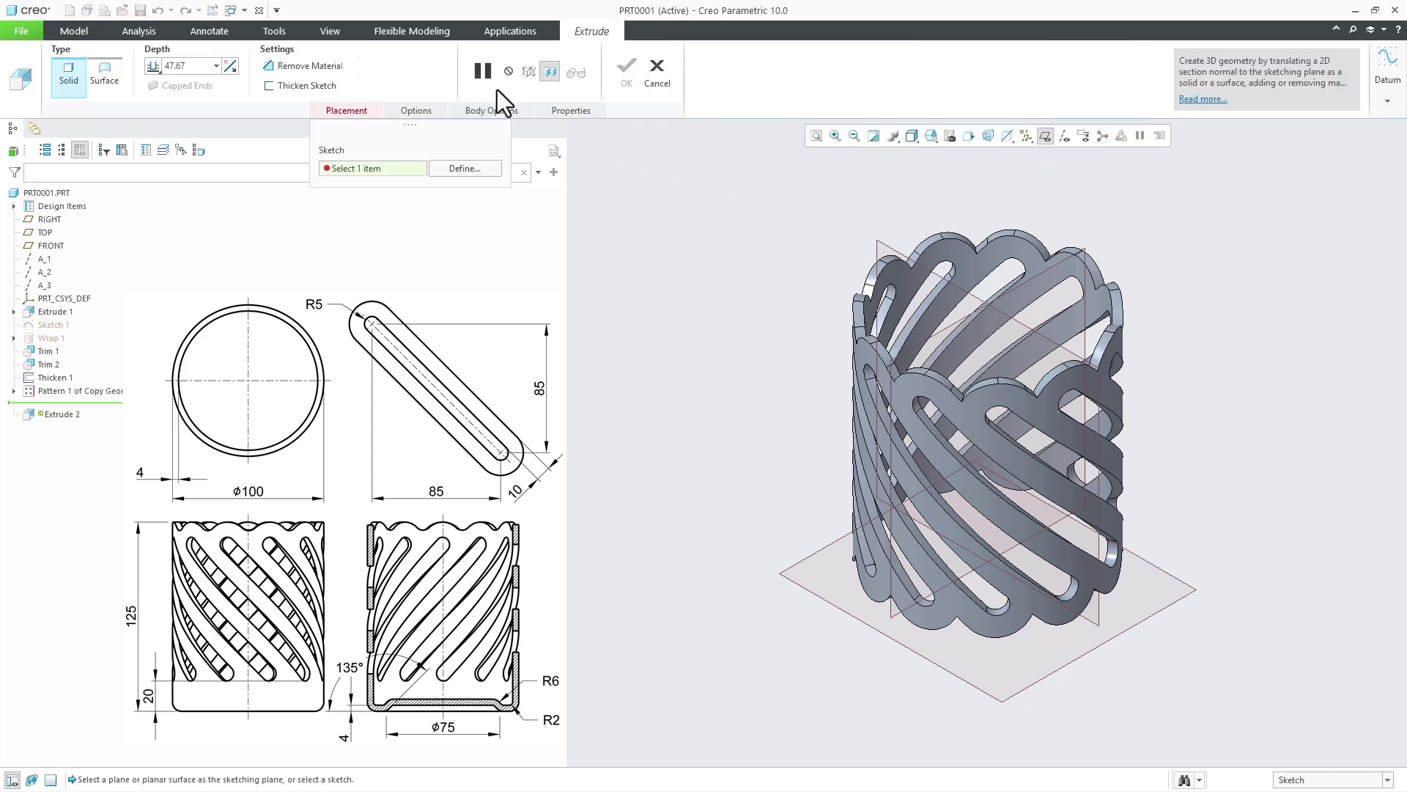
pyautogui.click(812, 589)
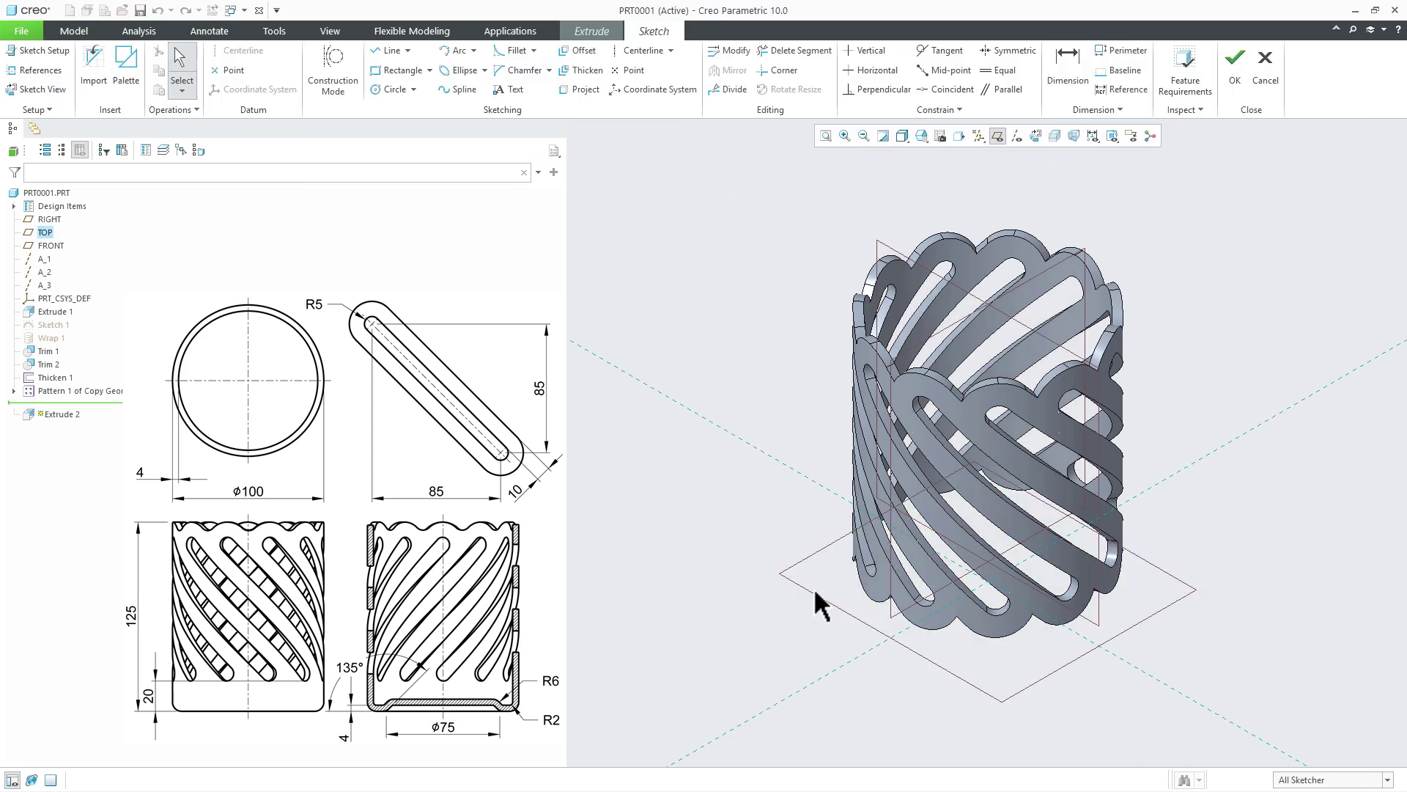
pyautogui.click(1033, 136)
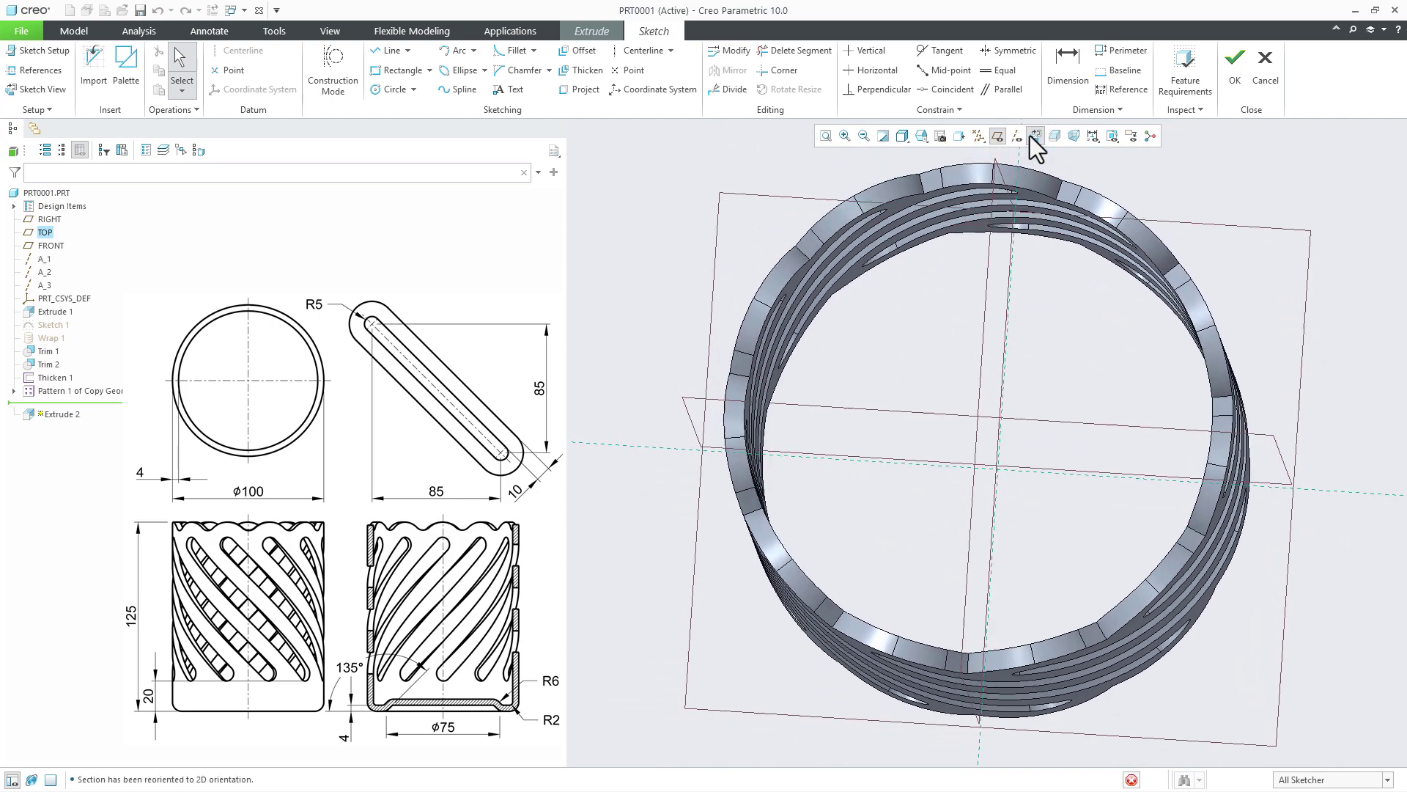
pyautogui.click(40, 69)
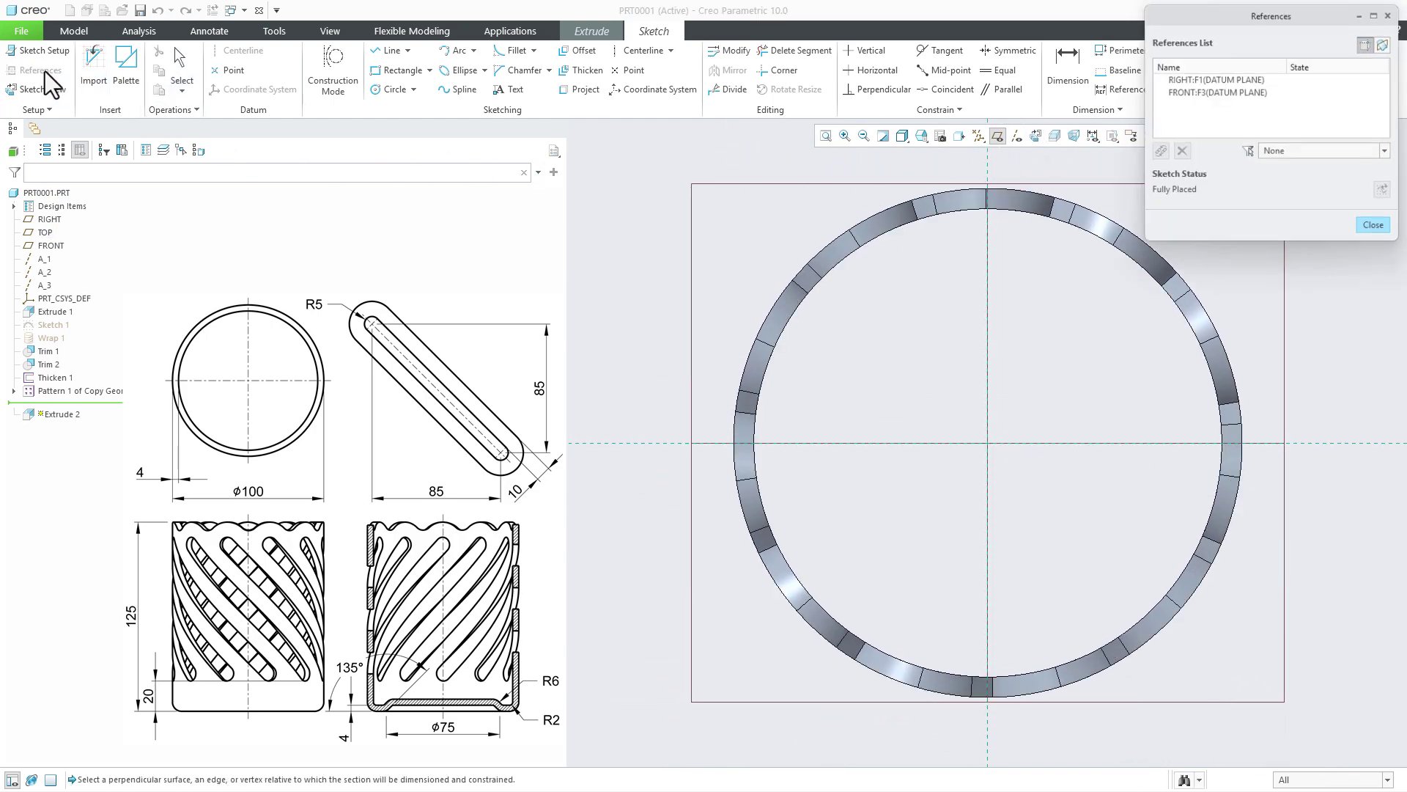
pyautogui.scroll(2, 706, 472)
pyautogui.click(748, 453)
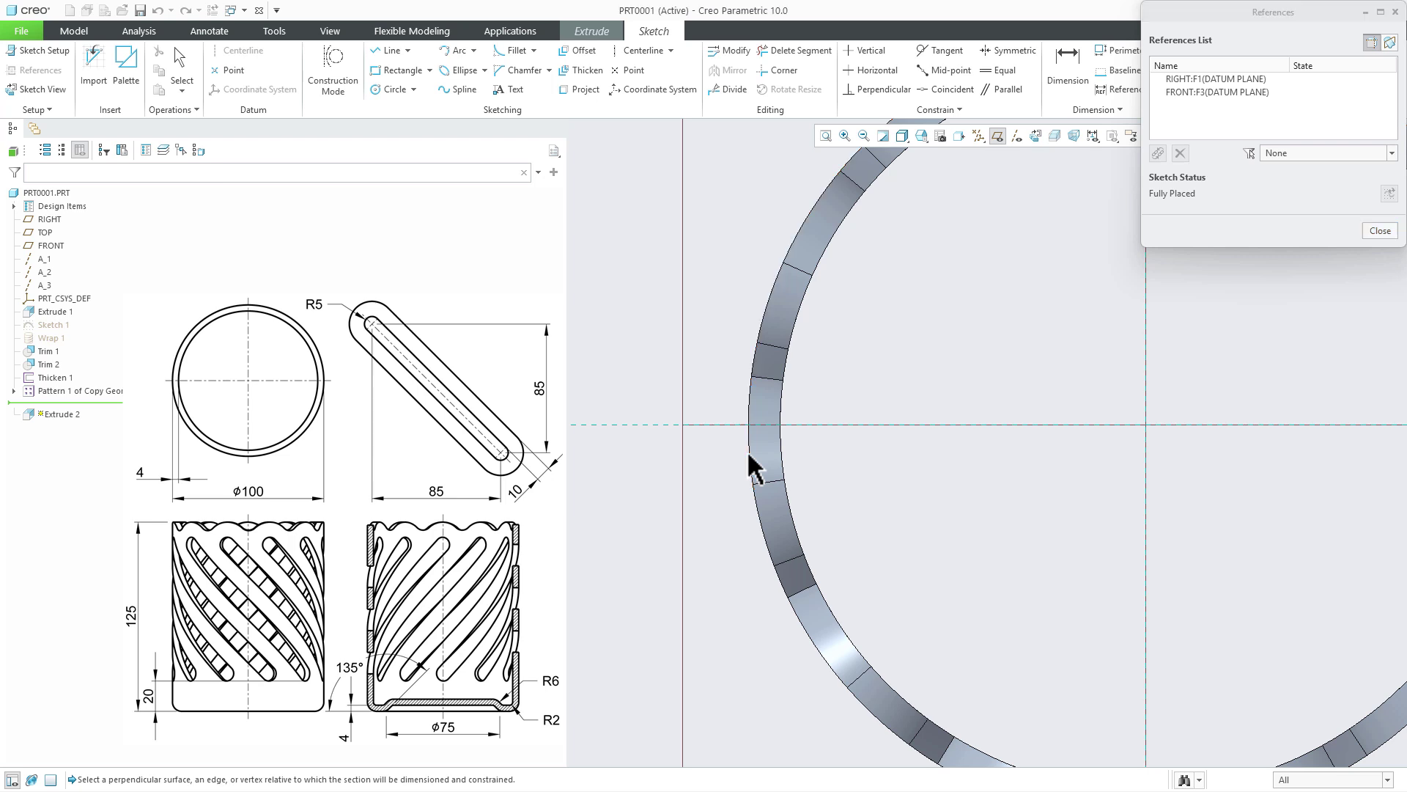
pyautogui.click(785, 456)
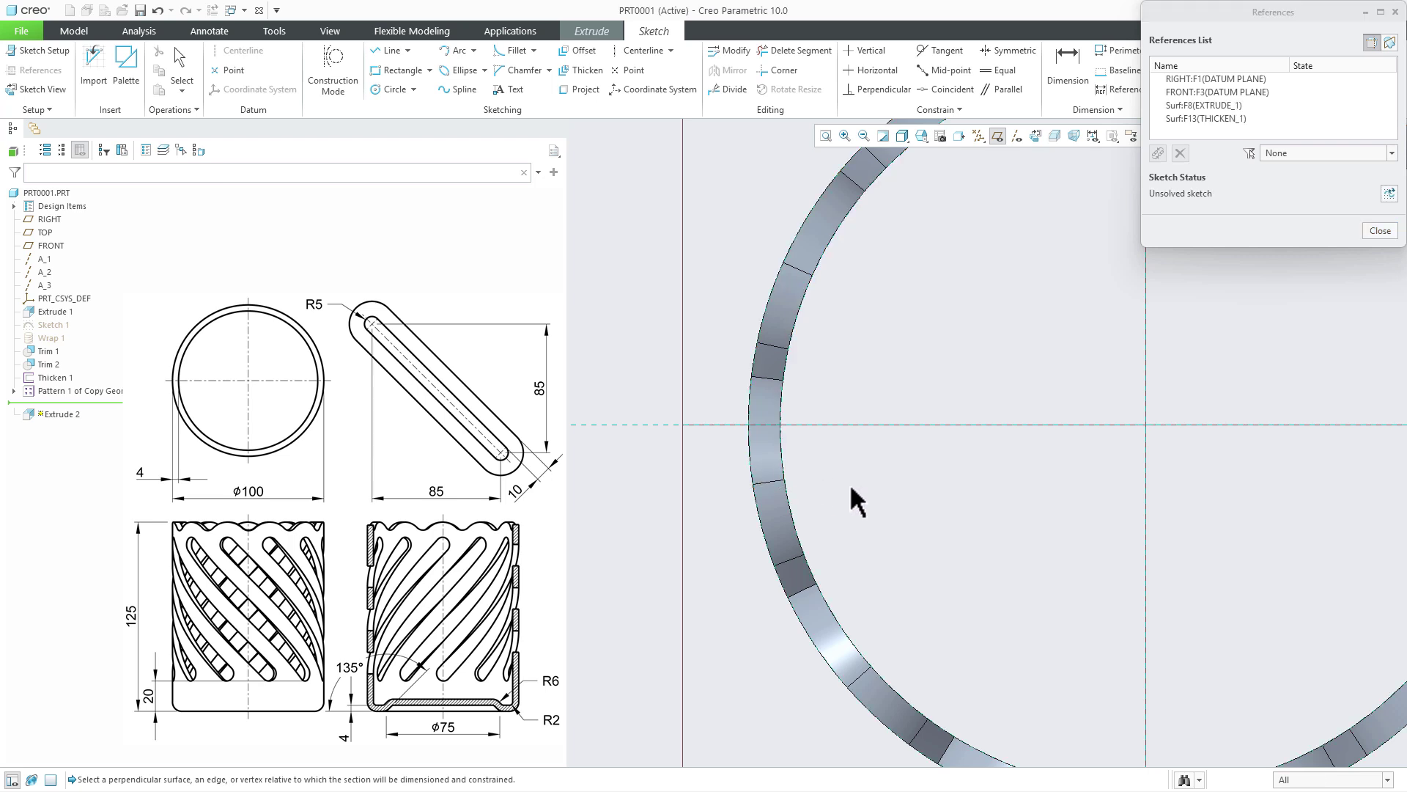
# Sketch two concentric circles at the origin matching the ring's outer and inner edges
pyautogui.rightClick(851, 487)
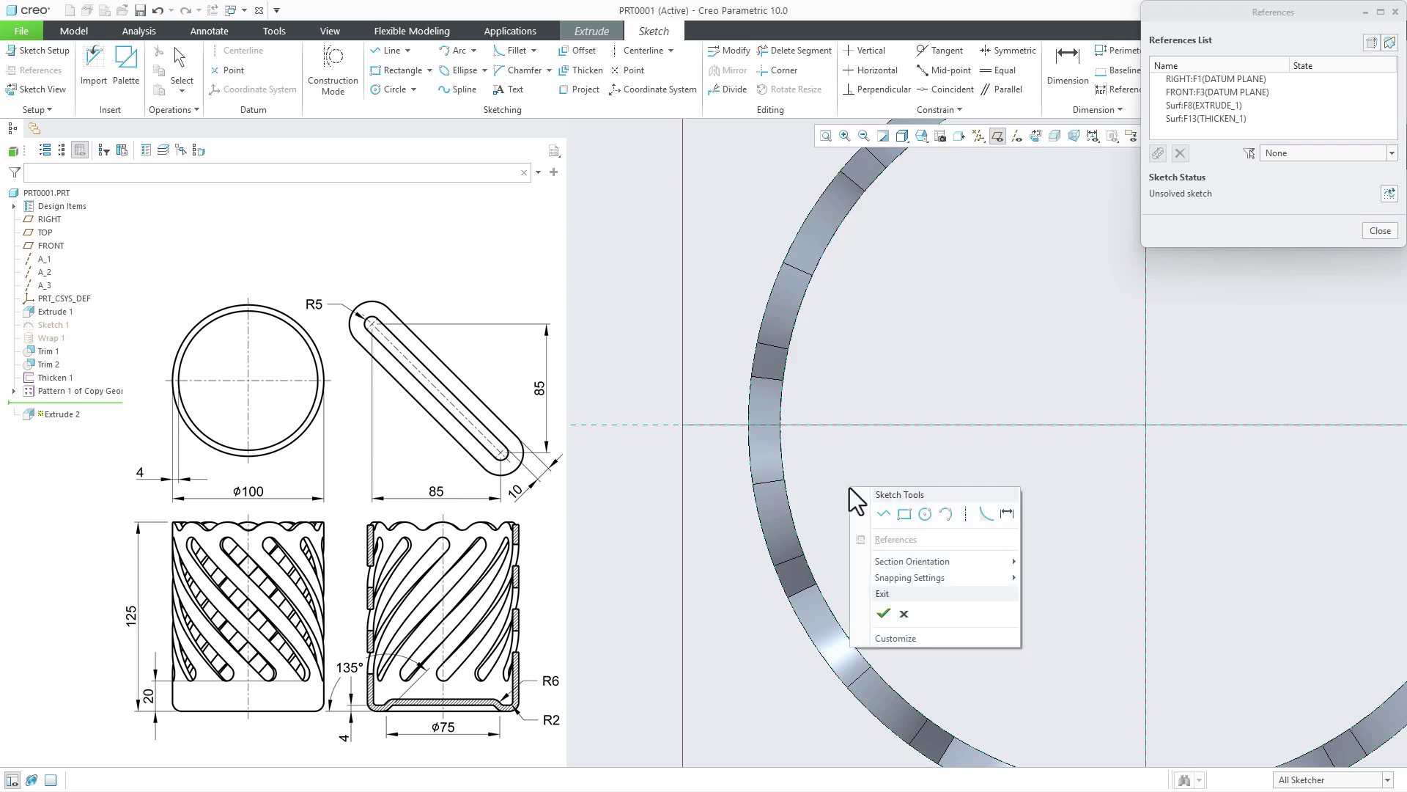
pyautogui.click(922, 516)
pyautogui.click(1064, 458)
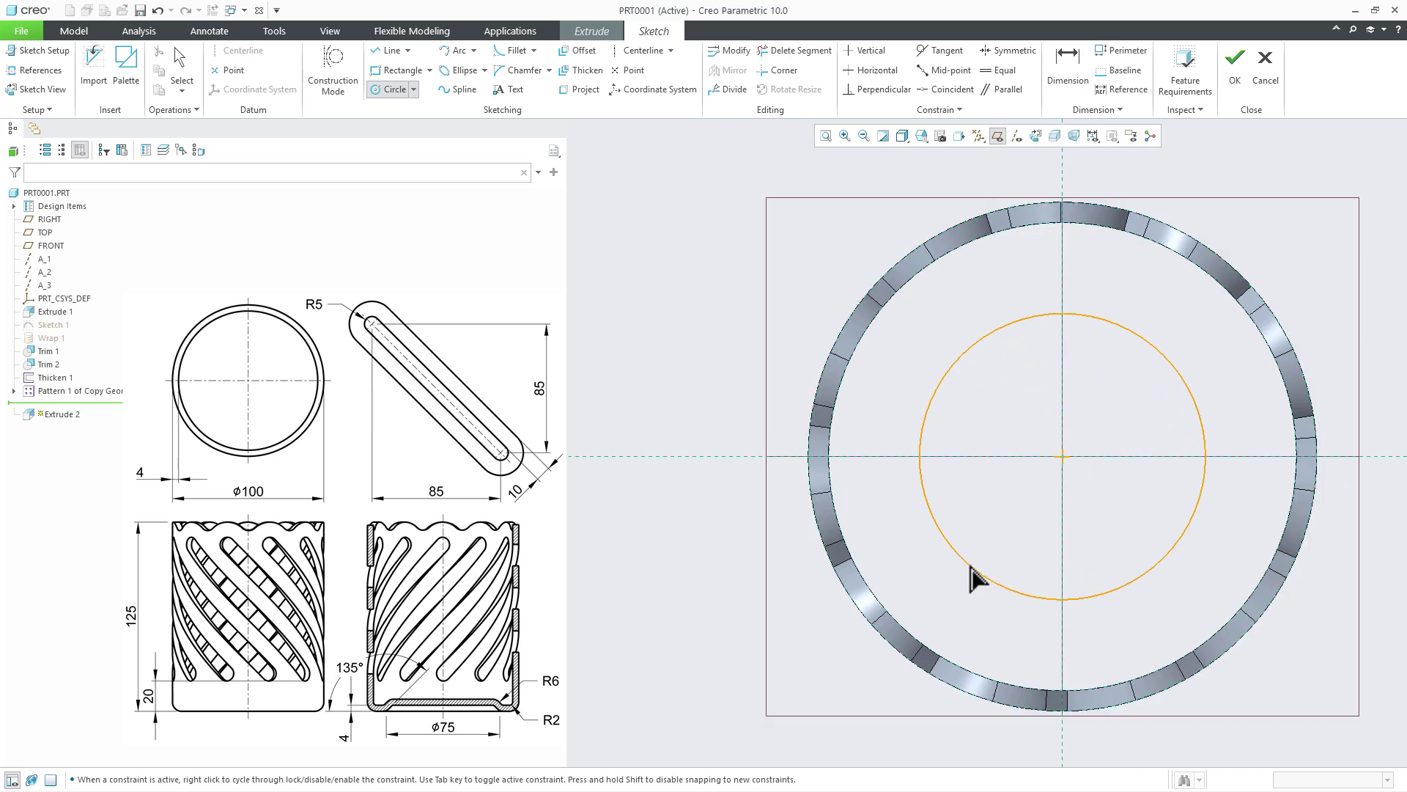
pyautogui.click(866, 613)
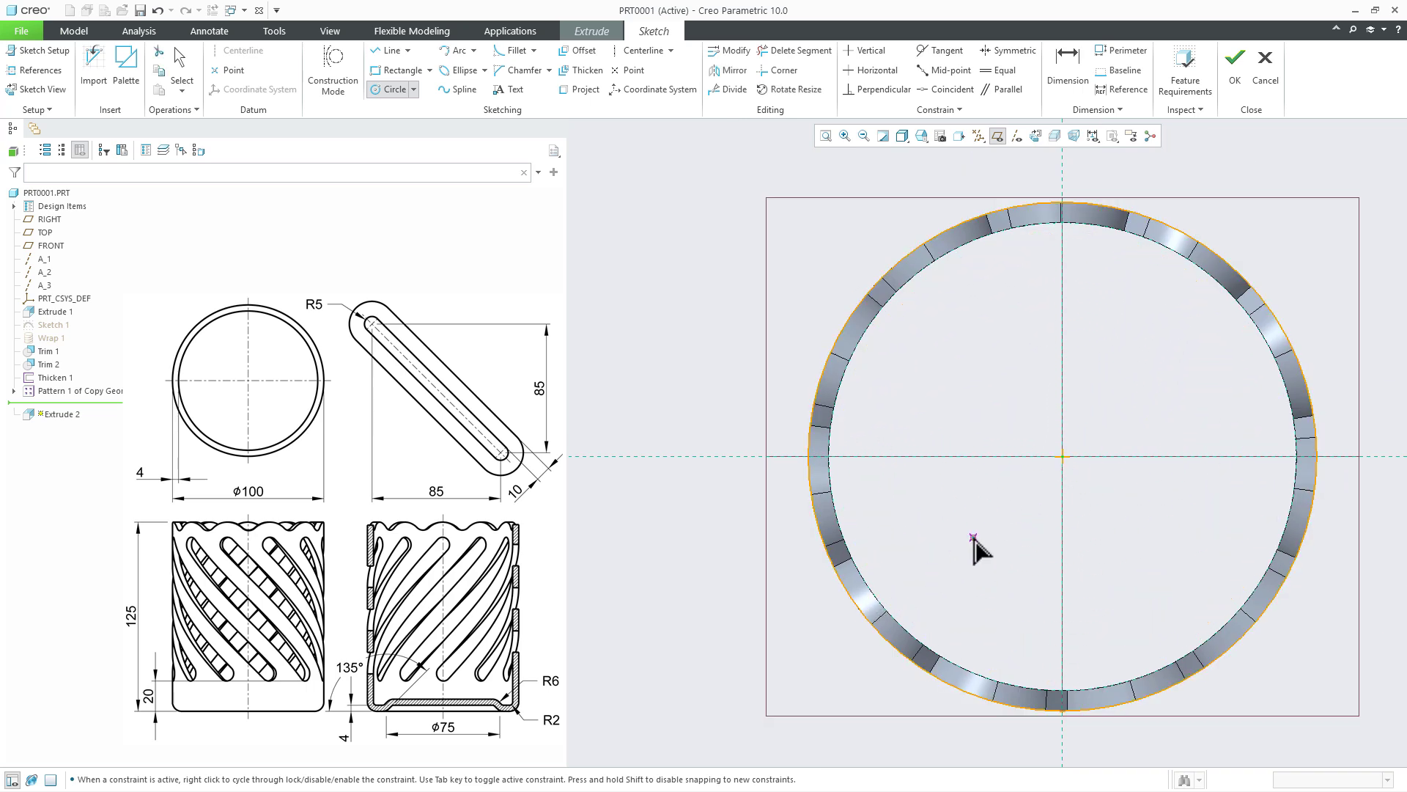
pyautogui.click(1064, 458)
pyautogui.click(895, 613)
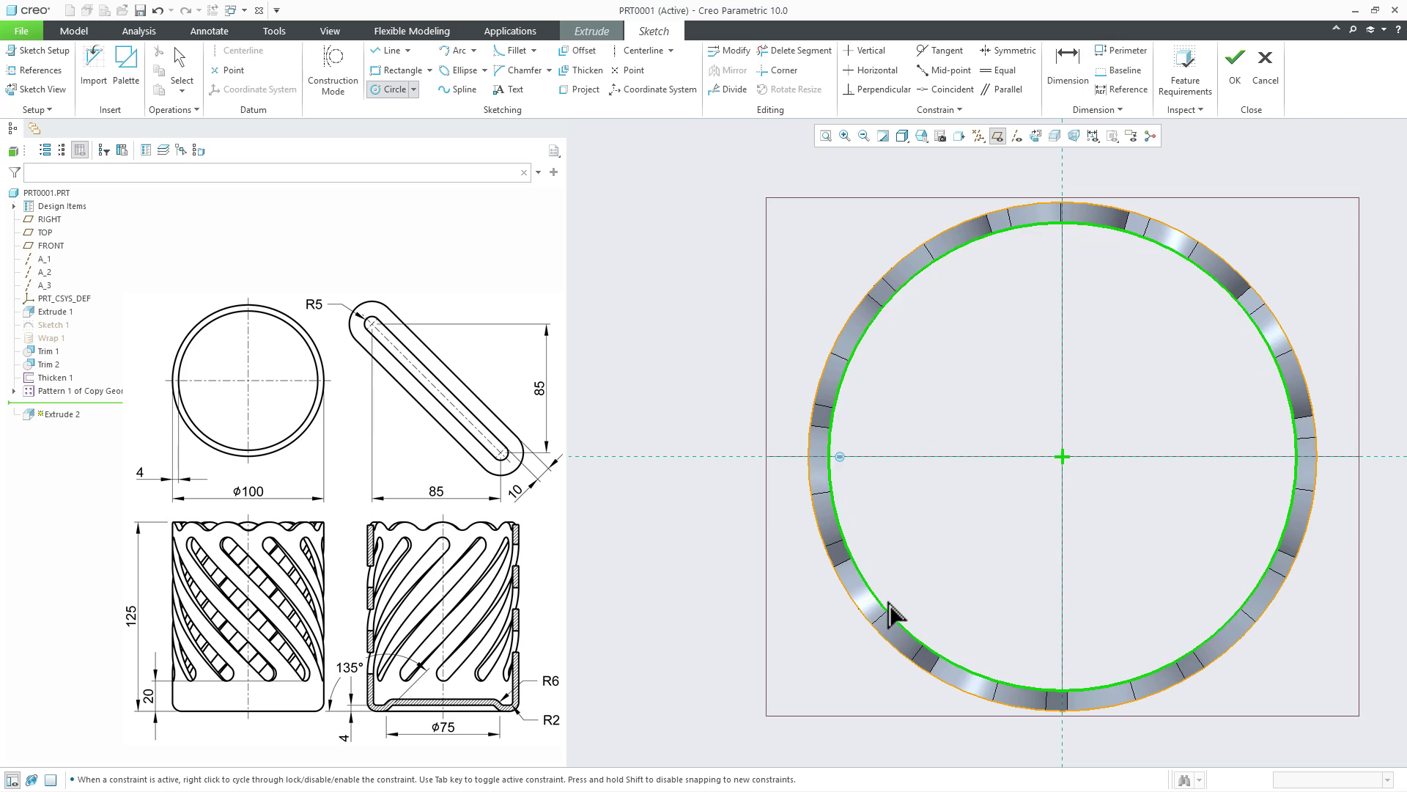
pyautogui.middleClick(940, 570)
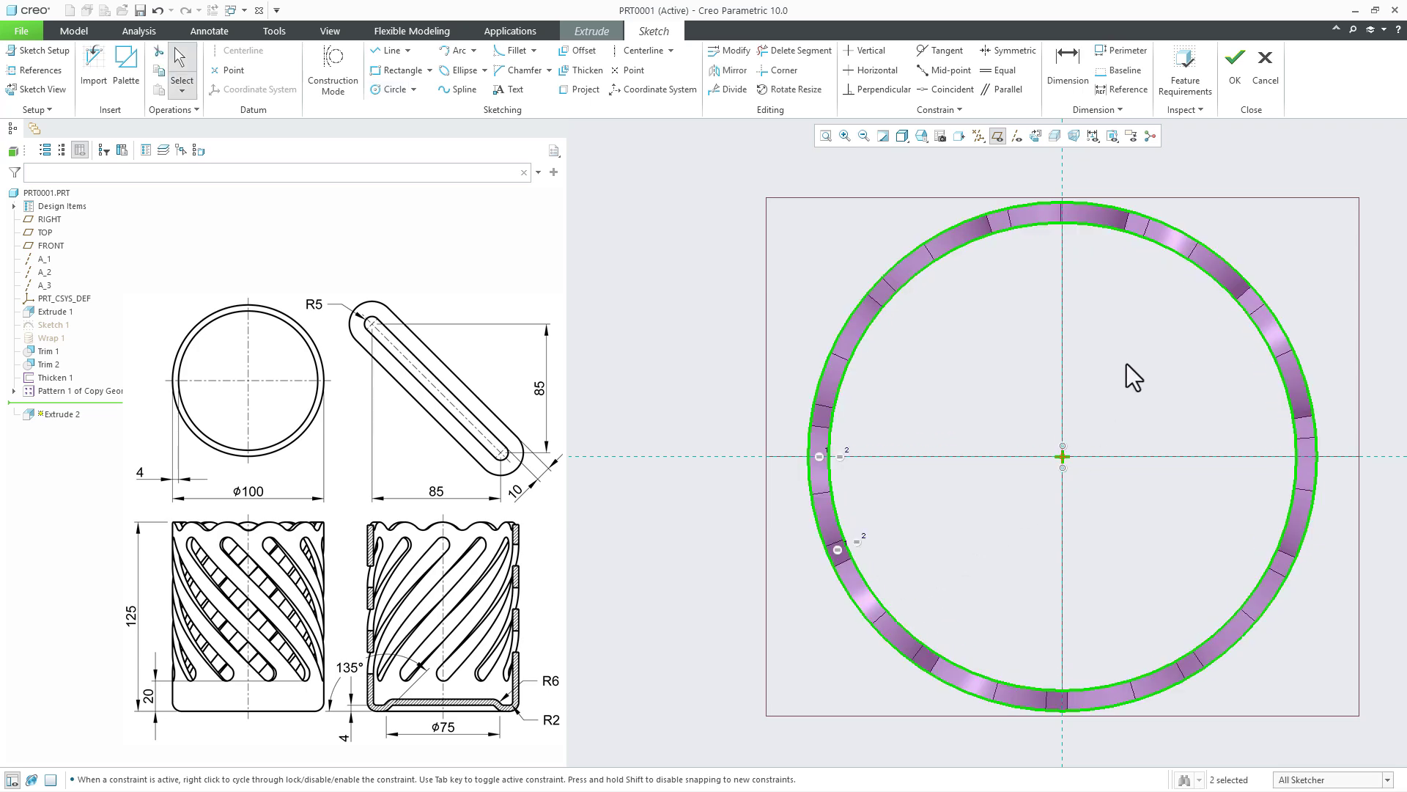
# Extrude the circles up to the next surface as Extrude 2, then hide the datum planes
pyautogui.click(1228, 68)
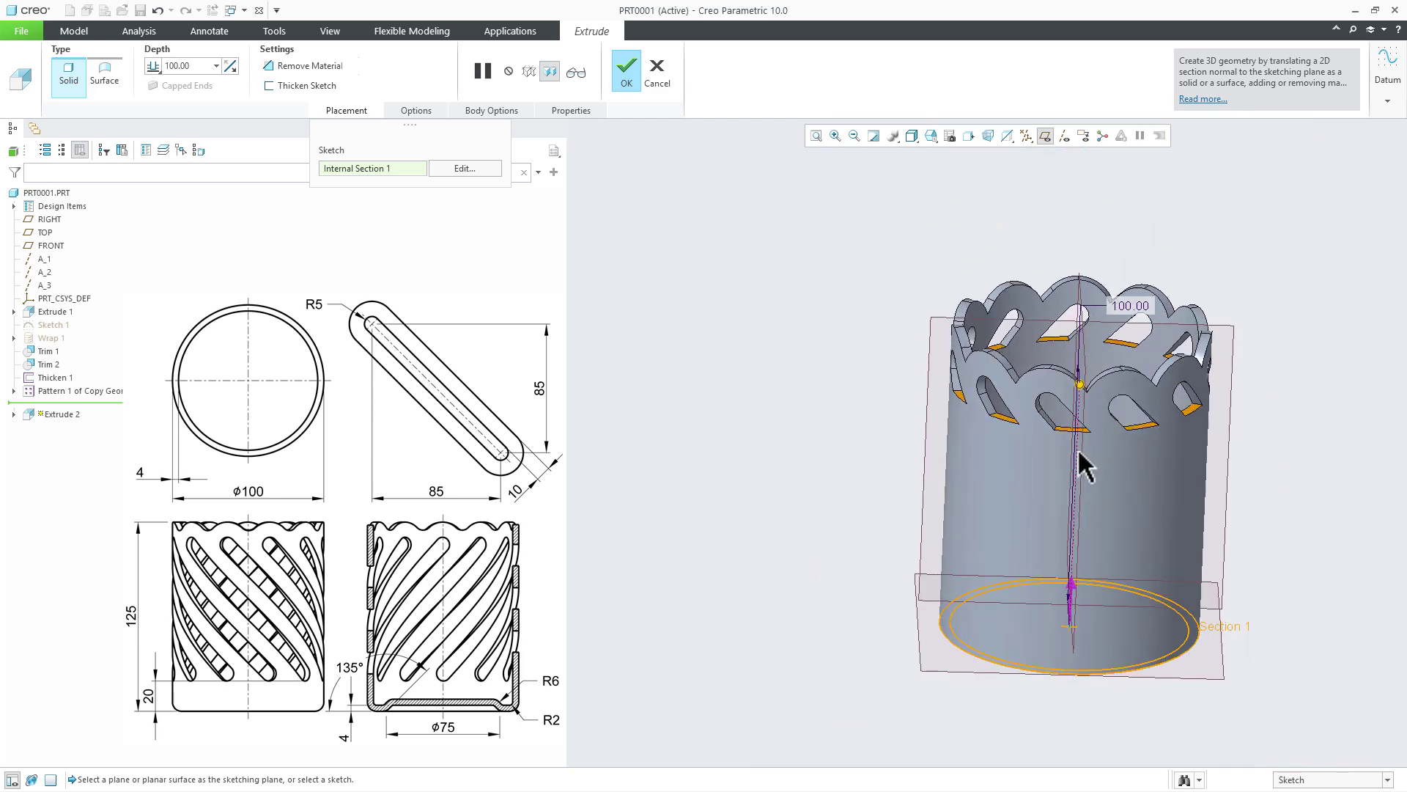
pyautogui.click(158, 77)
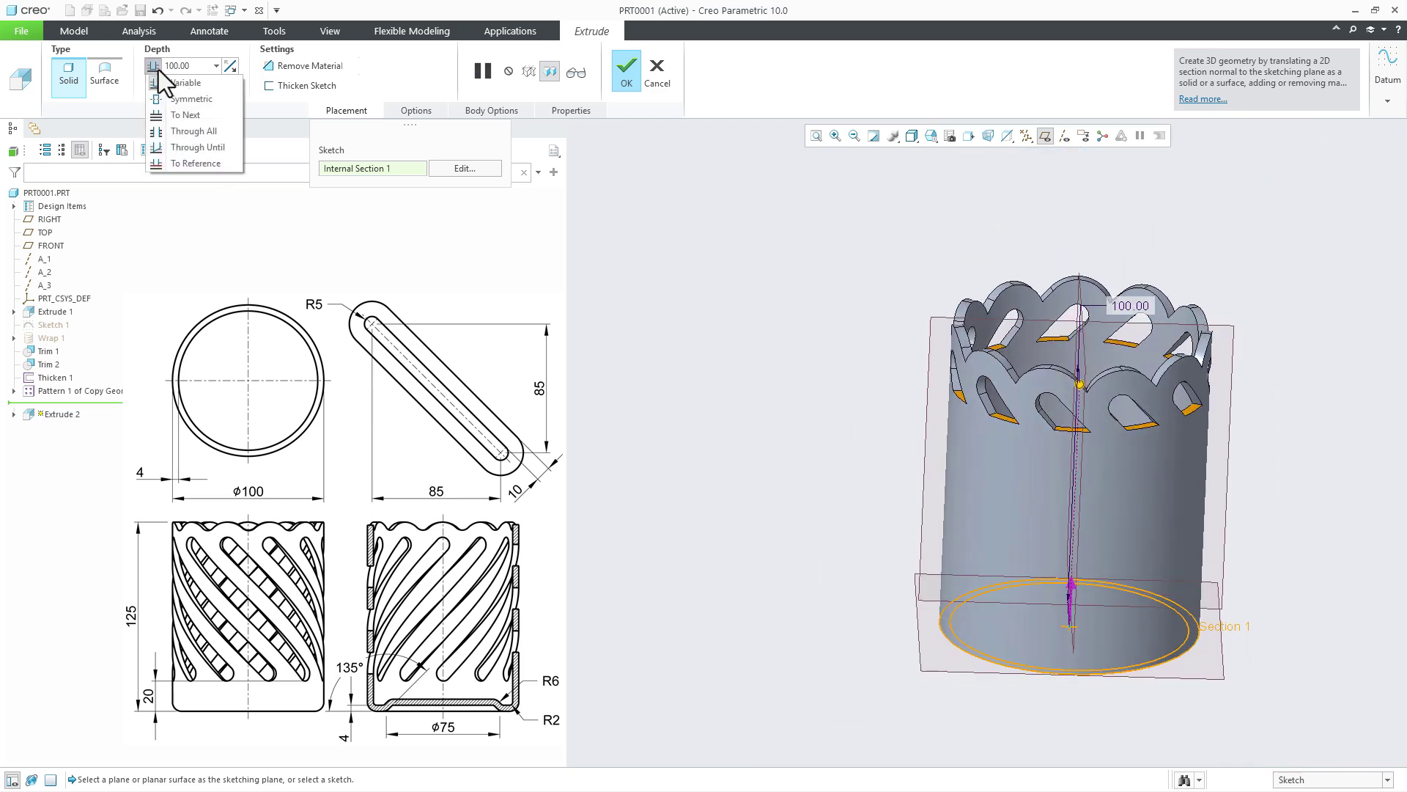
pyautogui.click(167, 113)
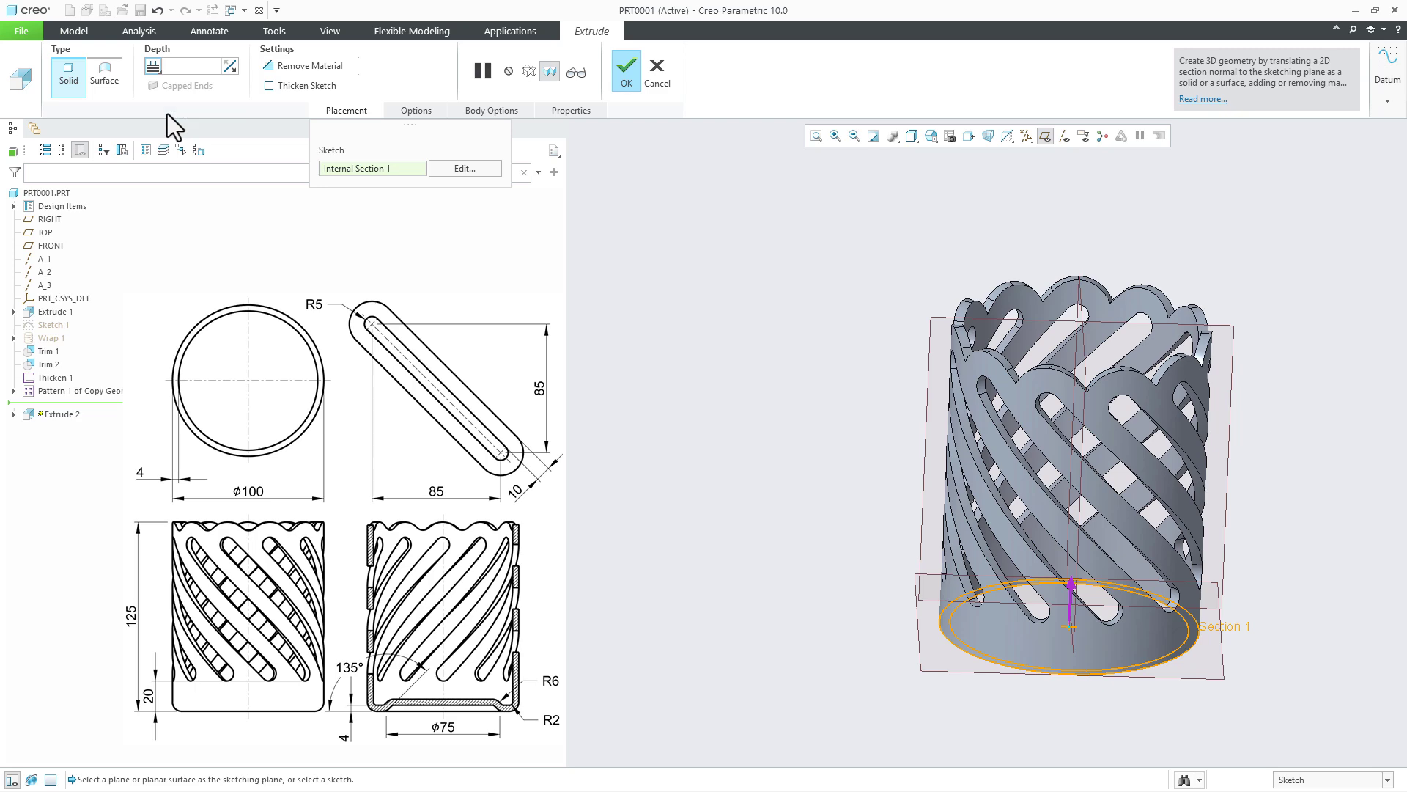
pyautogui.click(635, 85)
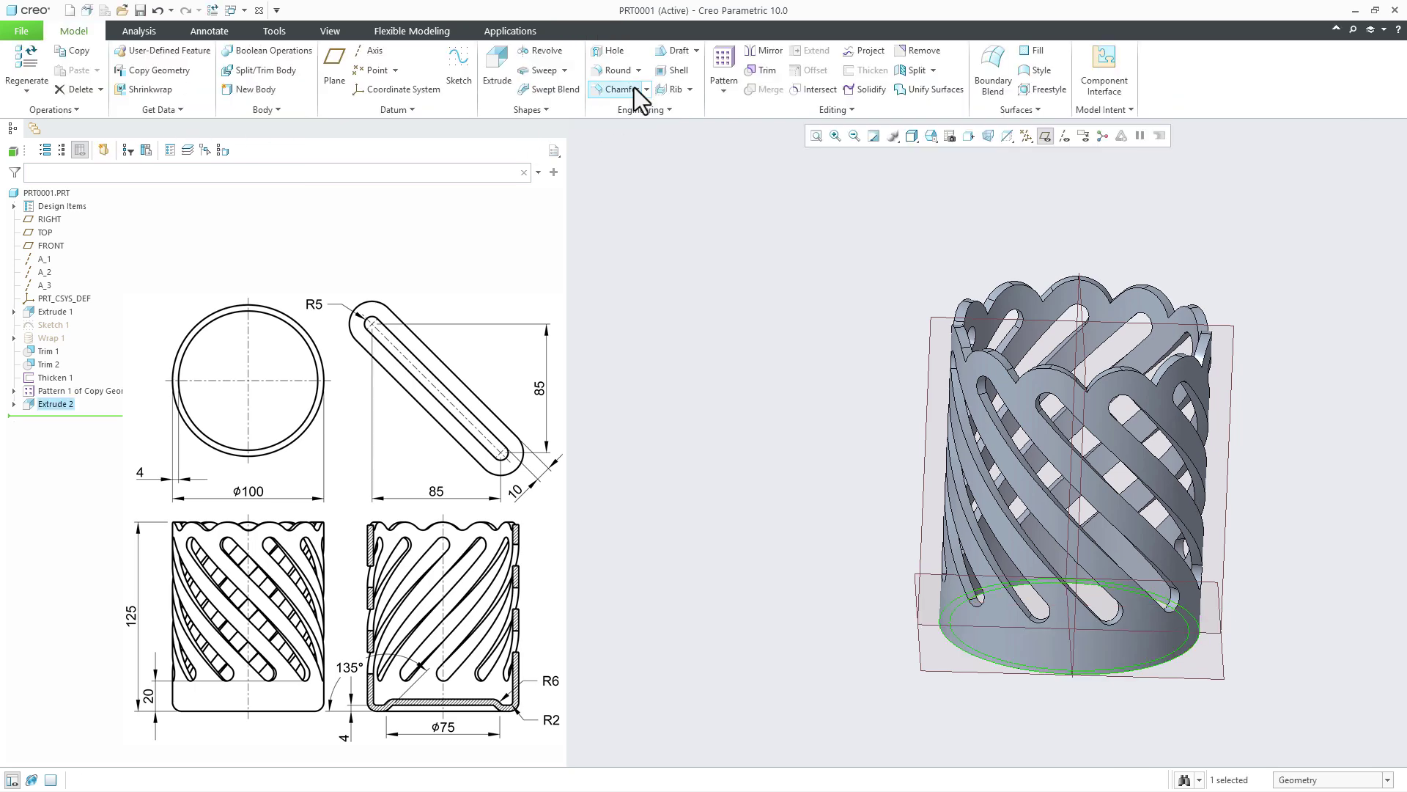
pyautogui.click(1313, 607)
pyautogui.hotkey('ctrl', 'd')
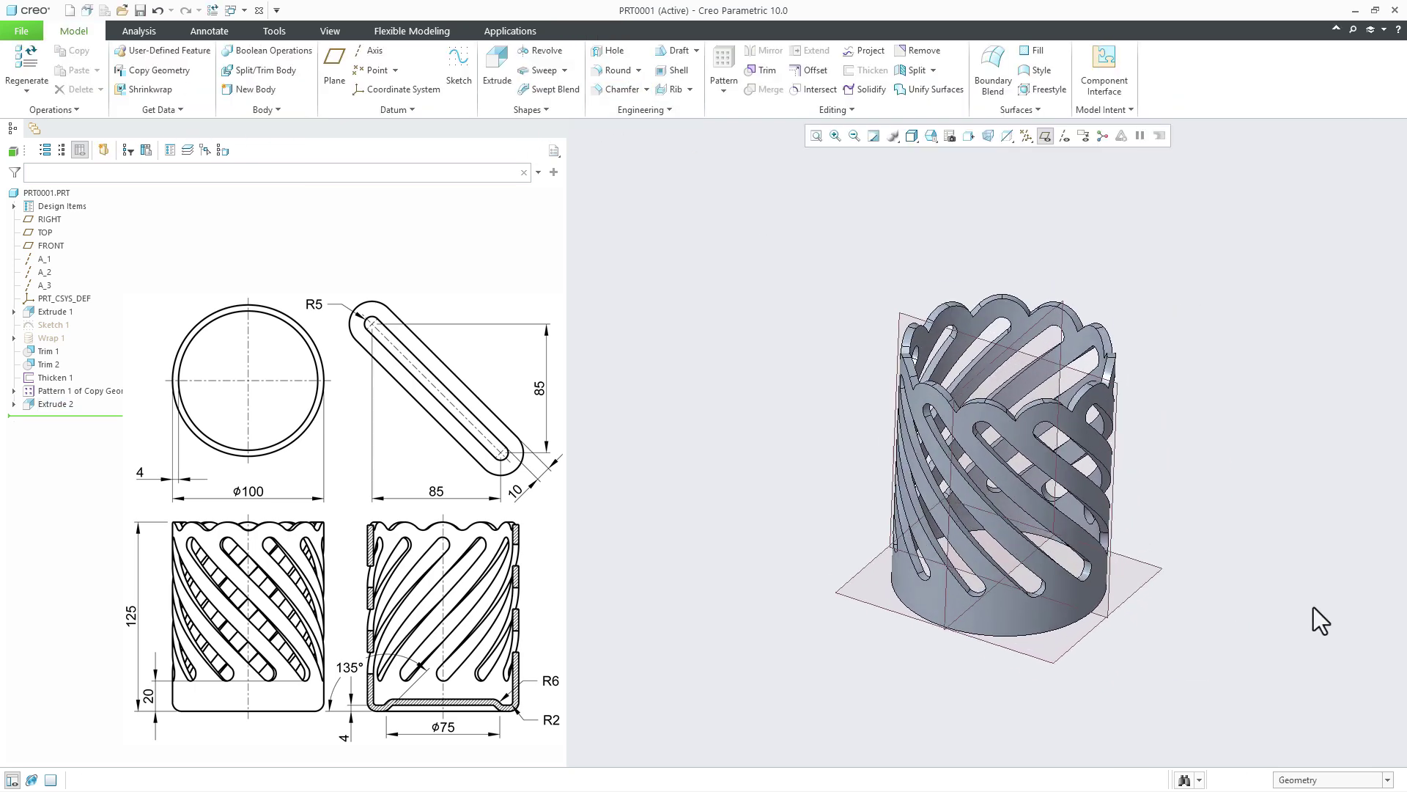
pyautogui.click(1045, 139)
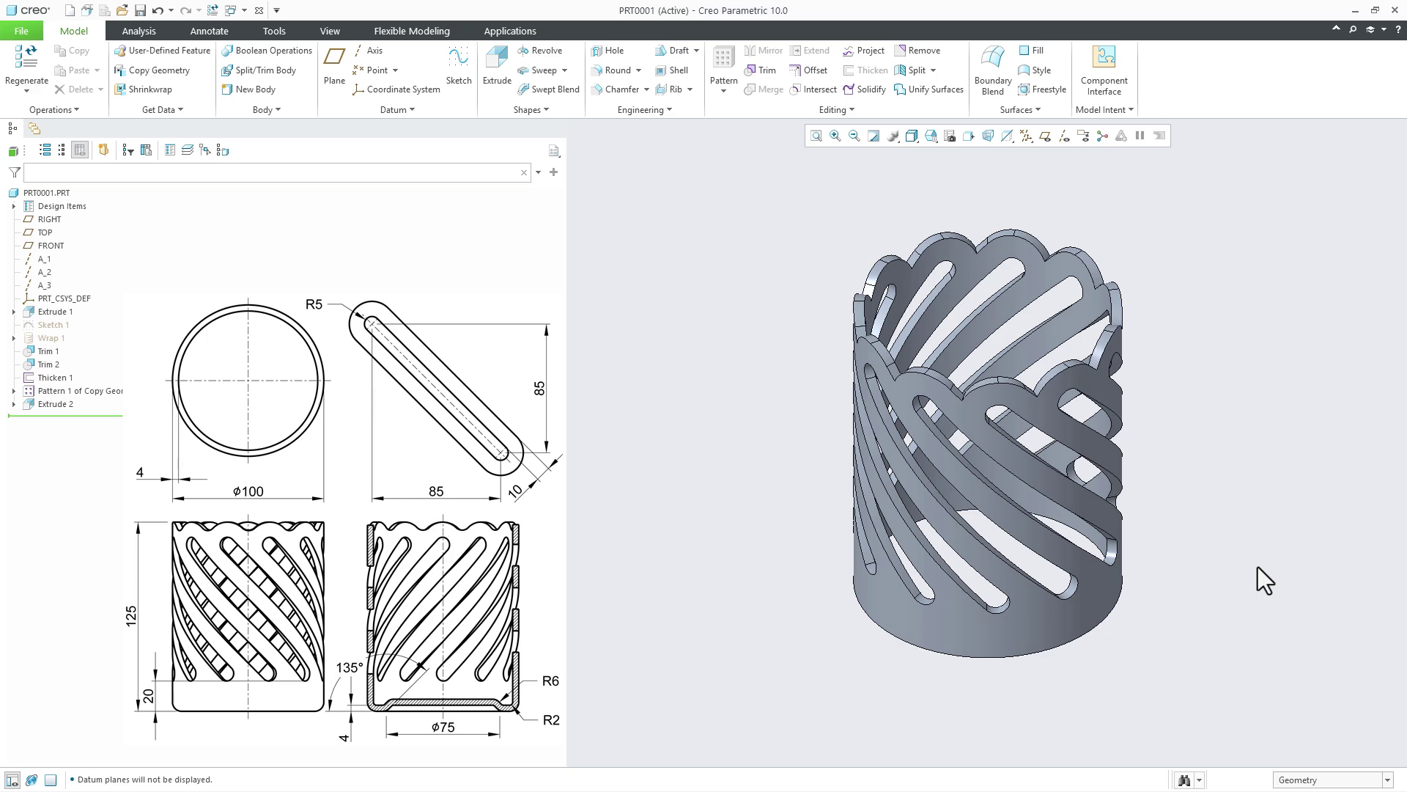
# Start a revolve with its sketch placed on the FRONT plane
pyautogui.click(547, 50)
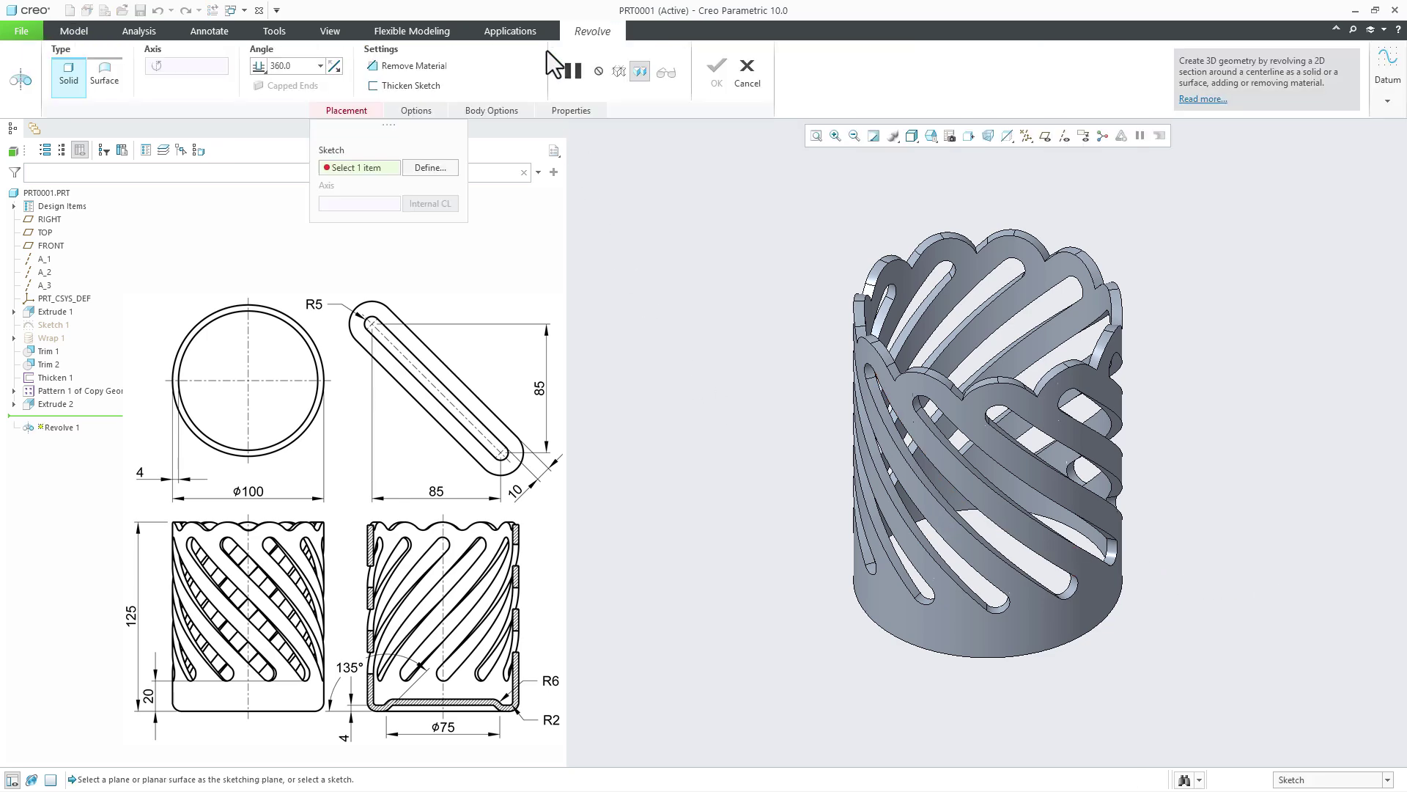
pyautogui.click(440, 170)
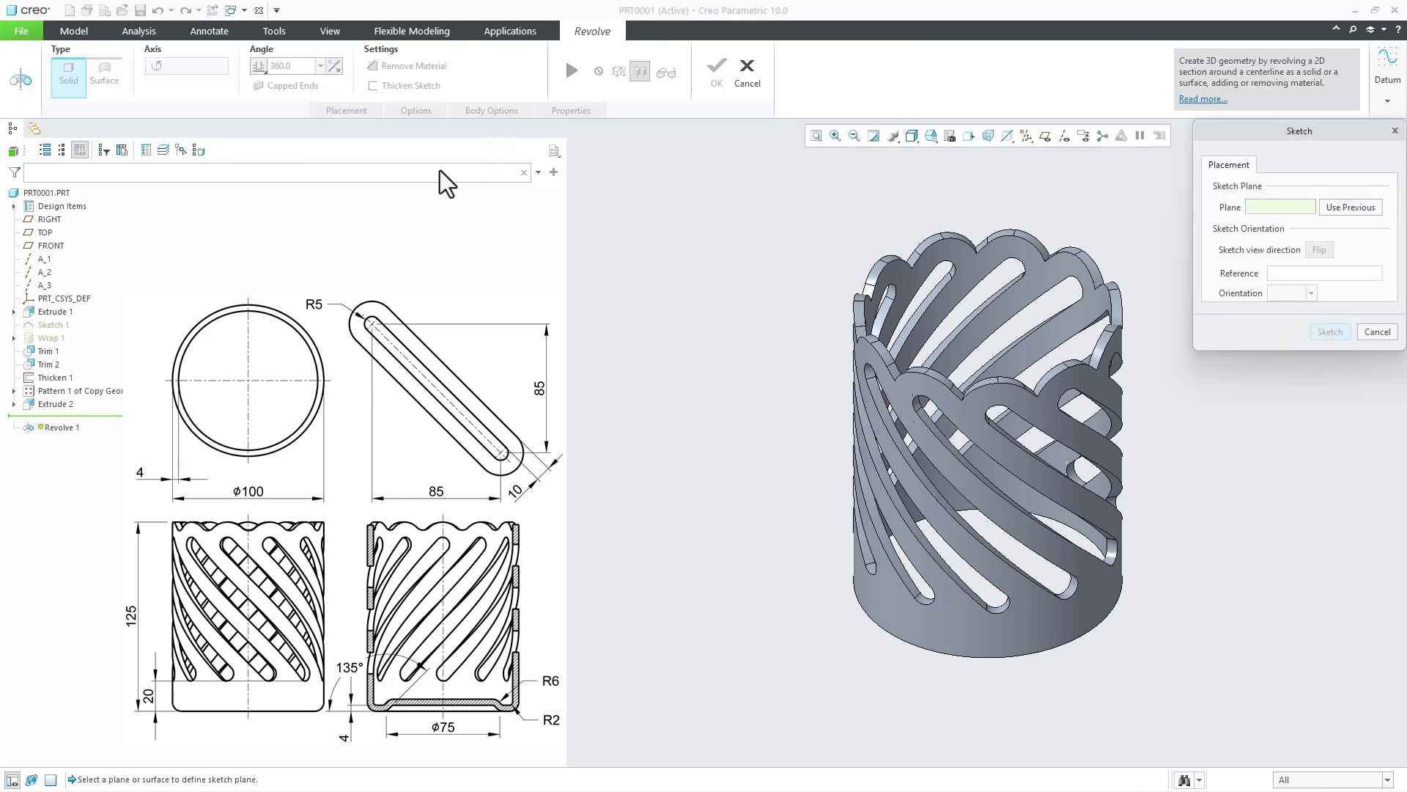
pyautogui.click(30, 247)
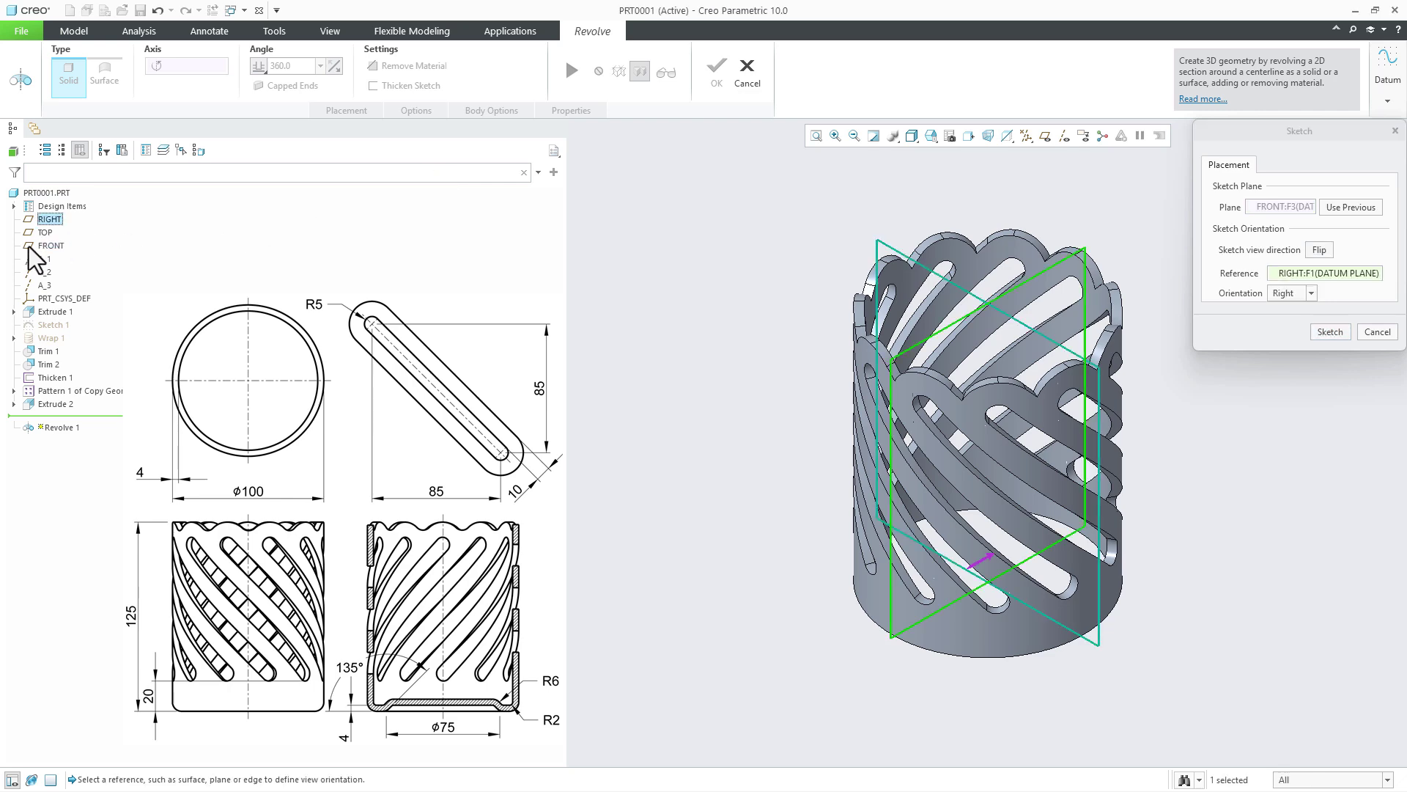
pyautogui.click(1328, 331)
pyautogui.click(1034, 136)
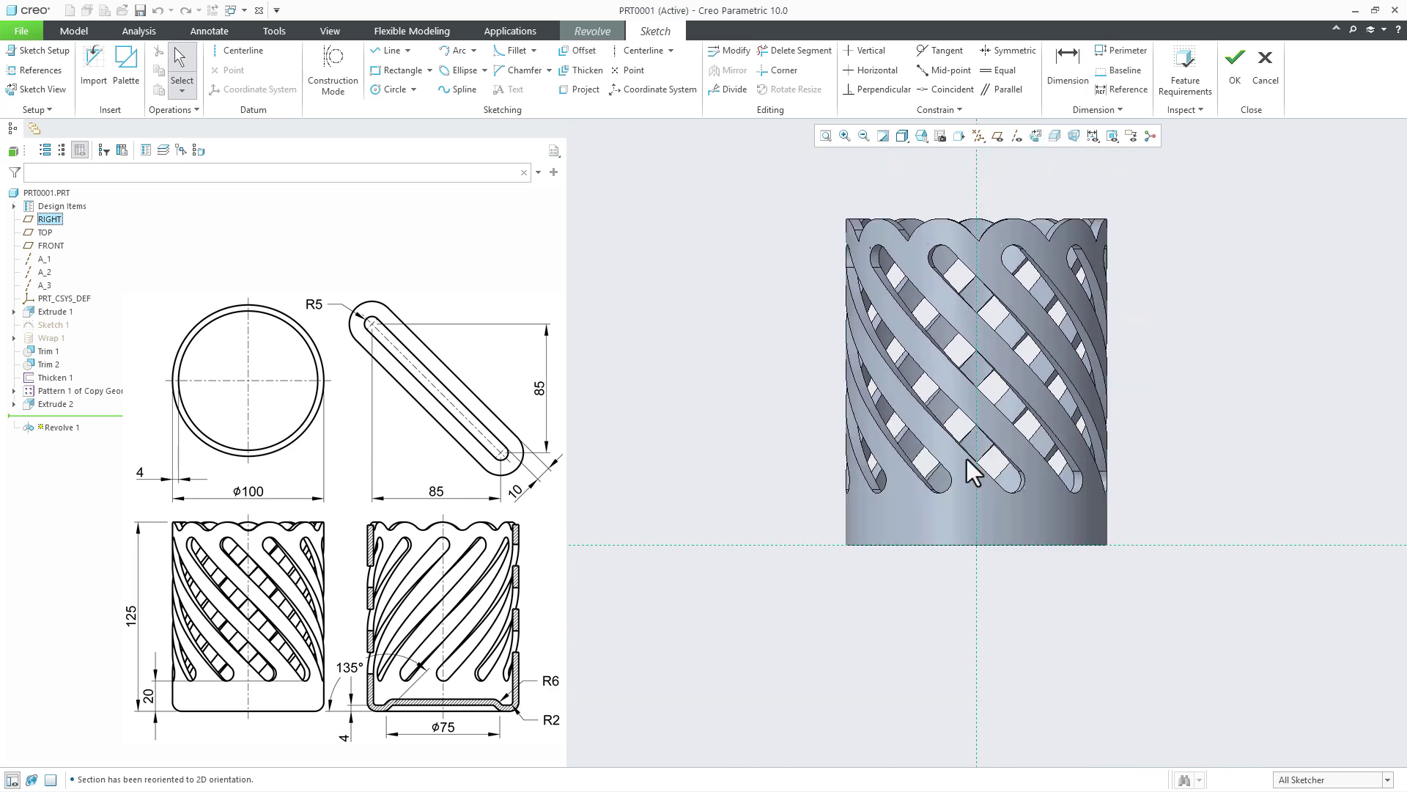
pyautogui.scroll(-2, 972, 553)
# Draw the three-segment line profile from the bottom corner to the centre, plus a vertical centerline
pyautogui.rightClick(756, 593)
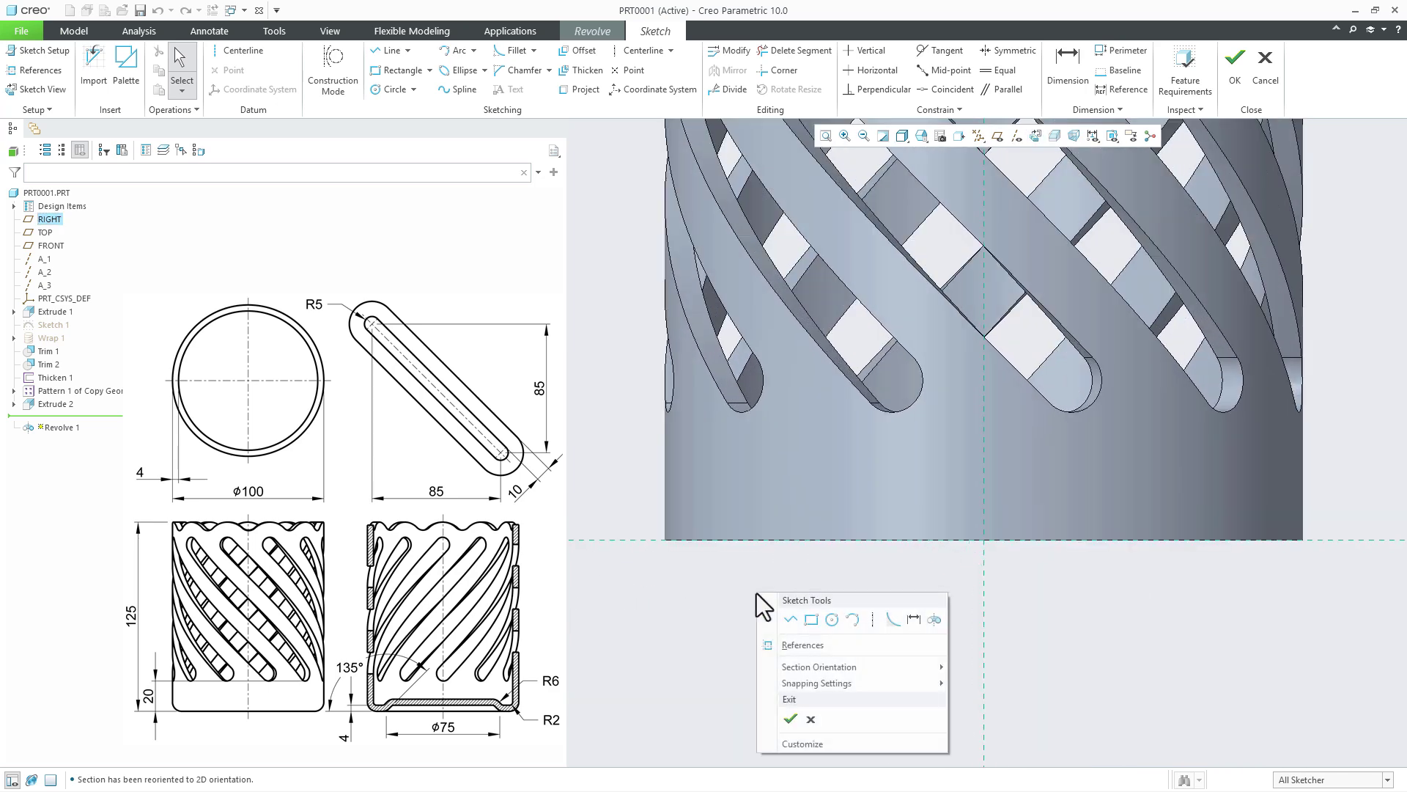
pyautogui.click(797, 622)
pyautogui.click(665, 539)
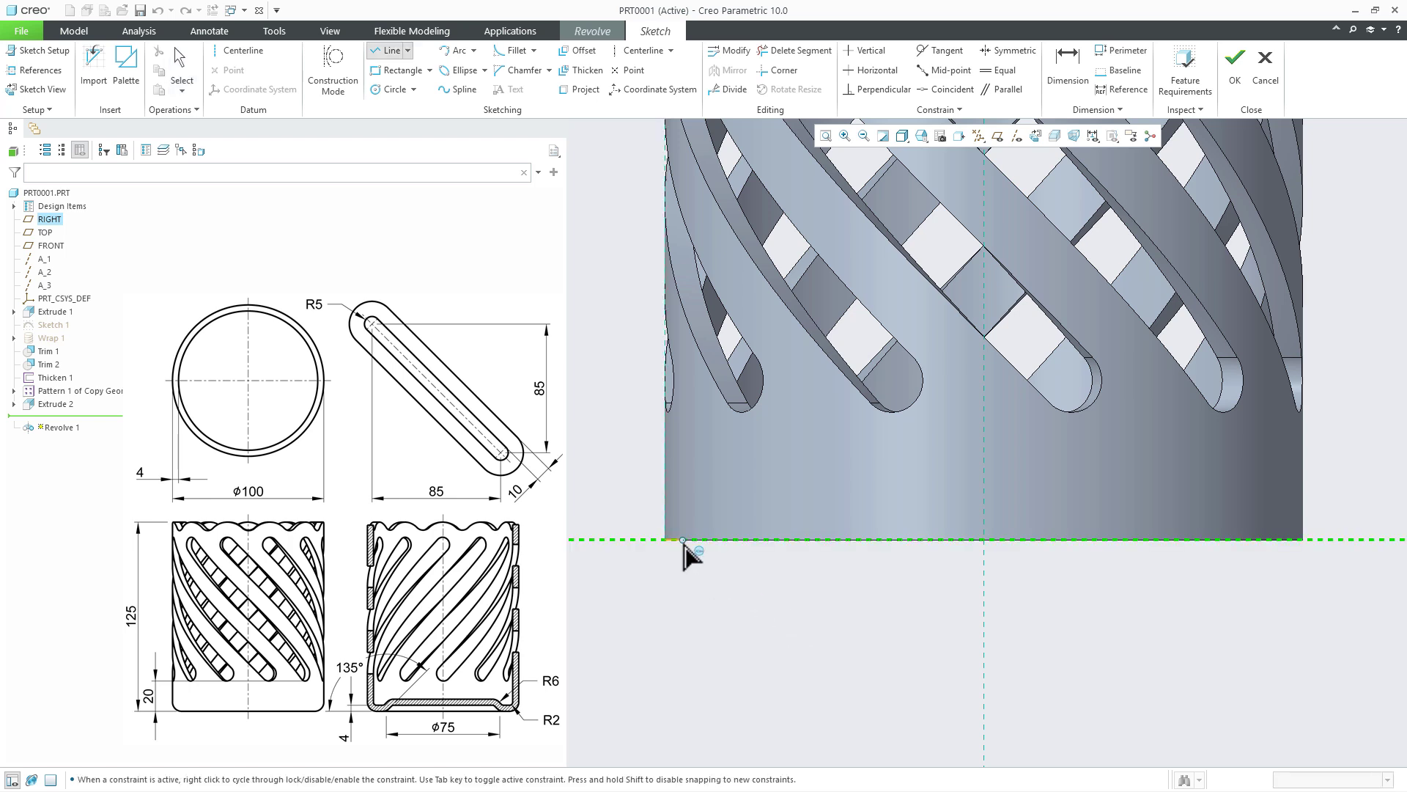
pyautogui.click(766, 551)
pyautogui.click(822, 507)
pyautogui.click(982, 513)
pyautogui.middleClick(1034, 585)
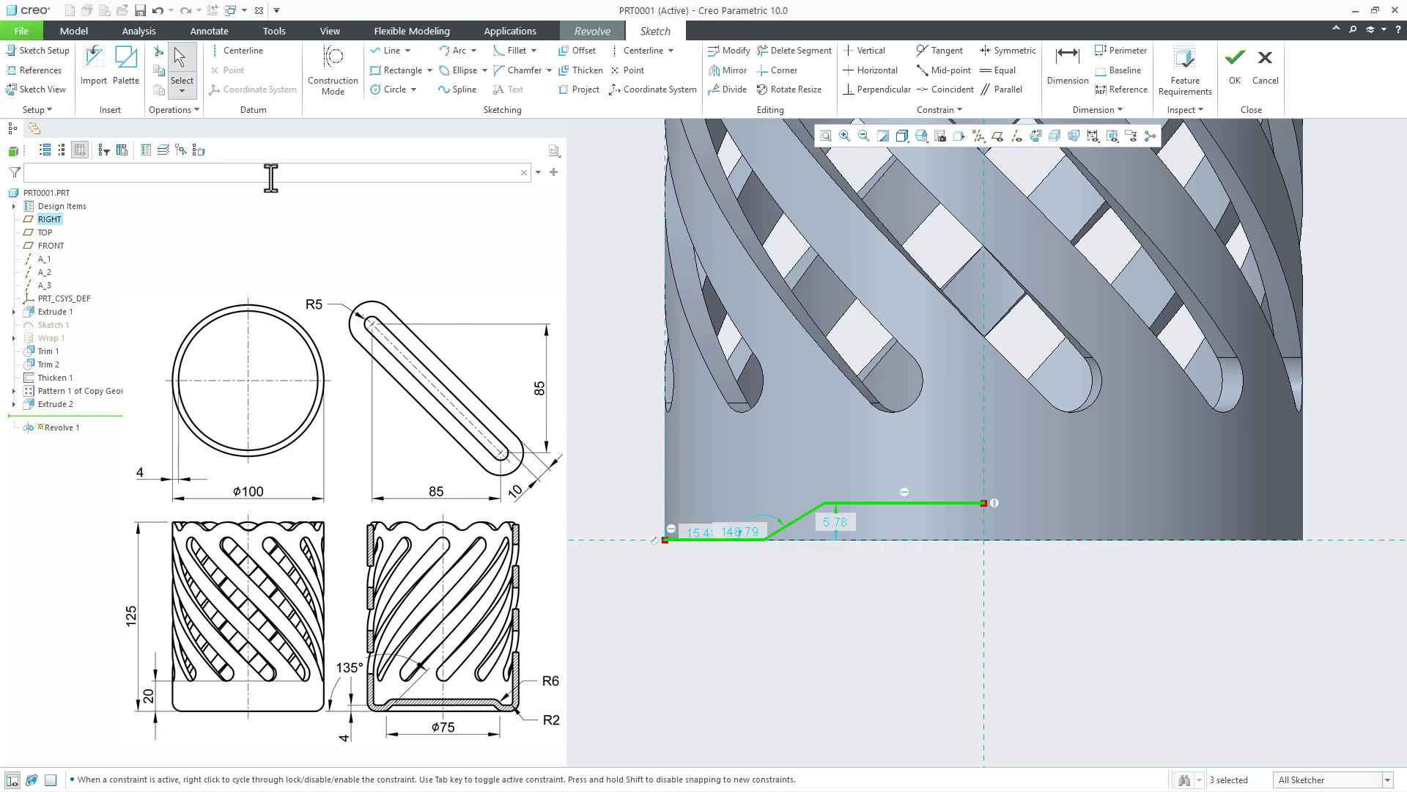
pyautogui.click(239, 51)
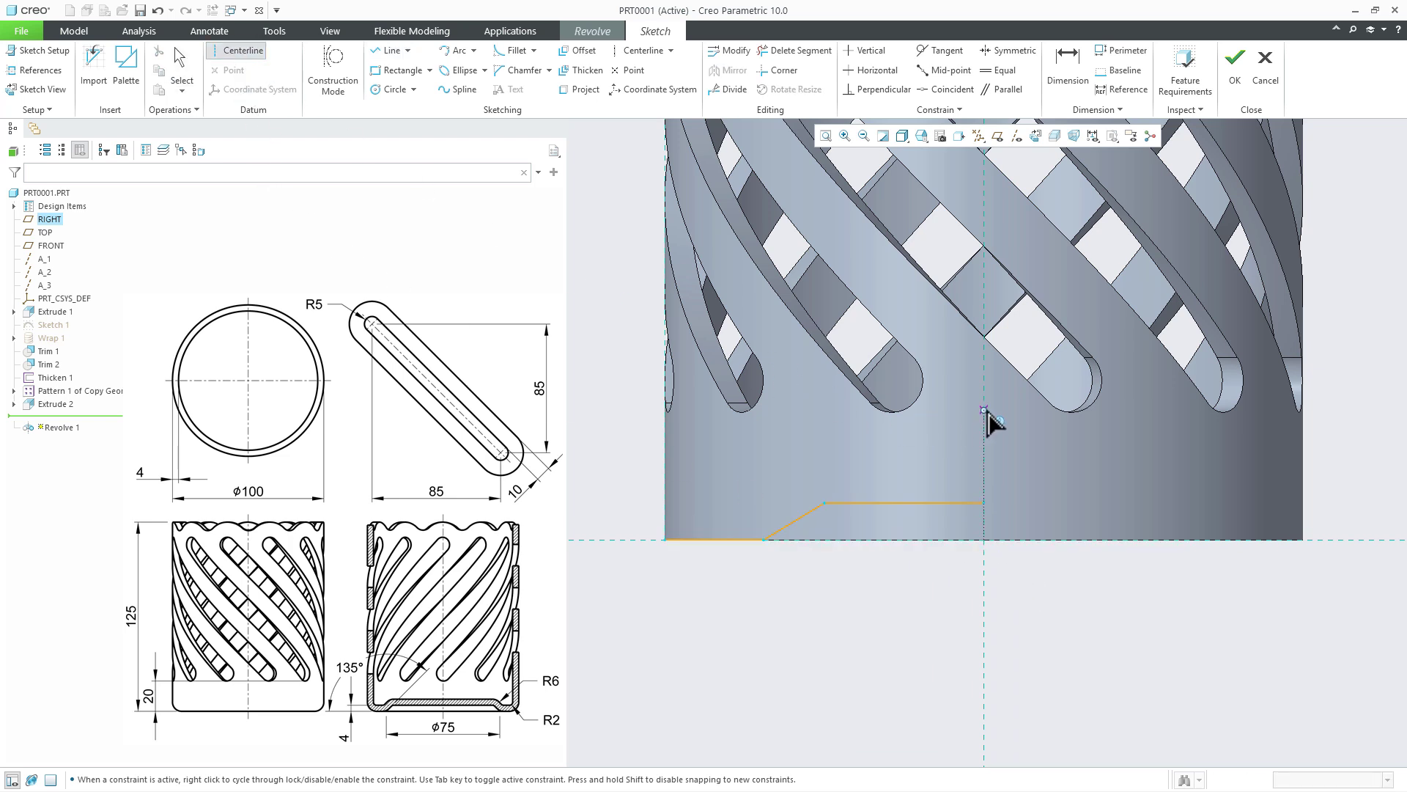
pyautogui.click(984, 503)
pyautogui.middleClick(1033, 597)
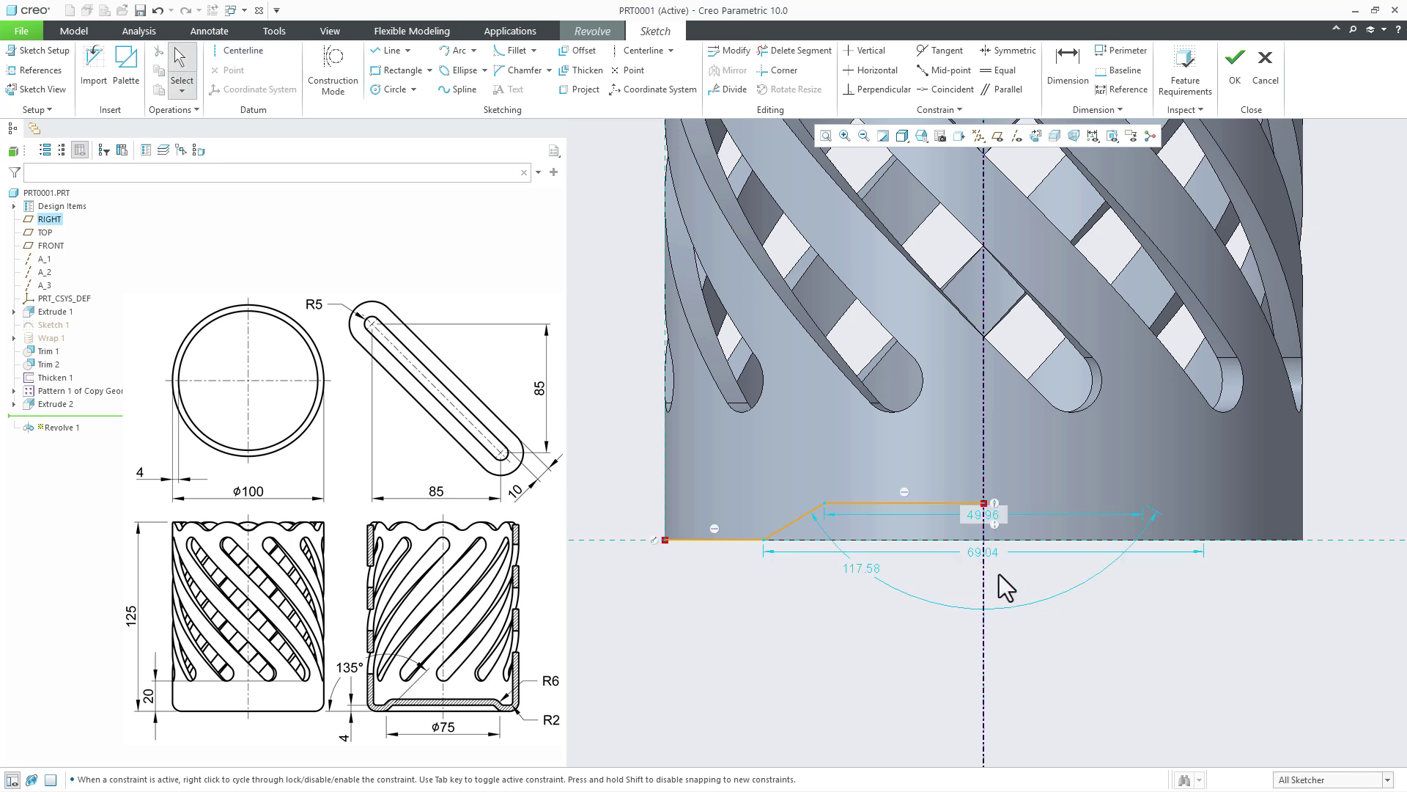
# Dimension the profile with a 75 diameter, 4 height and 135° slope angle
pyautogui.doubleClick(998, 554)
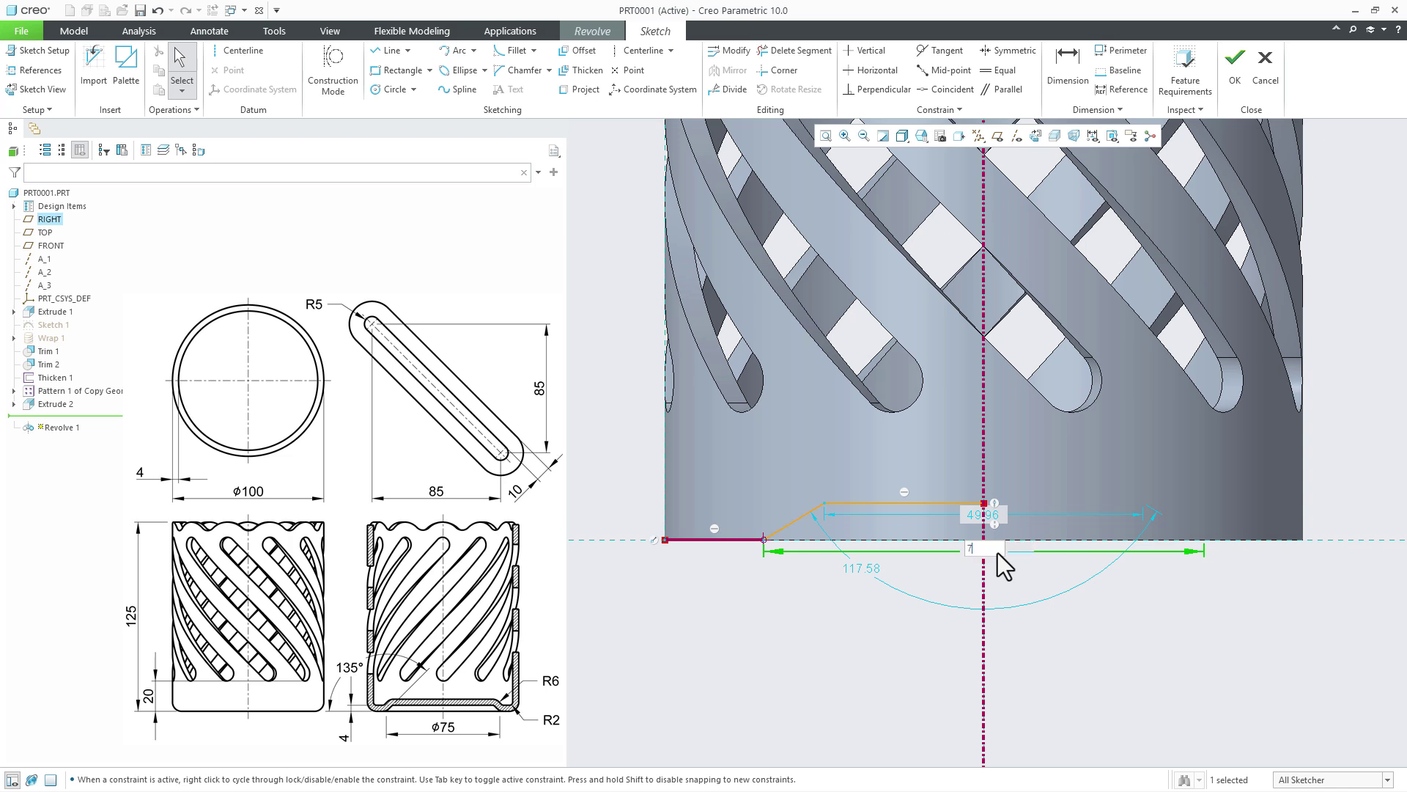
pyautogui.write('75')
pyautogui.press('Return')
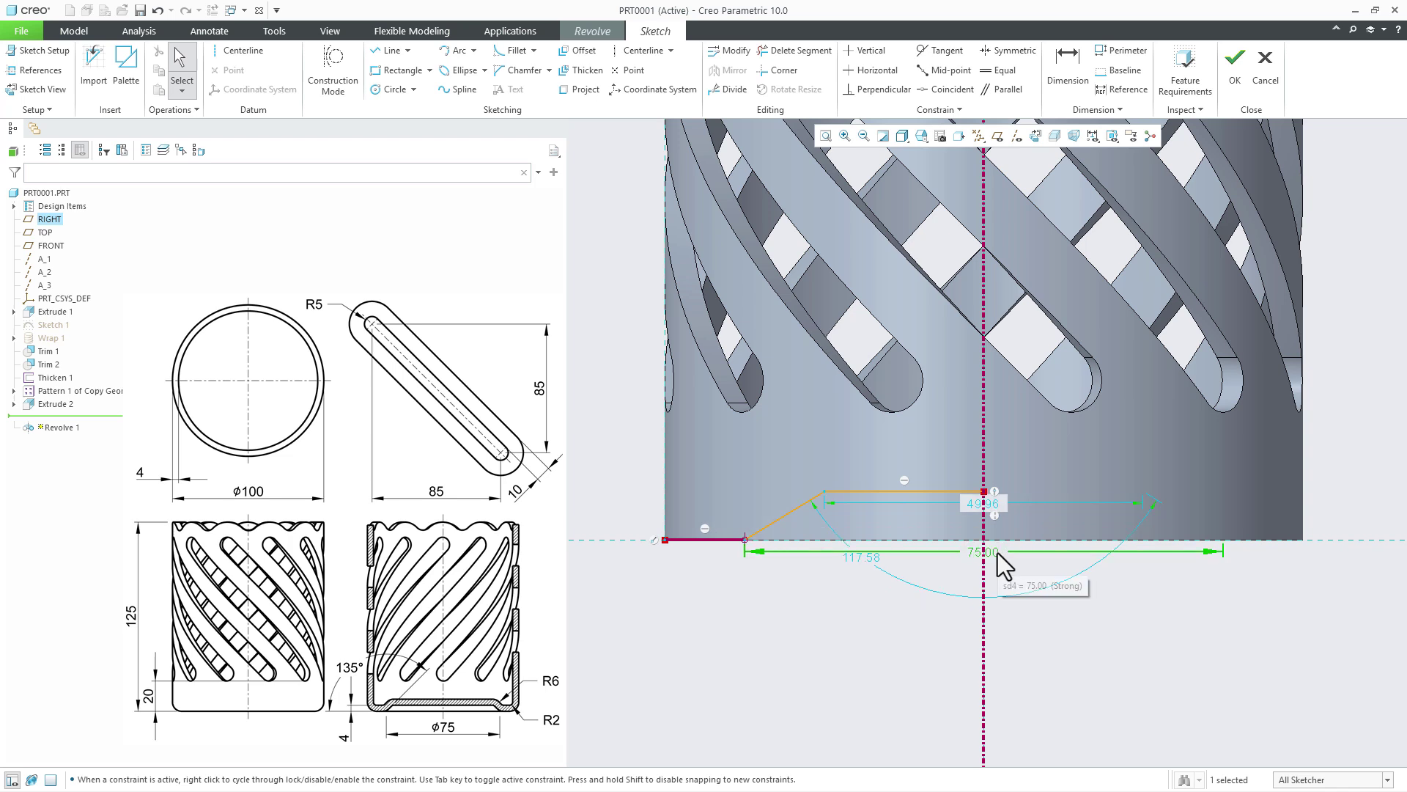
pyautogui.rightClick(1103, 591)
pyautogui.click(1260, 616)
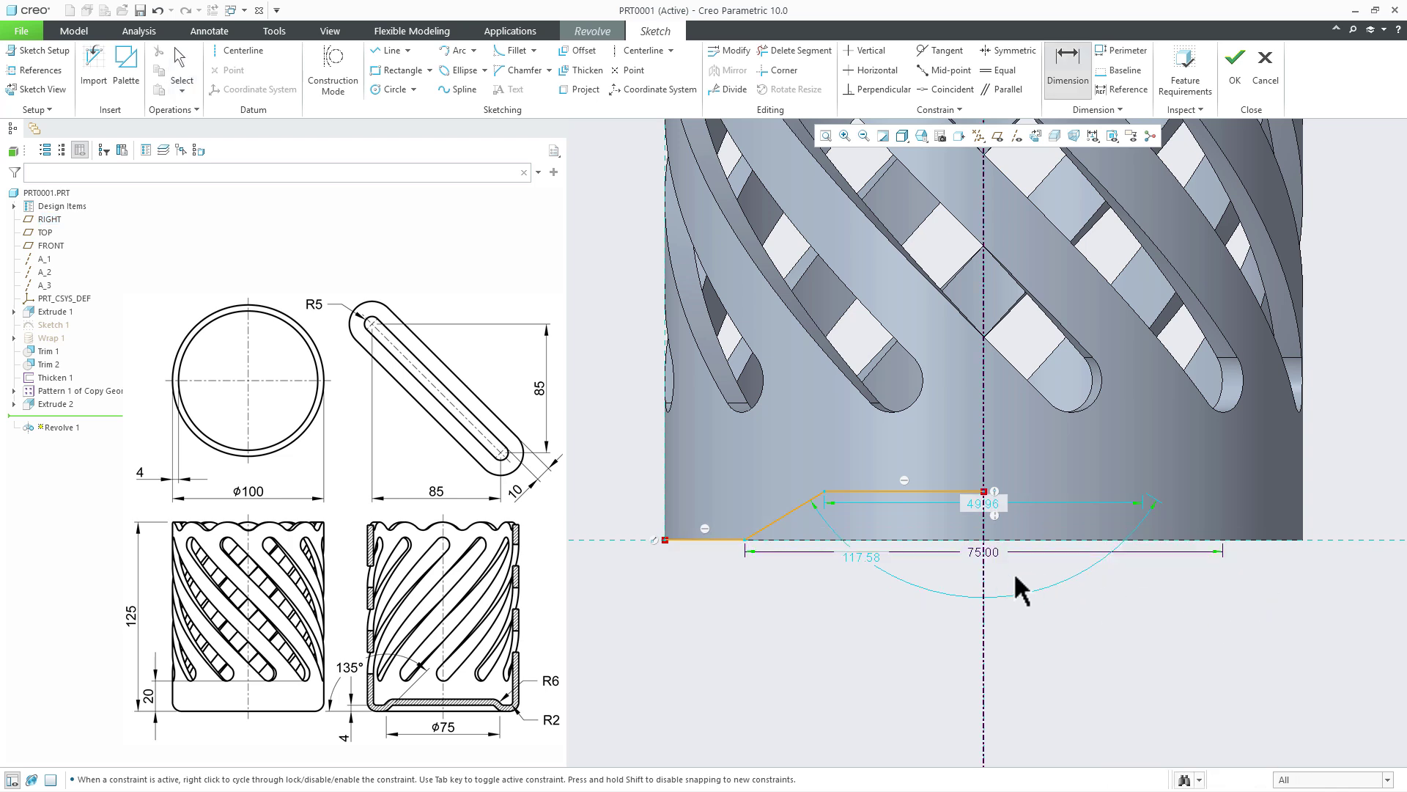
pyautogui.click(933, 539)
pyautogui.click(929, 492)
pyautogui.middleClick(922, 517)
pyautogui.write('4')
pyautogui.press('Return')
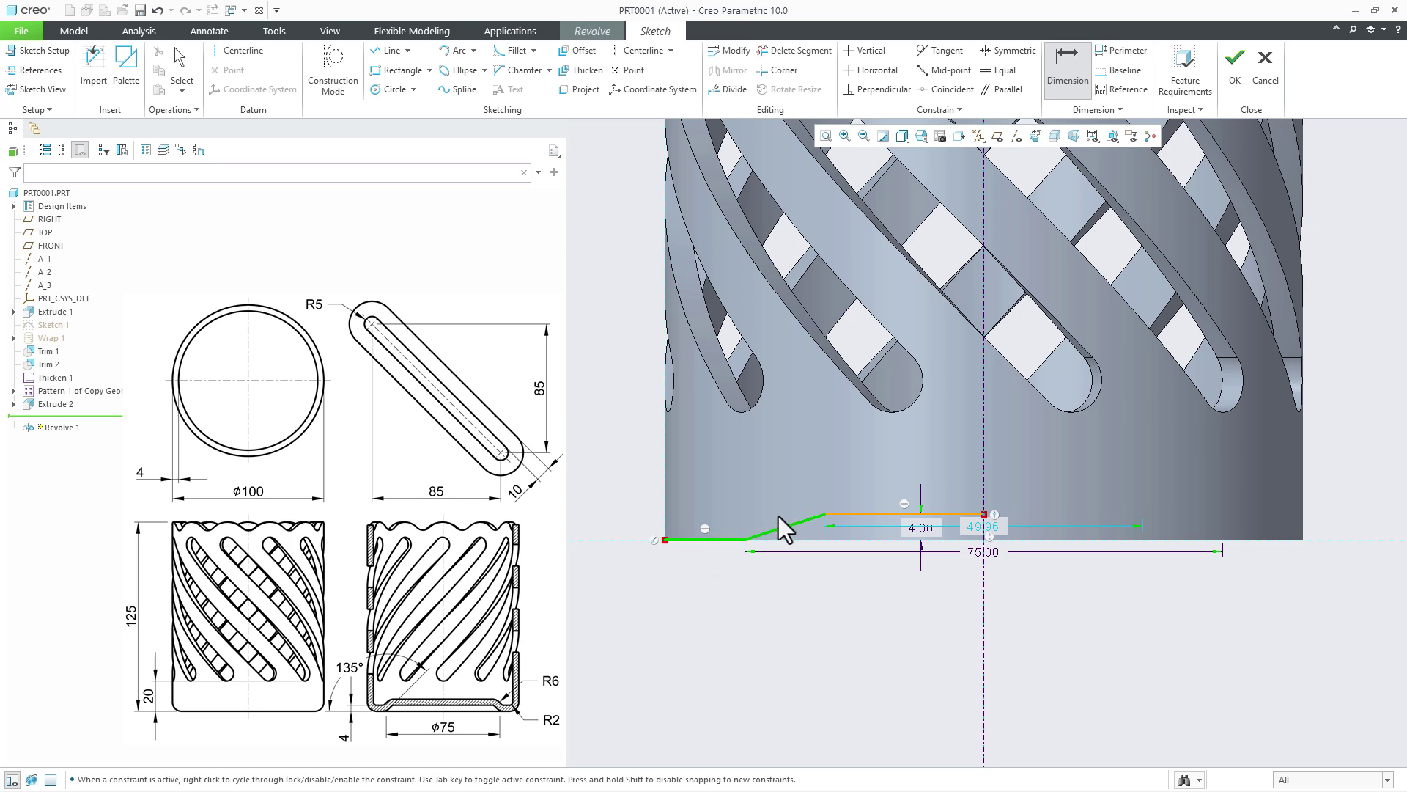
pyautogui.middleClick(743, 499)
pyautogui.write('135')
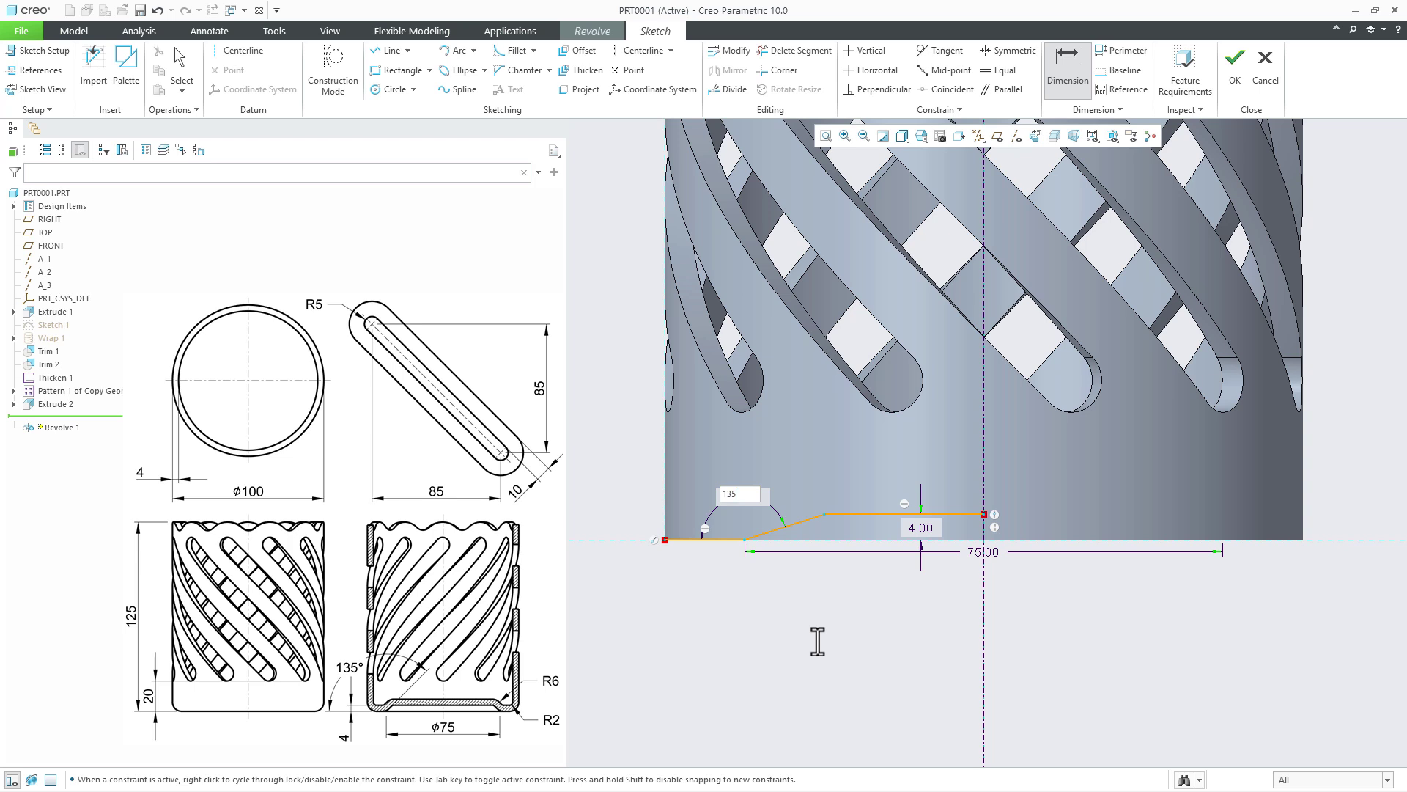
pyautogui.press('Return')
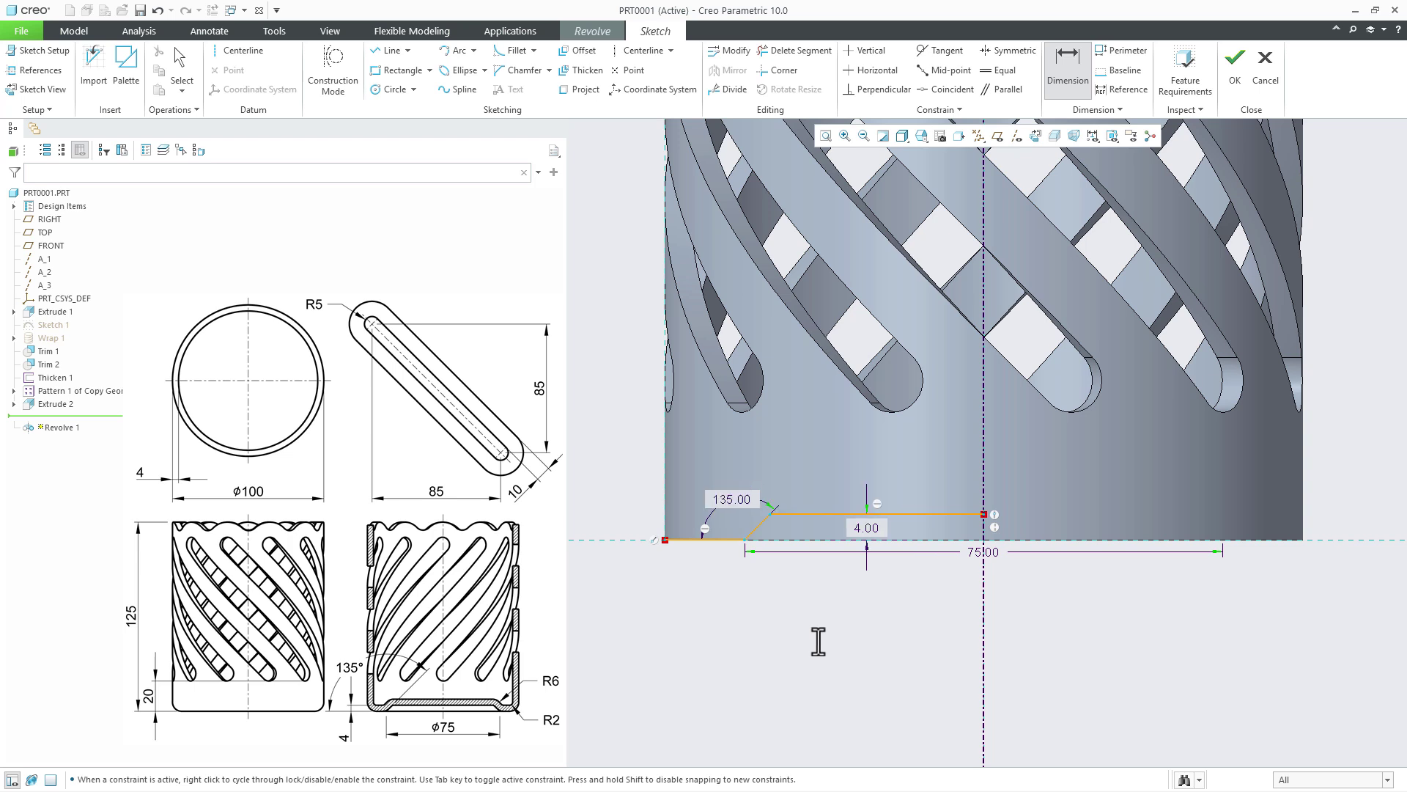
# Accept the sketch and complete Revolve 1 as a thickened 360° profile
pyautogui.rightClick(818, 642)
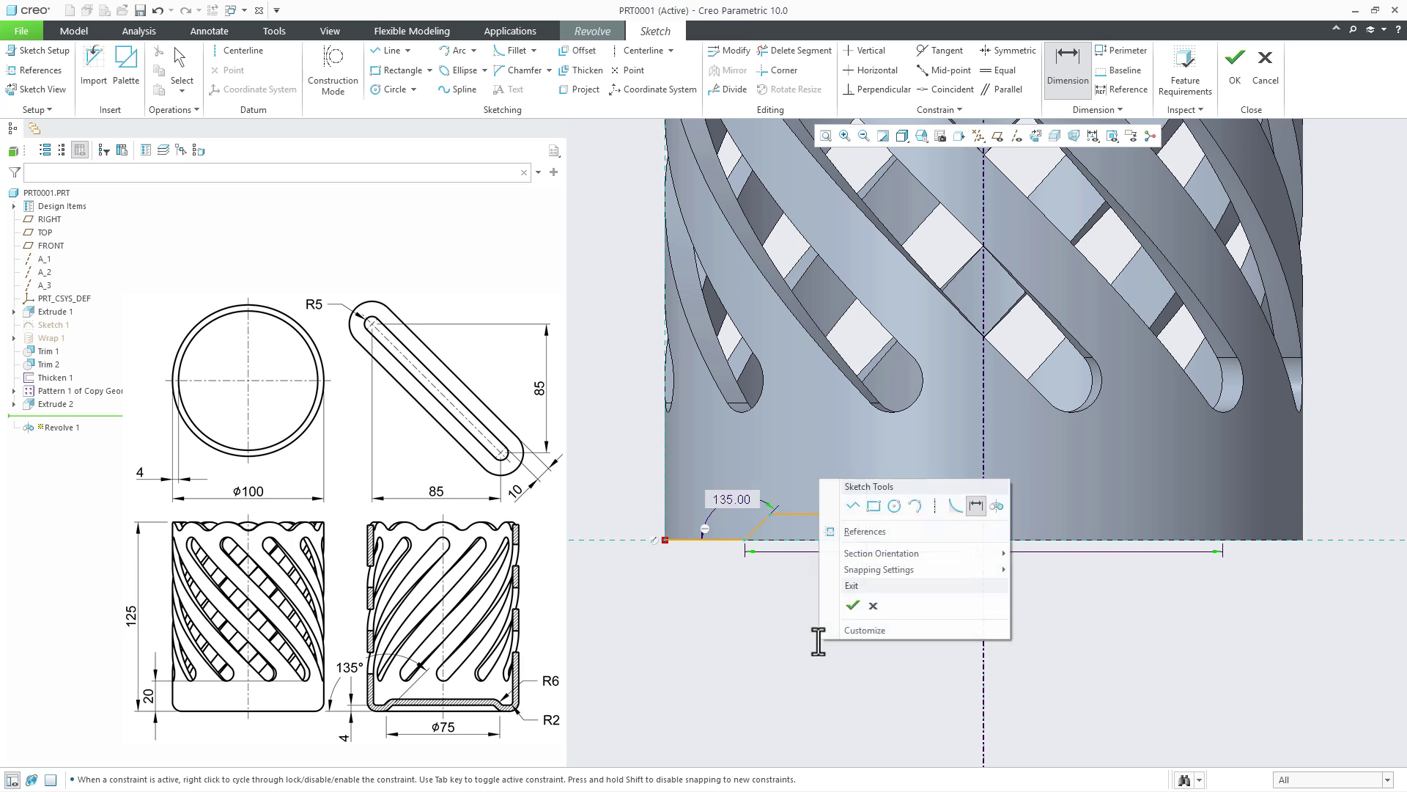
pyautogui.click(853, 605)
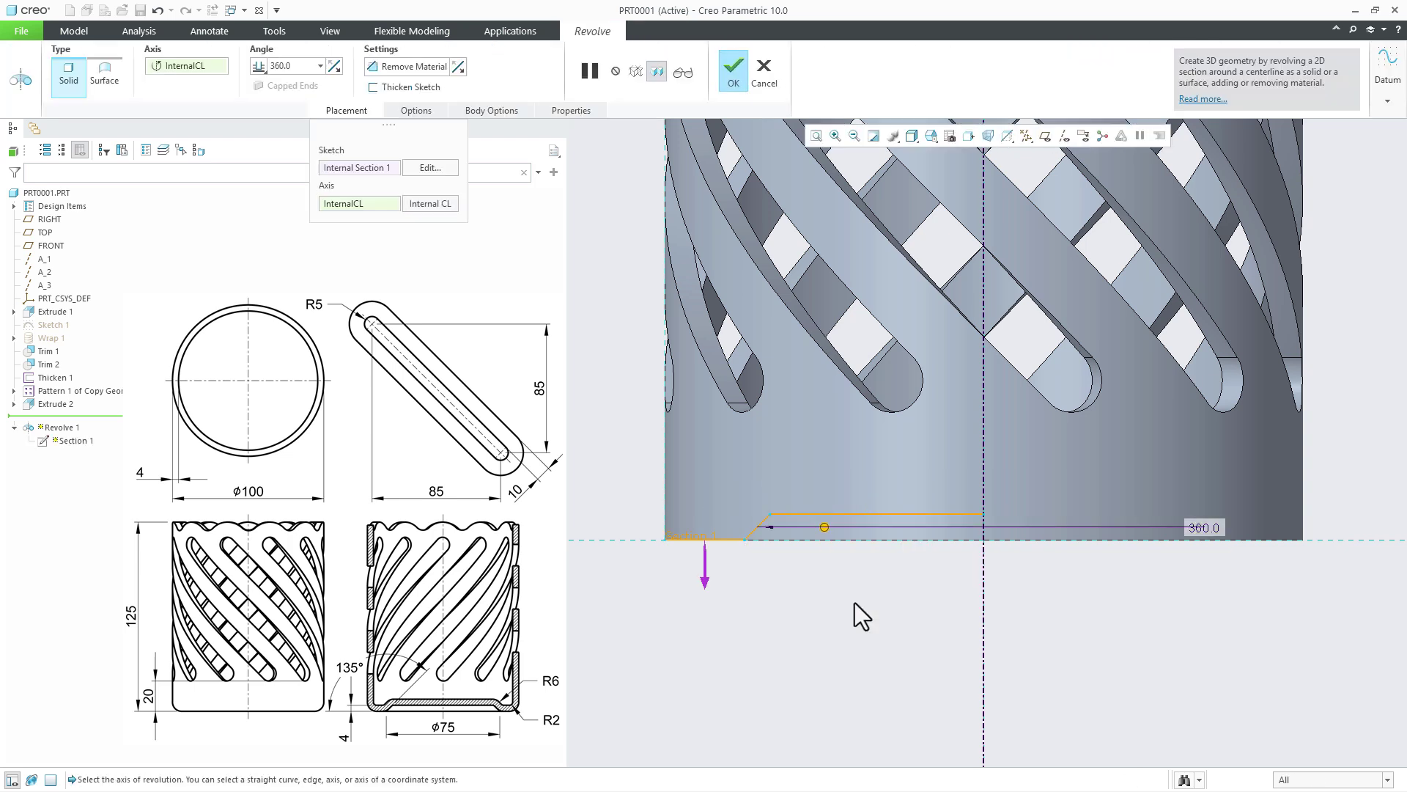
pyautogui.click(432, 88)
pyautogui.moveTo(841, 616); pyautogui.dragTo(898, 513, button='middle')
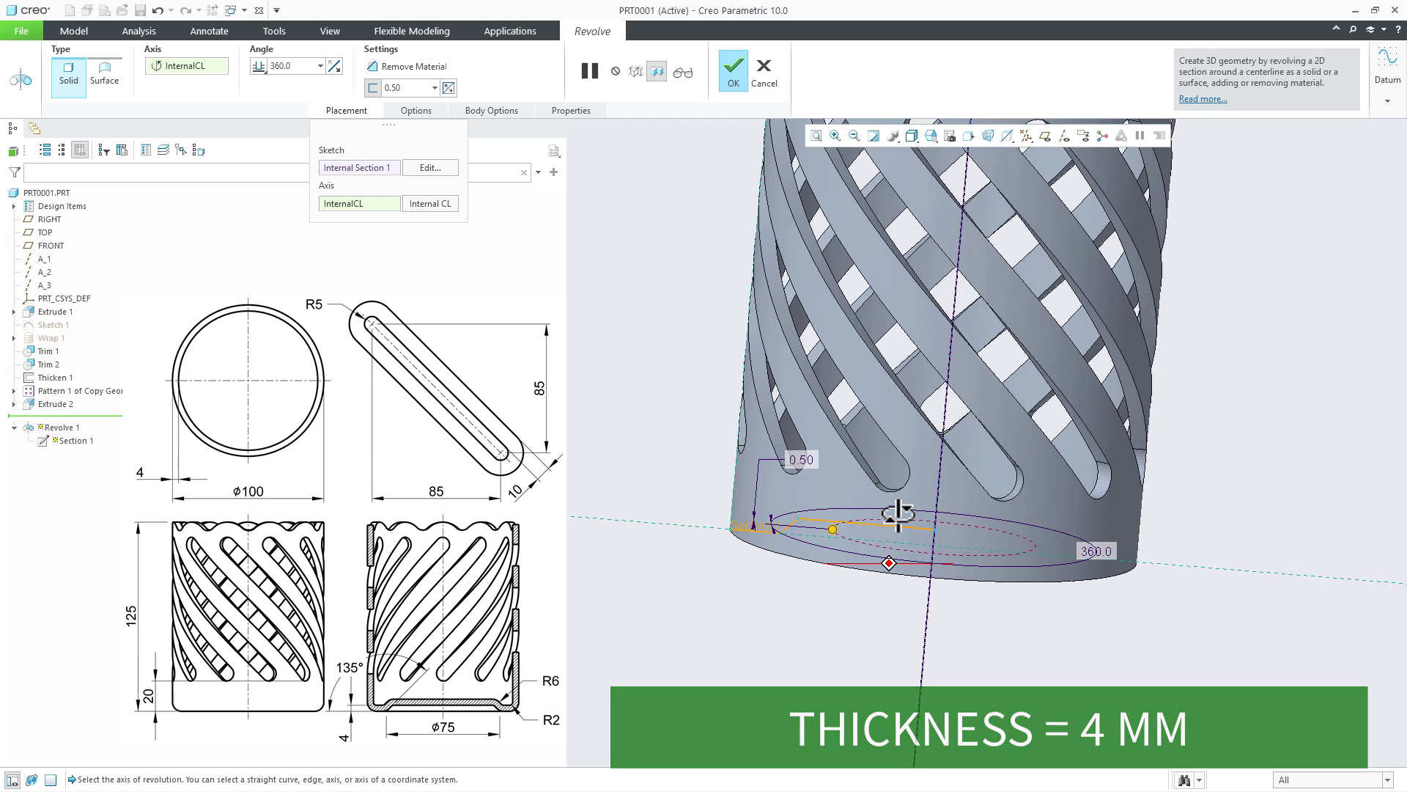
pyautogui.middleClick(840, 626)
pyautogui.hotkey('ctrl', 'd')
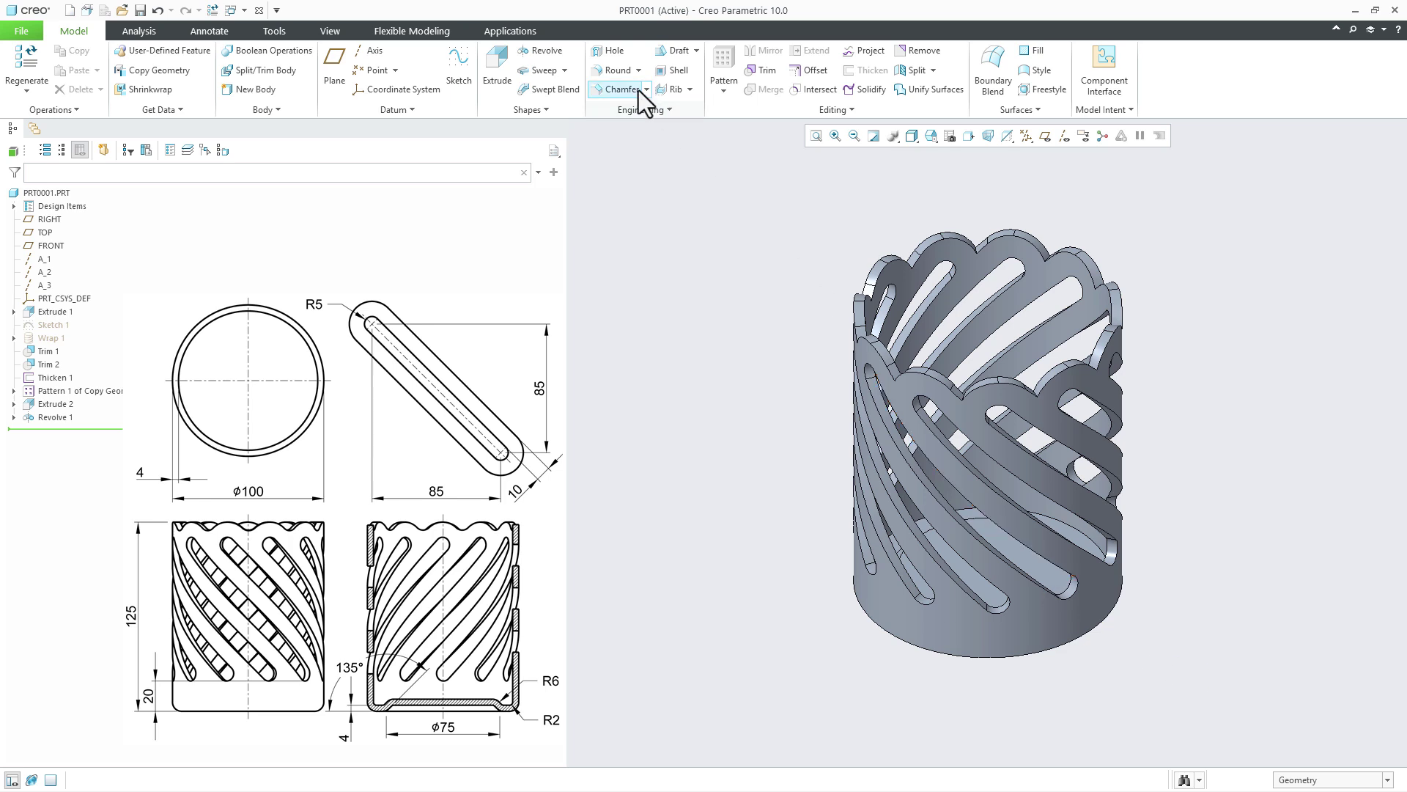
# Round the inner bottom, outer circular and inner ring edges of Revolve 1 with radius 2
pyautogui.click(612, 70)
pyautogui.moveTo(900, 679); pyautogui.dragTo(906, 602, button='middle')
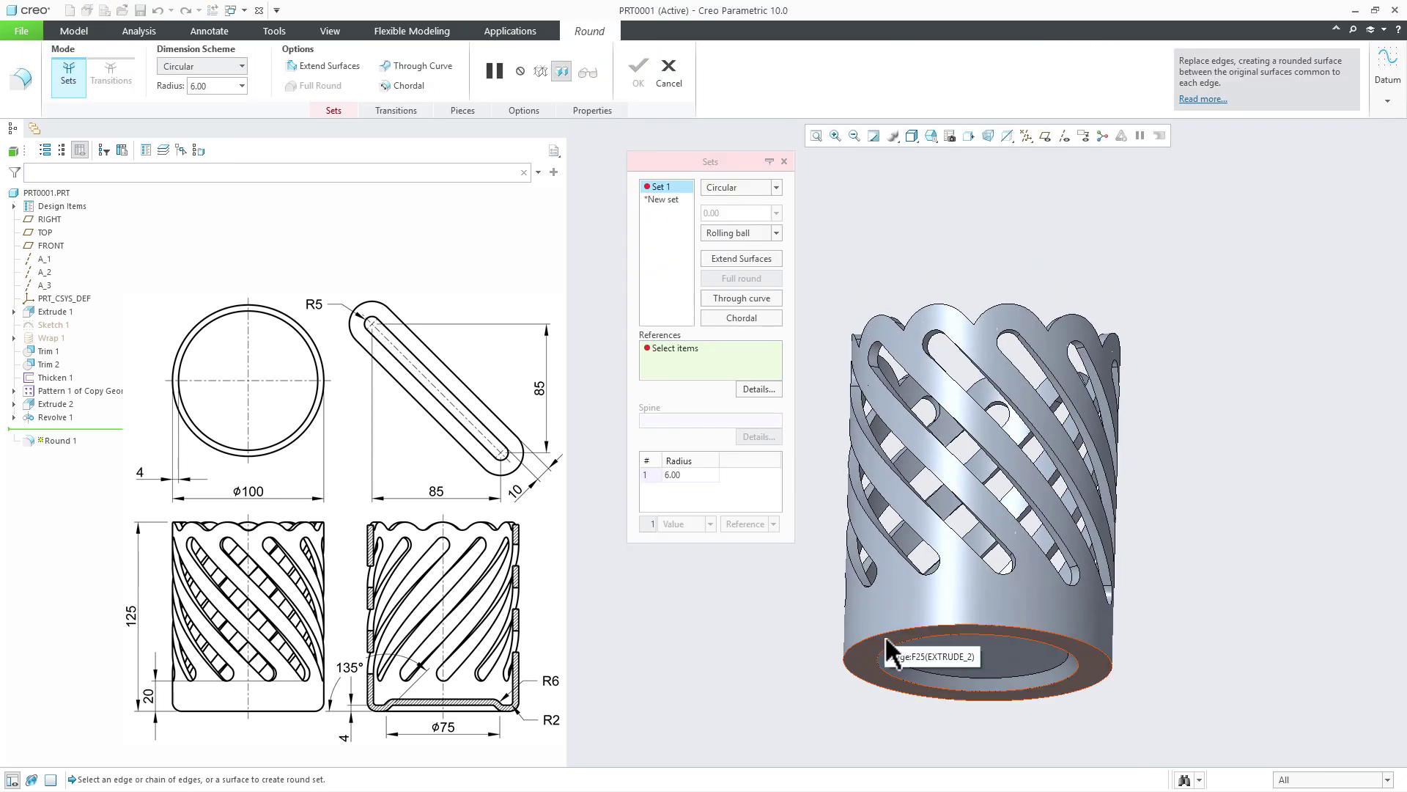
pyautogui.scroll(2, 903, 667)
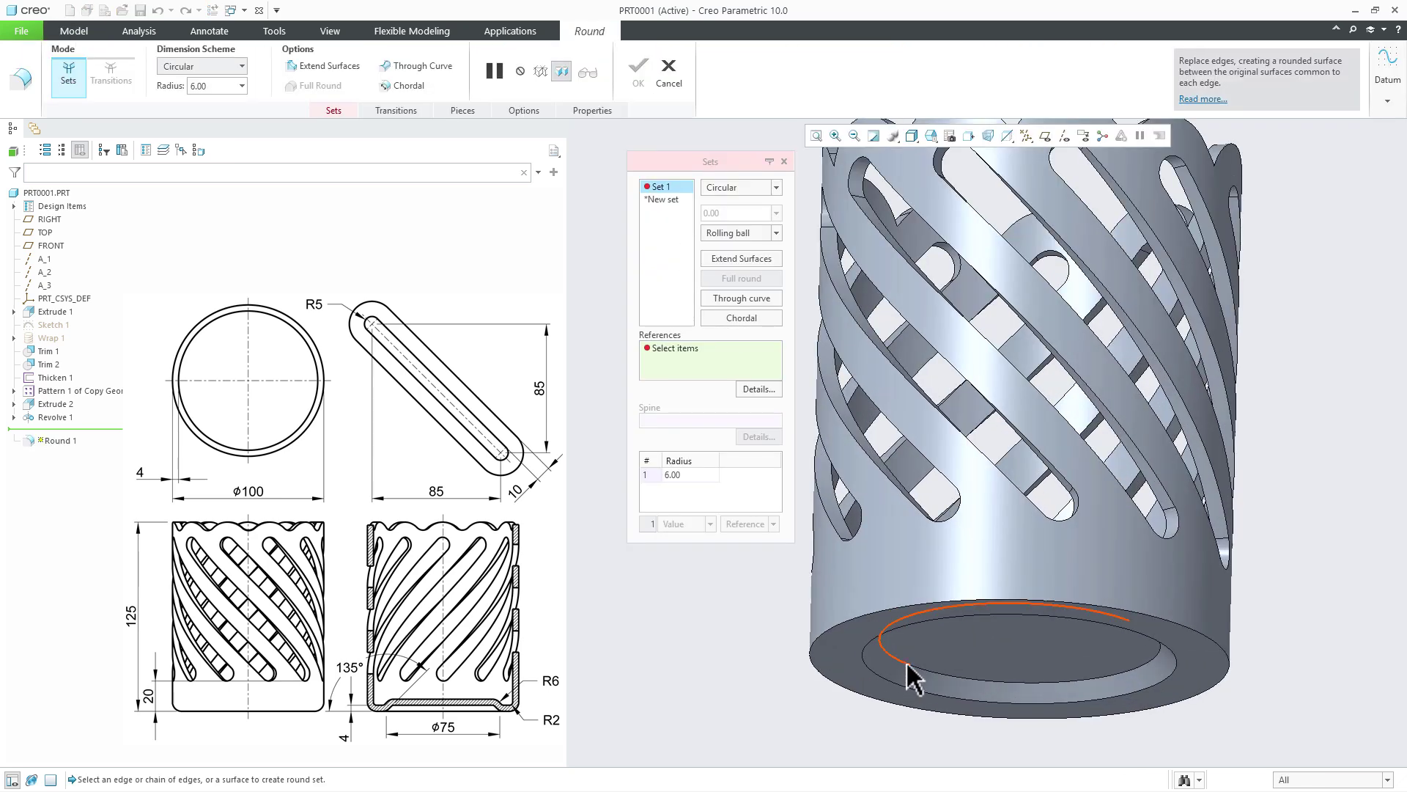
pyautogui.click(907, 663)
pyautogui.scroll(-2, 906, 661)
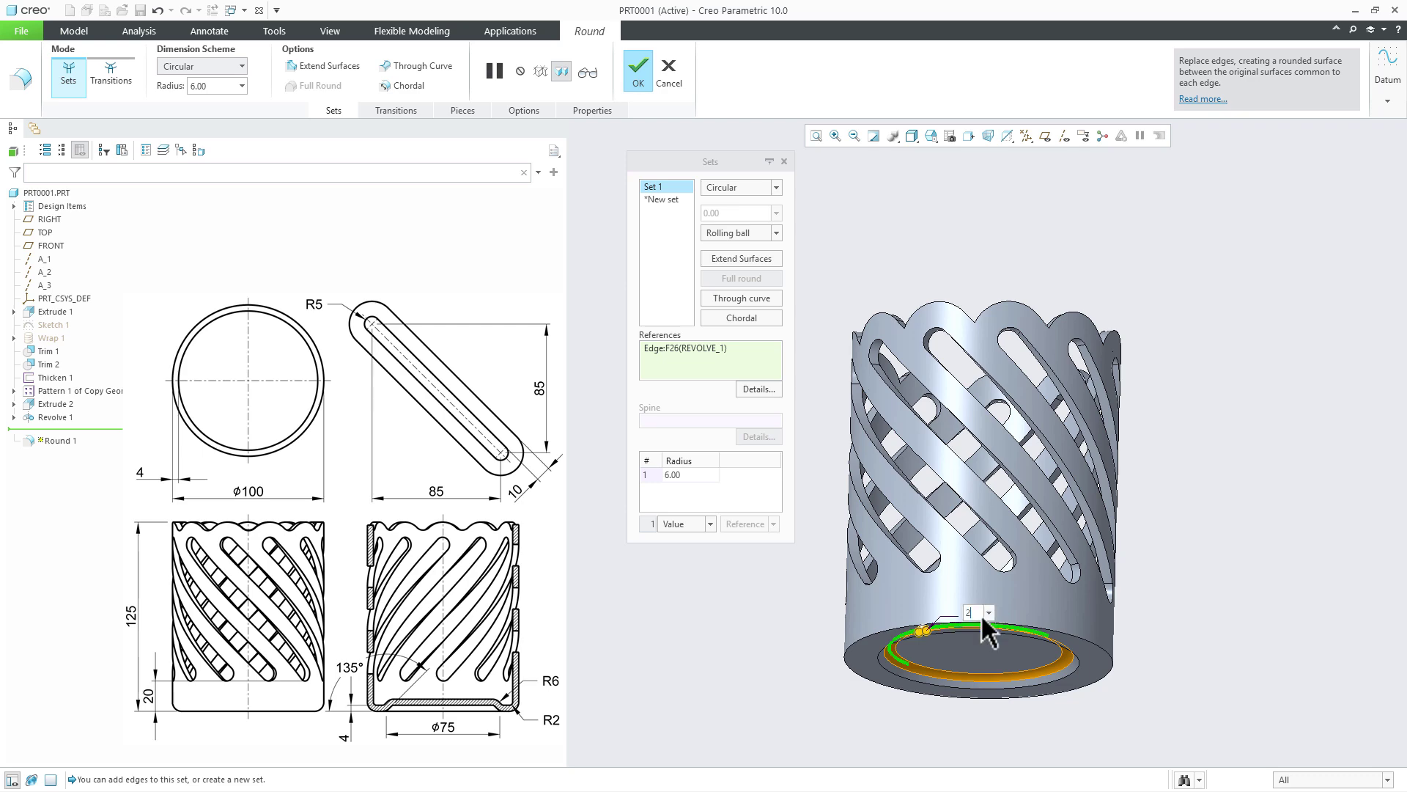
pyautogui.press('Return')
pyautogui.moveTo(980, 612); pyautogui.dragTo(983, 363, button='middle')
pyautogui.keyDown('ctrl'); pyautogui.click(870, 337); pyautogui.keyUp('ctrl')
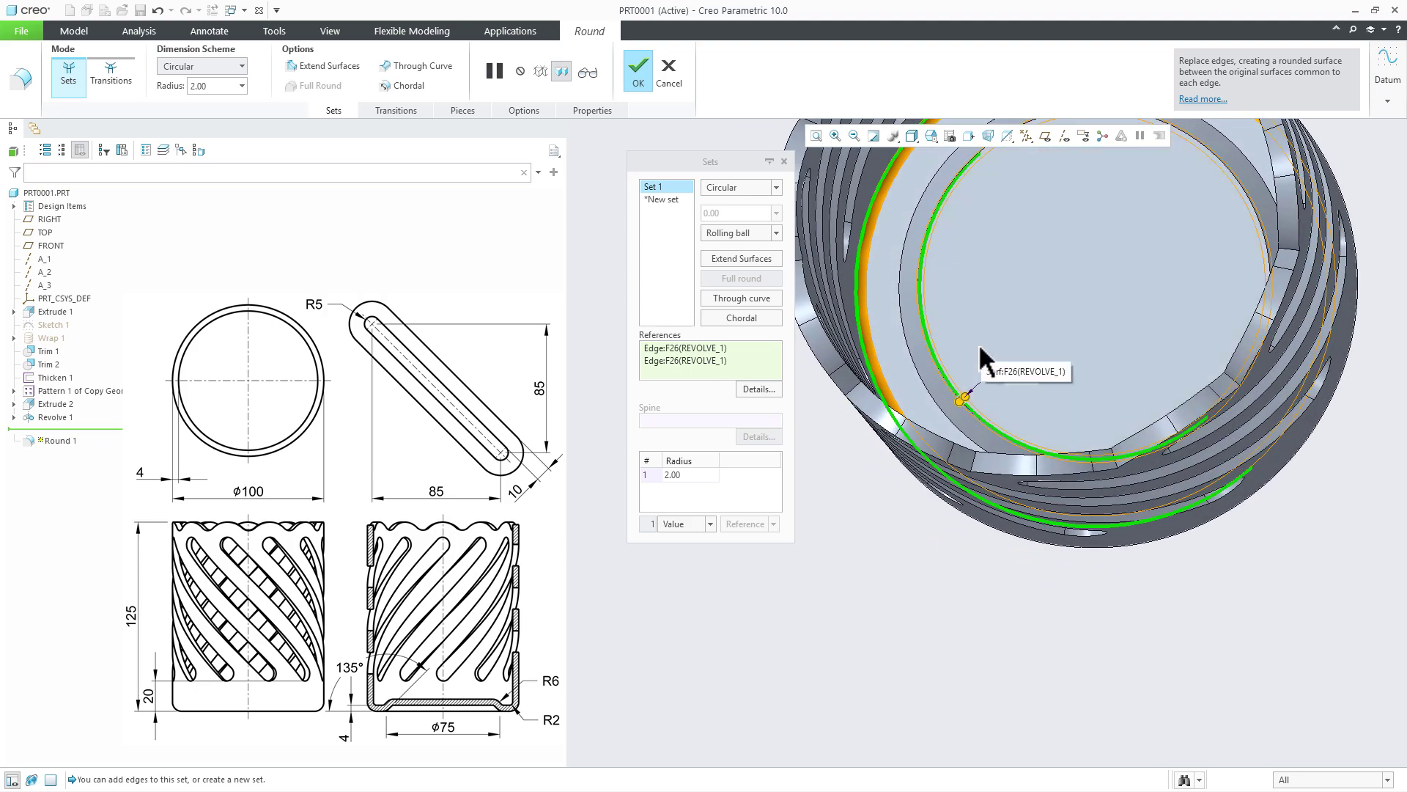
pyautogui.keyDown('ctrl'); pyautogui.click(913, 359); pyautogui.keyUp('ctrl')
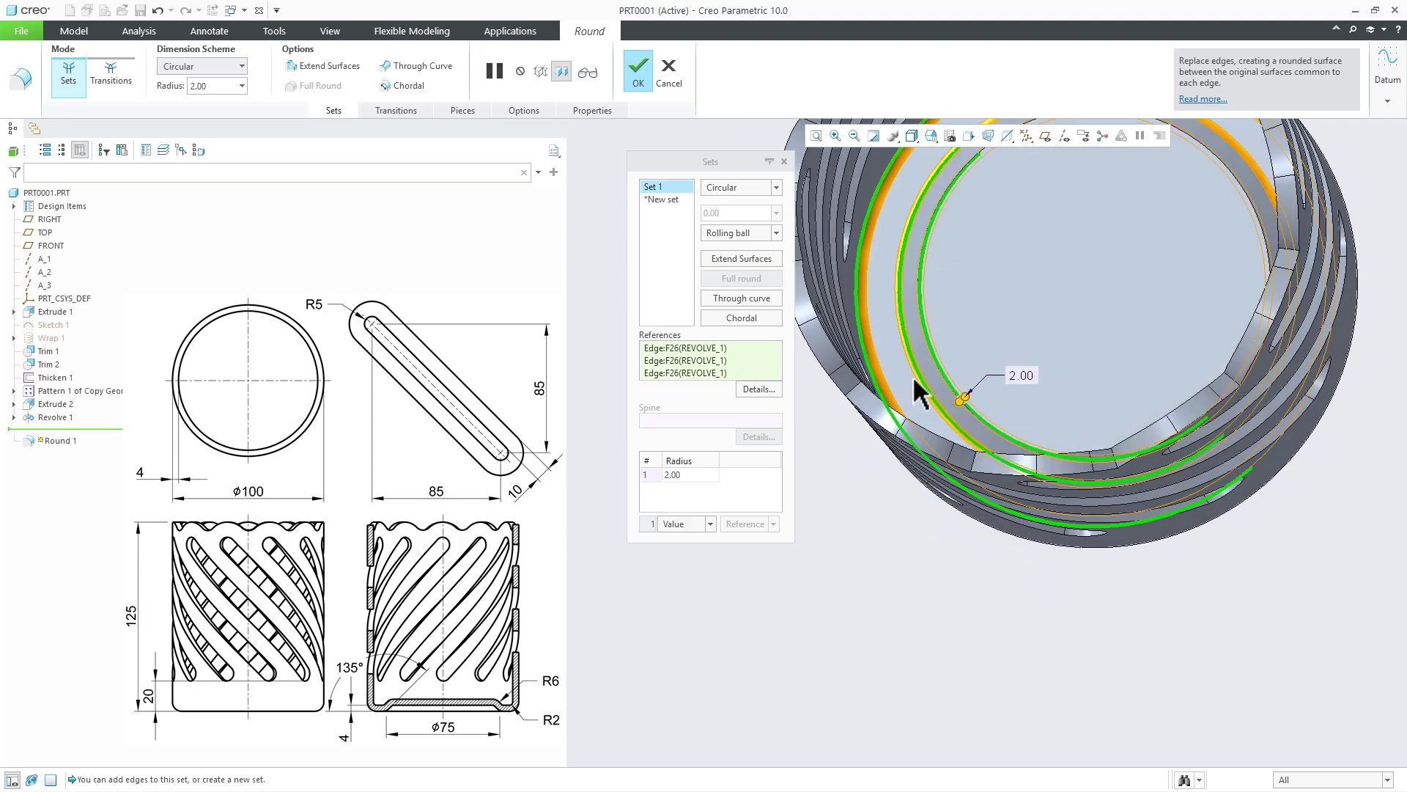
pyautogui.middleClick(877, 573)
pyautogui.hotkey('ctrl', 'd')
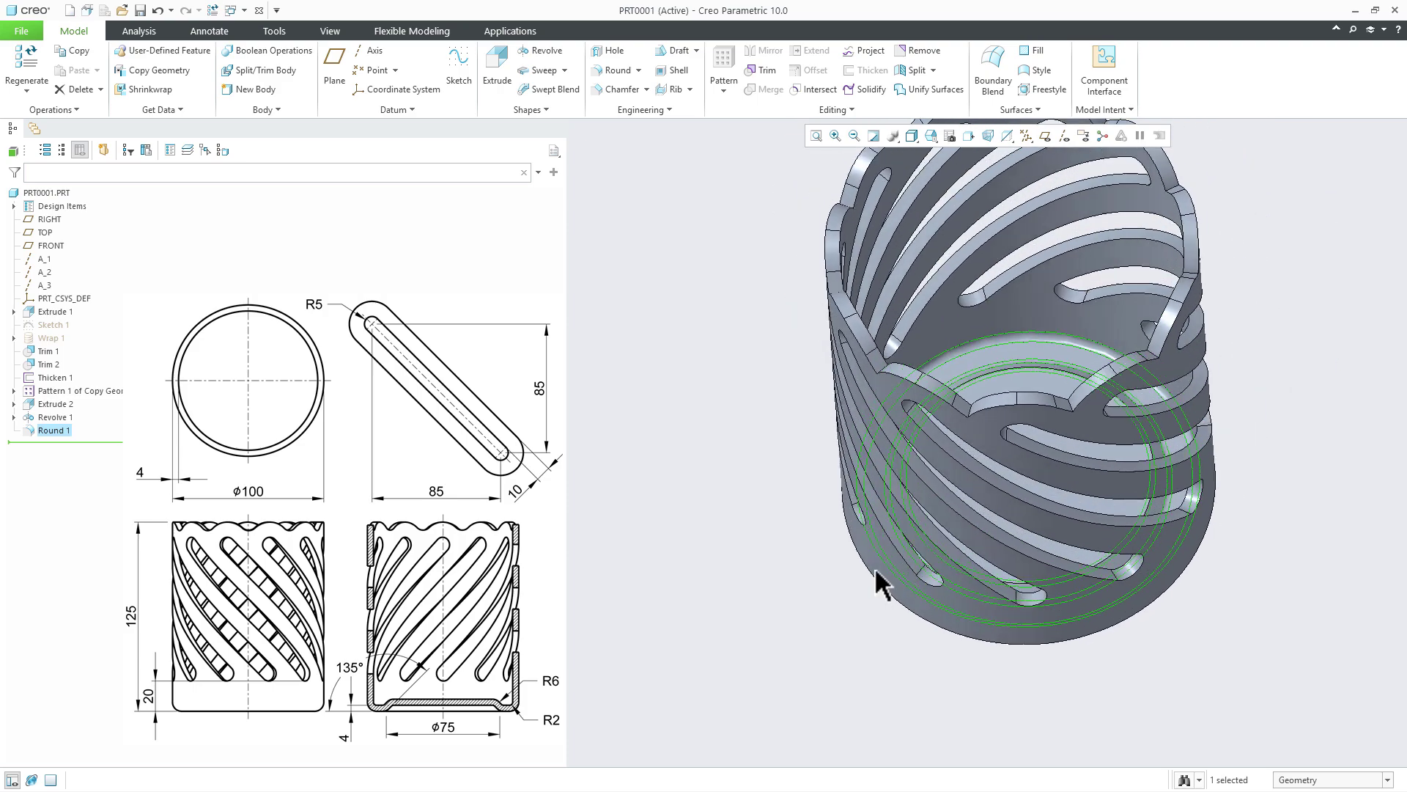
# Start a new round on the cup's outer bottom edge with a 6 mm radius
pyautogui.click(808, 554)
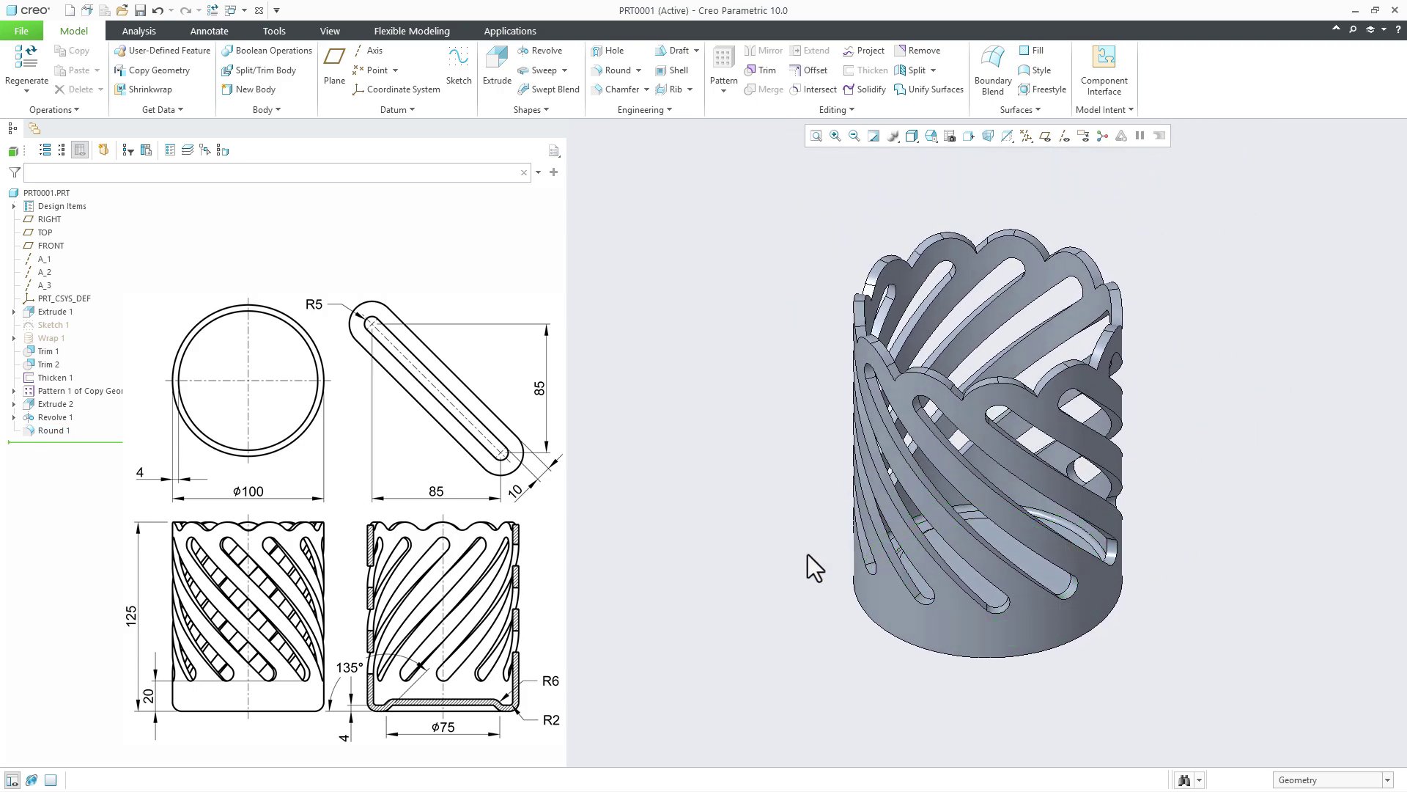
pyautogui.click(615, 70)
pyautogui.scroll(-5, 873, 651)
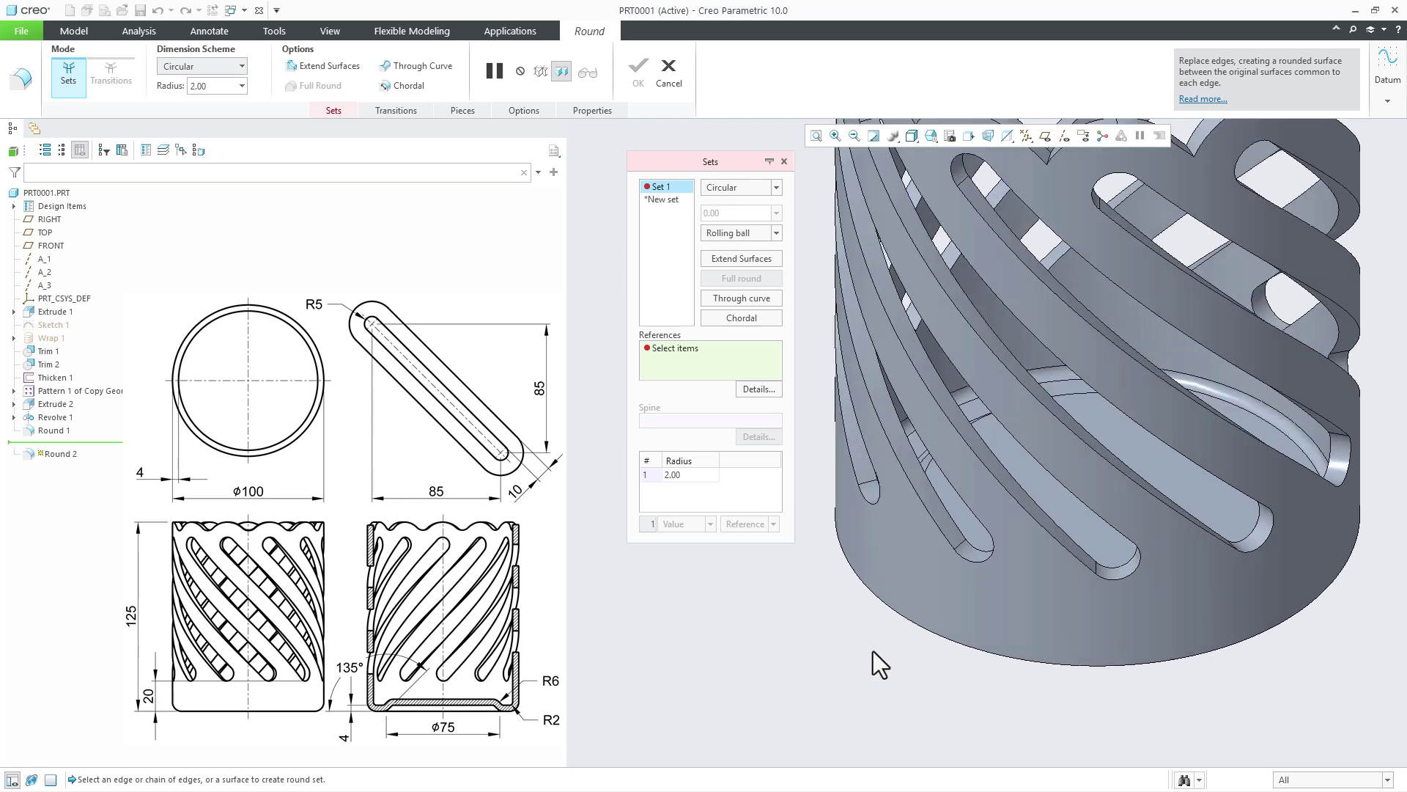
pyautogui.click(870, 582)
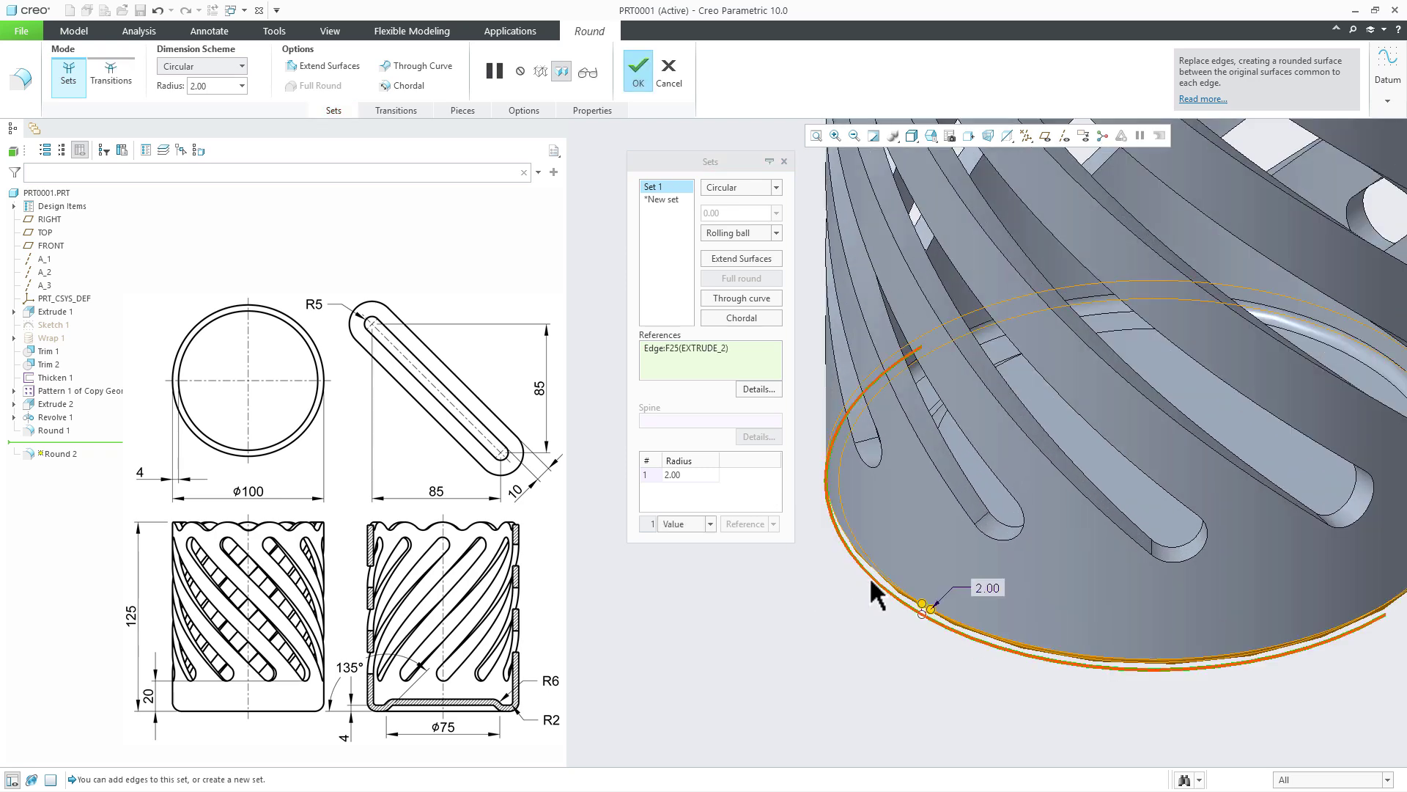
pyautogui.doubleClick(987, 588)
pyautogui.write('6')
pyautogui.press('Return')
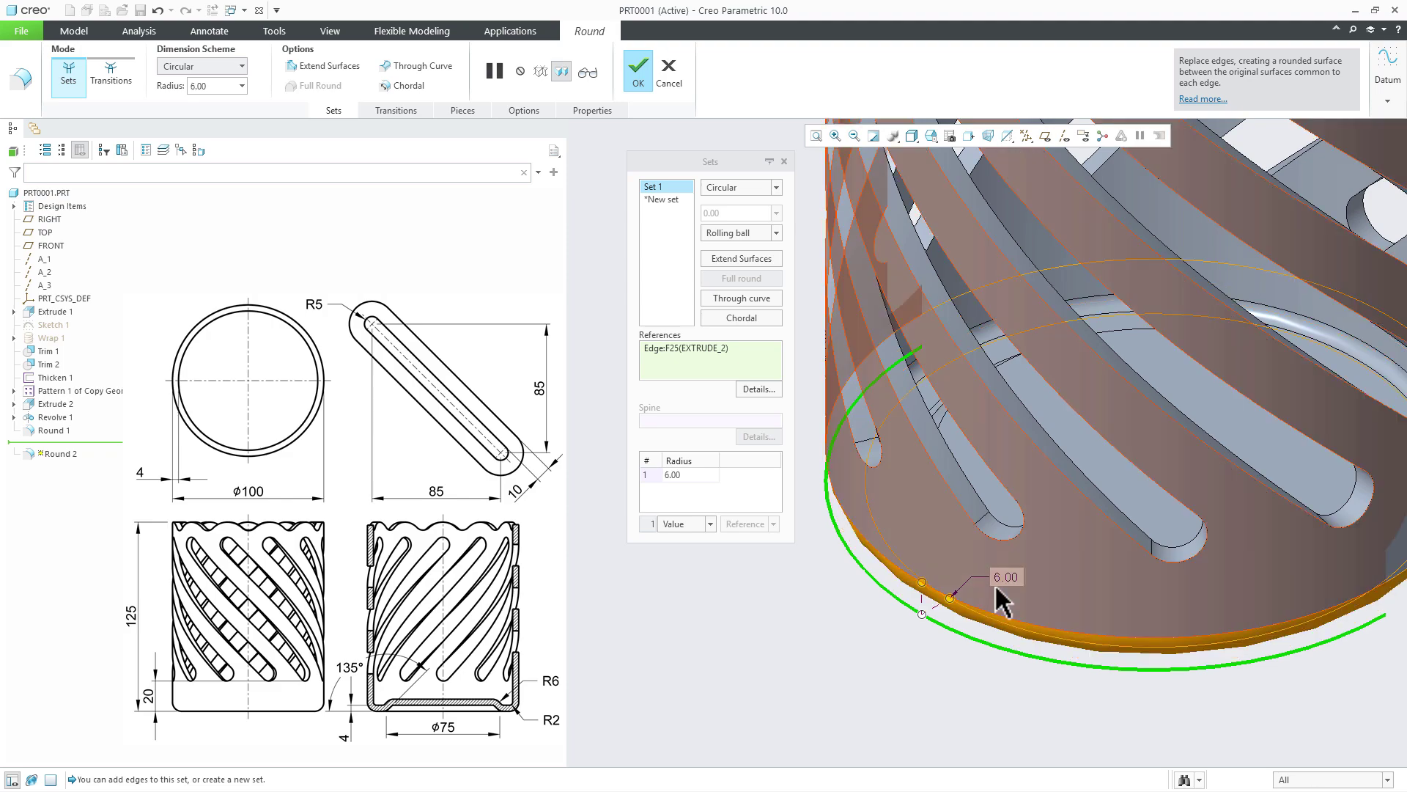
# Add the two inner bottom edges to the 6 mm round and finish it as Round 2
pyautogui.scroll(5, 995, 584)
pyautogui.moveTo(1008, 561); pyautogui.dragTo(982, 629, button='middle')
pyautogui.scroll(-5, 1010, 478)
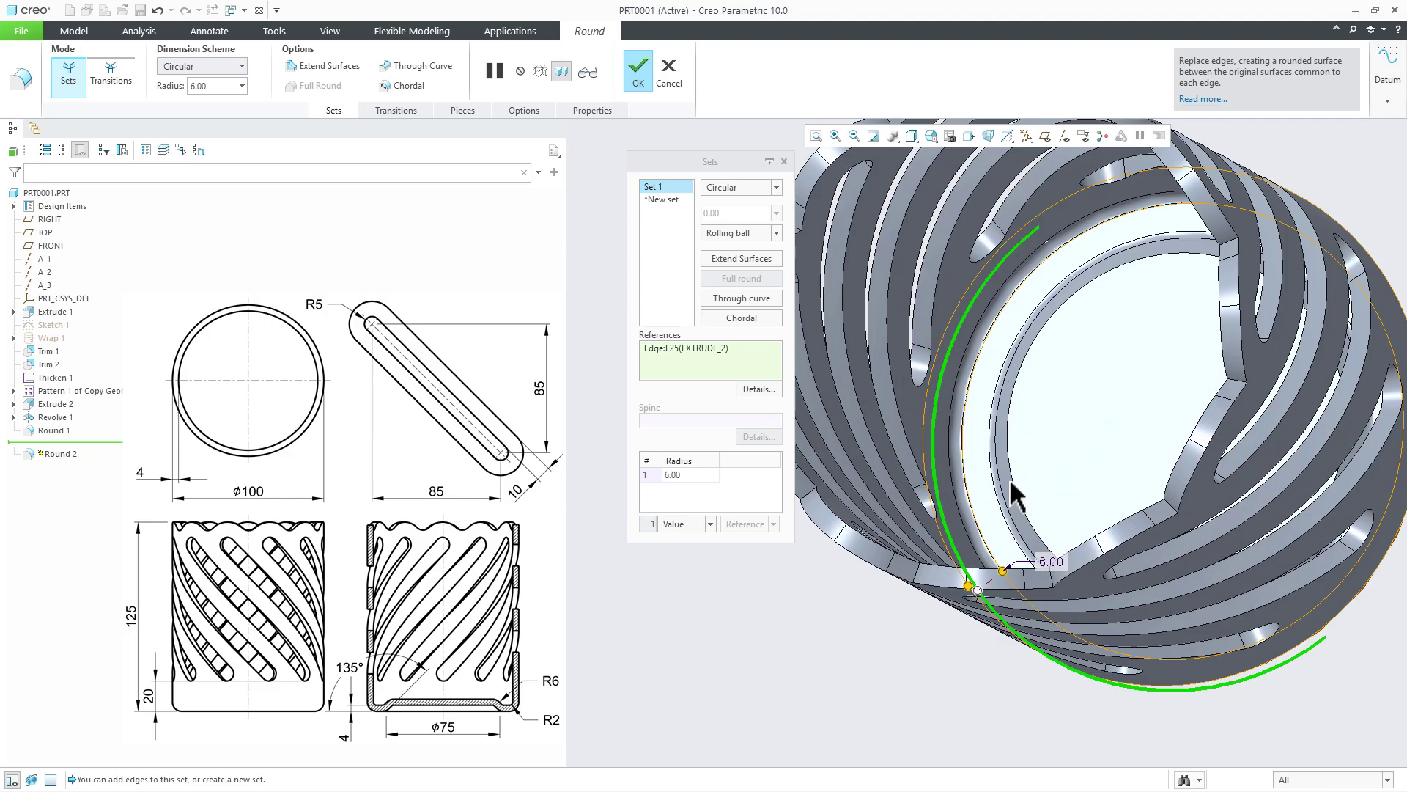
pyautogui.keyDown('ctrl'); pyautogui.click(1016, 475); pyautogui.keyUp('ctrl')
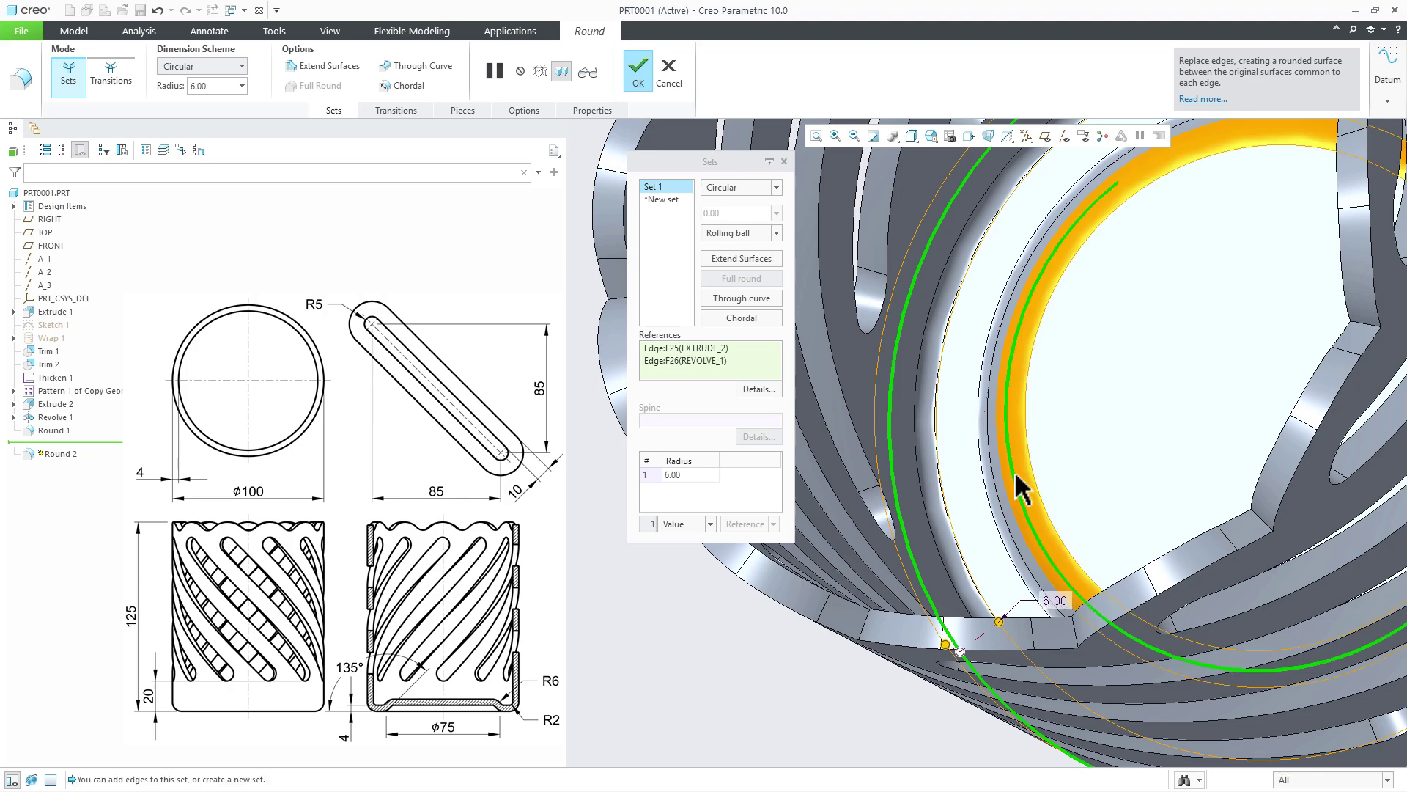
pyautogui.moveTo(1022, 517); pyautogui.dragTo(999, 377, button='middle')
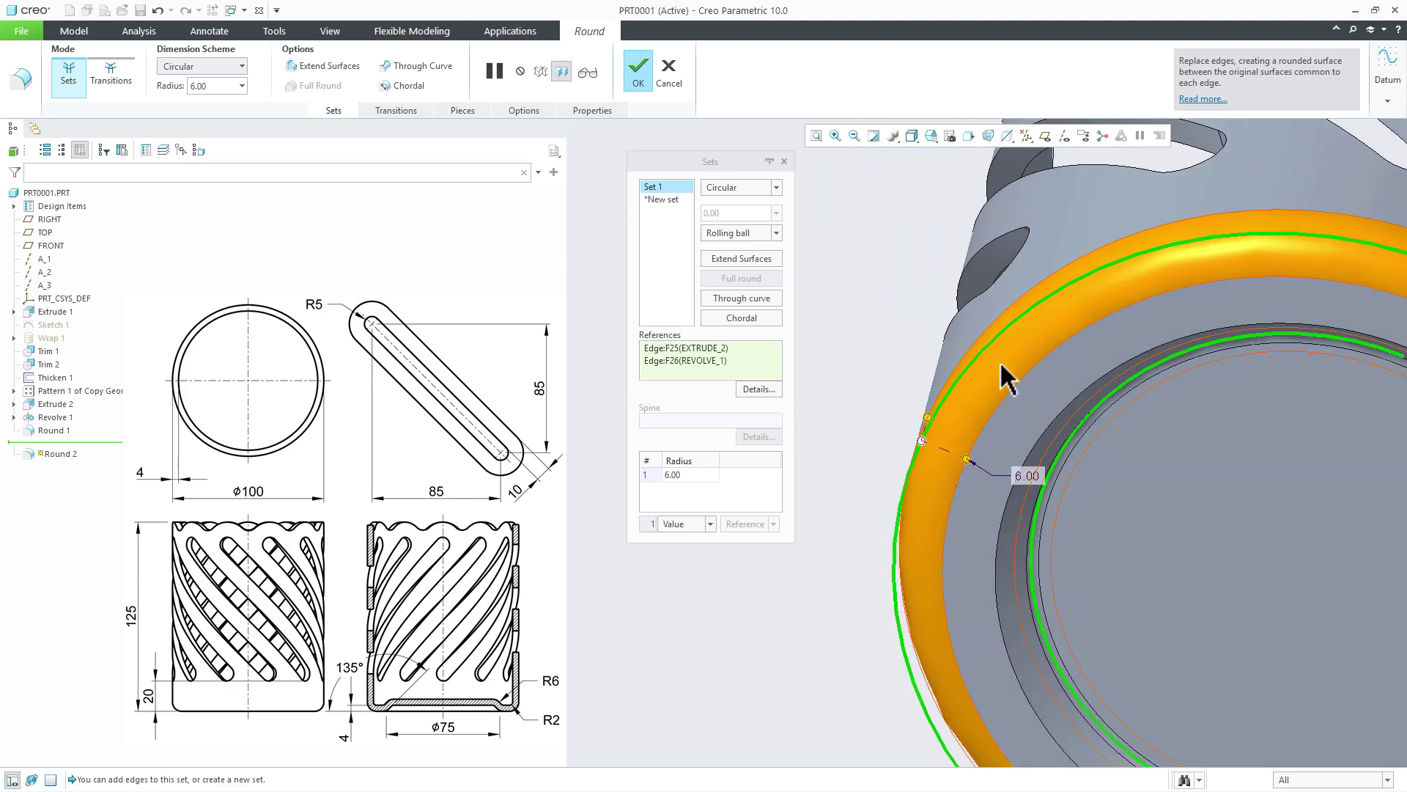
pyautogui.keyDown('ctrl'); pyautogui.click(1008, 546); pyautogui.keyUp('ctrl')
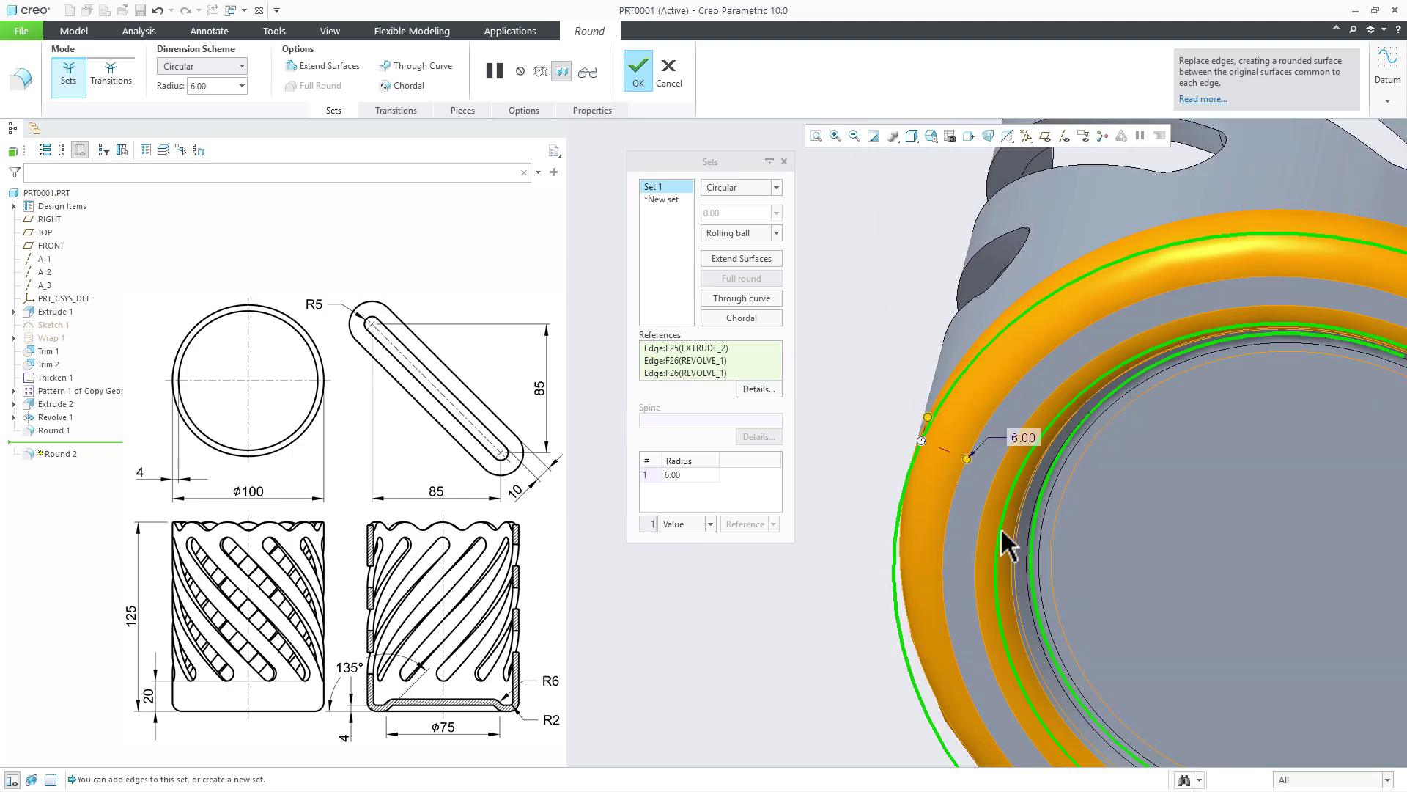
pyautogui.middleClick(834, 568)
pyautogui.hotkey('ctrl', 'd')
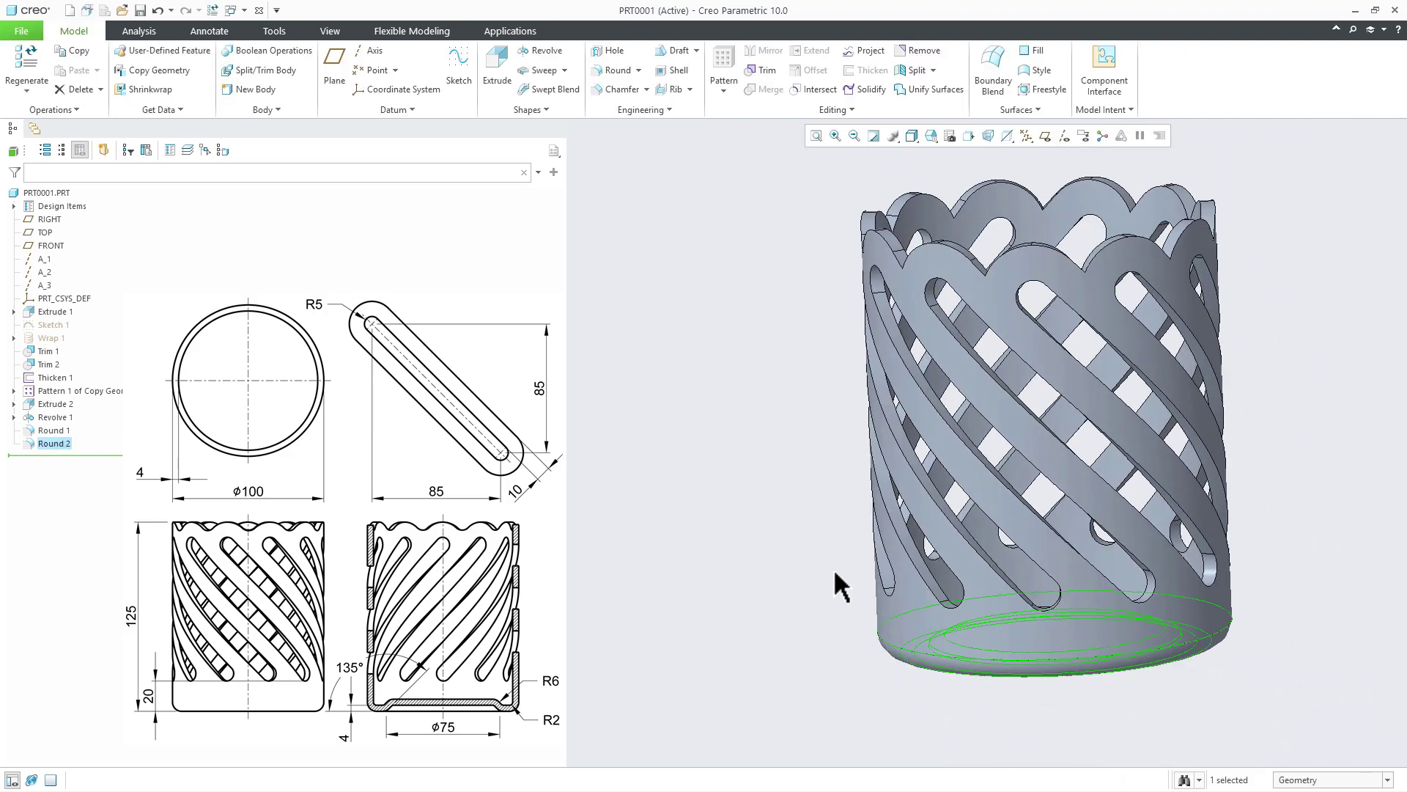
# Begin Round 3 by selecting the first four corner edges of the scalloped top rim
pyautogui.click(1046, 673)
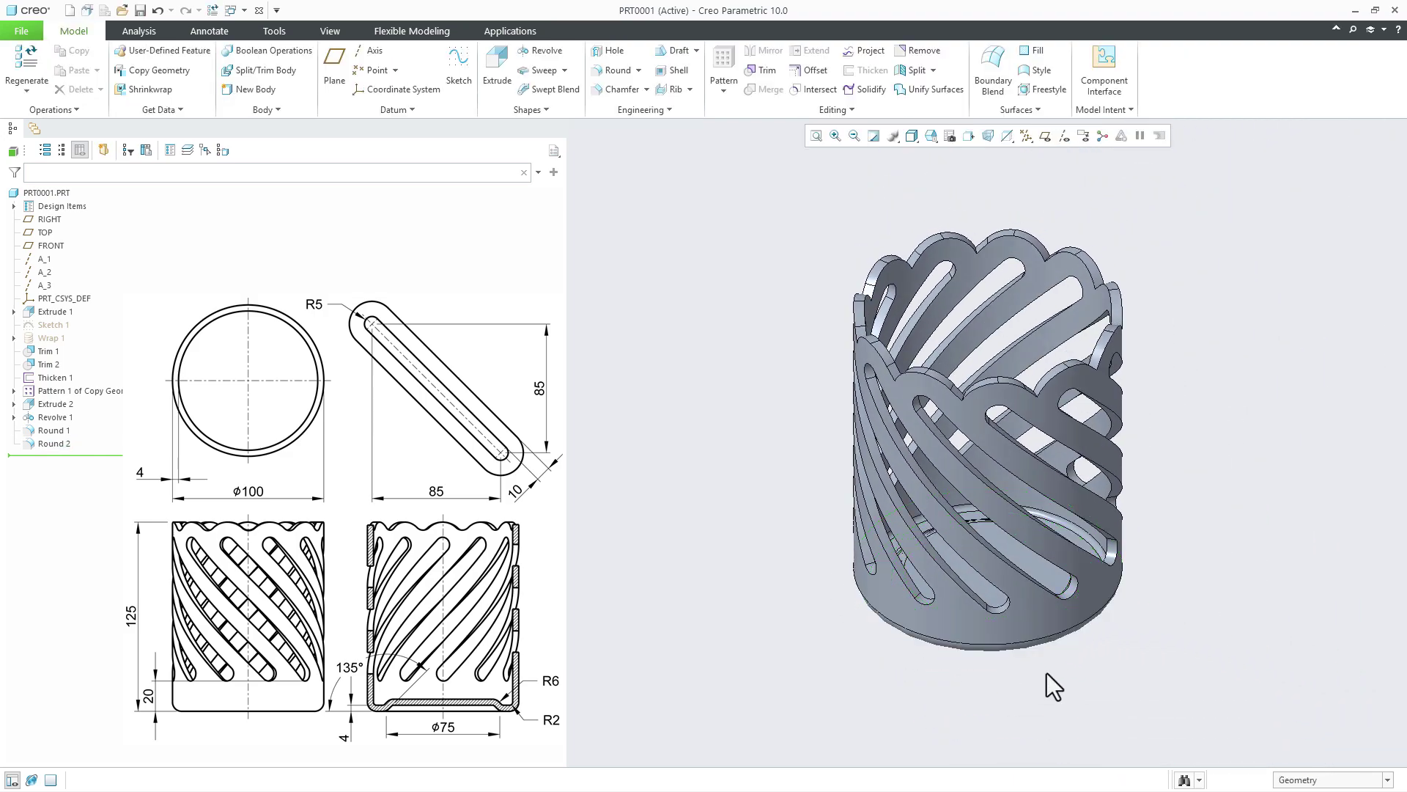
pyautogui.click(612, 70)
pyautogui.scroll(-10, 892, 351)
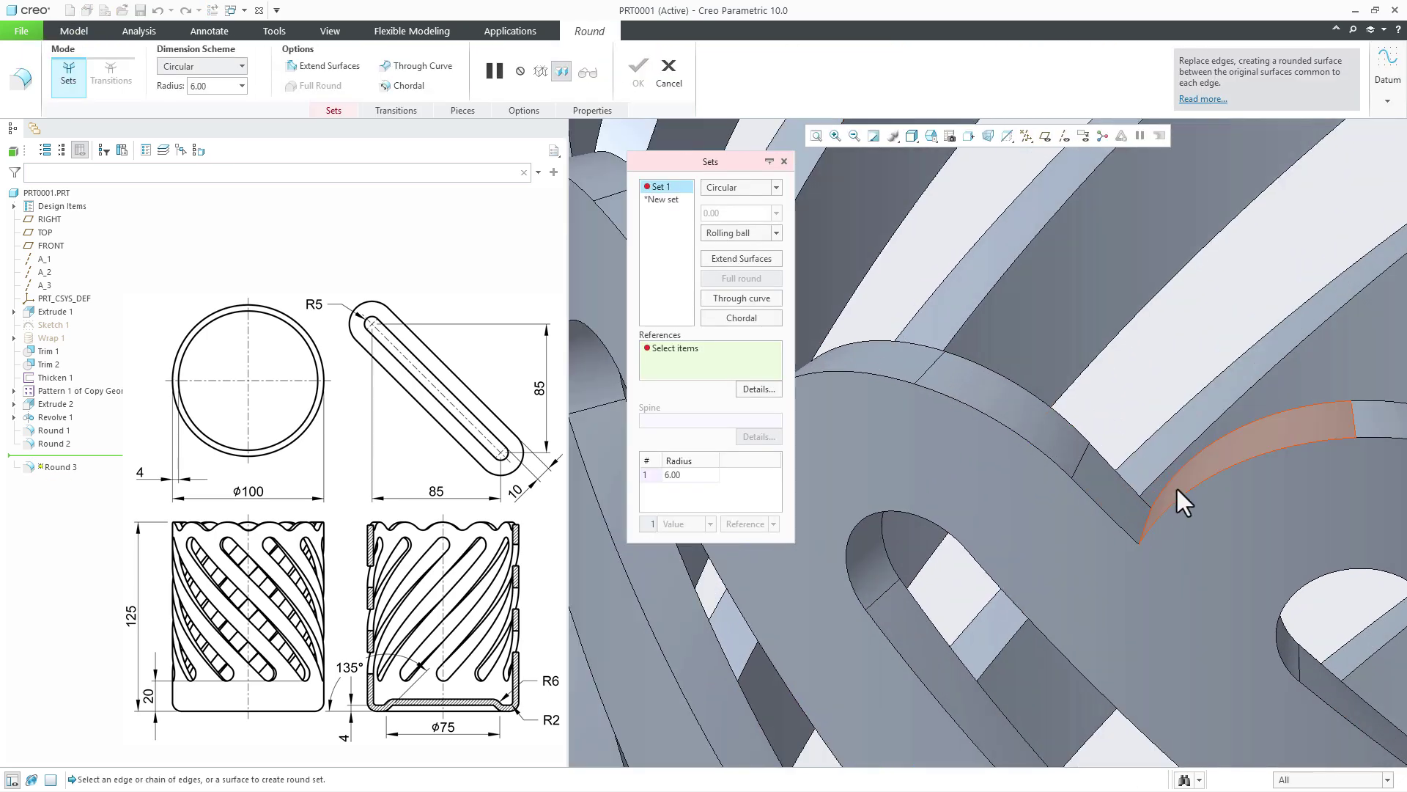
pyautogui.click(1145, 521)
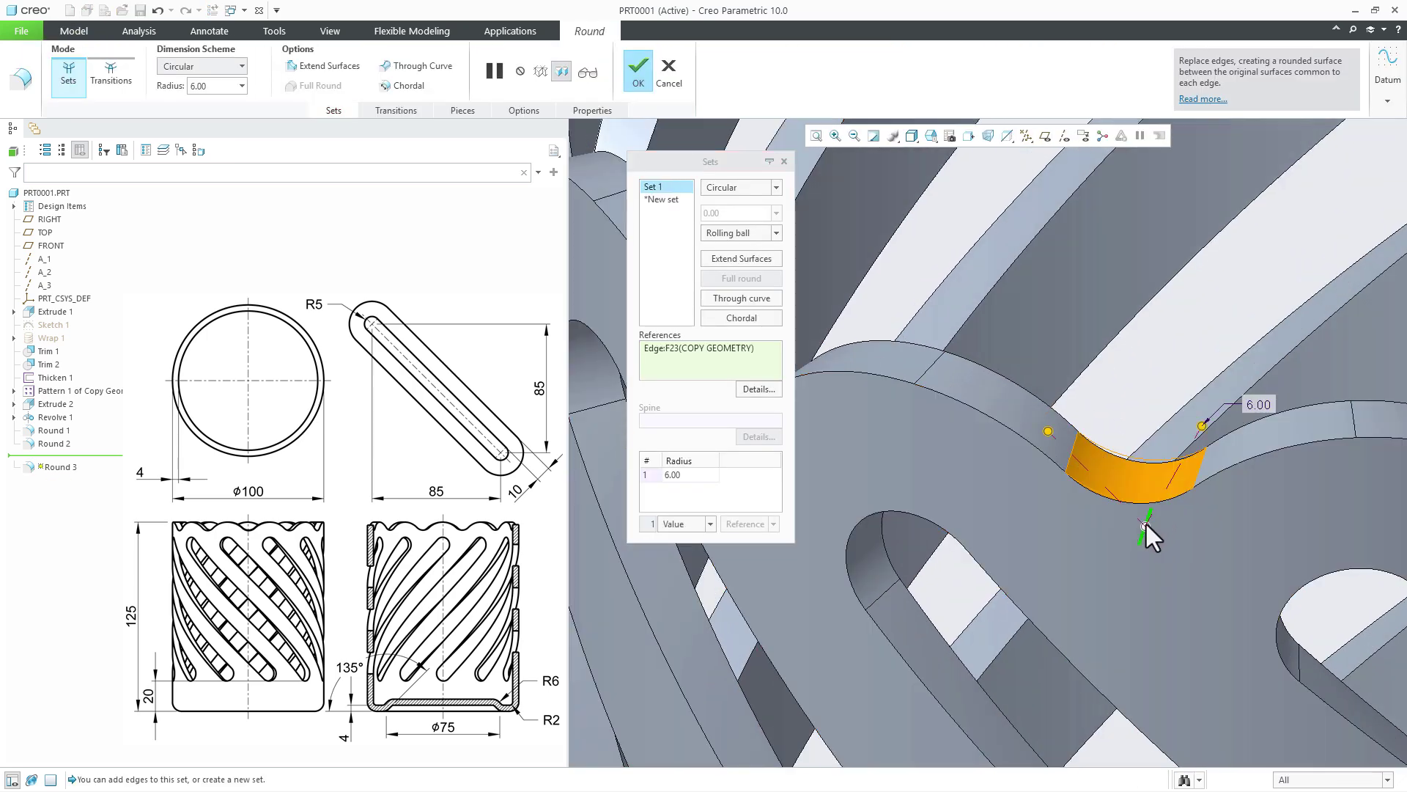
pyautogui.scroll(5, 1146, 522)
pyautogui.moveTo(1144, 529); pyautogui.dragTo(1166, 541, button='middle')
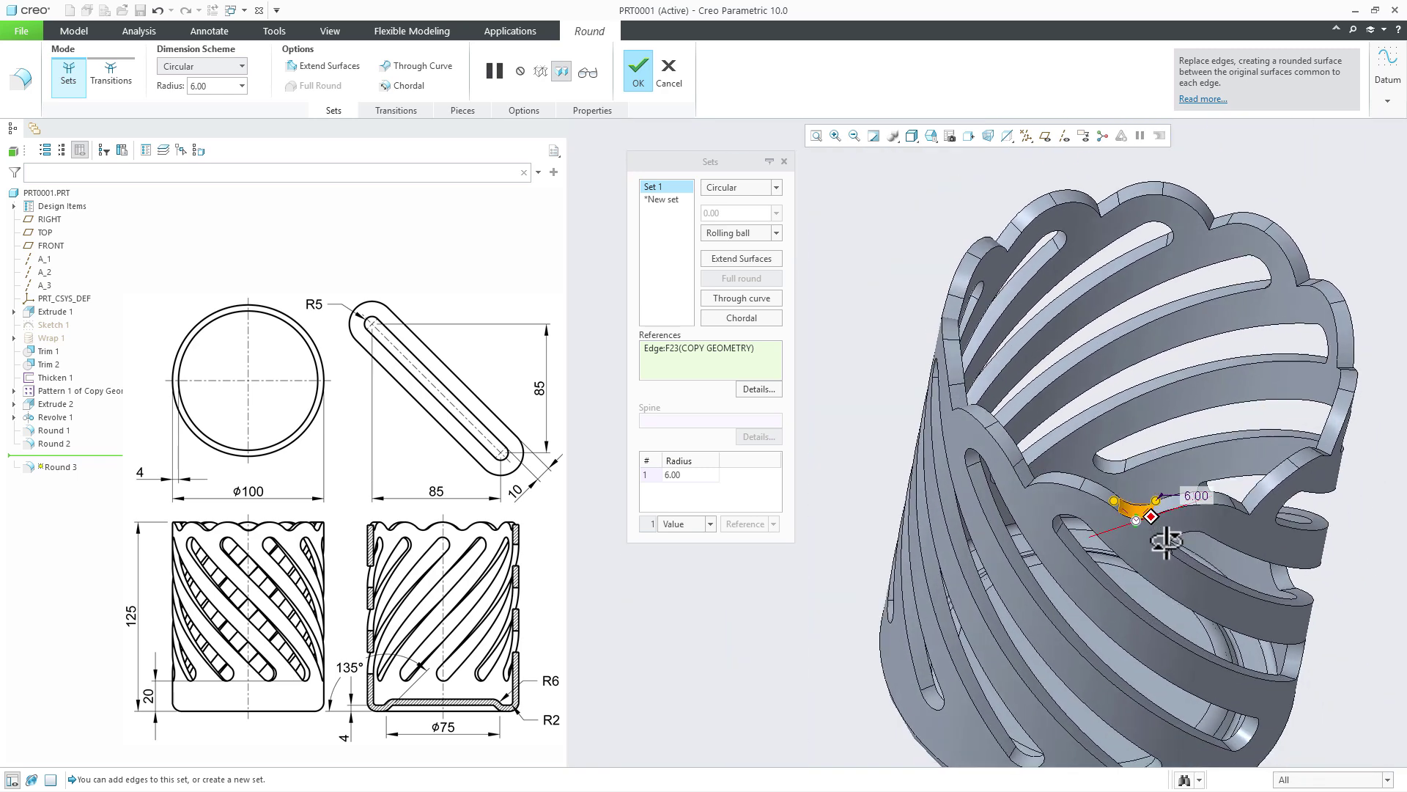
pyautogui.scroll(-6, 1027, 511)
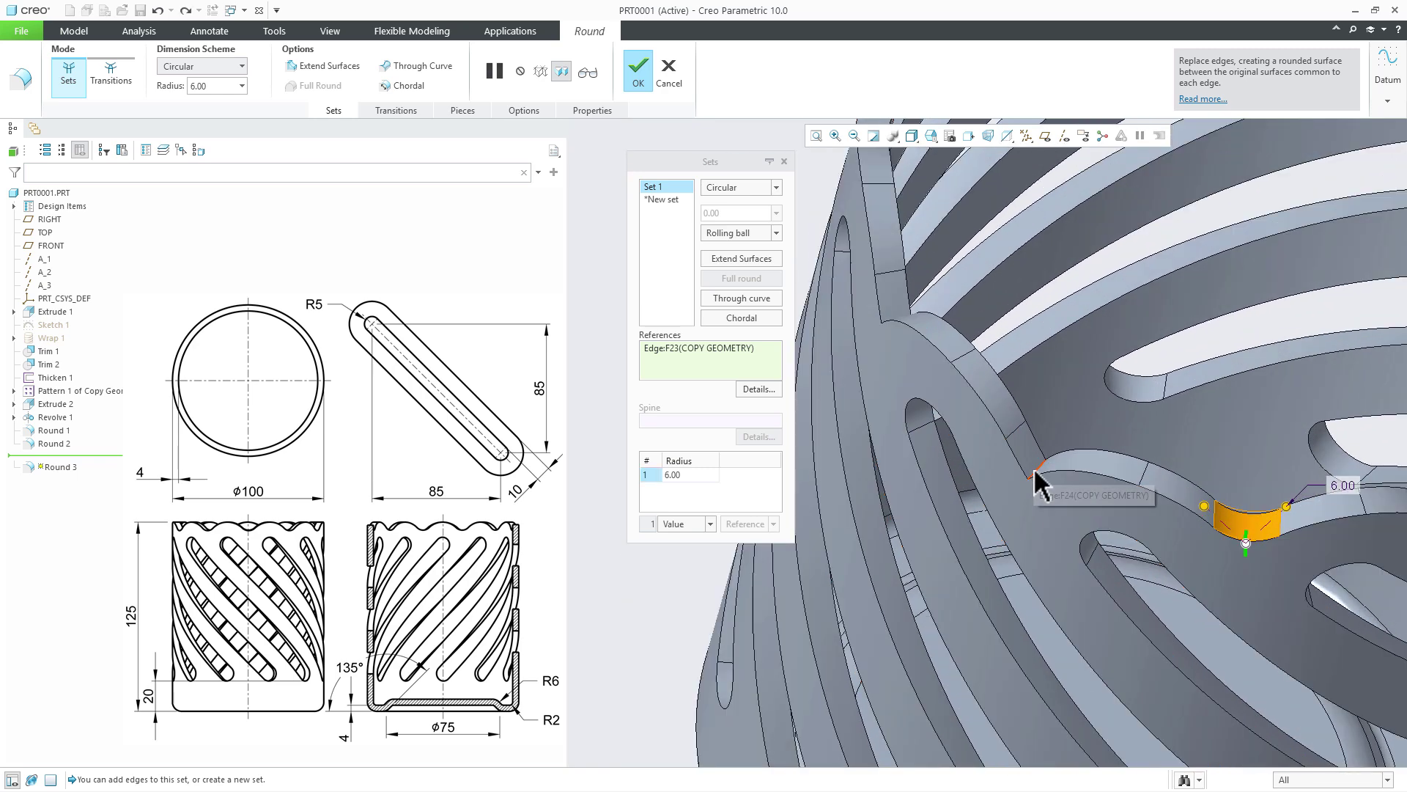
pyautogui.keyDown('ctrl'); pyautogui.click(1035, 471); pyautogui.keyUp('ctrl')
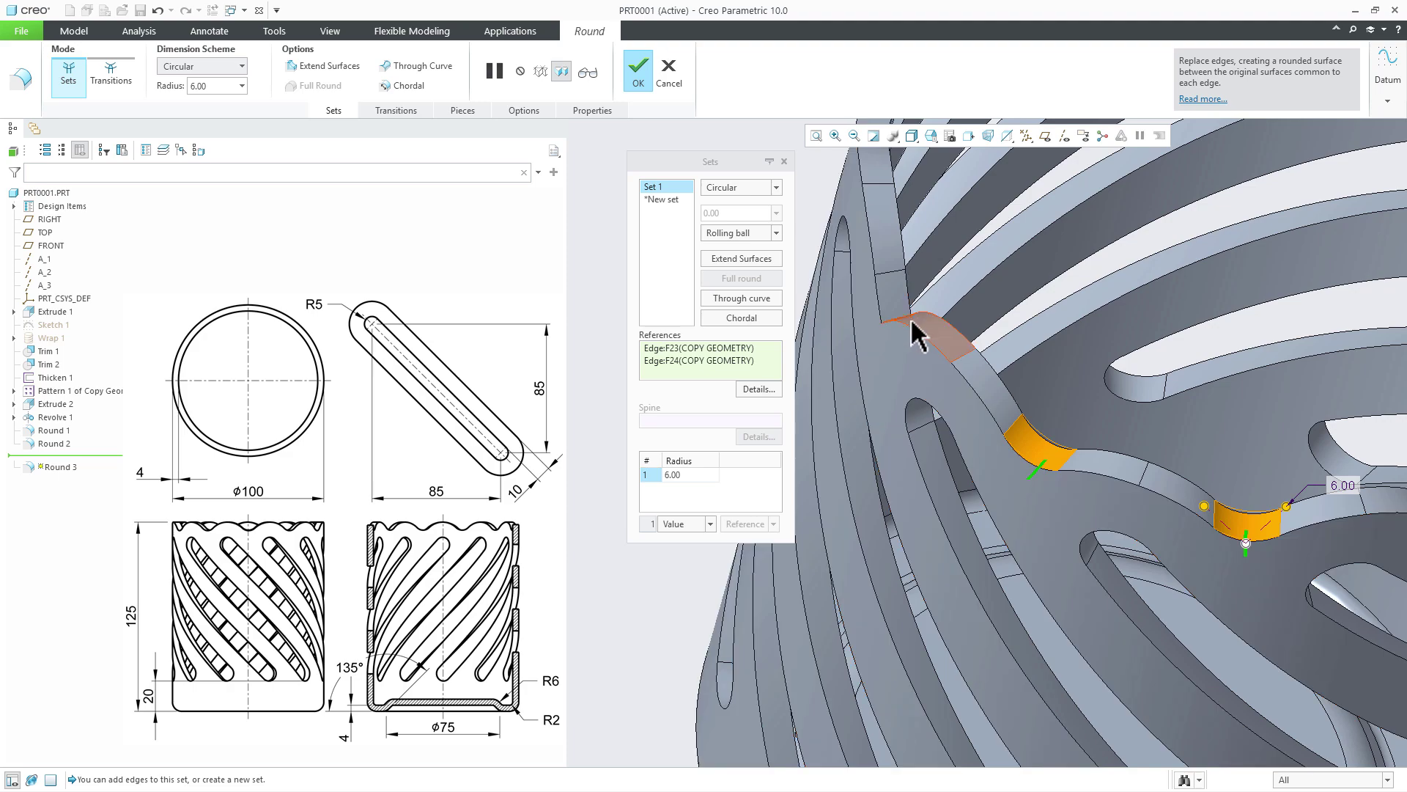
pyautogui.moveTo(916, 334); pyautogui.dragTo(956, 377, button='middle')
pyautogui.keyDown('ctrl'); pyautogui.click(880, 289); pyautogui.keyUp('ctrl')
pyautogui.moveTo(879, 289); pyautogui.dragTo(1024, 335, button='middle')
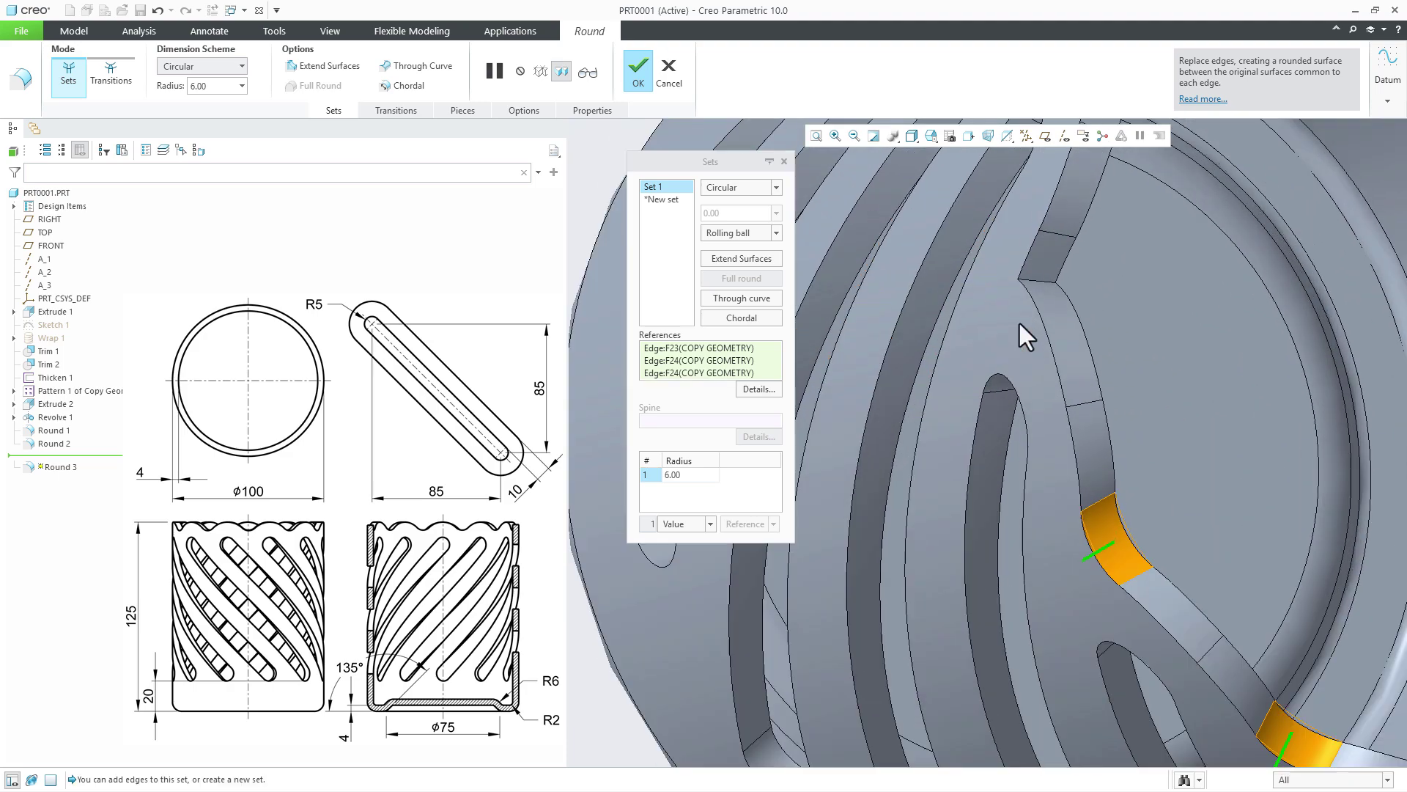
pyautogui.keyDown('ctrl'); pyautogui.click(1036, 299); pyautogui.keyUp('ctrl')
# Add the remaining four rim corner edges and complete Round 3 at 6.00 radius
pyautogui.scroll(5, 1048, 494)
pyautogui.scroll(-5, 1062, 271)
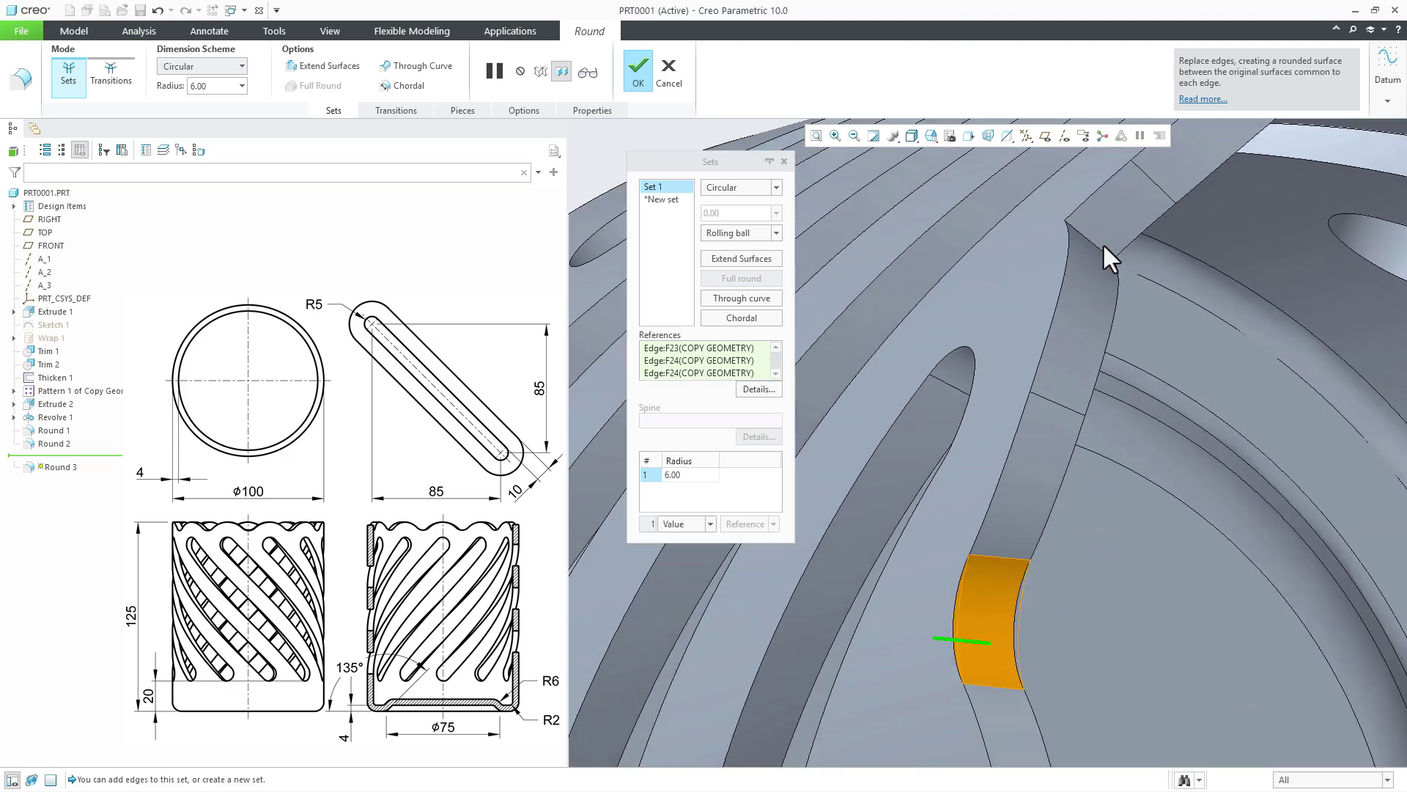
pyautogui.keyDown('ctrl'); pyautogui.click(1102, 243); pyautogui.keyUp('ctrl')
pyautogui.scroll(5, 1026, 404)
pyautogui.scroll(-5, 1150, 321)
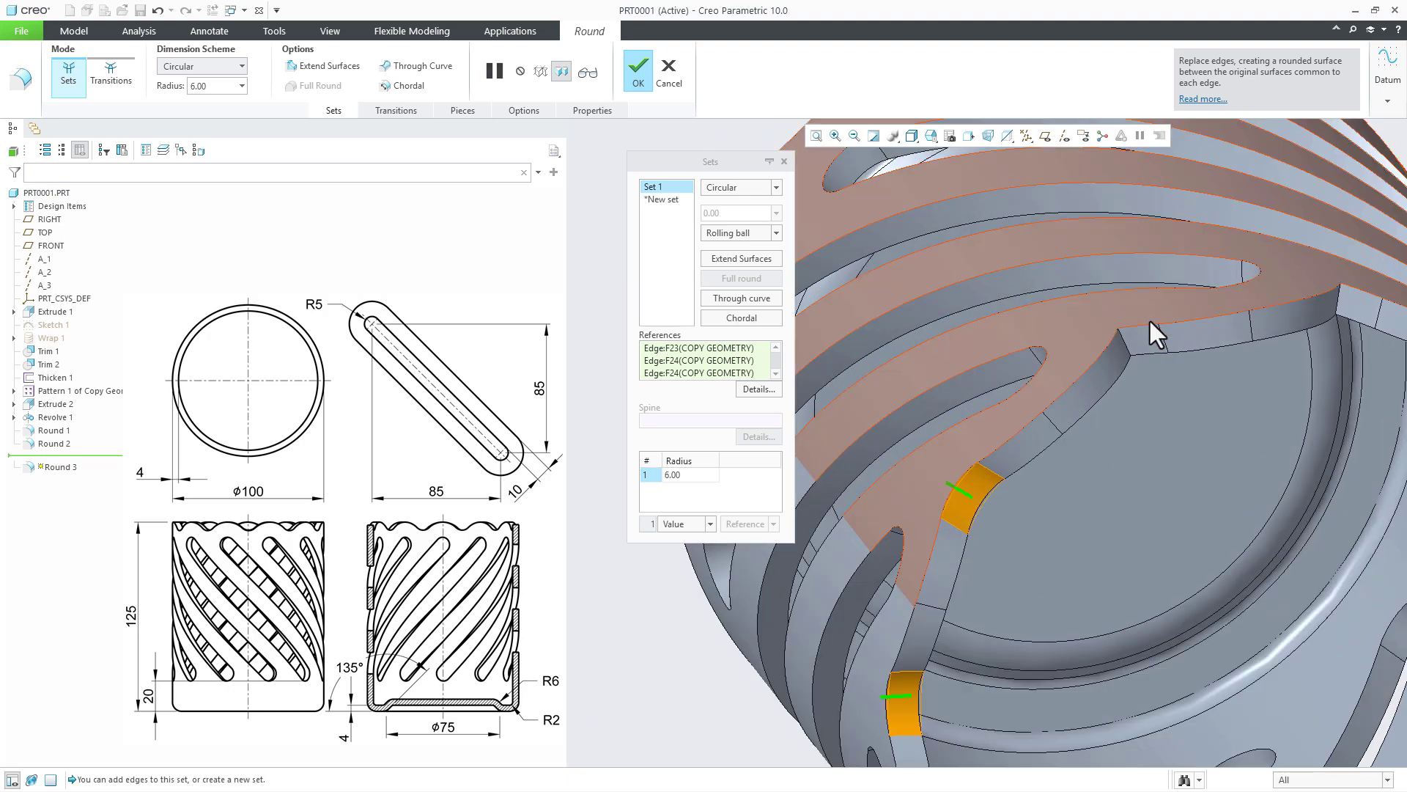
pyautogui.scroll(5, 1035, 400)
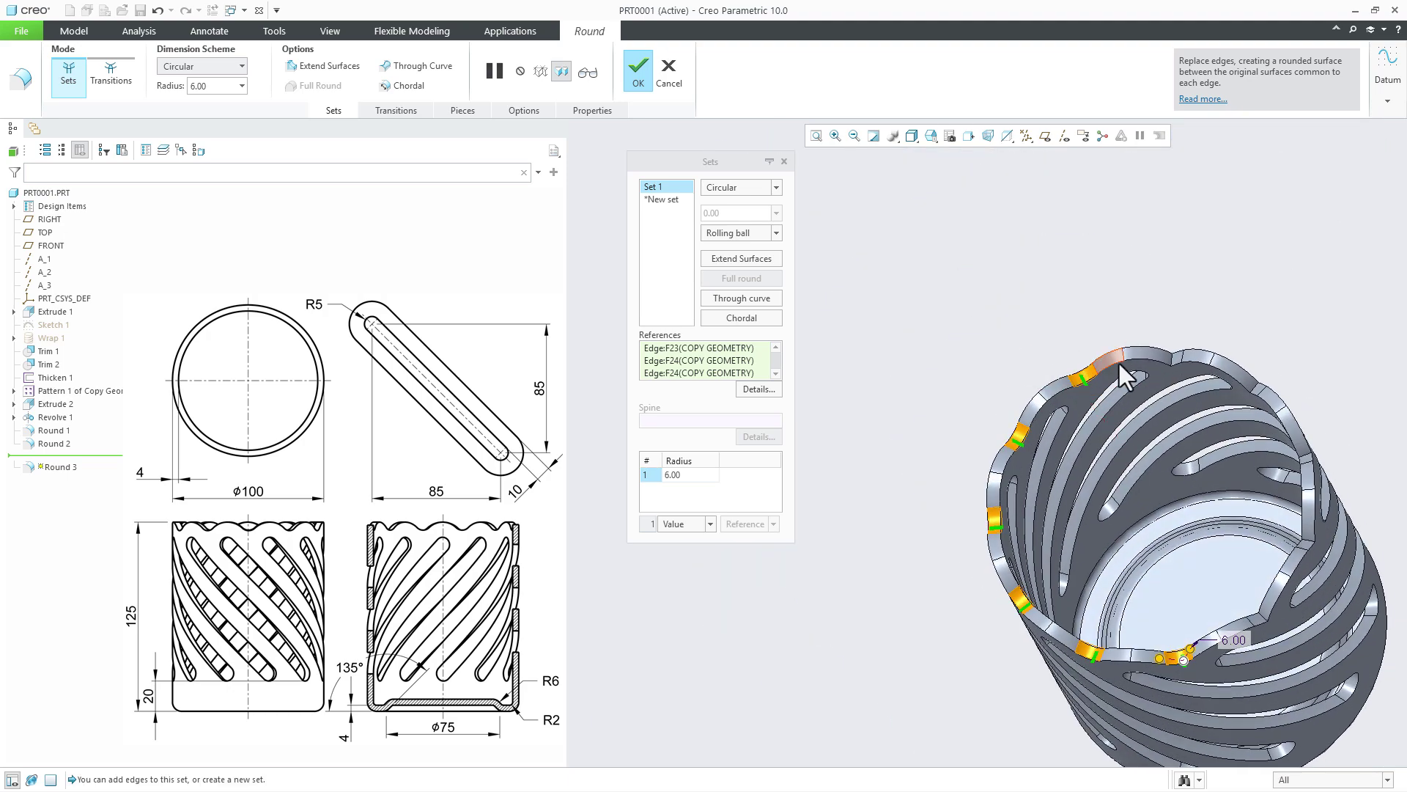
pyautogui.keyDown('ctrl'); pyautogui.click(1172, 355); pyautogui.keyUp('ctrl')
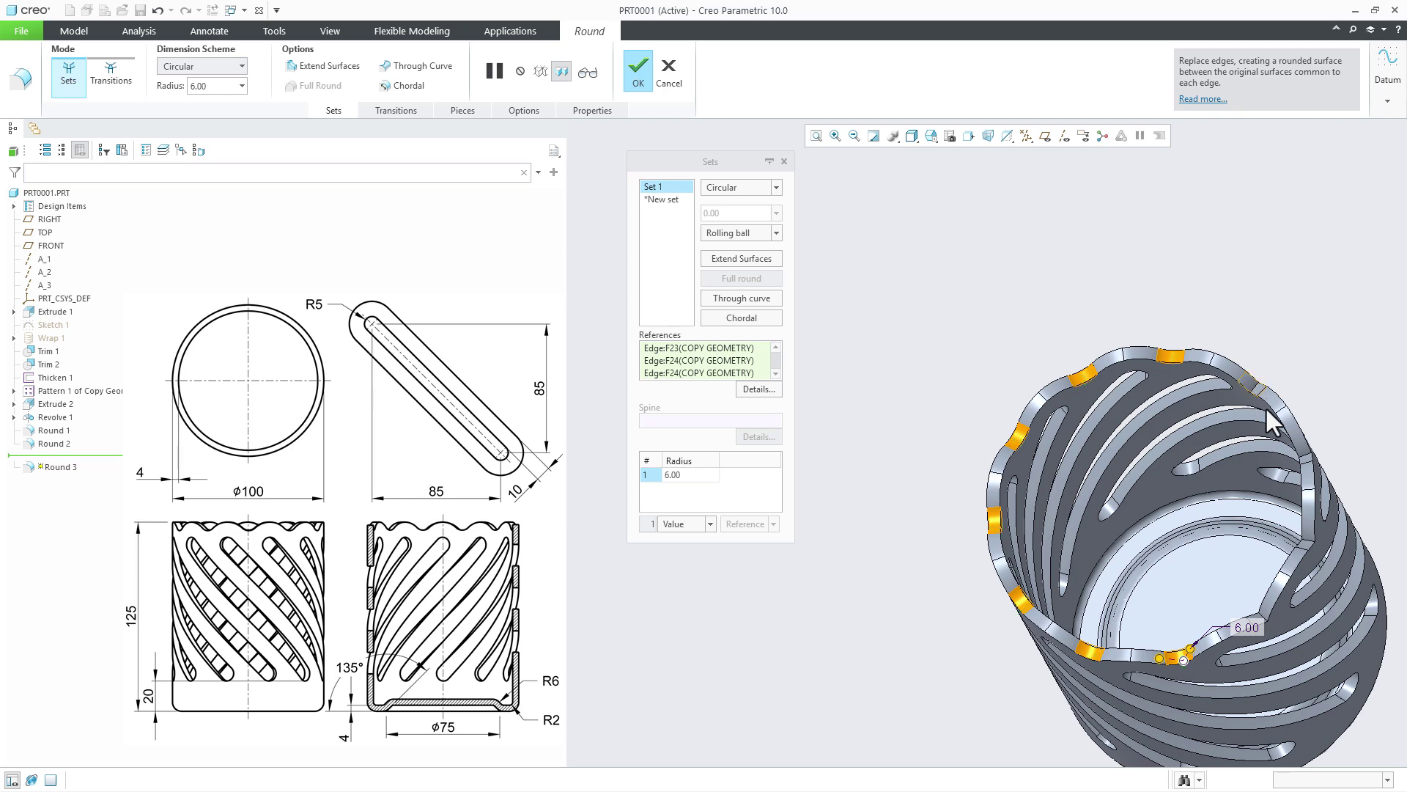
pyautogui.keyDown('ctrl'); pyautogui.click(1306, 459); pyautogui.keyUp('ctrl')
pyautogui.scroll(-5, 1314, 580)
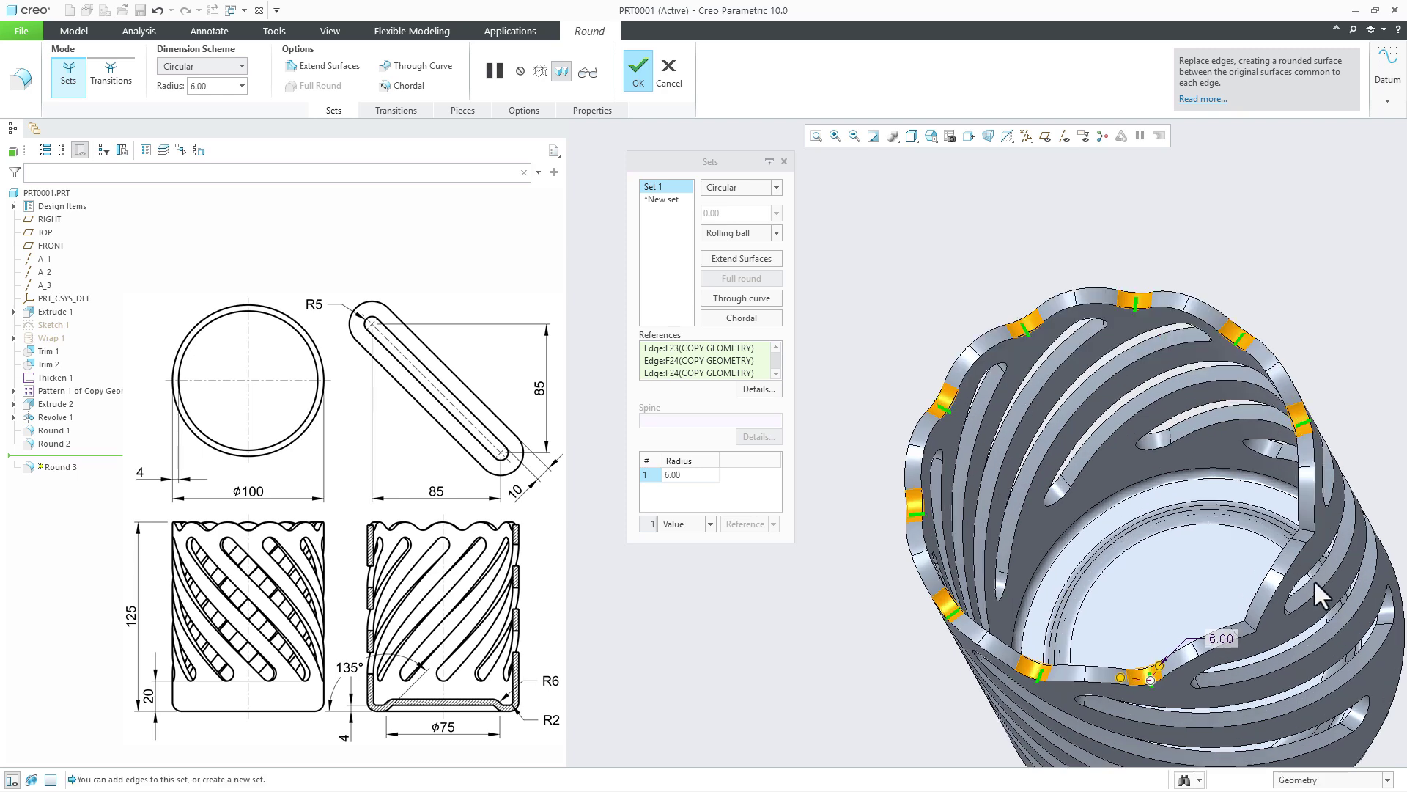
pyautogui.keyDown('ctrl'); pyautogui.click(1293, 508); pyautogui.keyUp('ctrl')
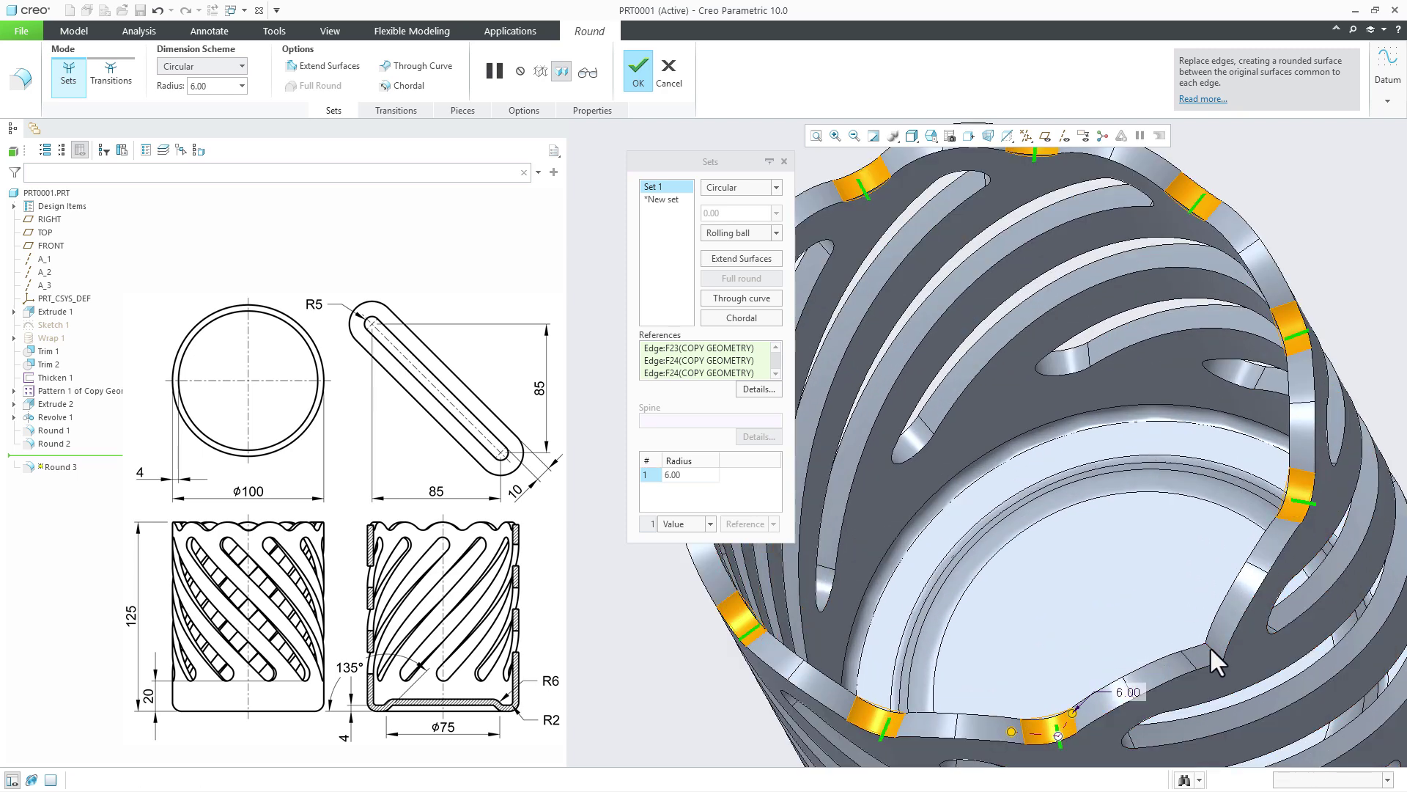
pyautogui.scroll(3, 1290, 540)
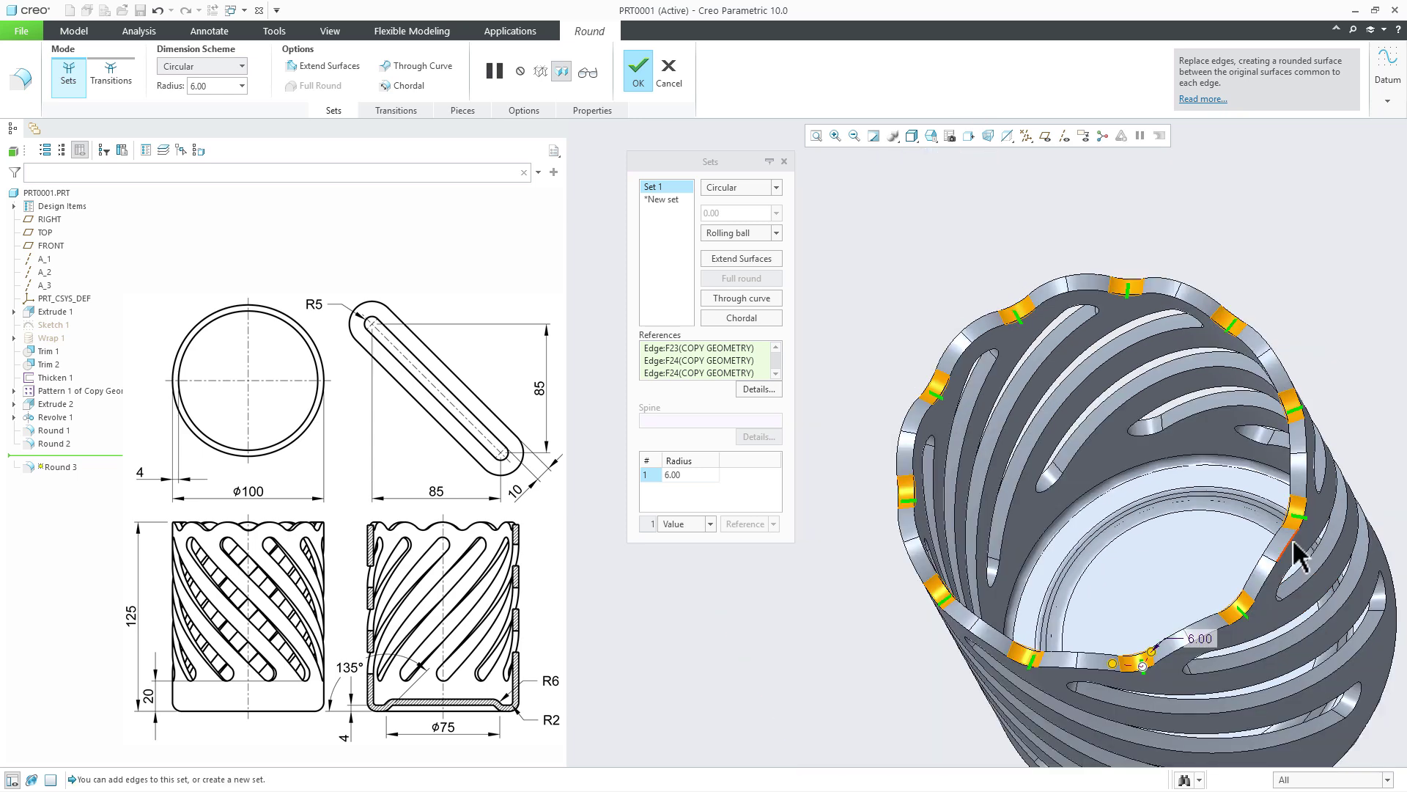
pyautogui.middleClick(1368, 329)
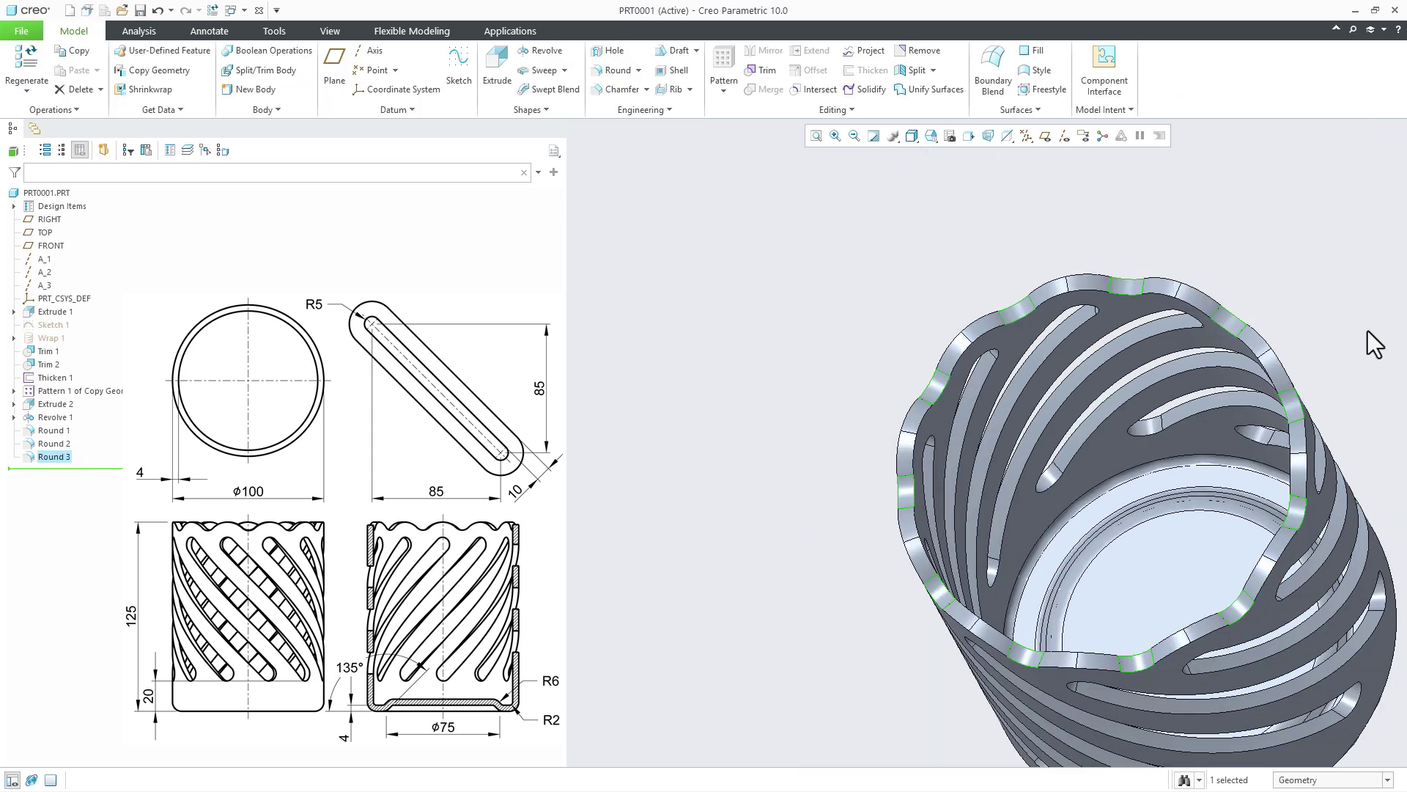
pyautogui.hotkey('ctrl', 'd')
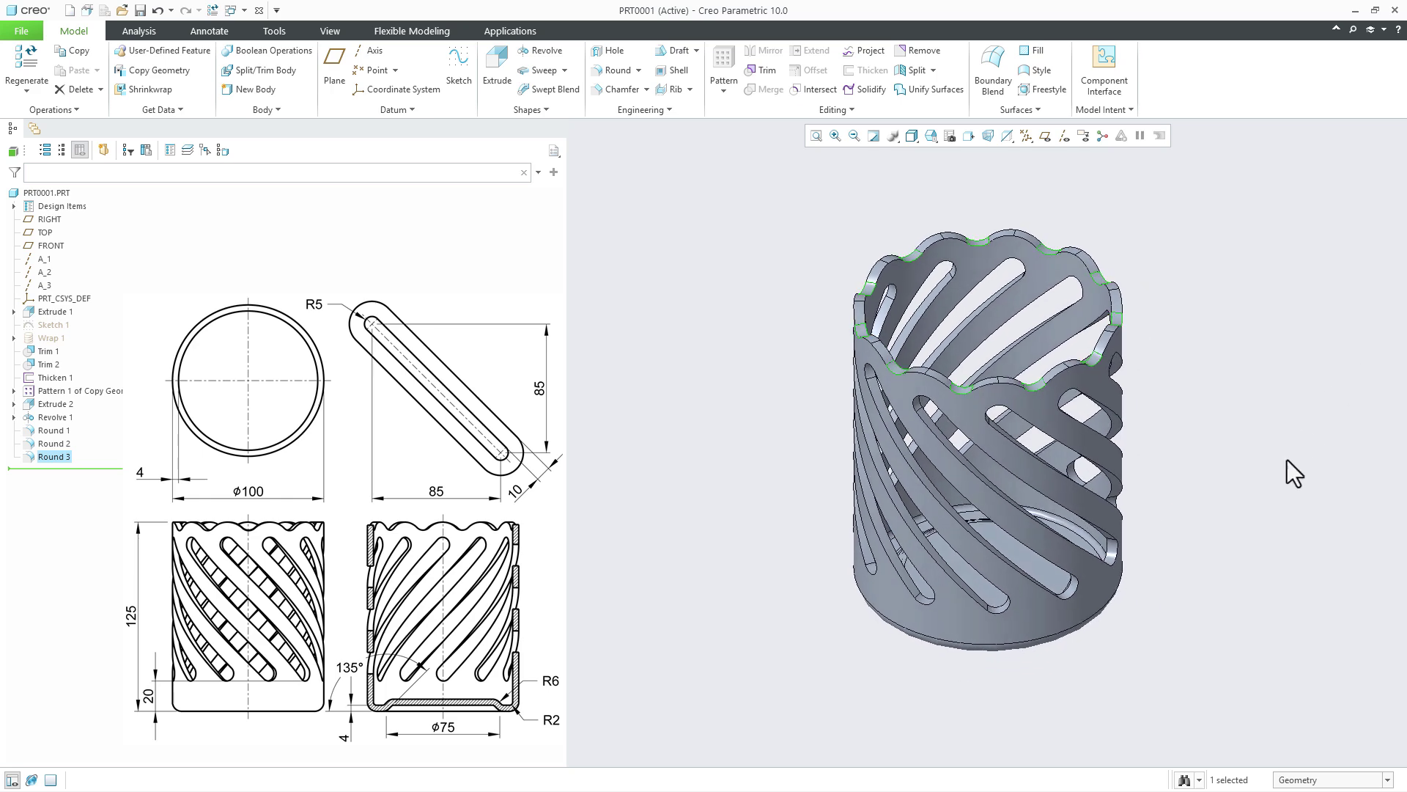
pyautogui.click(1235, 630)
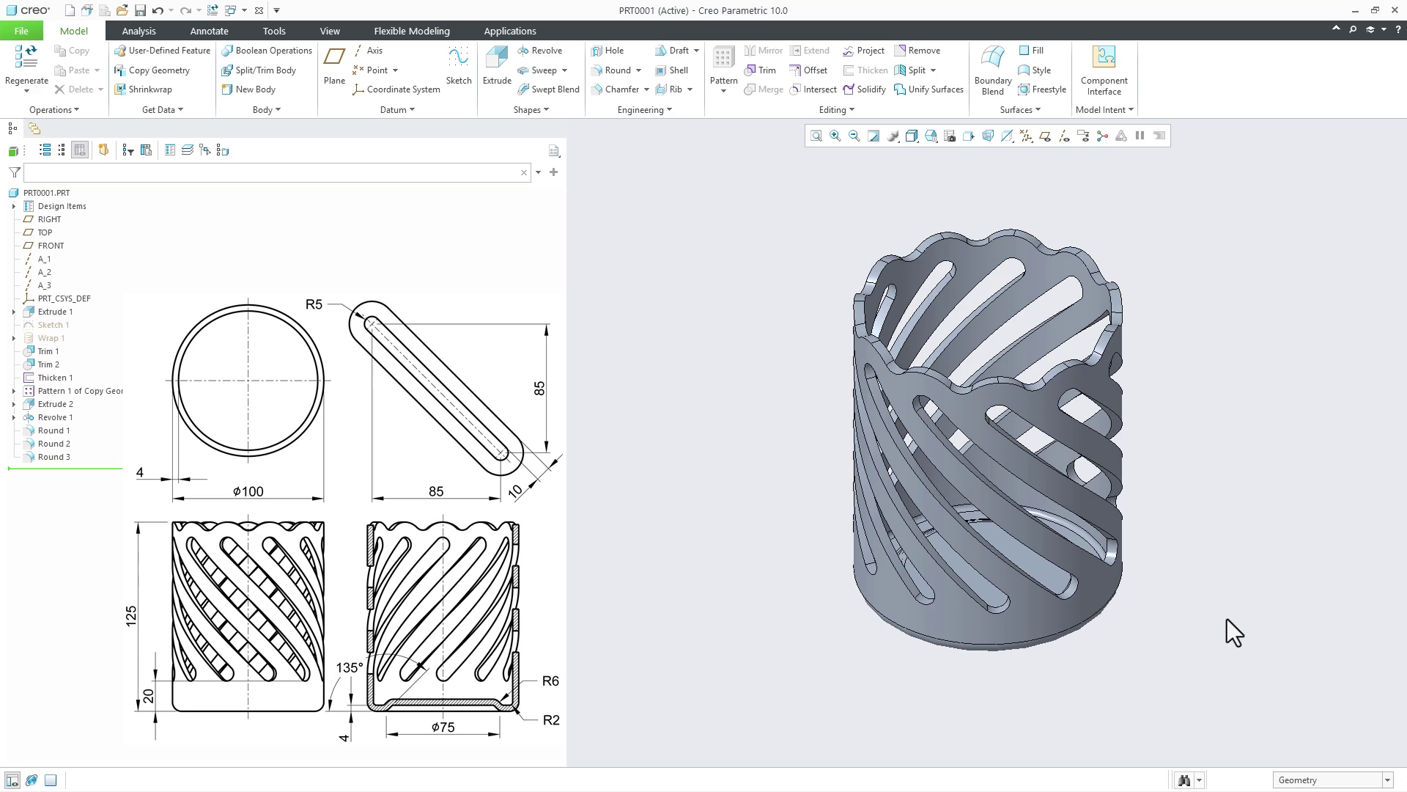
pyautogui.click(26, 33)
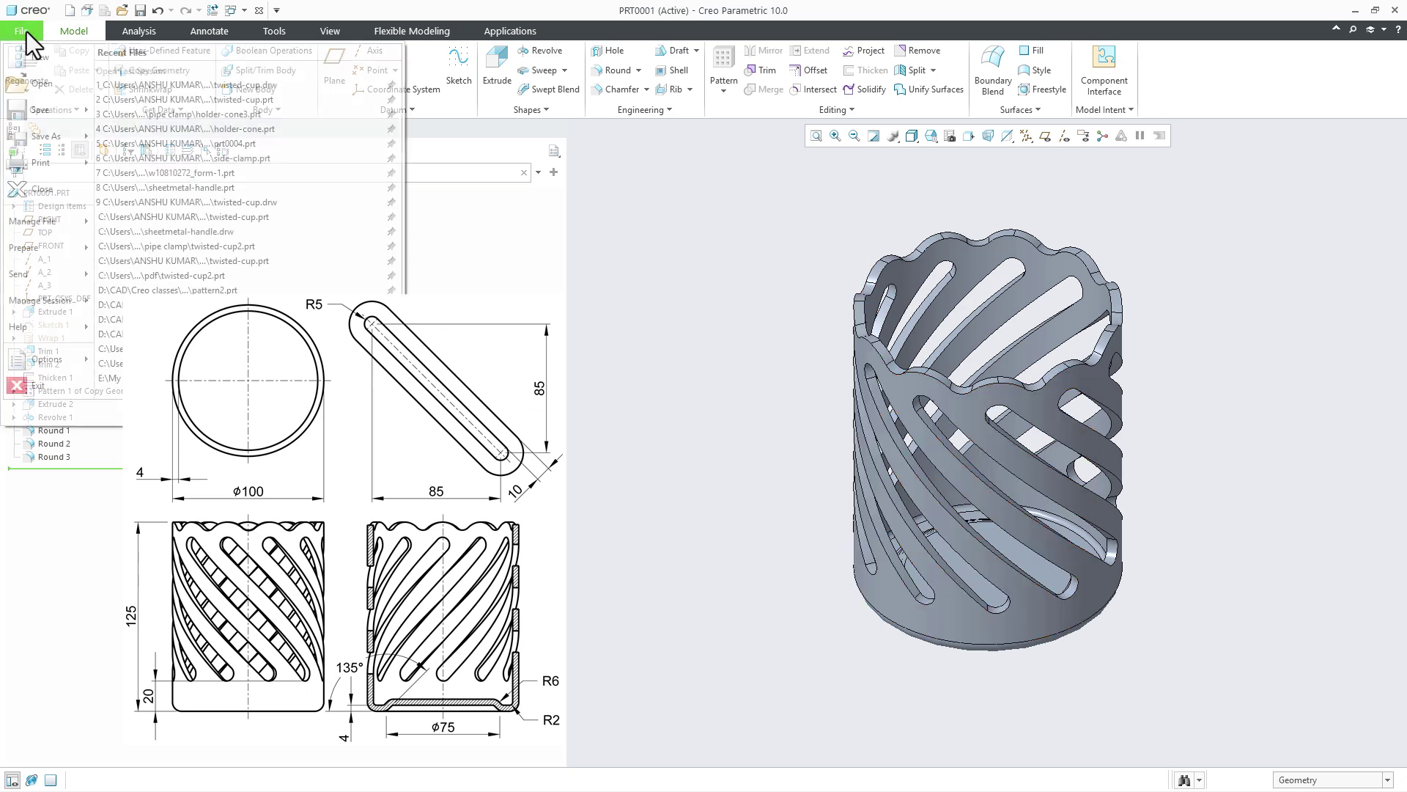
pyautogui.click(26, 219)
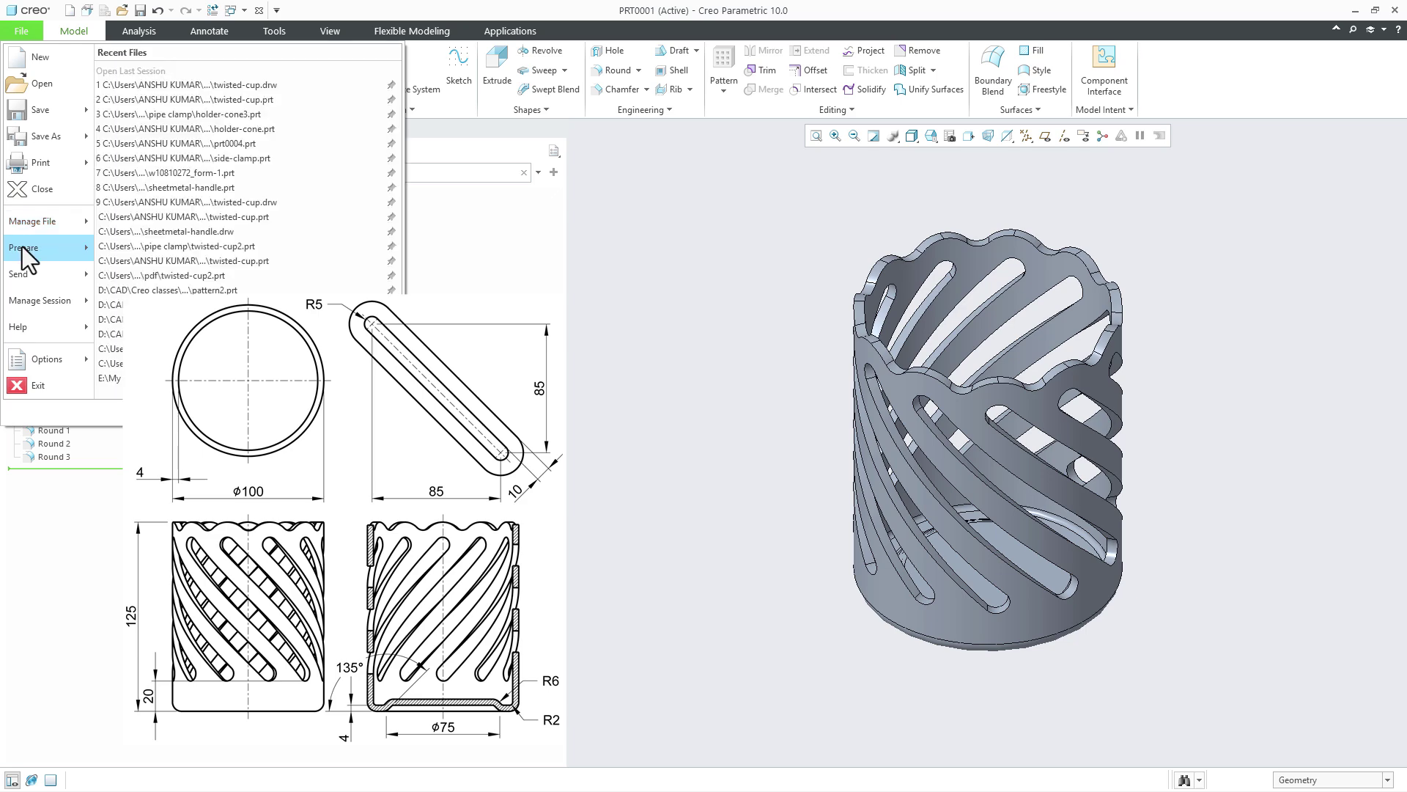
pyautogui.click(25, 248)
pyautogui.click(183, 79)
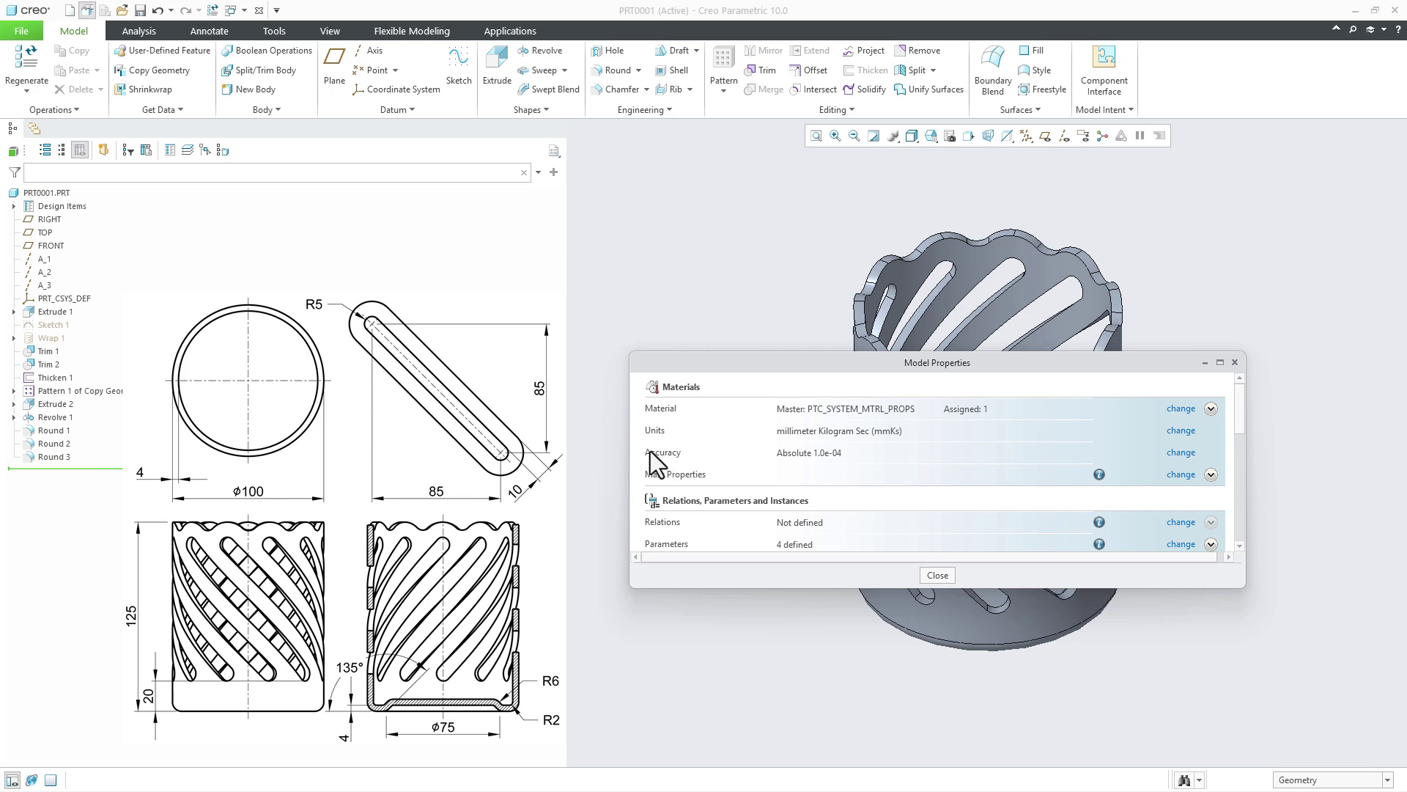
pyautogui.click(1186, 453)
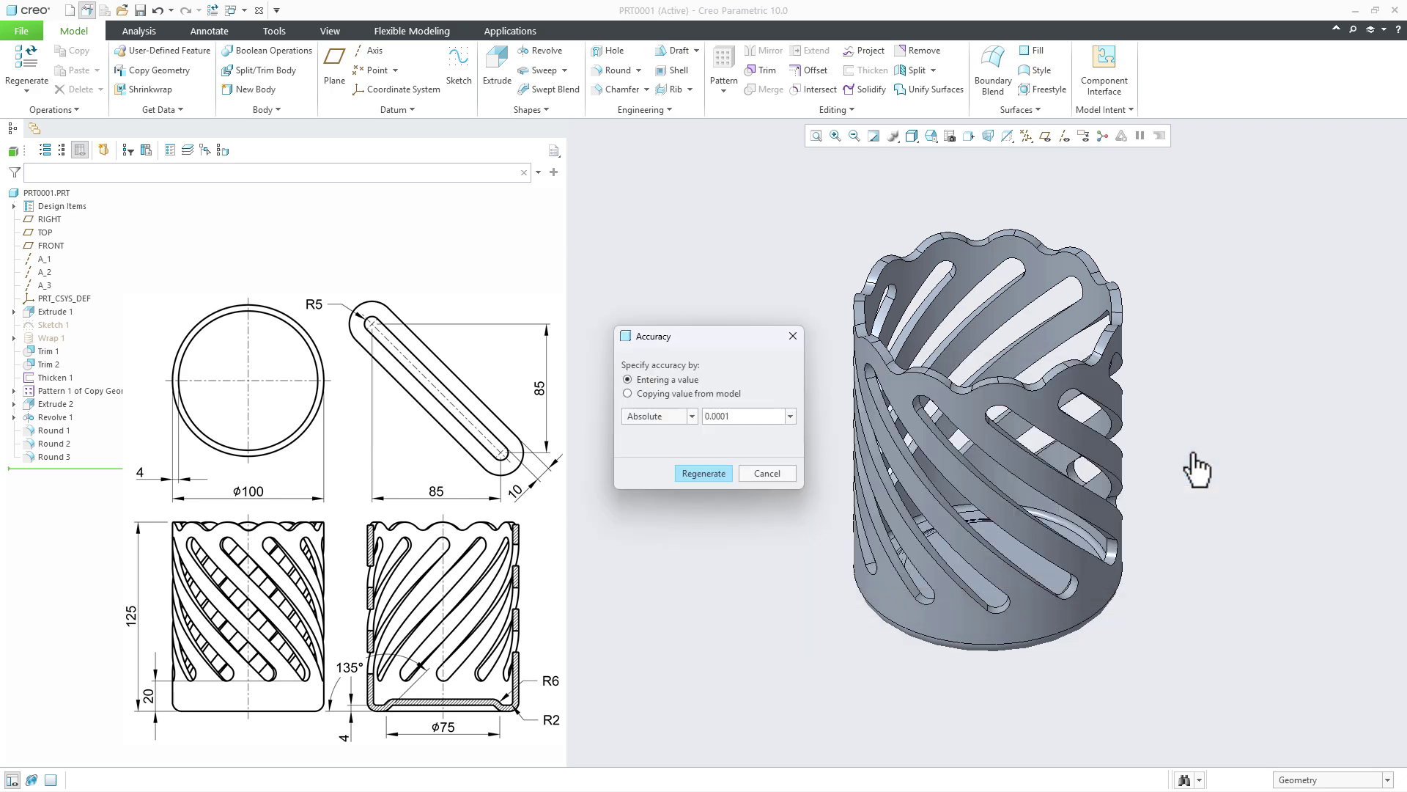
pyautogui.doubleClick(775, 422)
pyautogui.click(715, 474)
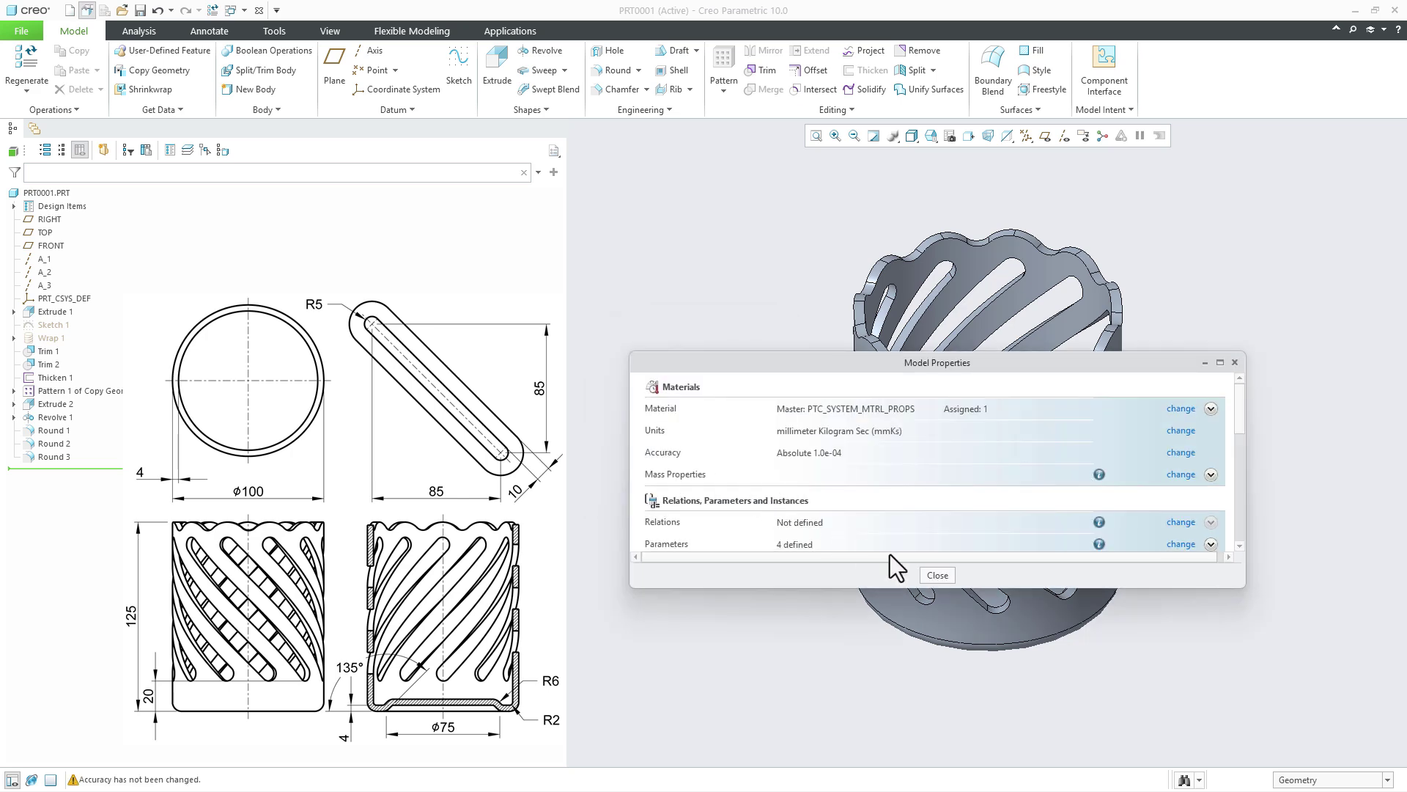
pyautogui.click(937, 576)
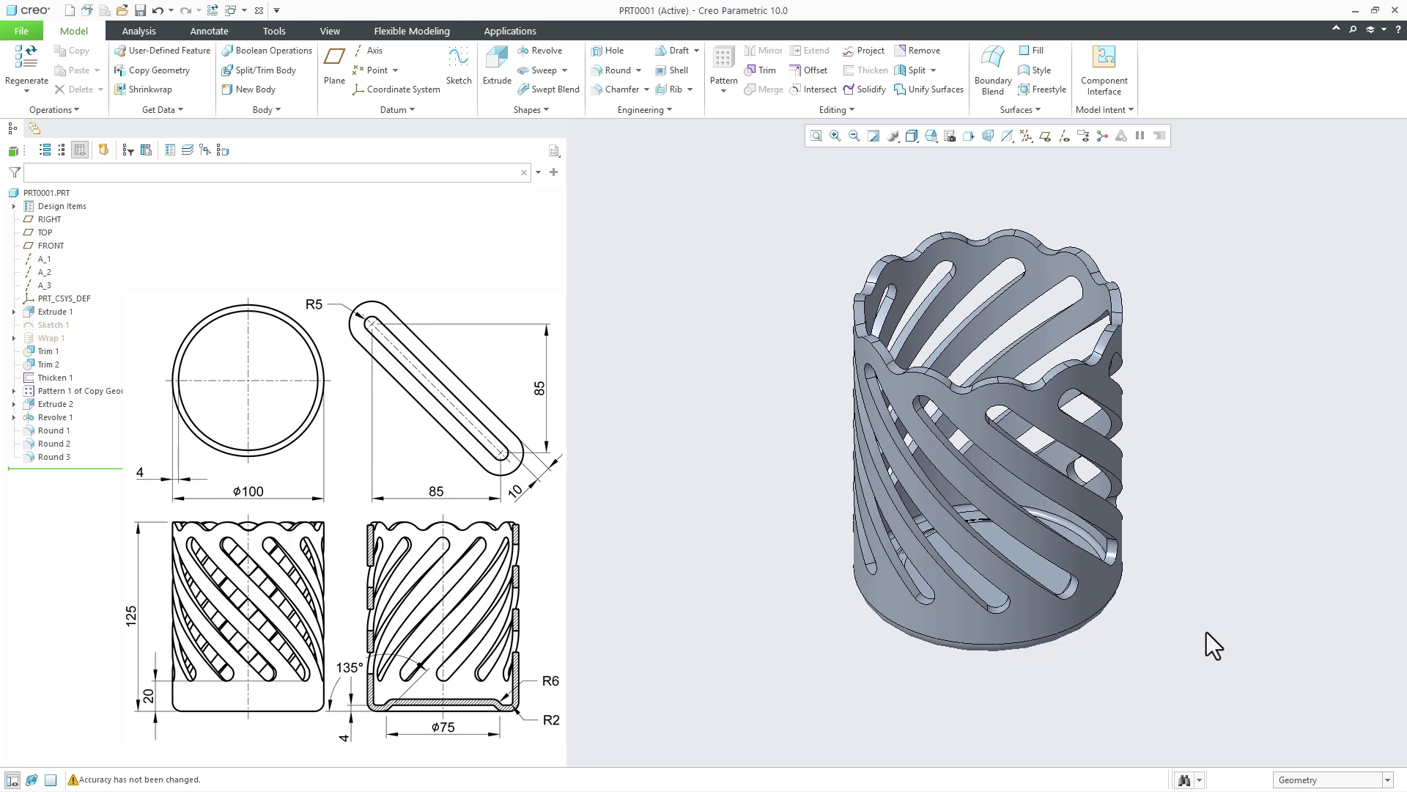